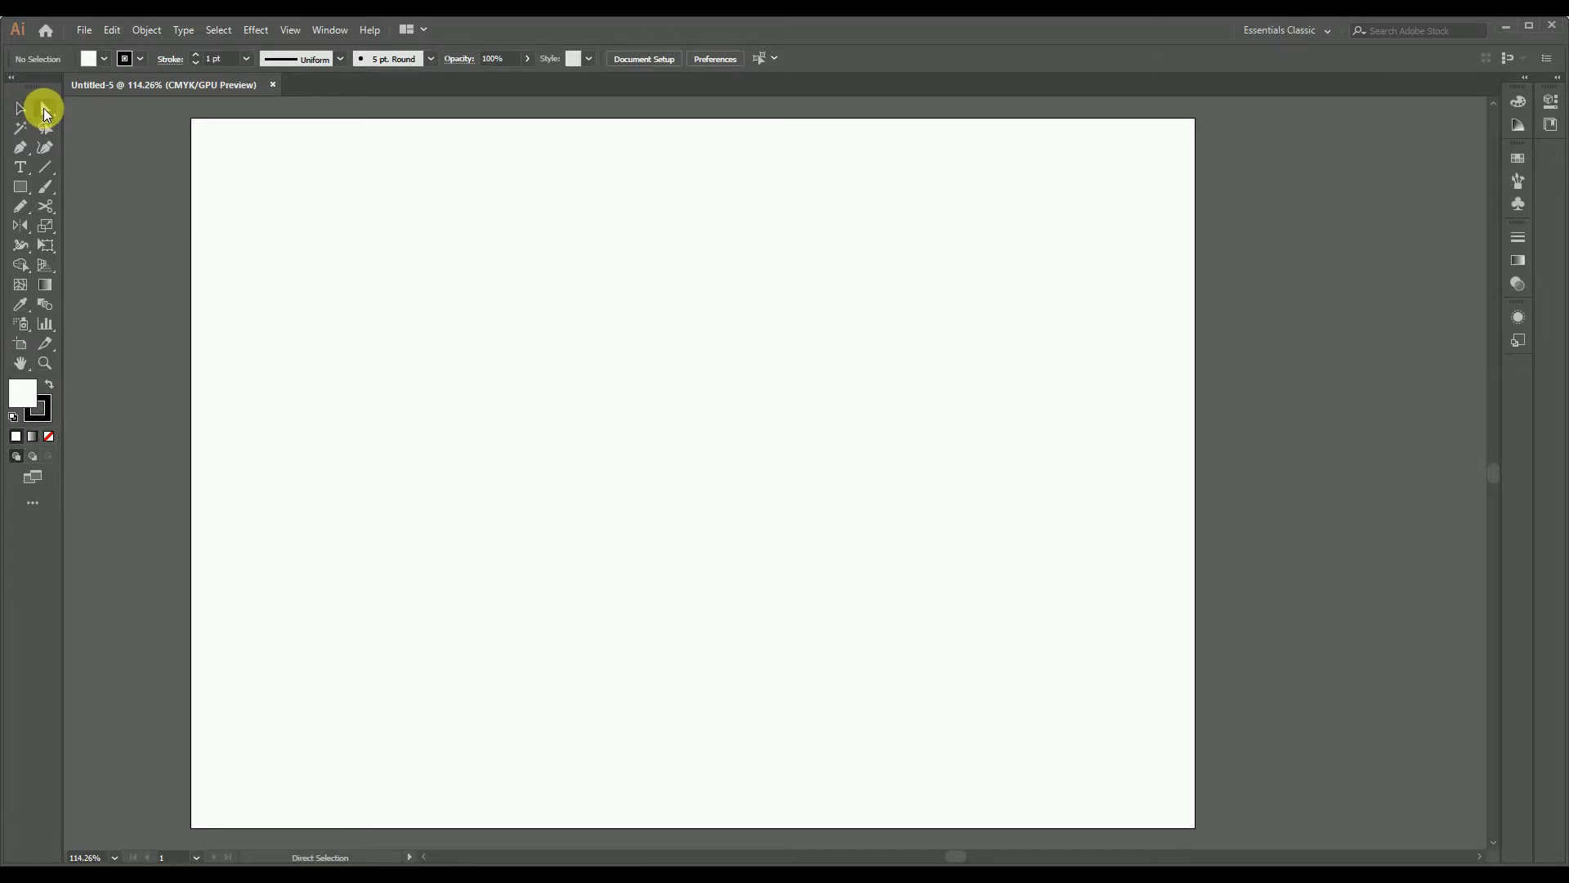
- Look through the Direct Selection, Magic Wand, Lasso and Selection tools and the options for selecting objects with the same attributes
{"action": "left_click", "coordinate": [42, 108]}
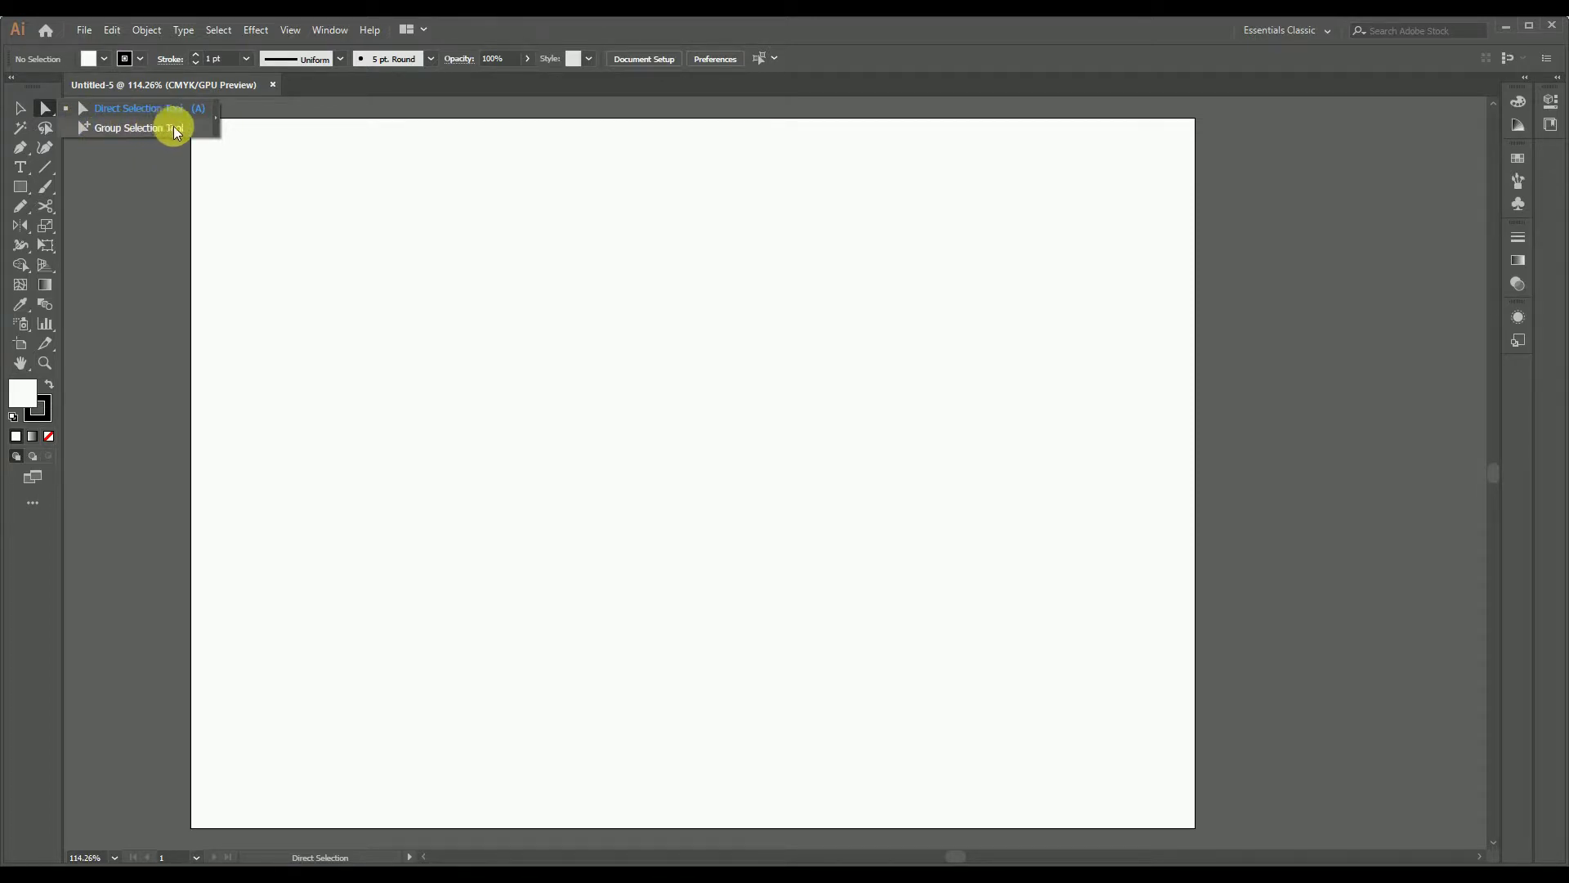
{"action": "left_click", "coordinate": [22, 128]}
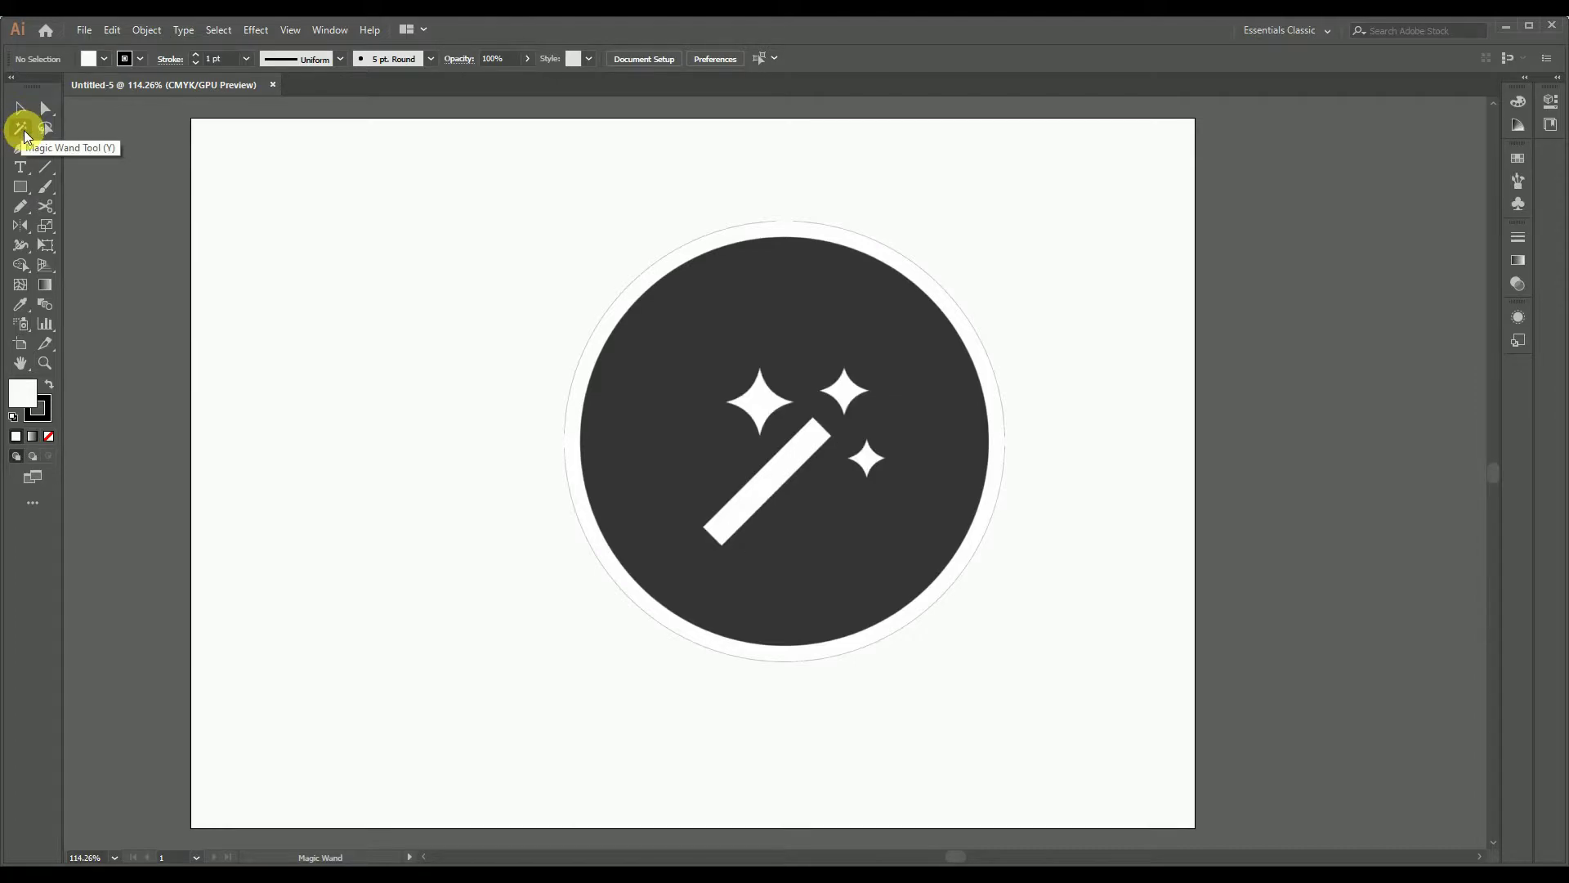
{"action": "left_click", "coordinate": [47, 127]}
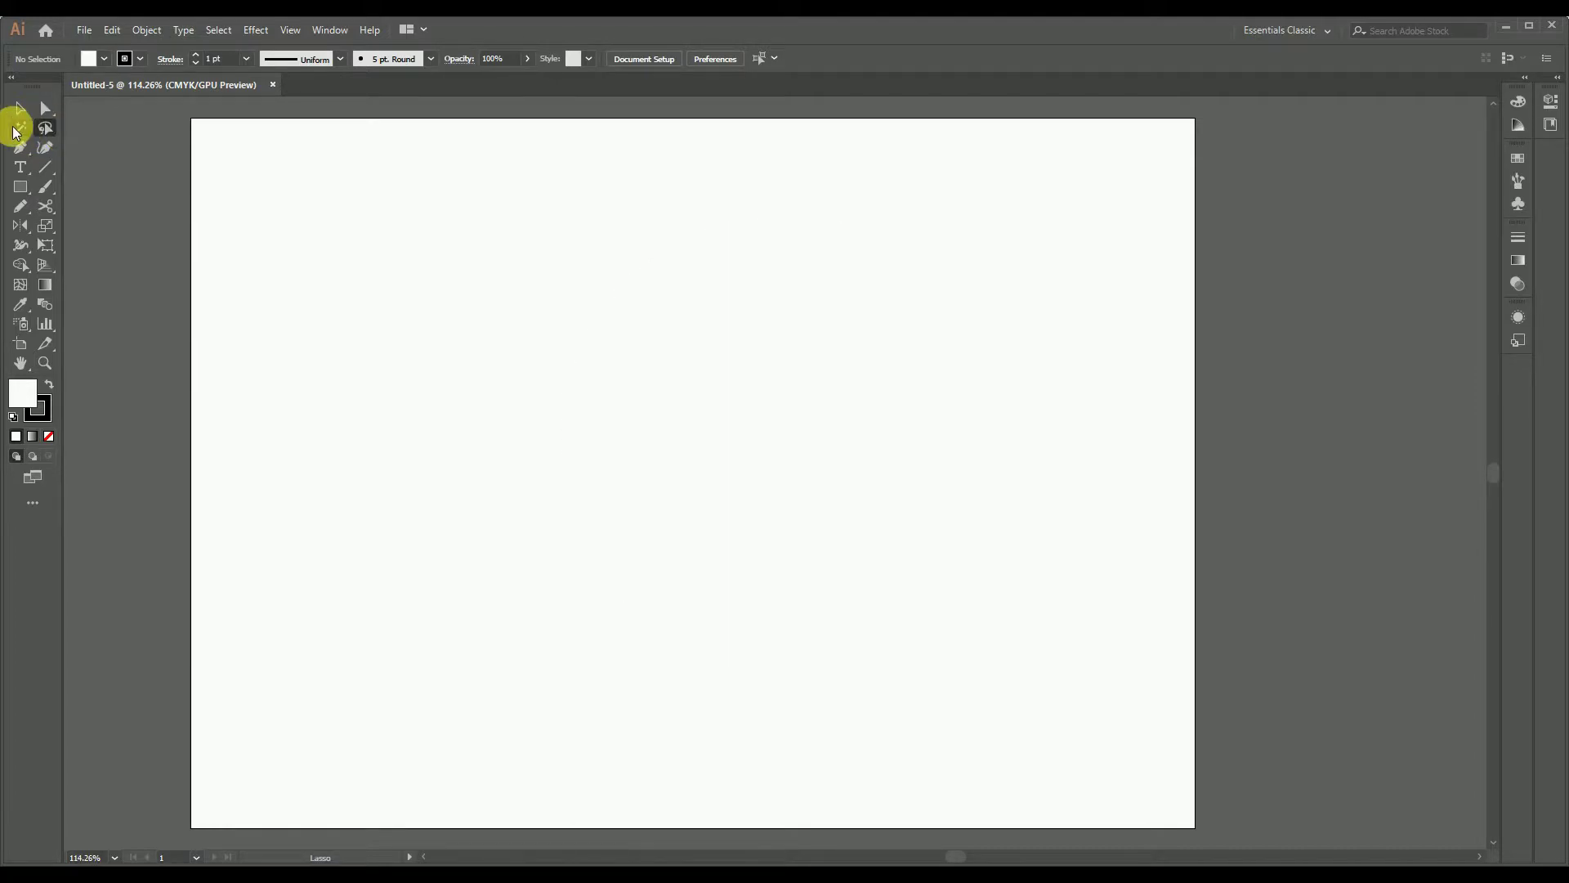
{"action": "left_click", "coordinate": [21, 108]}
{"action": "left_click", "coordinate": [219, 33]}
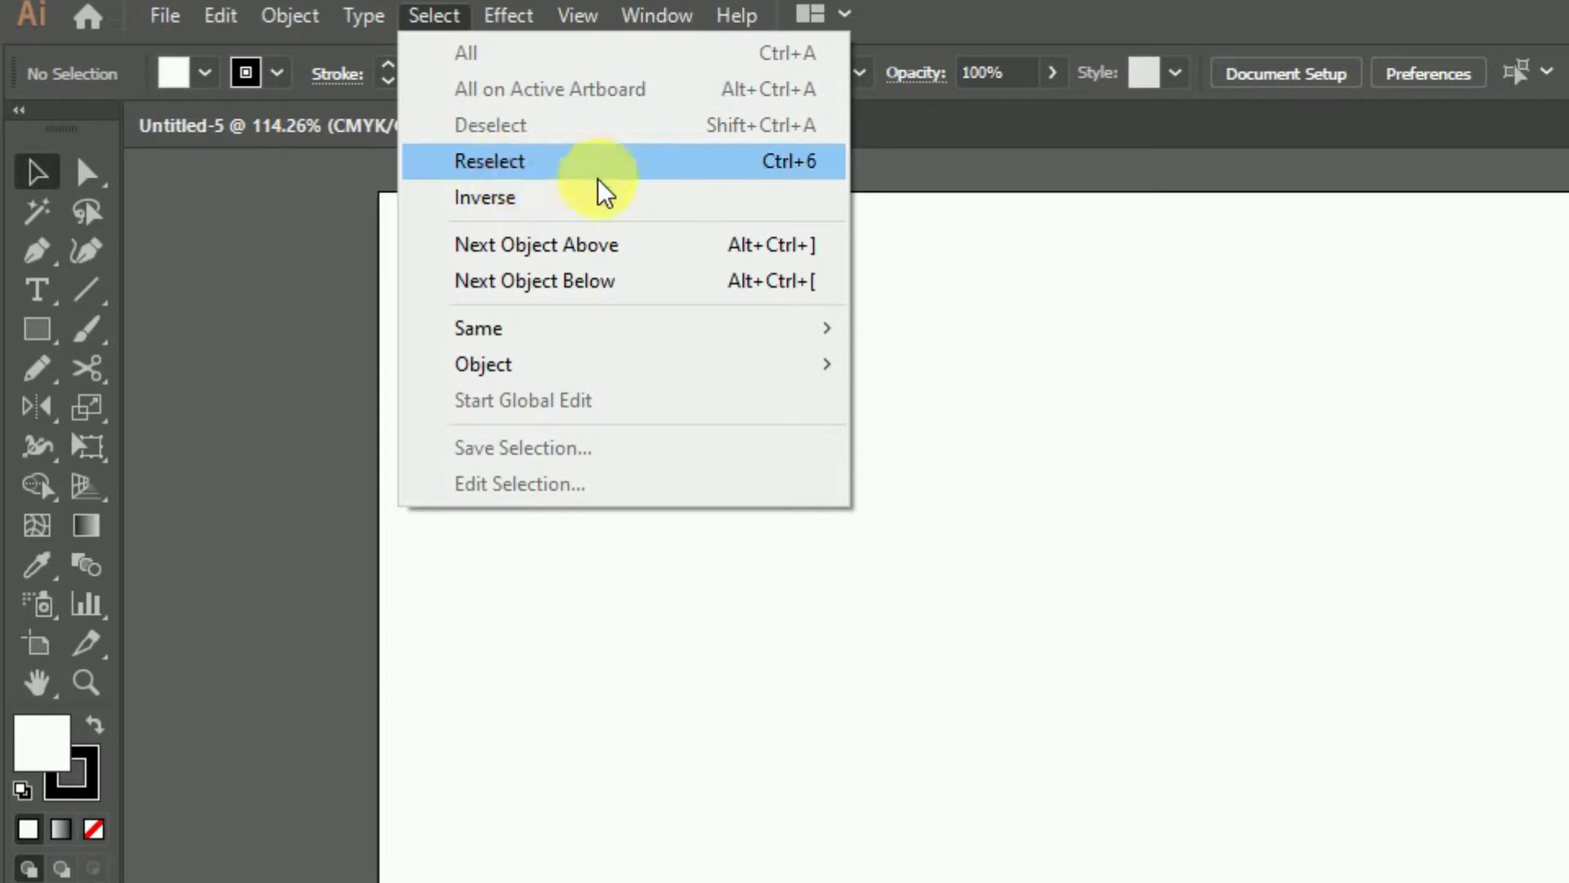
{"action": "mouse_move", "coordinate": [467, 328]}
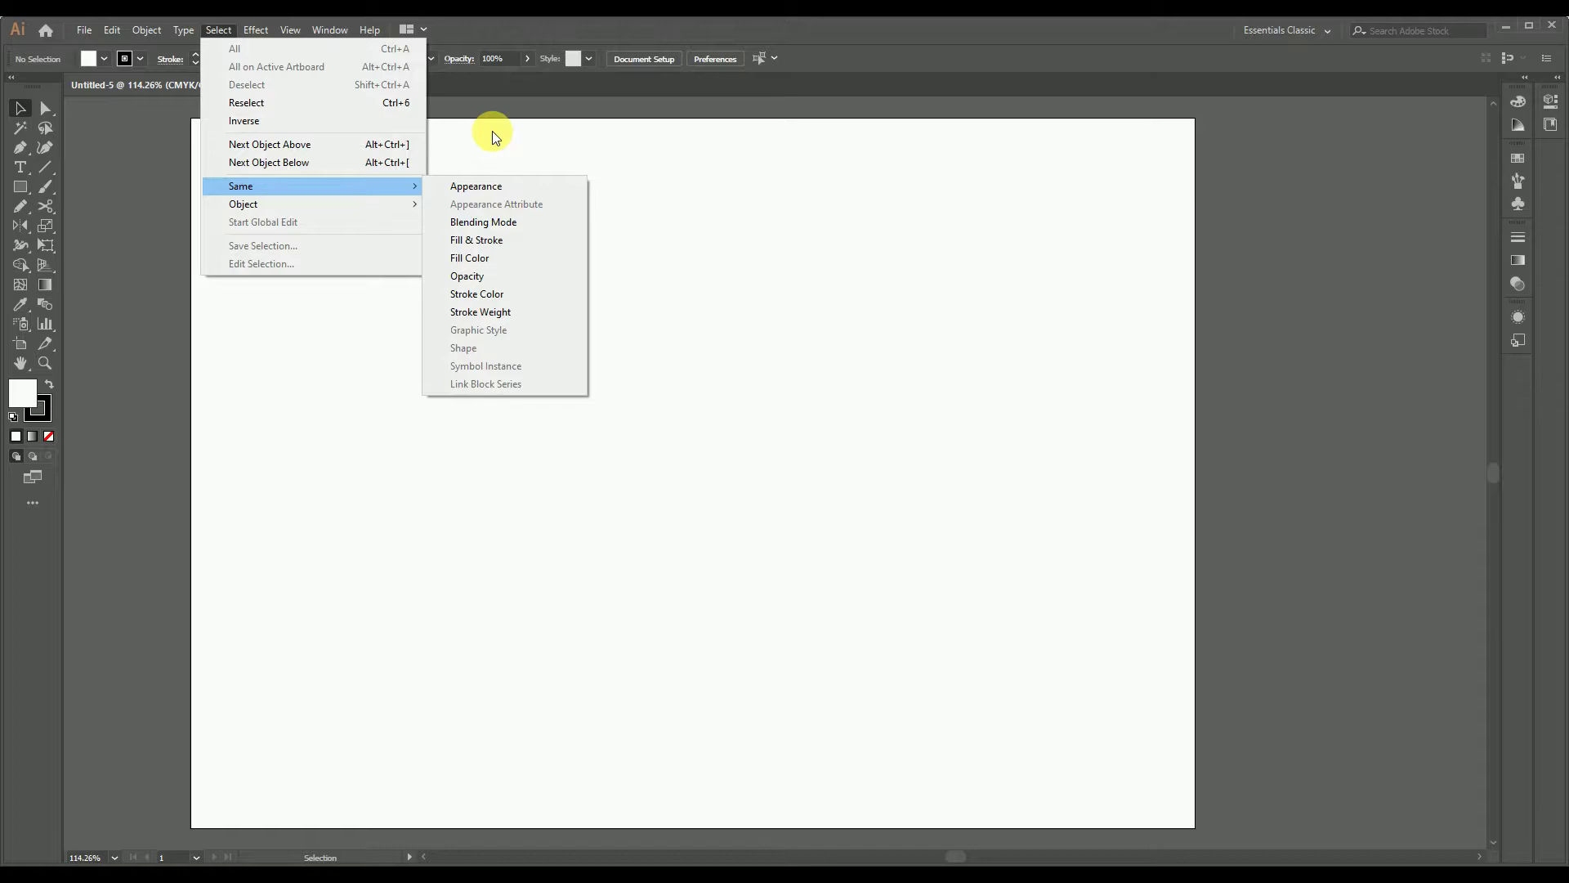
{"action": "left_click", "coordinate": [984, 229]}
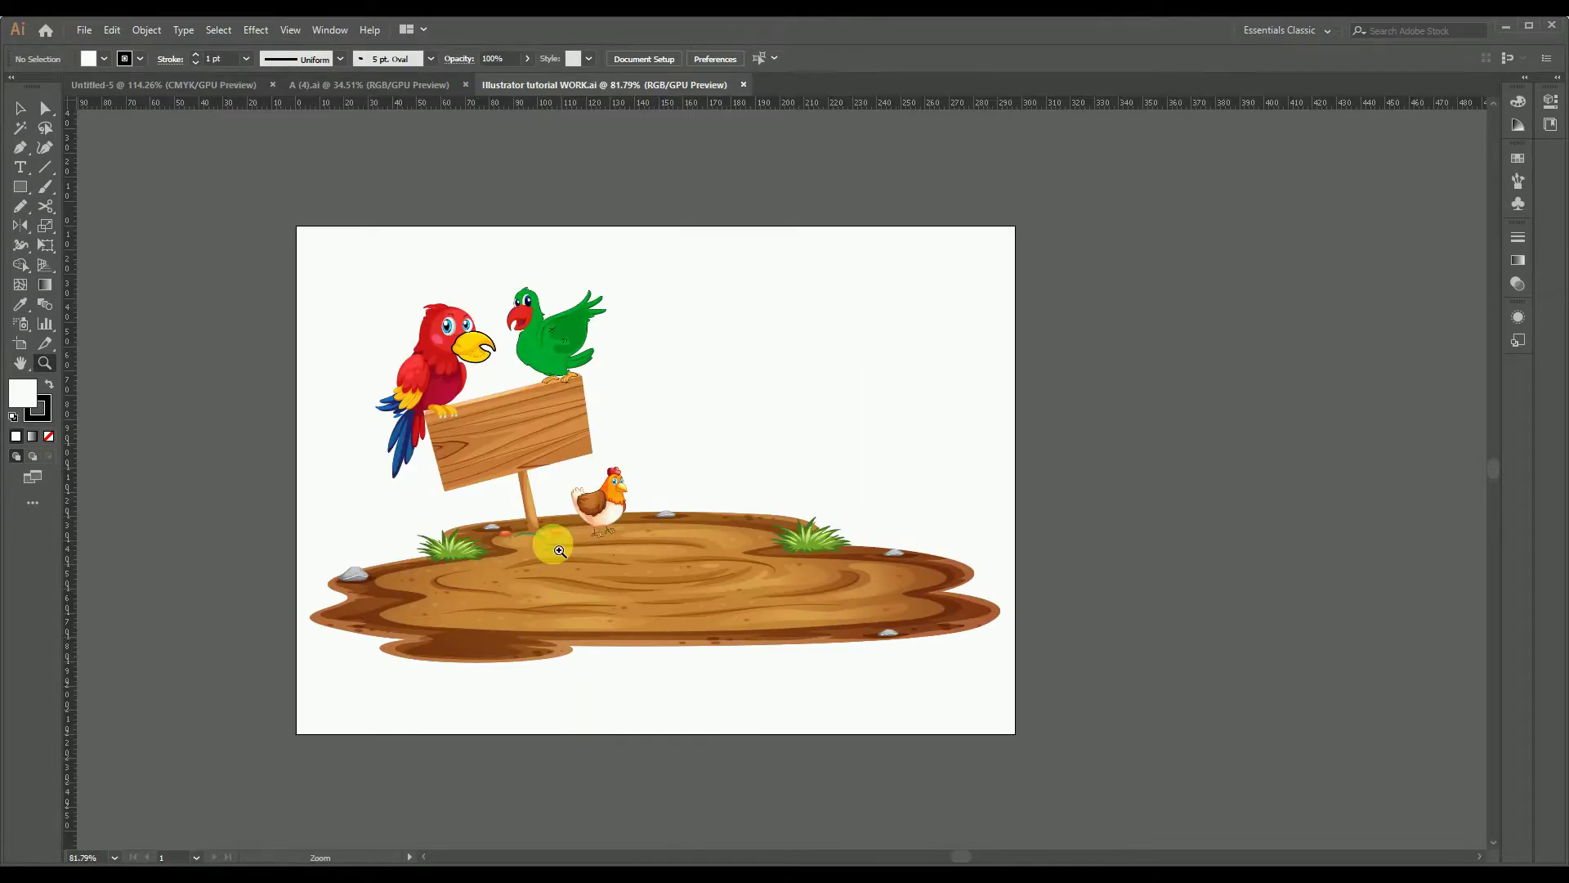
- Examine the artwork in the open documents Illustrator tutorial WORK.ai and A (4).ai
{"action": "left_click_drag", "start_coordinate": [600, 494], "coordinate": [736, 480]}
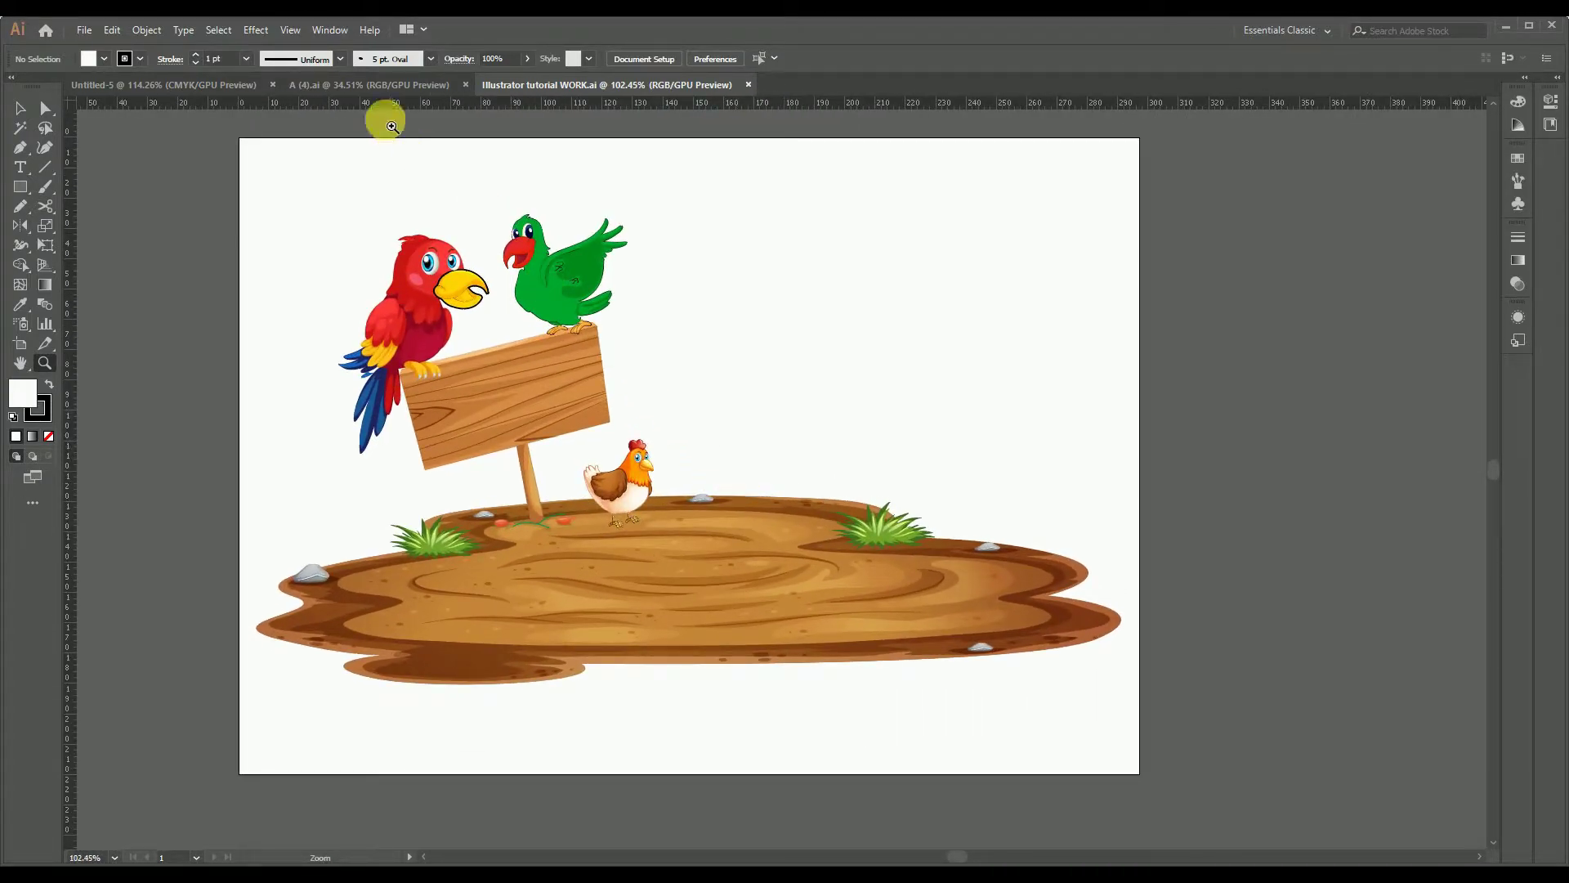
{"action": "left_click", "coordinate": [369, 86]}
{"action": "left_click_drag", "start_coordinate": [650, 441], "coordinate": [903, 523]}
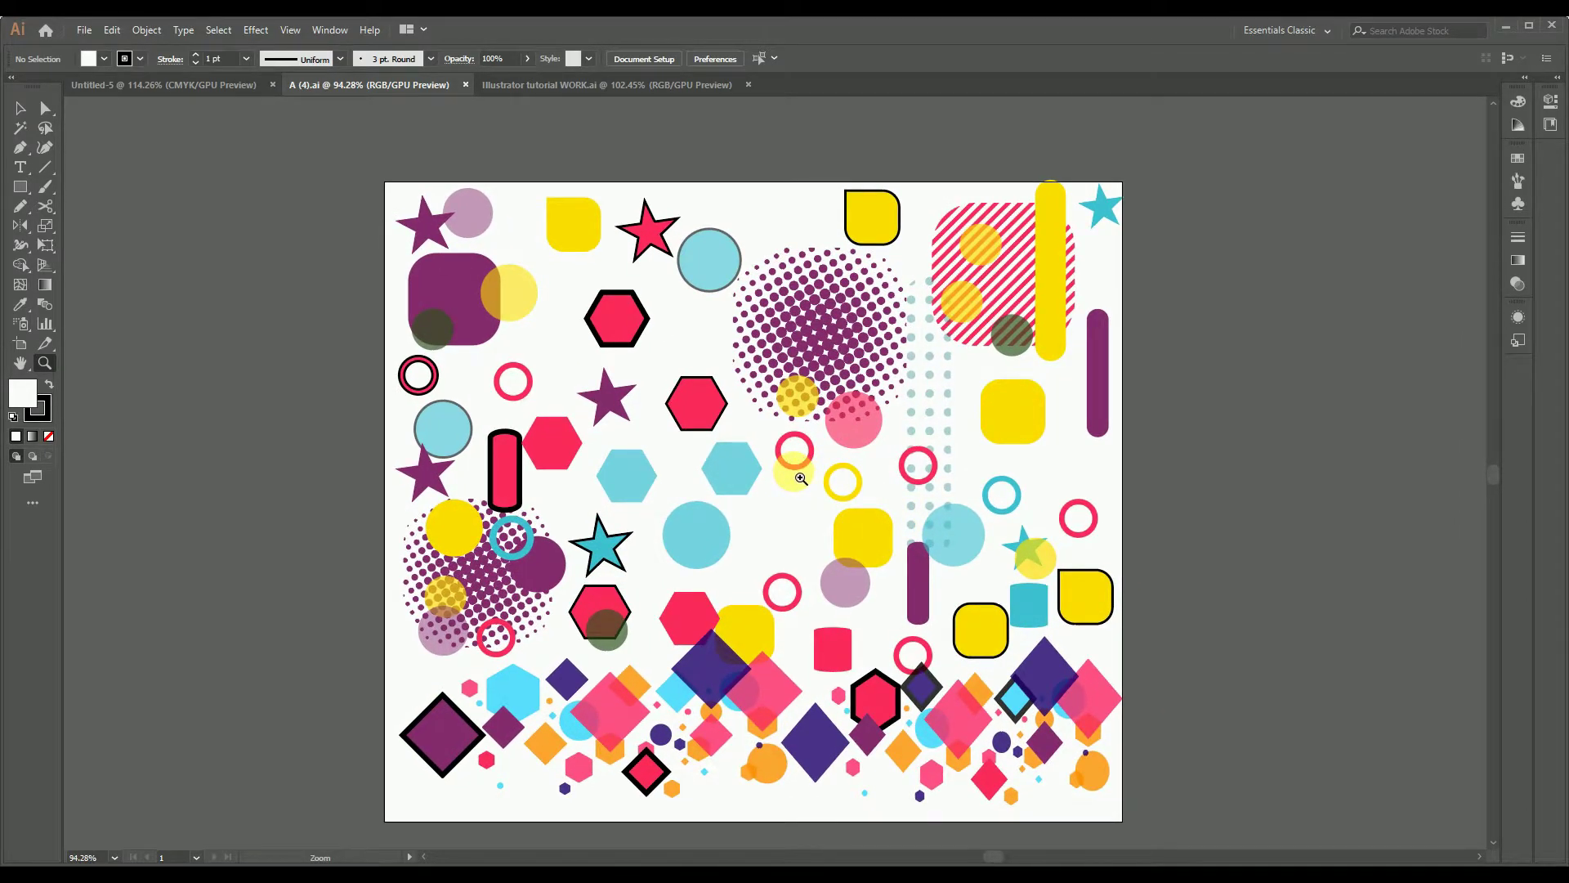
{"action": "left_click_drag", "start_coordinate": [800, 479], "coordinate": [740, 516]}
{"action": "left_click_drag", "start_coordinate": [773, 597], "coordinate": [848, 615]}
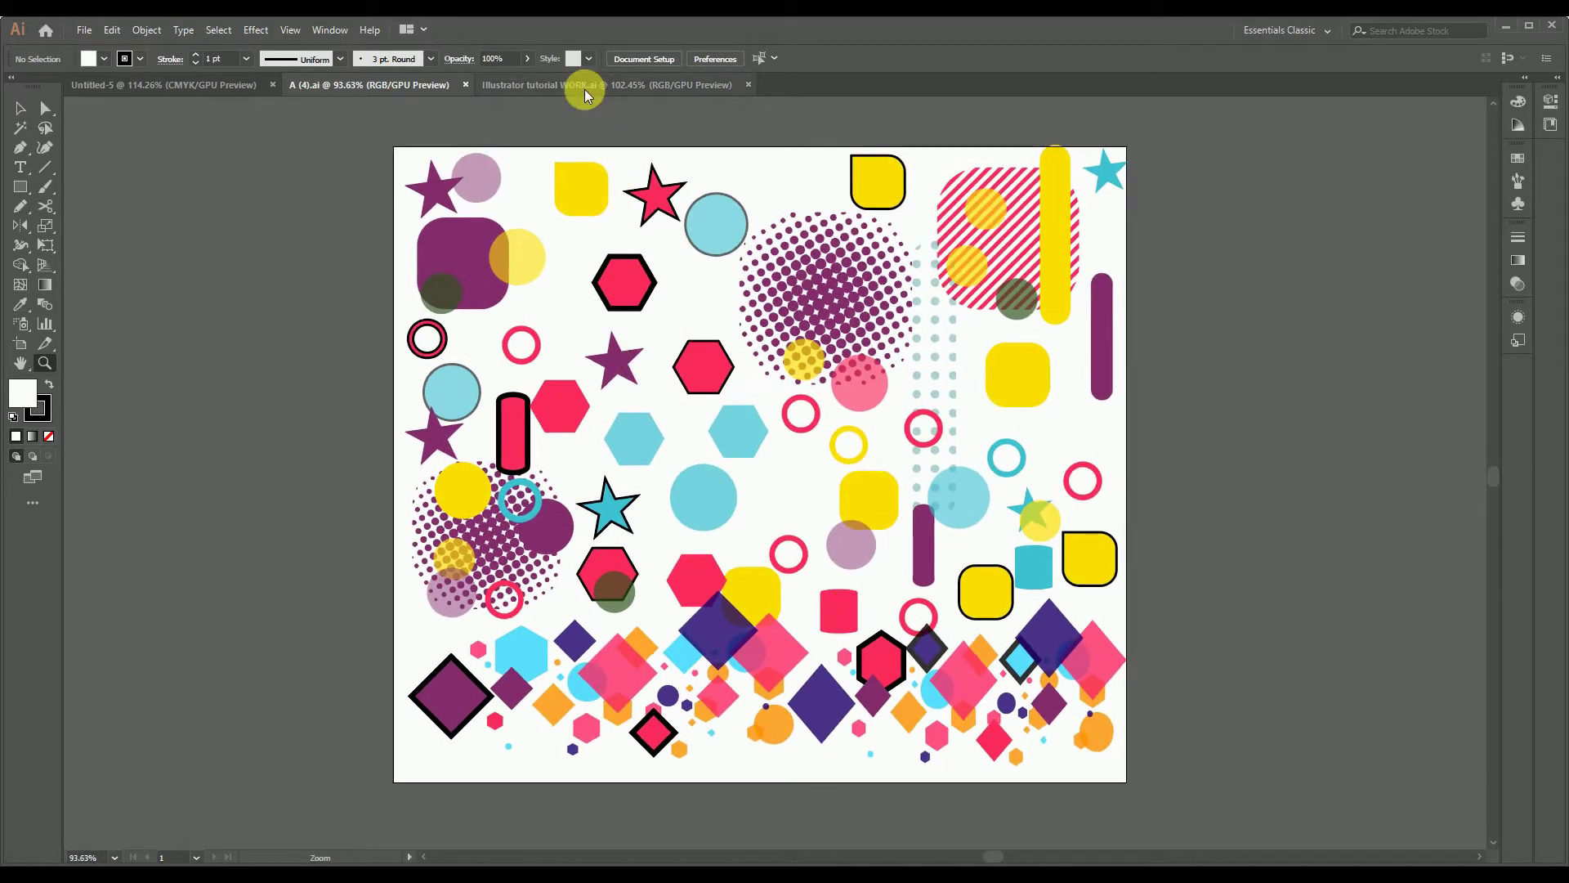
{"action": "left_click", "coordinate": [584, 89]}
{"action": "left_click_drag", "start_coordinate": [746, 427], "coordinate": [667, 501]}
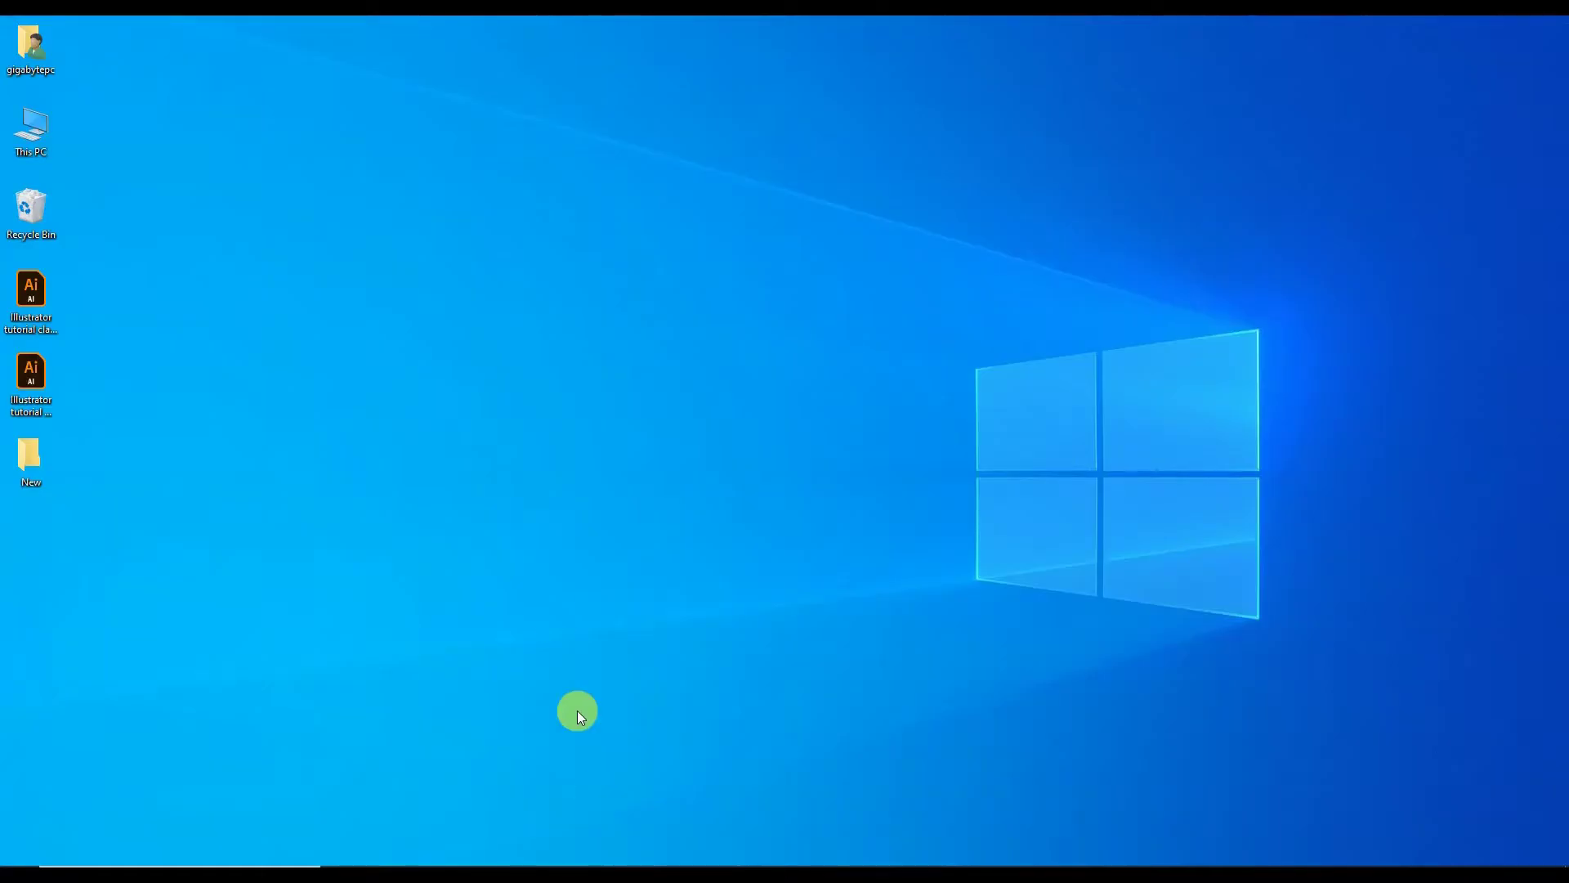
- Switch to Illustrator, open the file Illustrator tutorial WORK from the Desktop, and fit its artboard in the view
{"action": "left_click", "coordinate": [597, 863]}
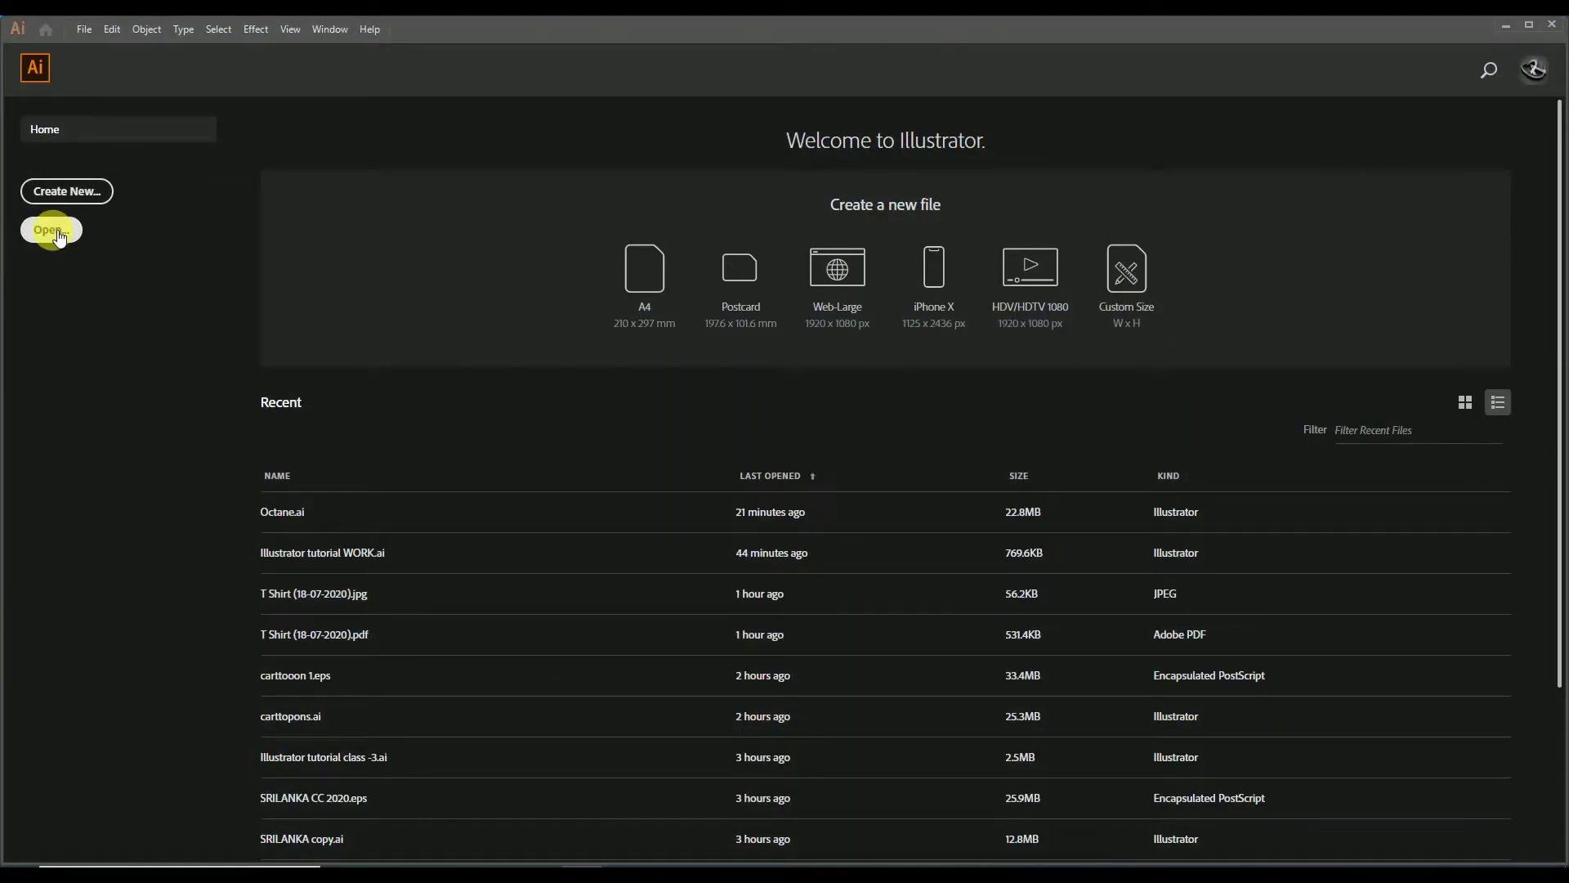
{"action": "left_click", "coordinate": [58, 237]}
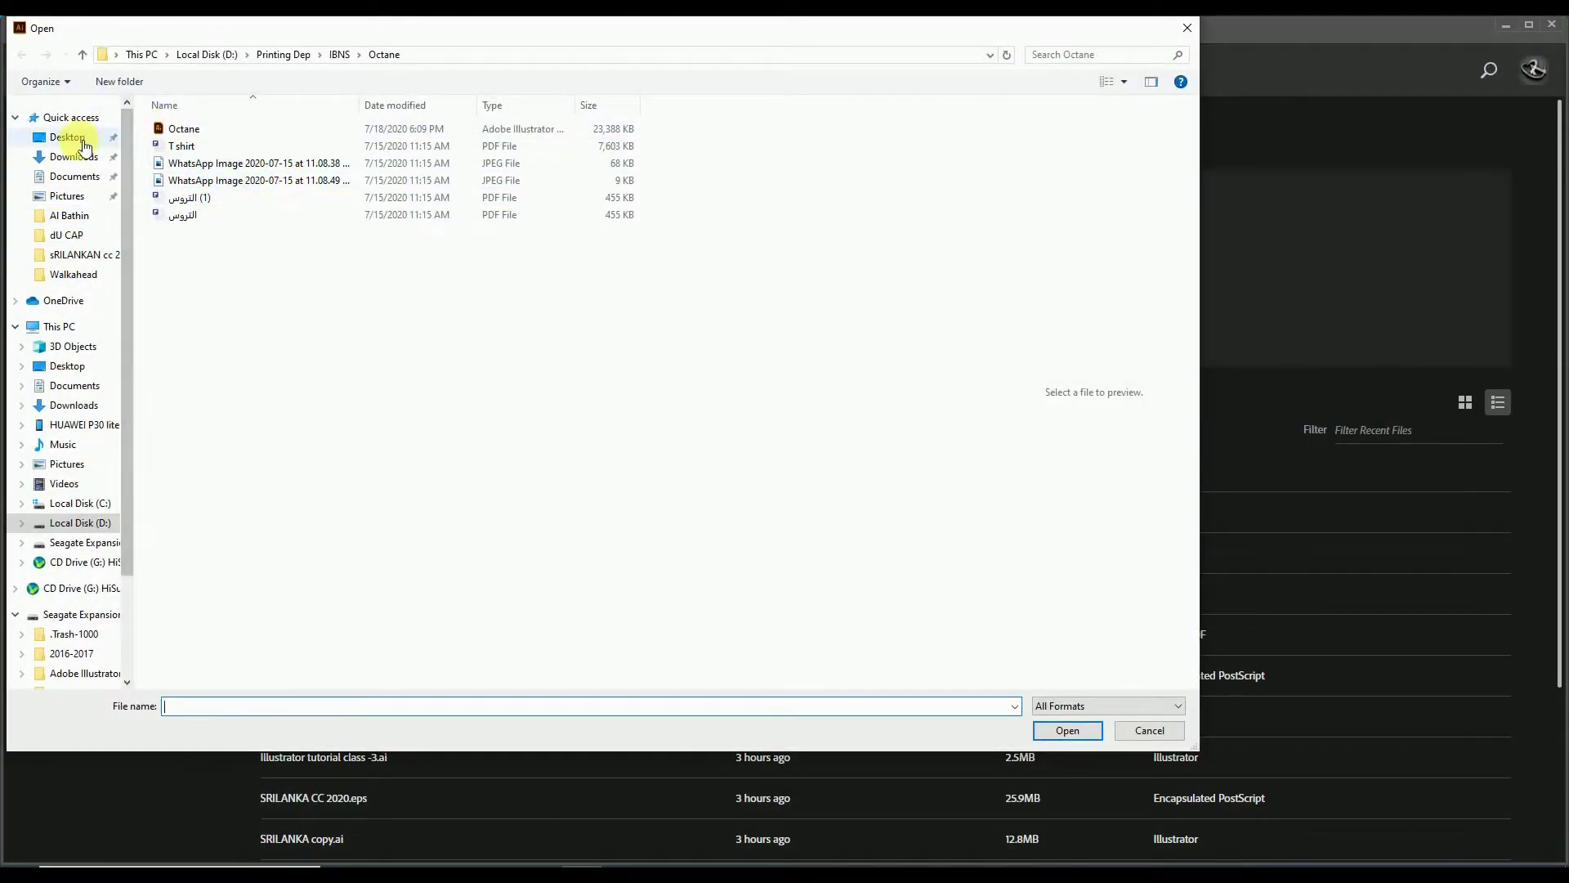
{"action": "left_click", "coordinate": [77, 137]}
{"action": "left_click", "coordinate": [277, 162]}
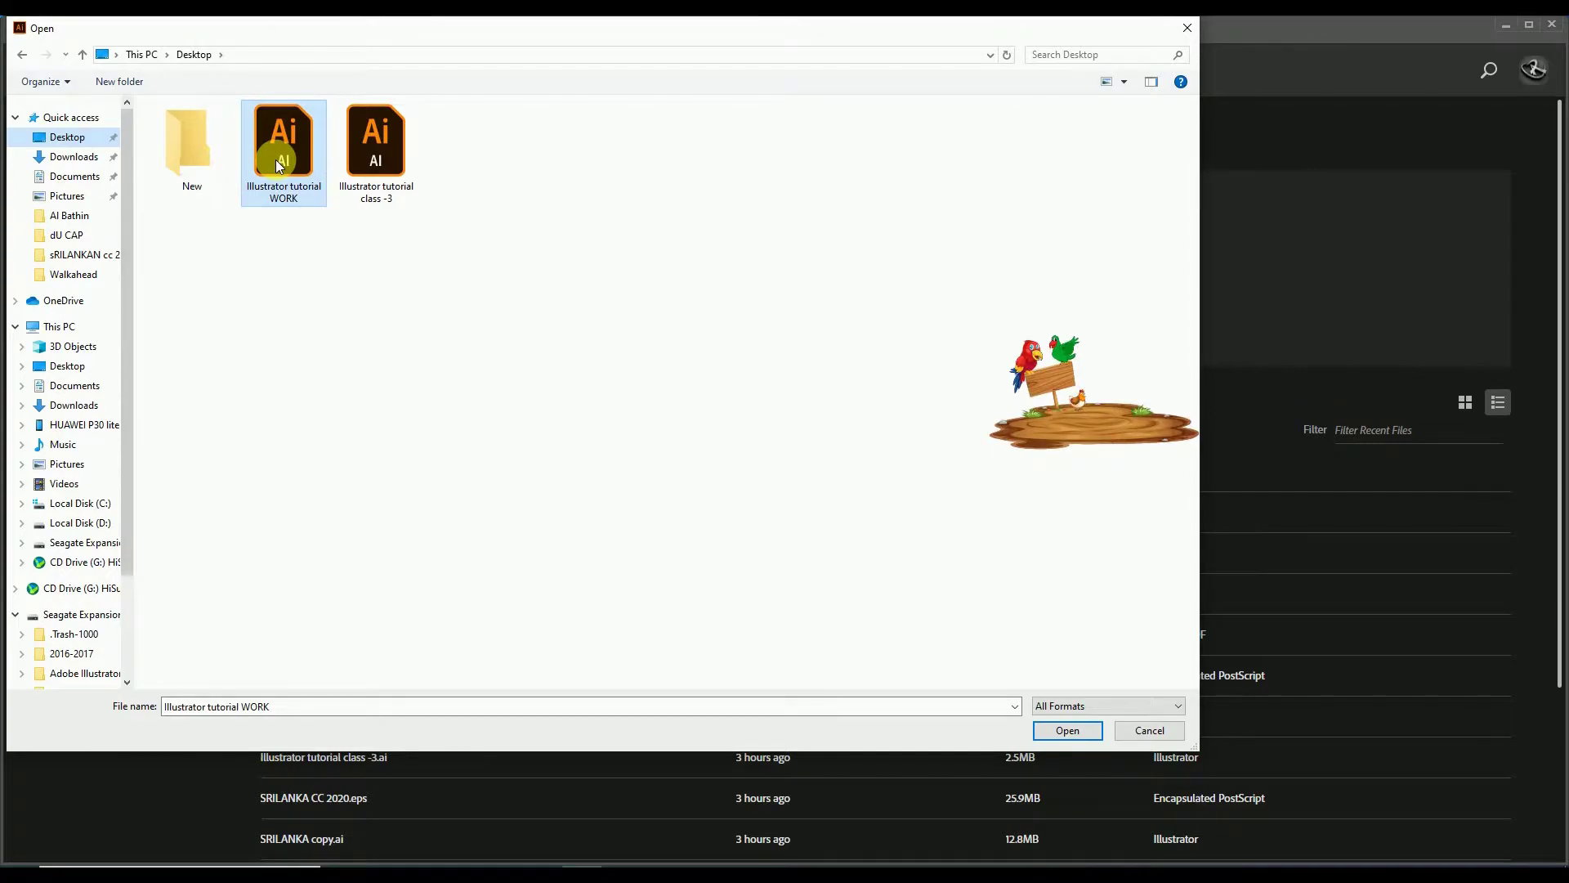
{"action": "double_click", "coordinate": [276, 160]}
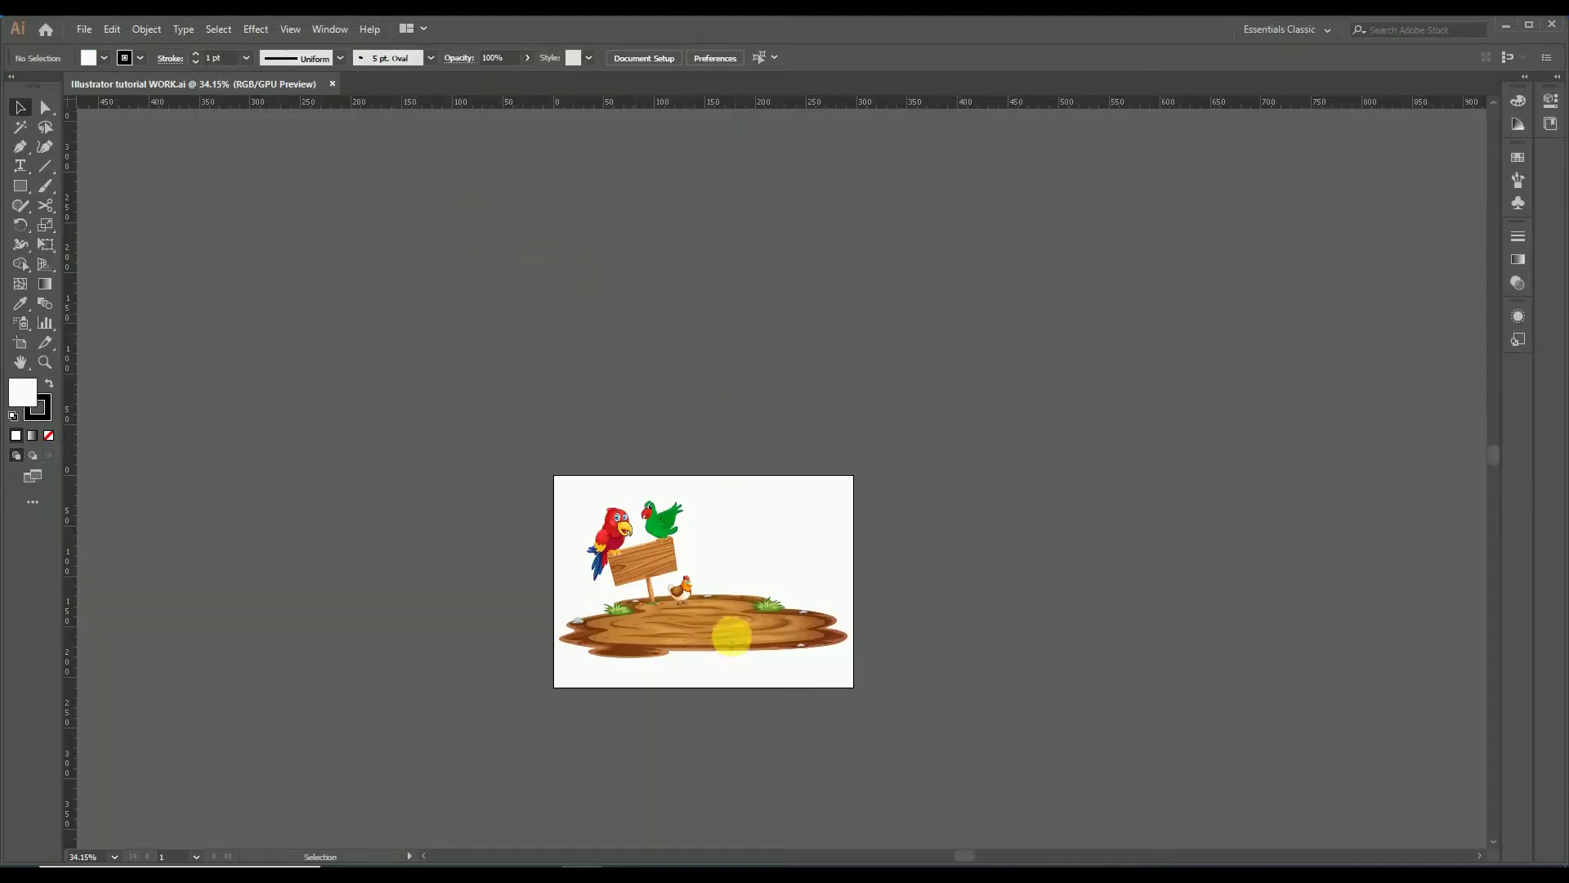
{"action": "key", "text": "ctrl+0"}
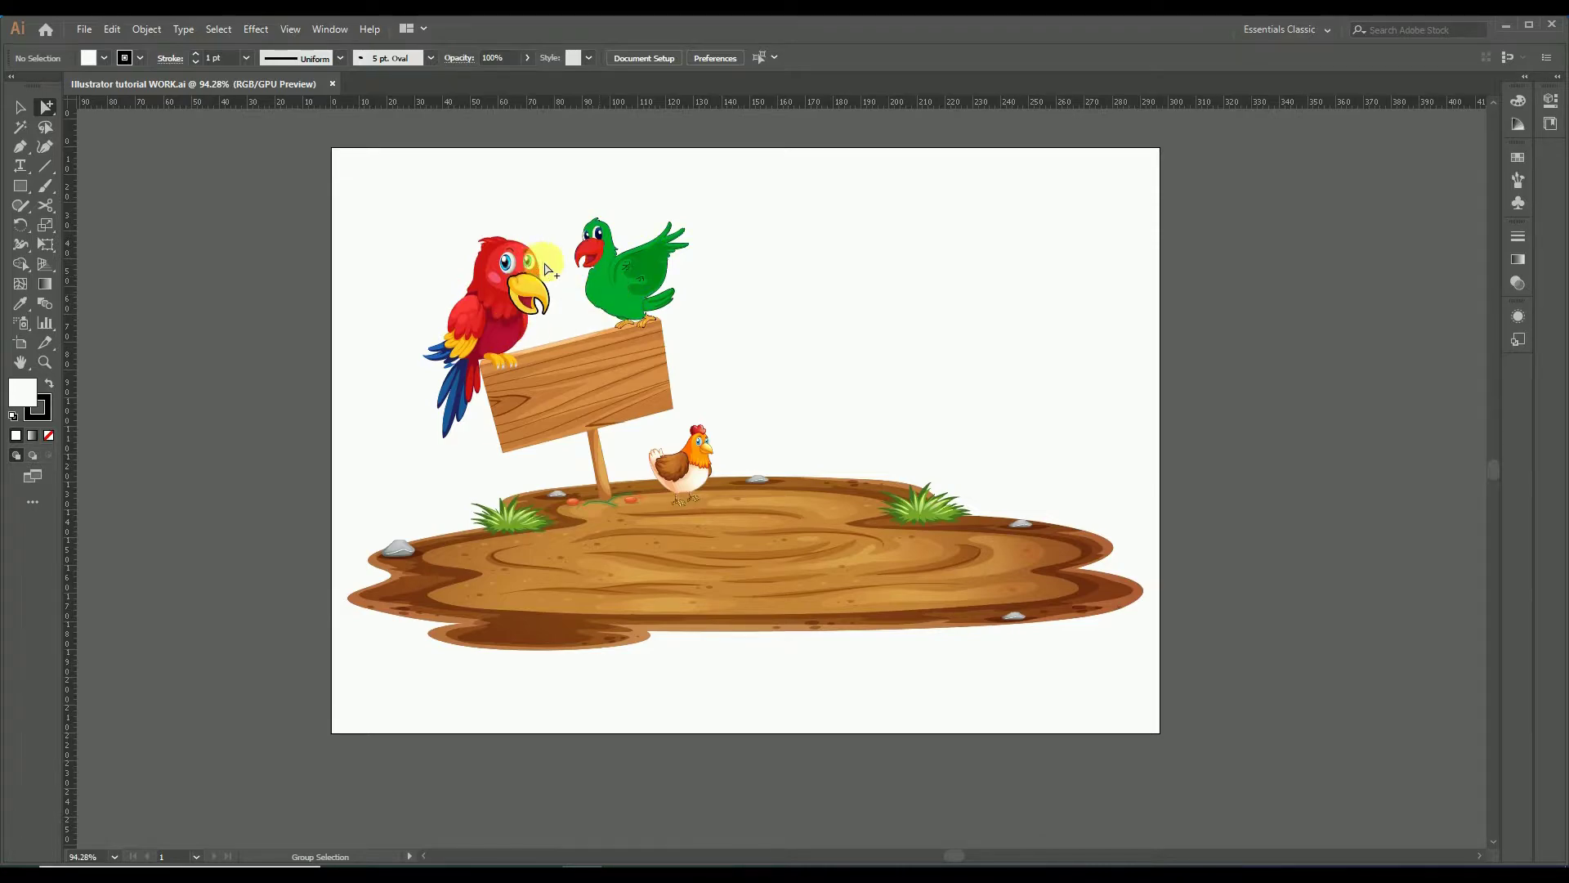
- Try selecting the red parrot and the green parrot with the Selection tool, and clear the selection
{"action": "left_click", "coordinate": [22, 109]}
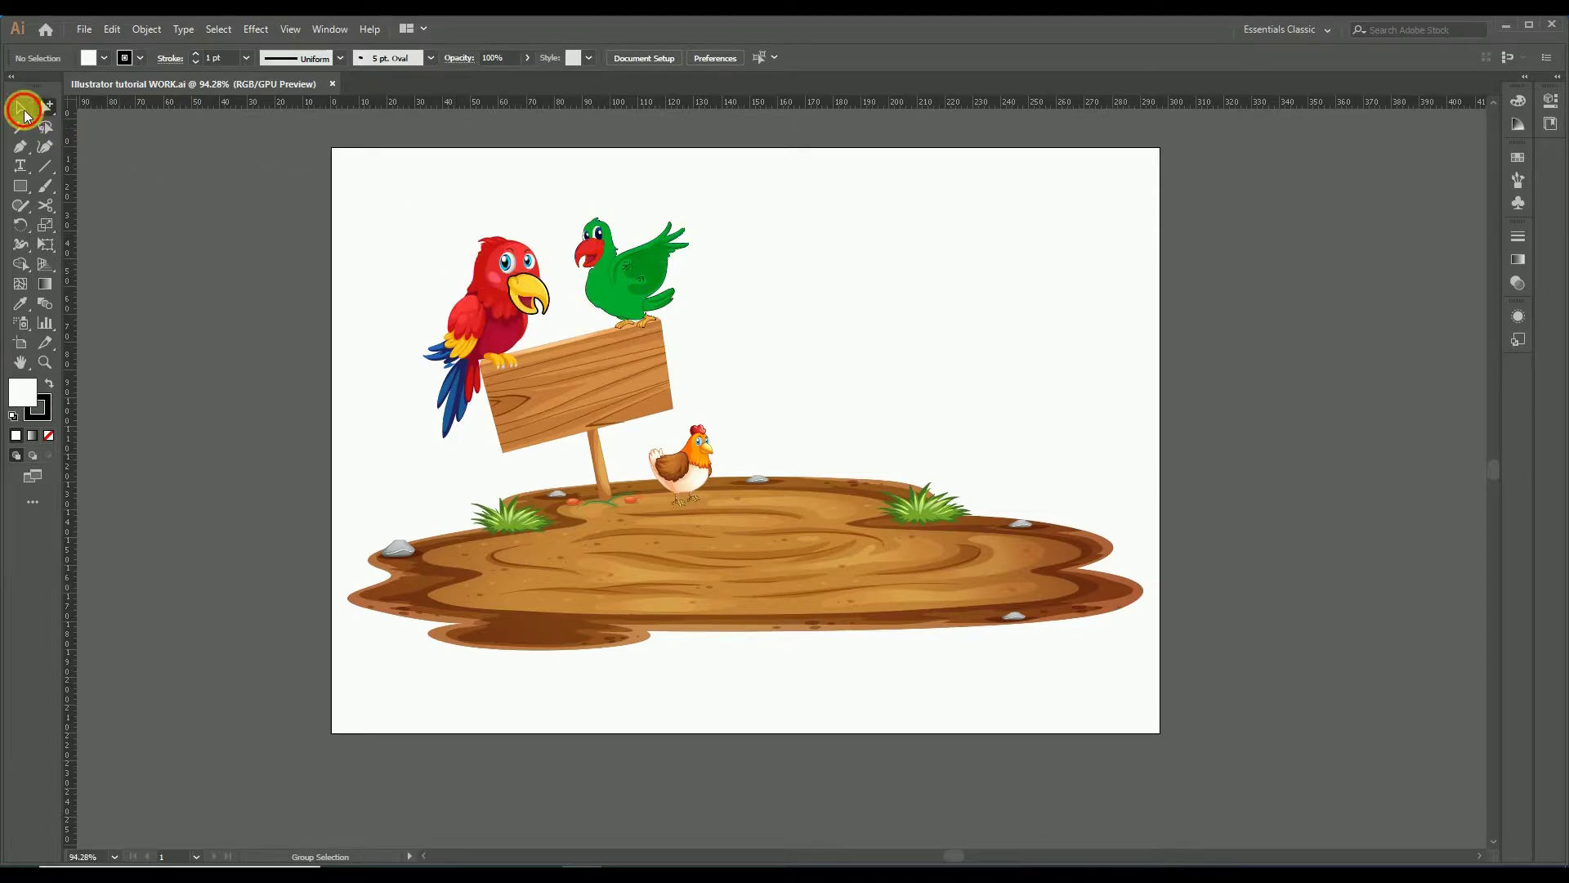
{"action": "left_click", "coordinate": [512, 335]}
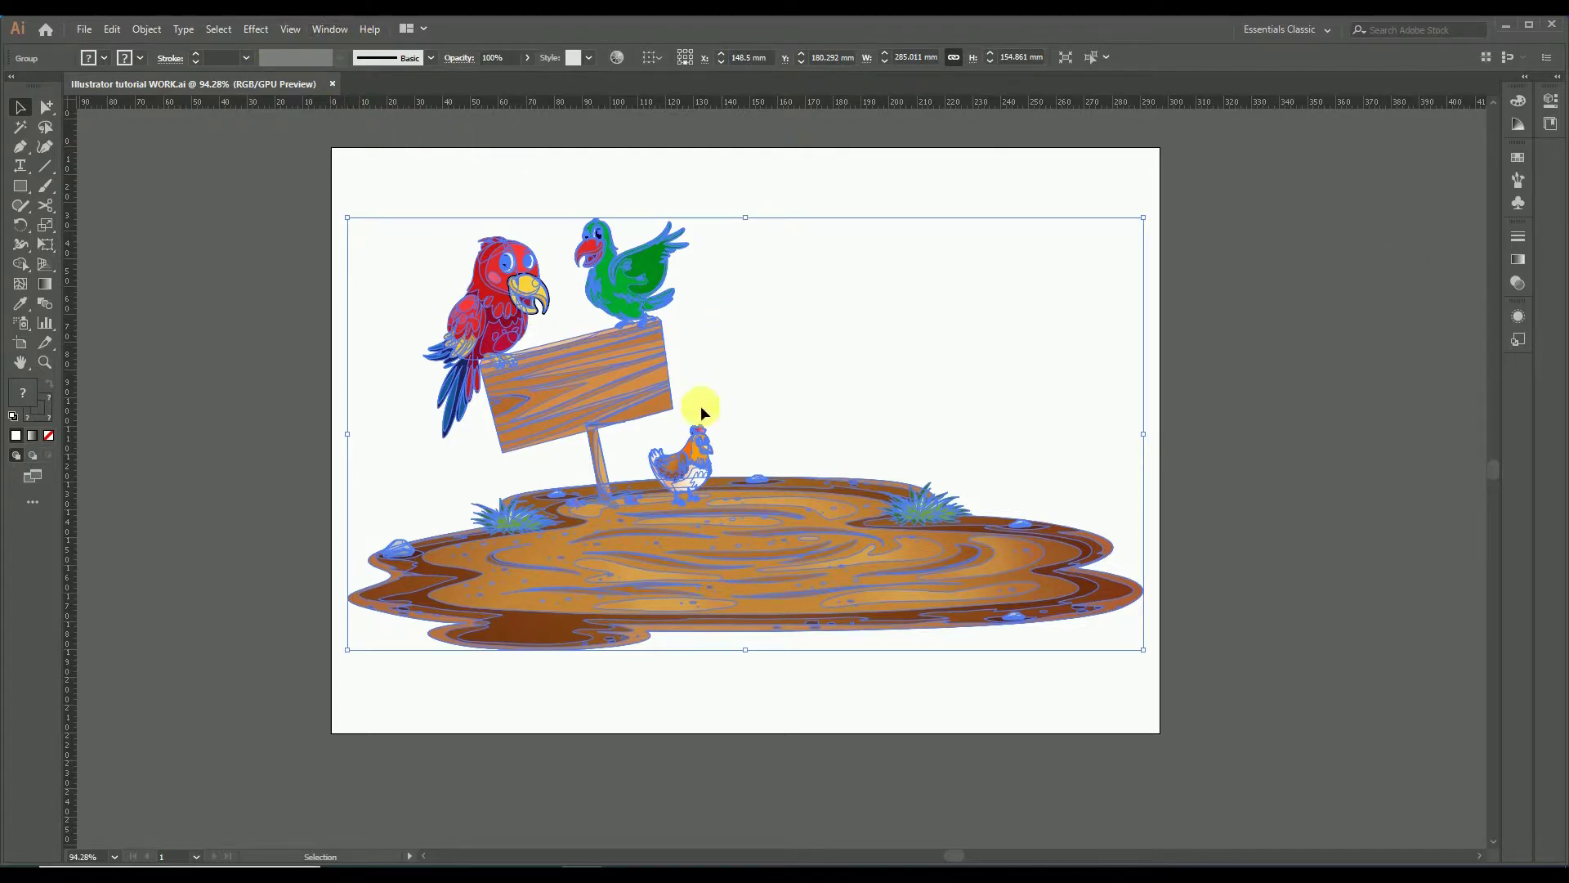
{"action": "left_click", "coordinate": [763, 249]}
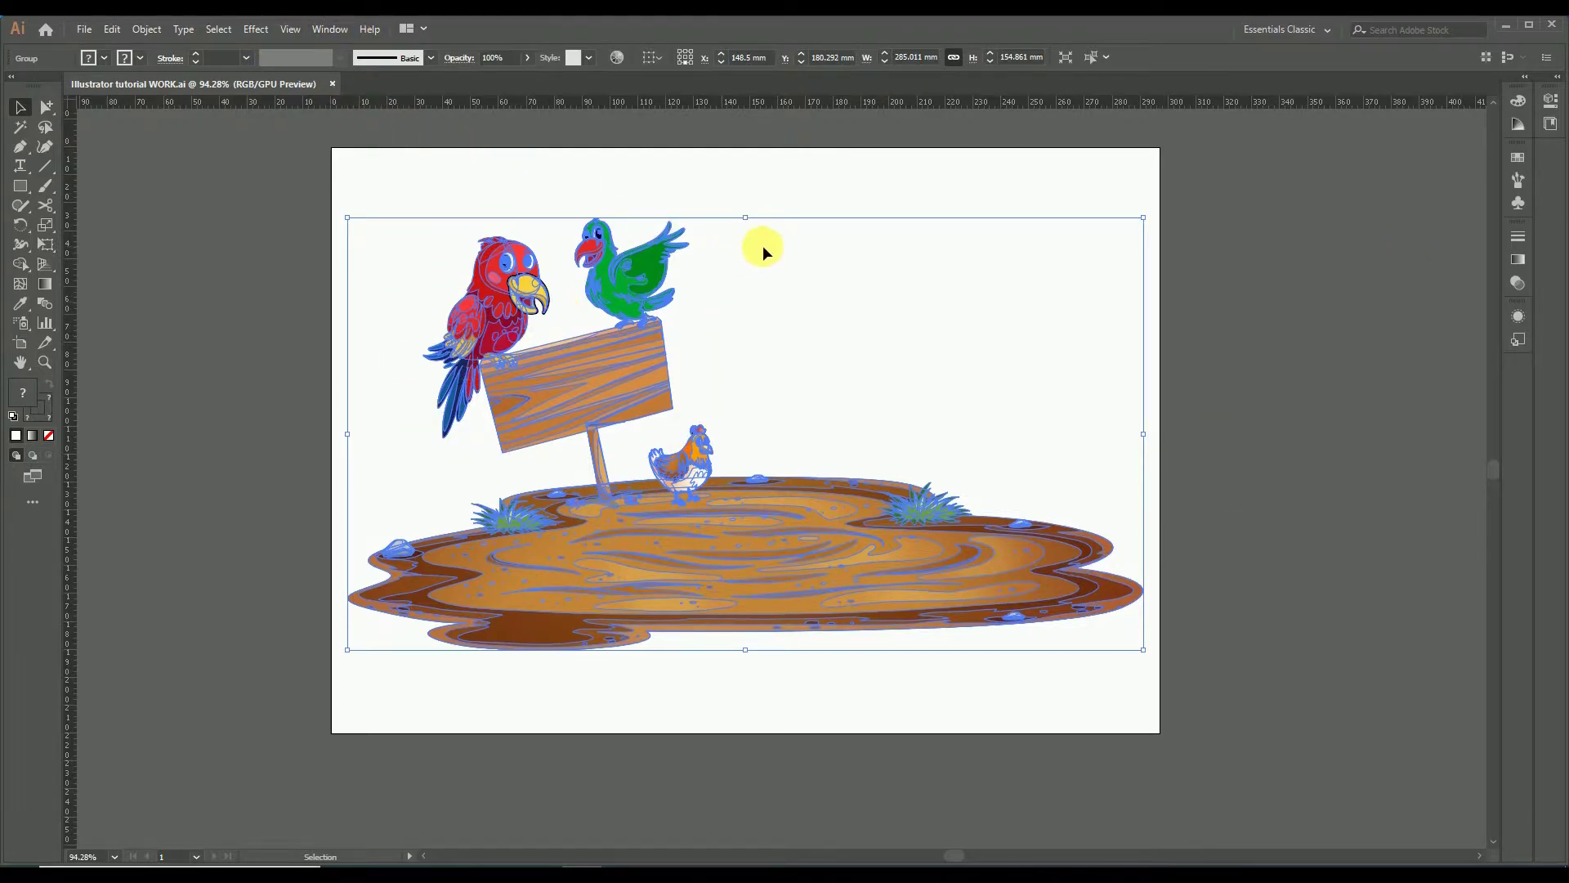
{"action": "left_click", "coordinate": [633, 278]}
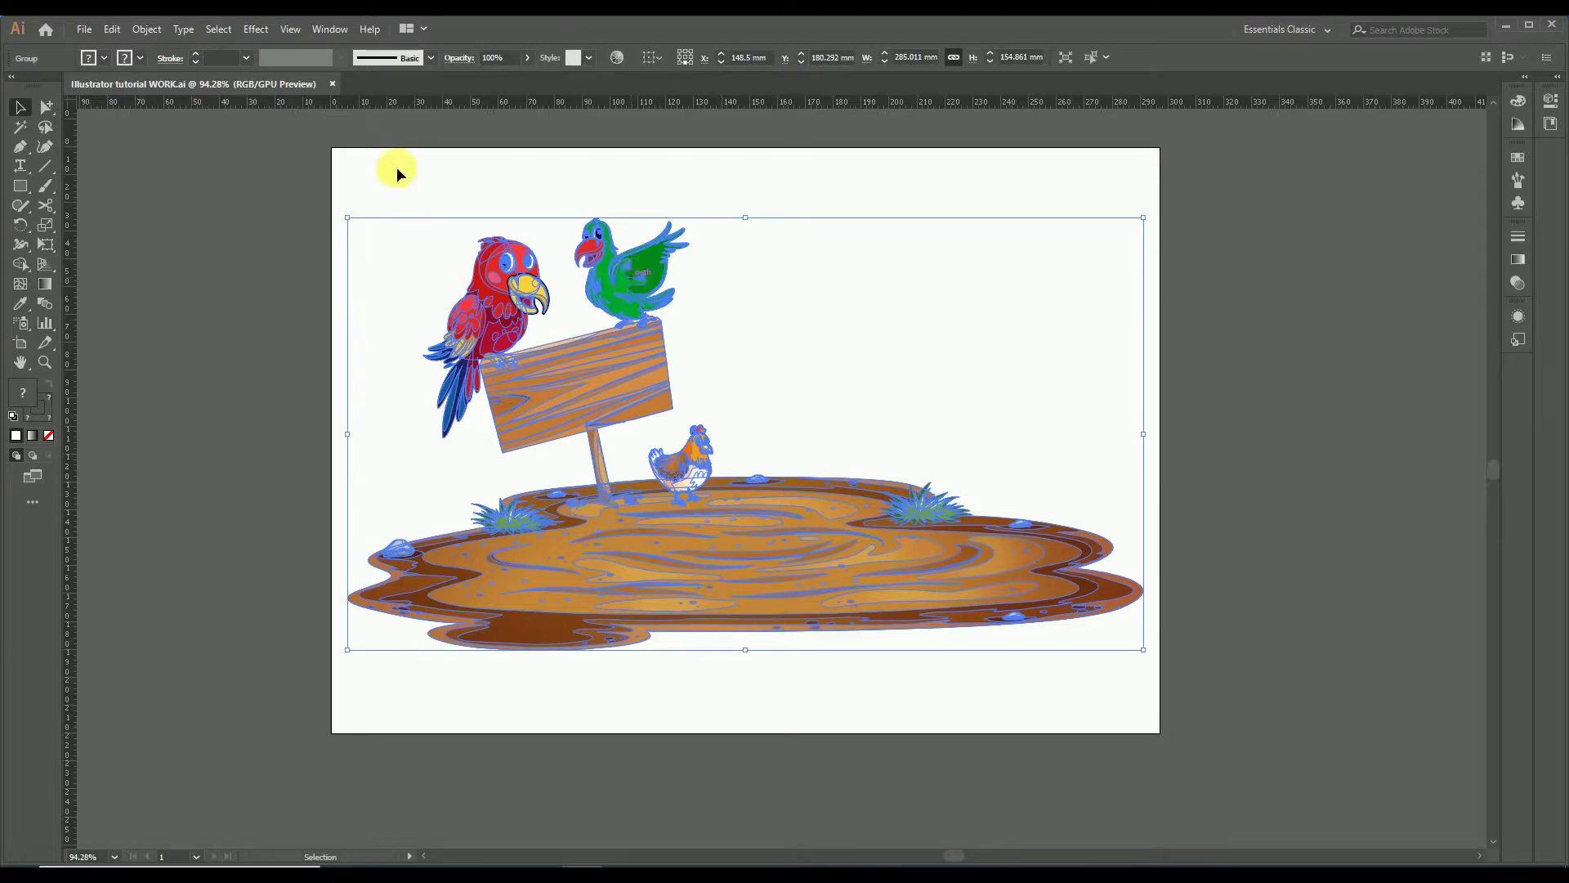
{"action": "left_click", "coordinate": [448, 170]}
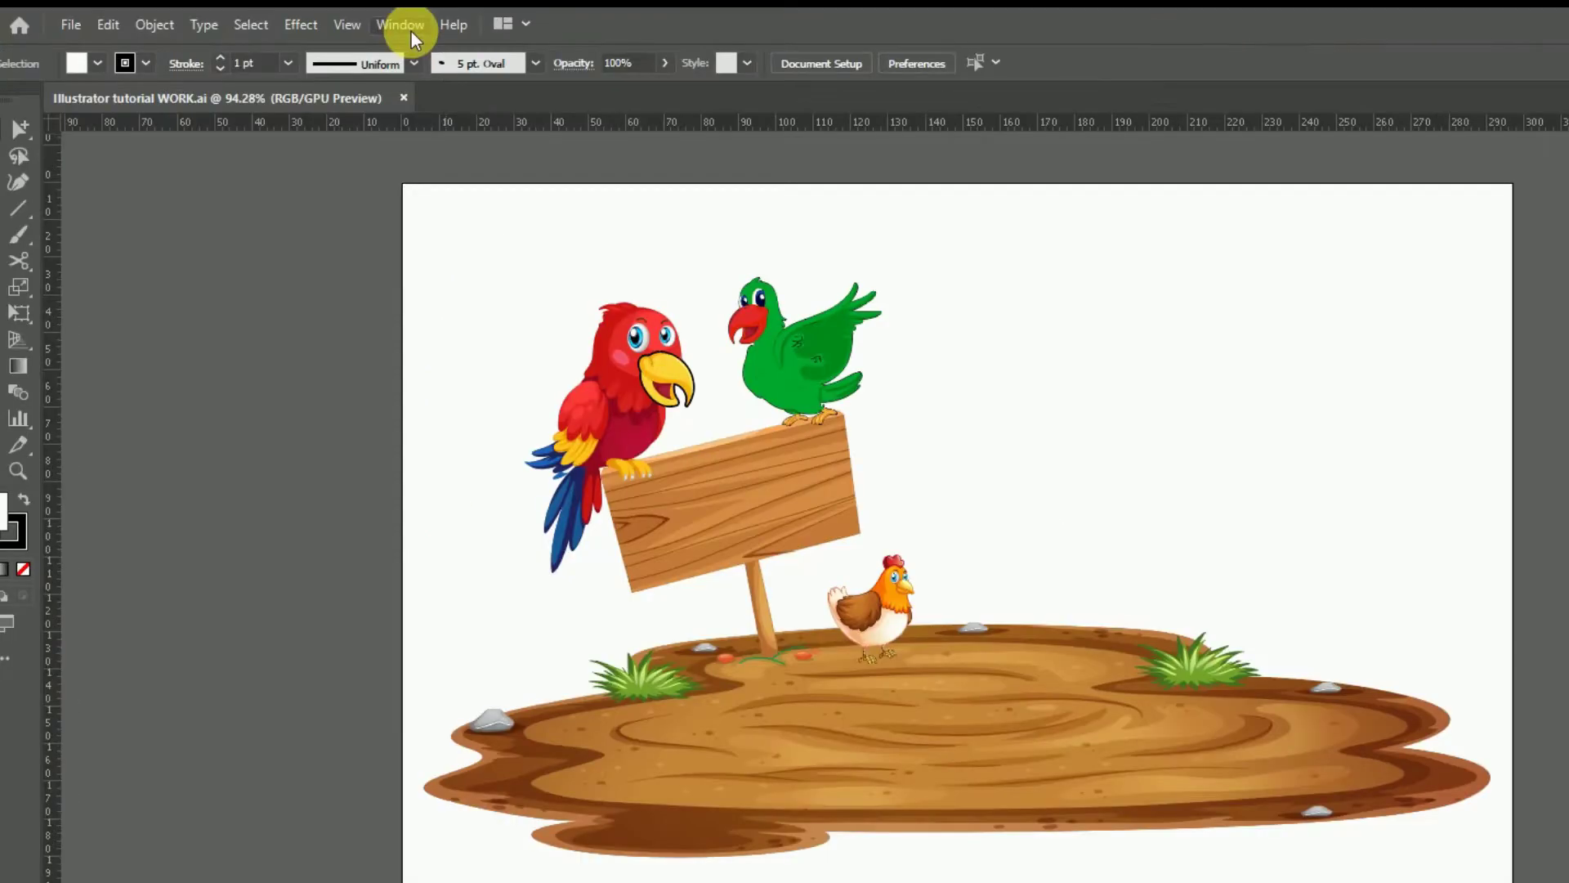
- Display the document's layers beside the artwork and select the whole illustration group on the artboard
{"action": "left_click", "coordinate": [339, 32]}
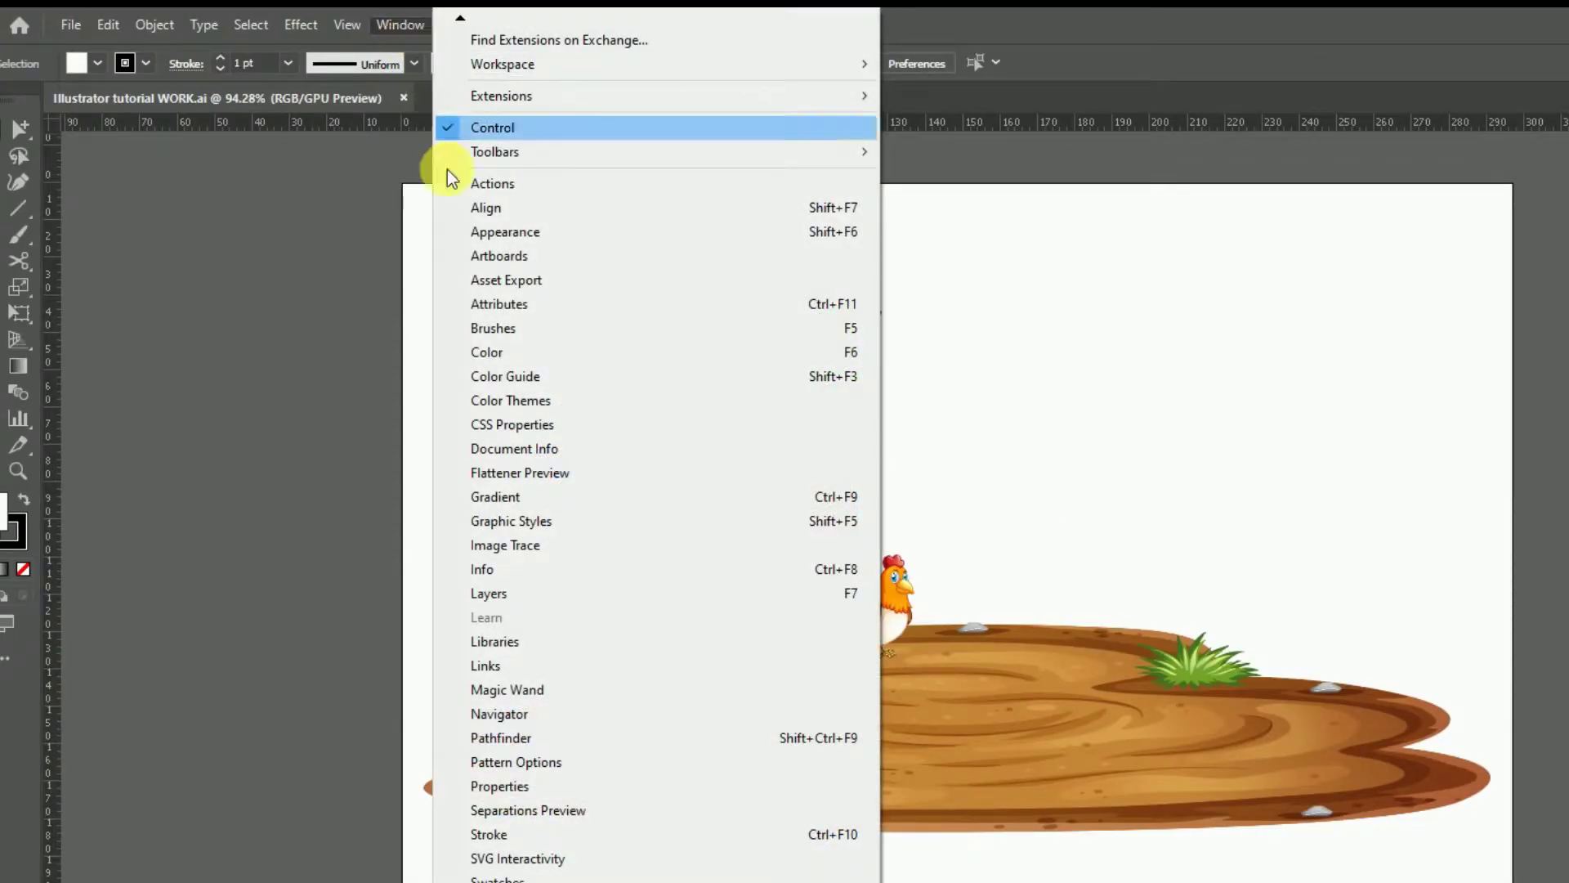
{"action": "left_click", "coordinate": [518, 590]}
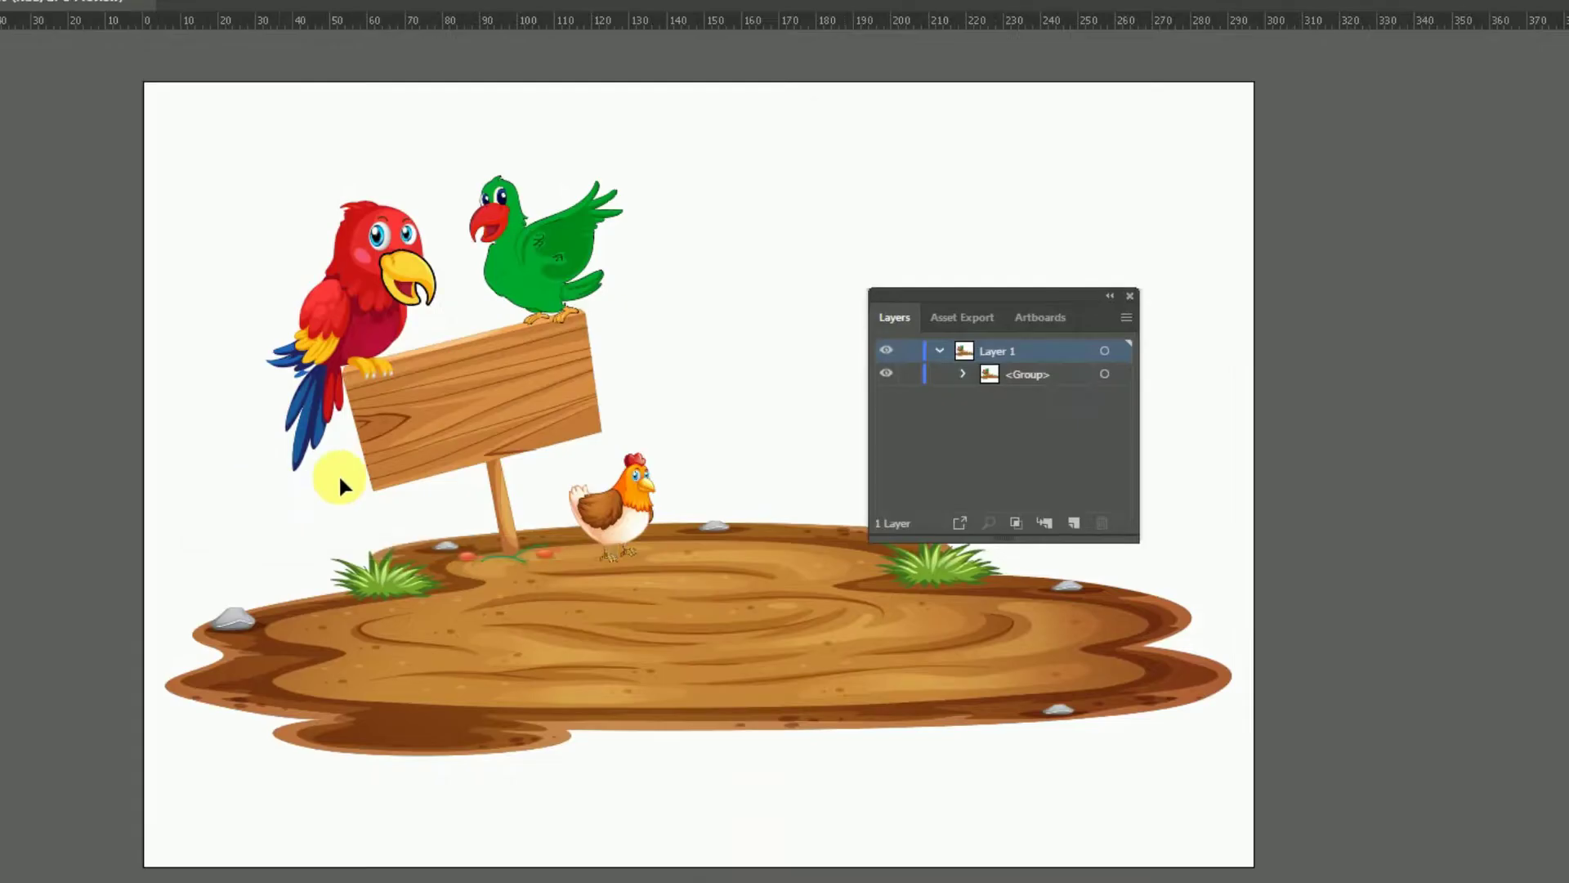
{"action": "left_click_drag", "start_coordinate": [1014, 299], "coordinate": [966, 159]}
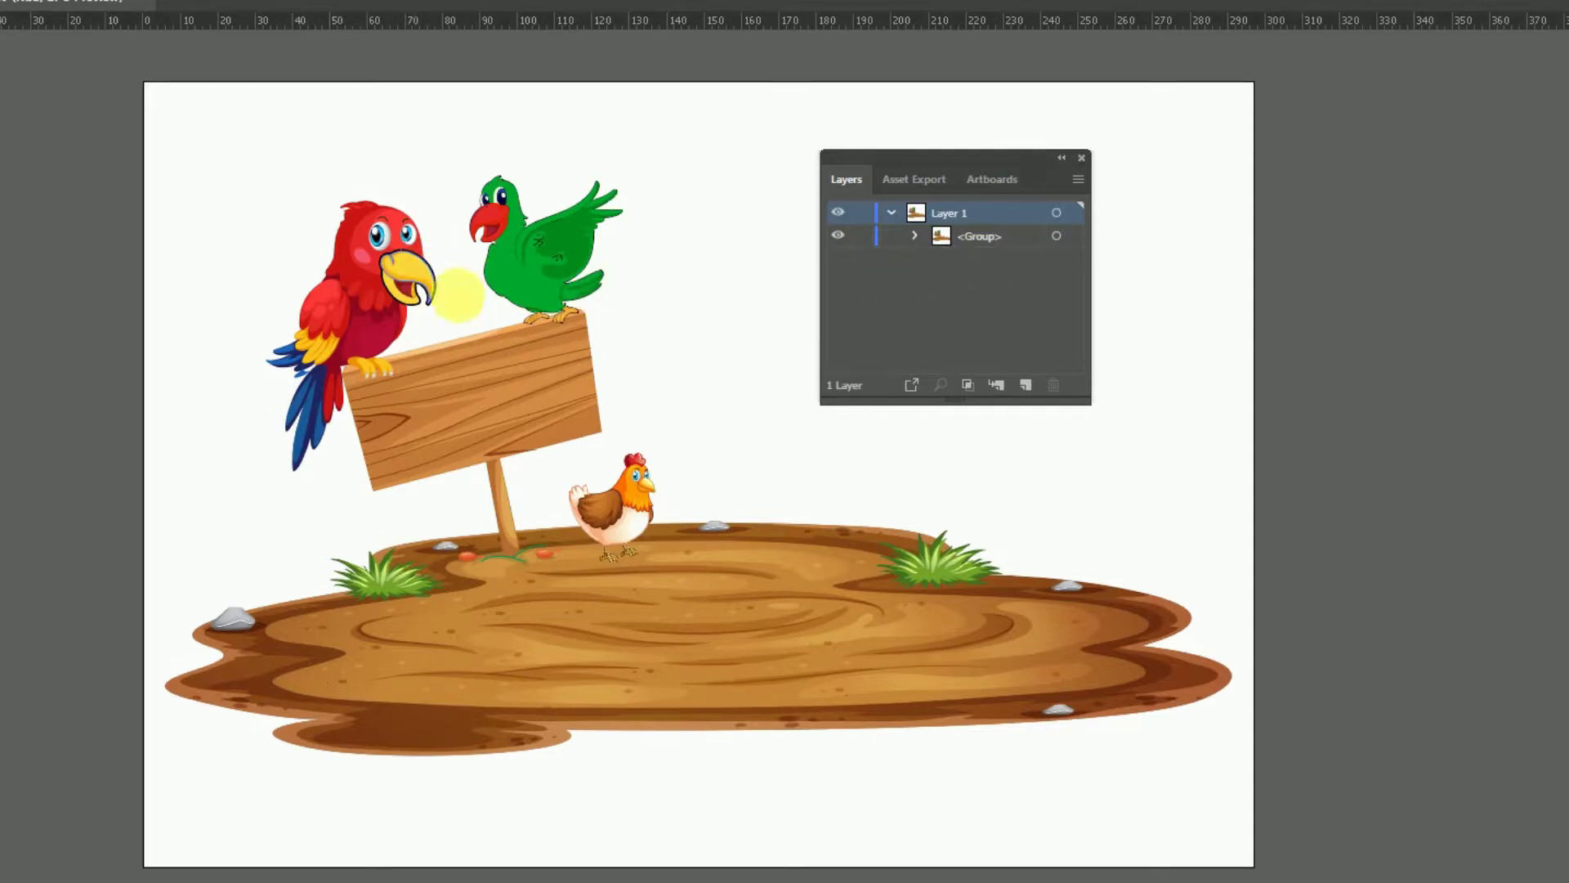
{"action": "left_click", "coordinate": [466, 357]}
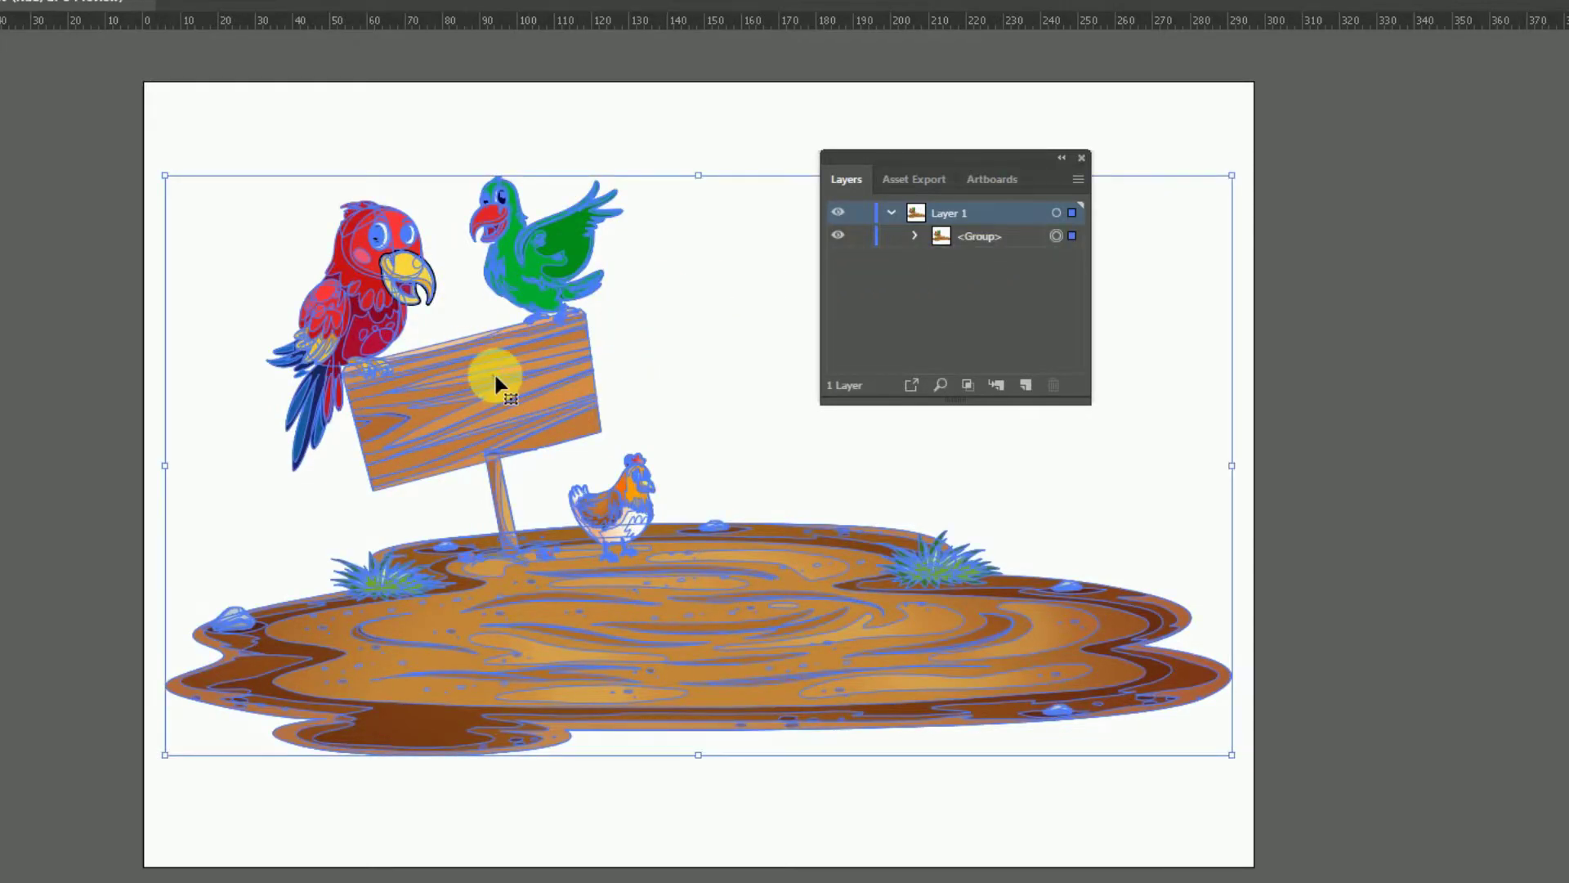
{"action": "left_click_drag", "start_coordinate": [975, 155], "coordinate": [1138, 155]}
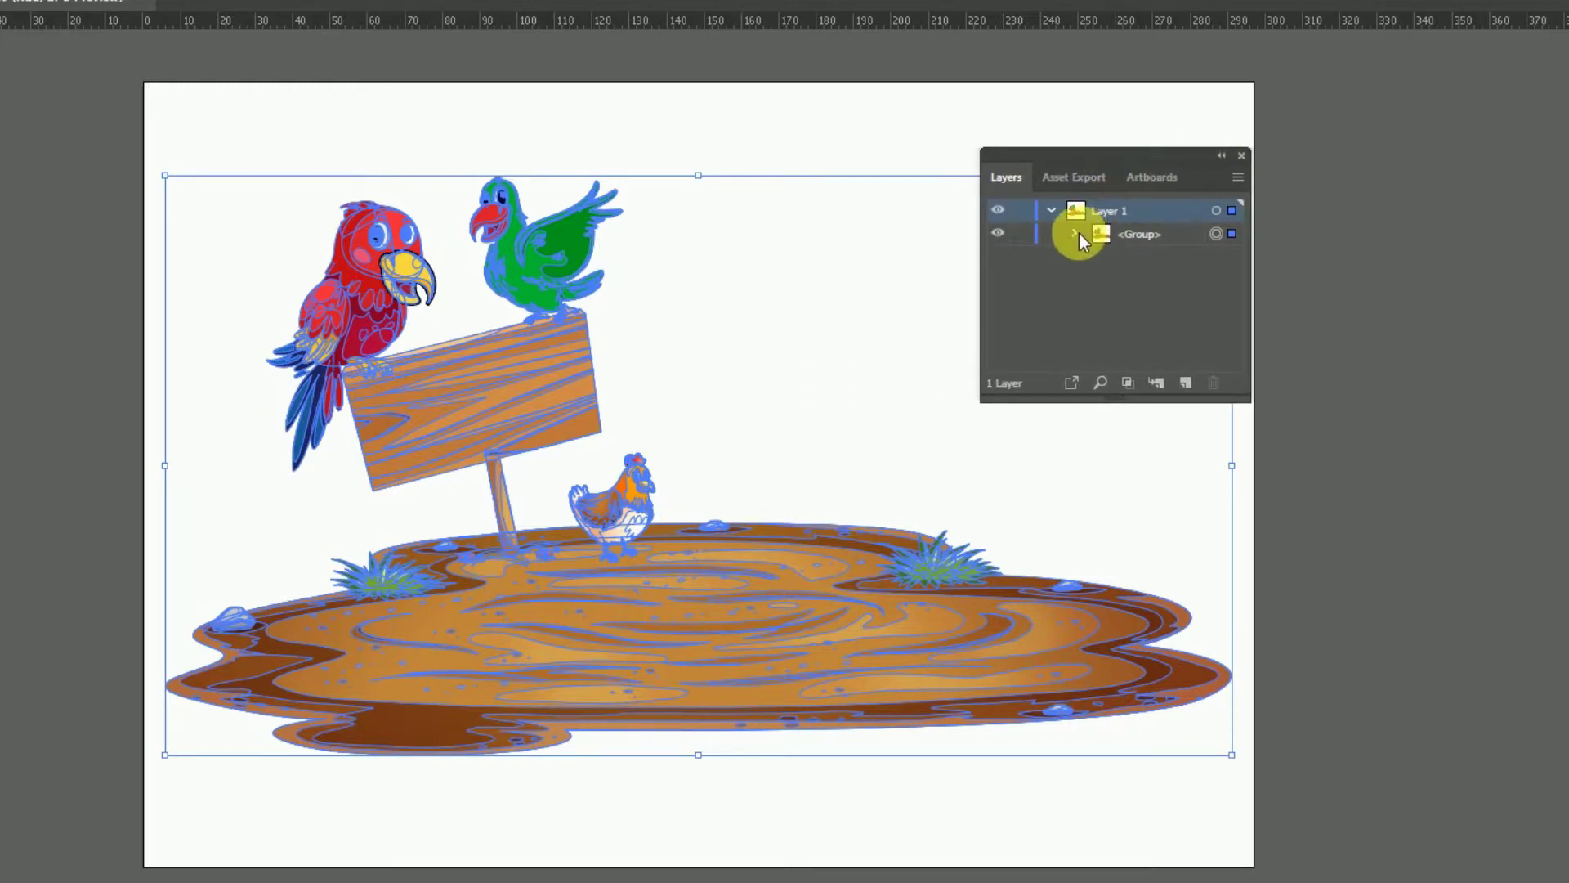
- Expand the nested groups in Layer 1 down to the red parrot's parts and widen the layer list
{"action": "left_click", "coordinate": [1076, 235]}
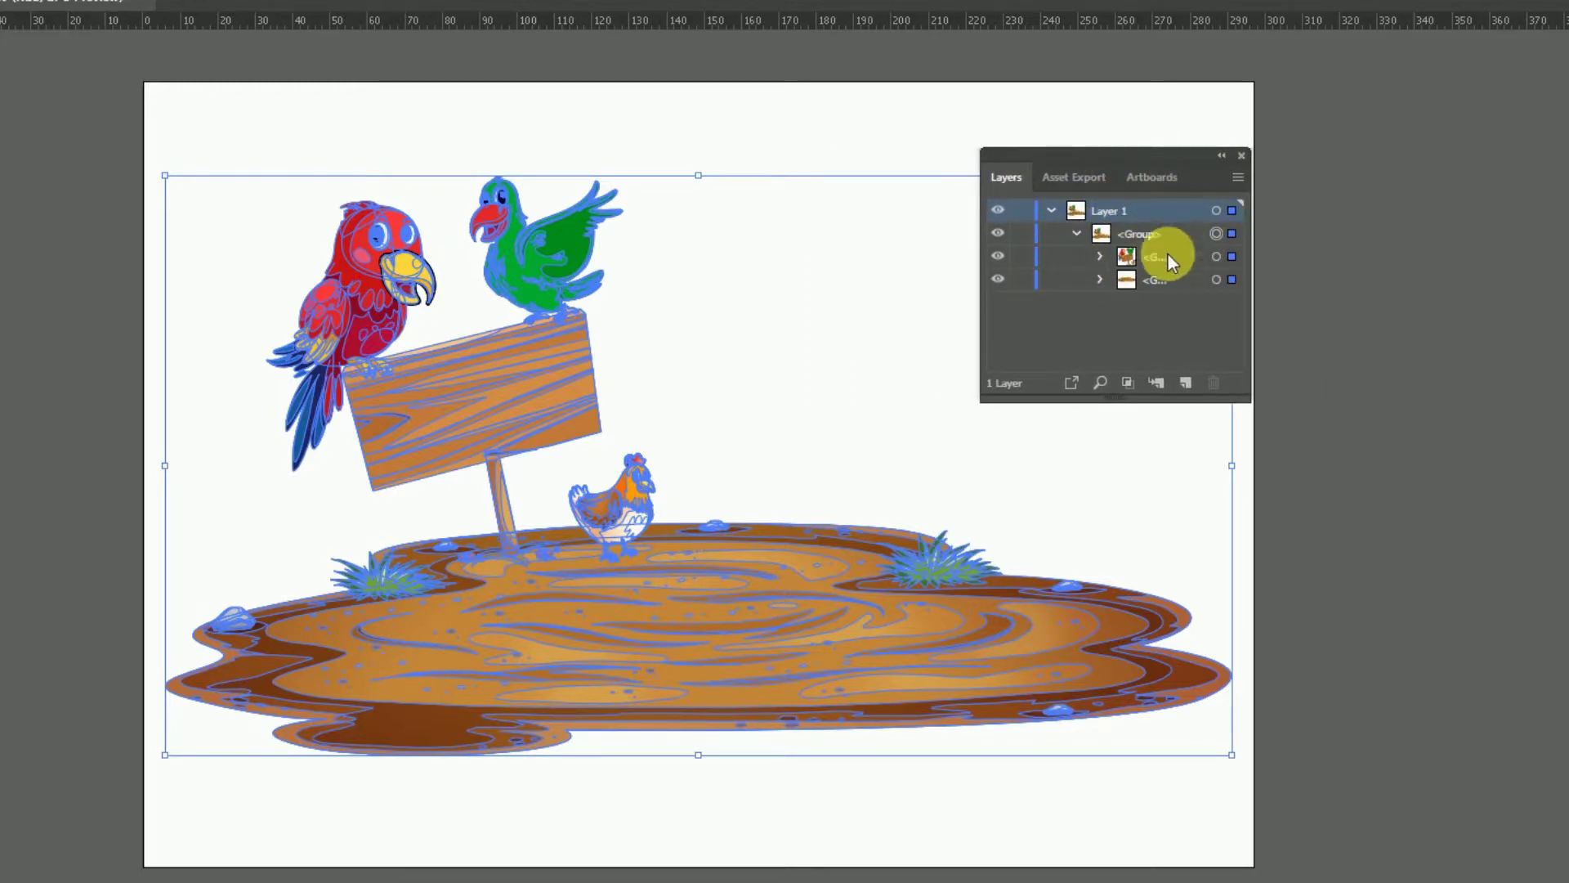
{"action": "left_click", "coordinate": [1101, 256]}
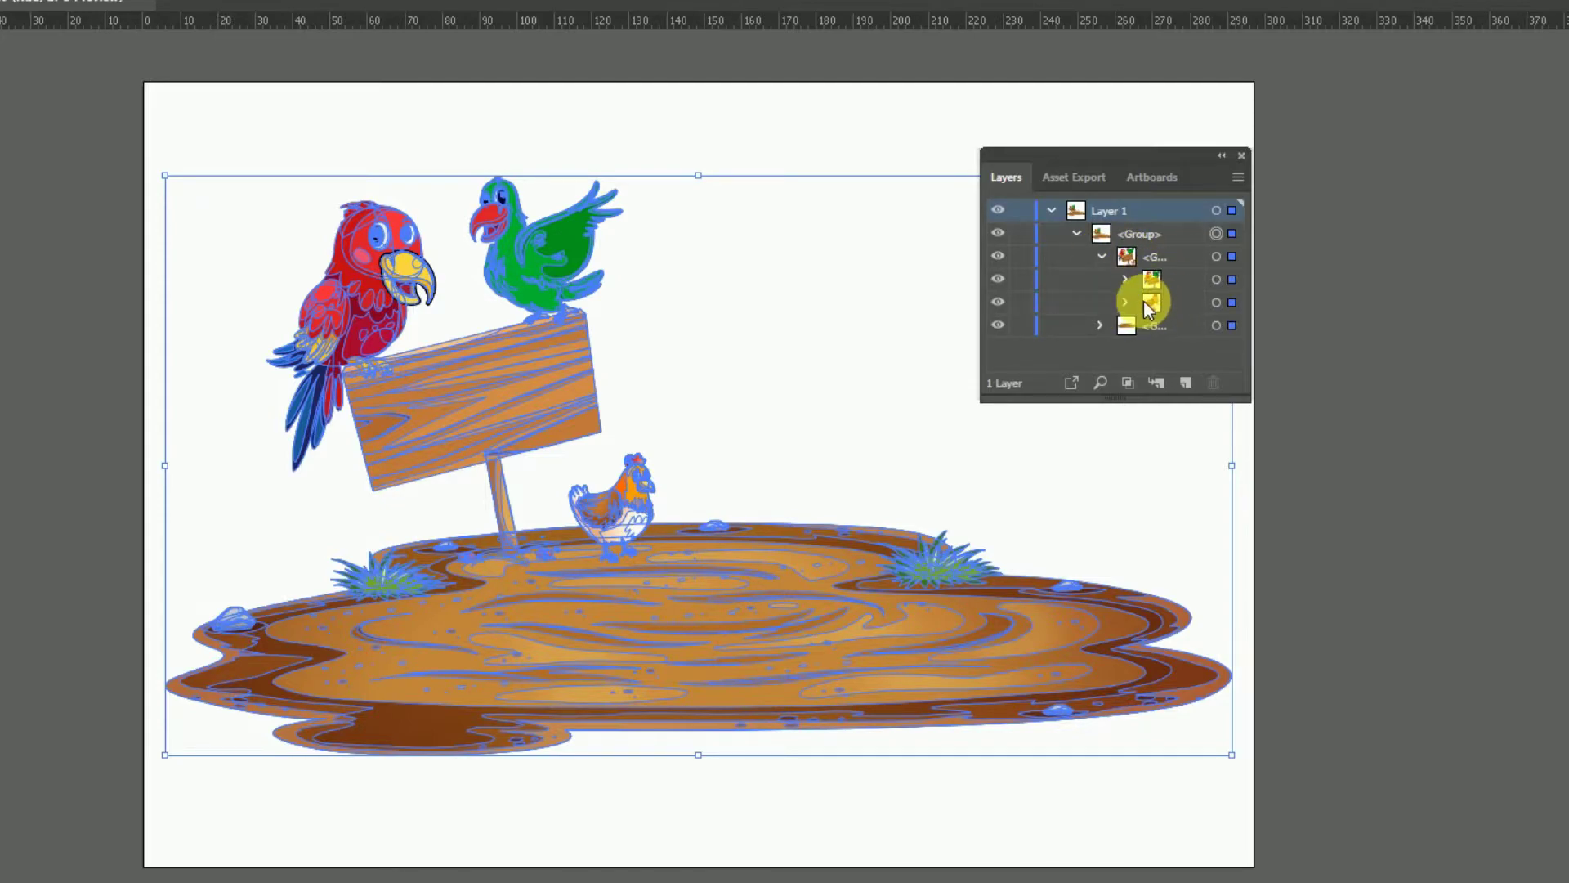
{"action": "left_click", "coordinate": [1126, 279]}
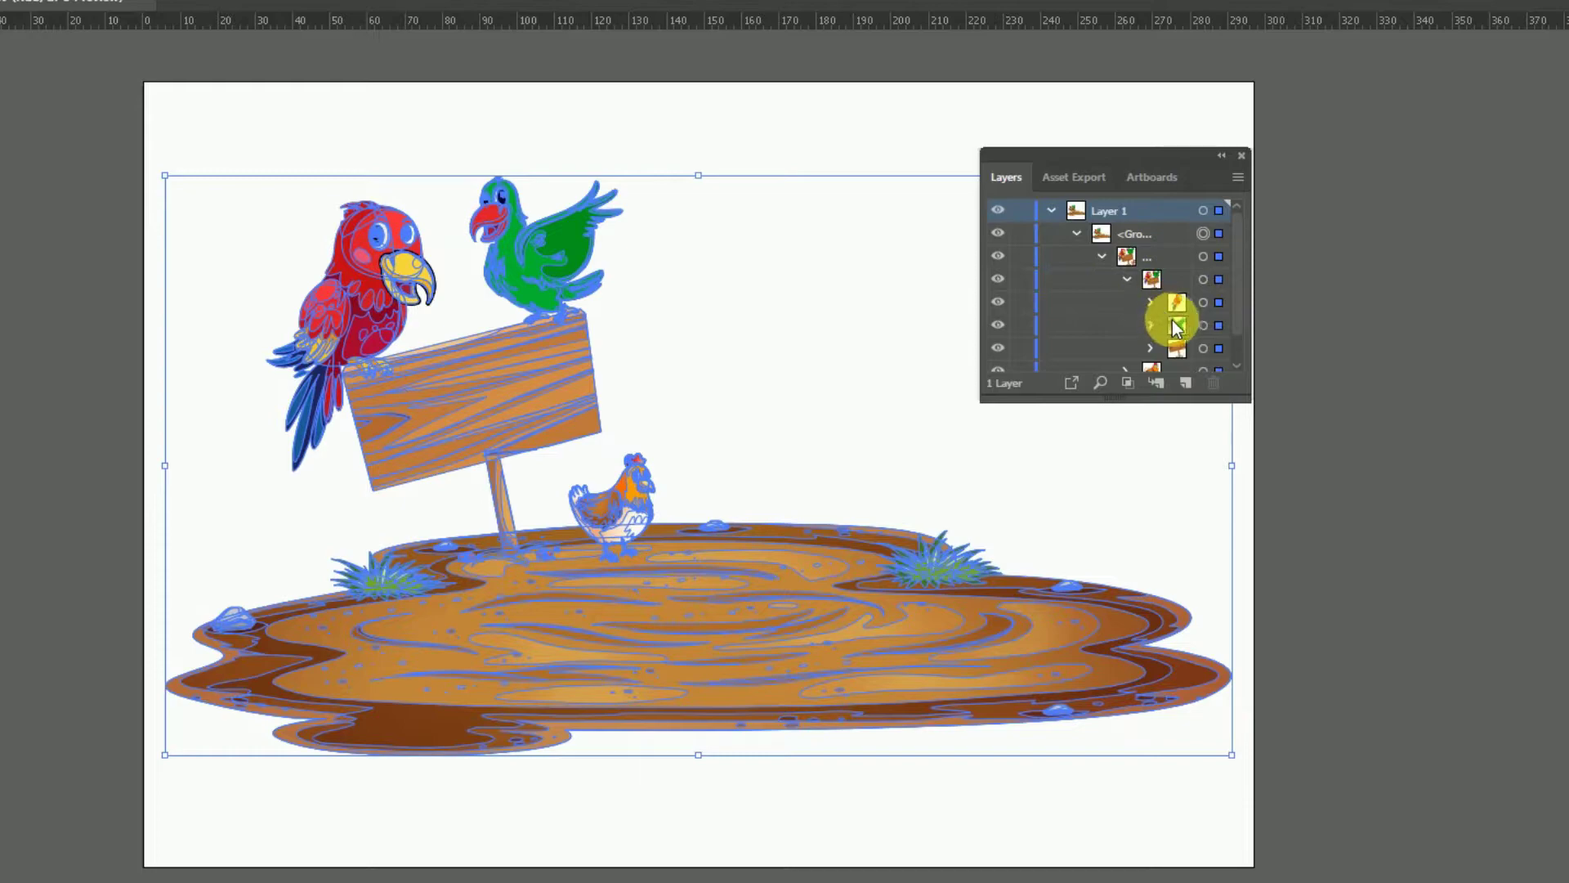
{"action": "left_click", "coordinate": [1150, 301]}
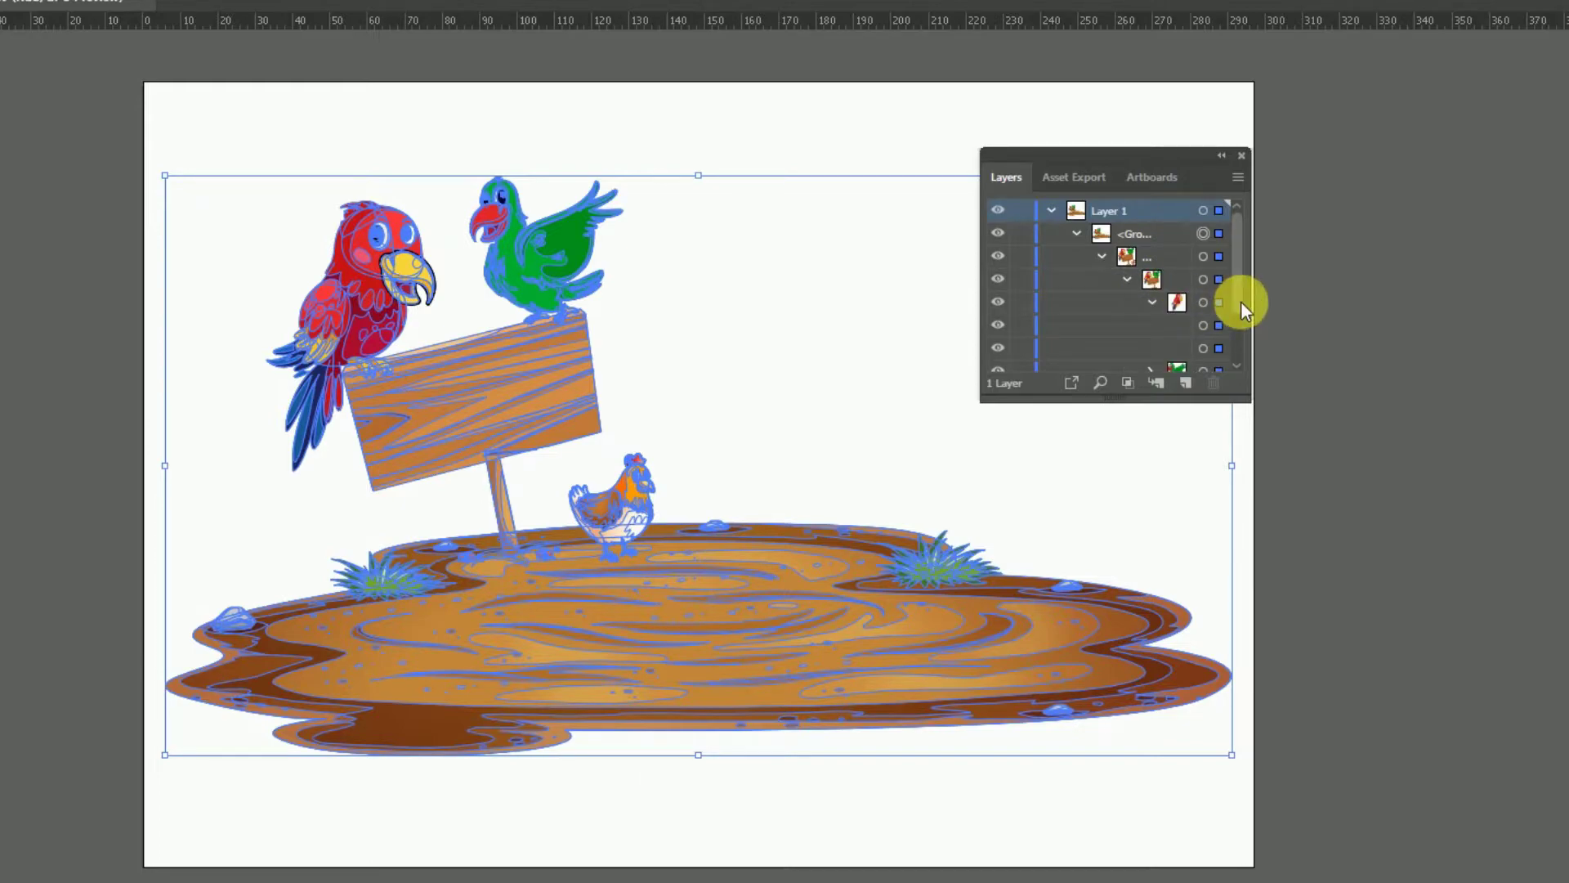
{"action": "left_click_drag", "start_coordinate": [1250, 303], "coordinate": [1563, 308]}
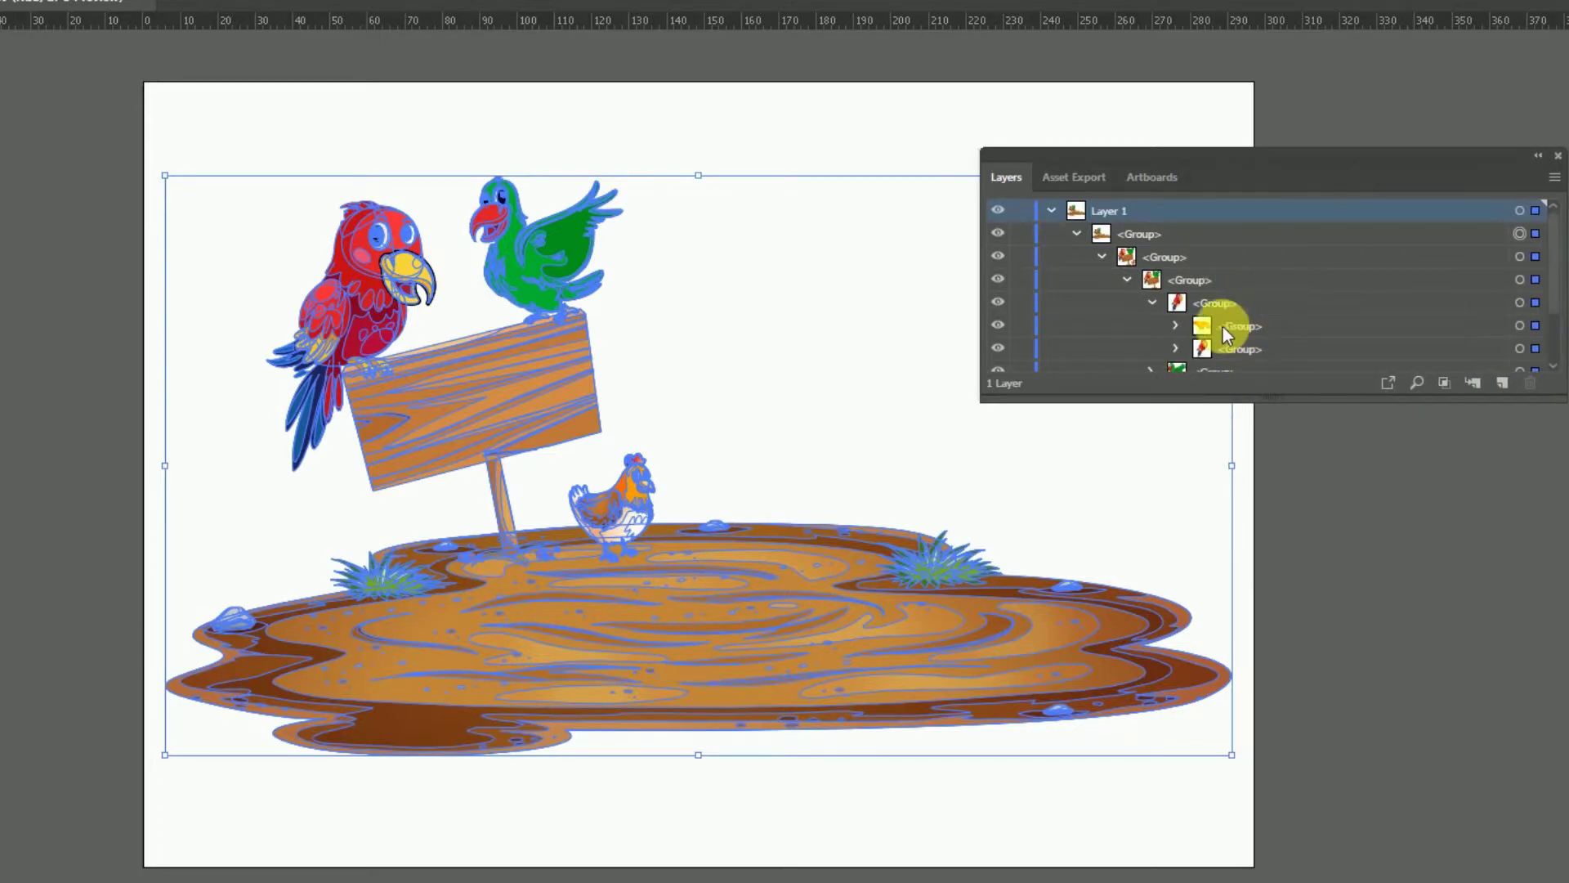
- Expand the red parrot's body and face groups in a taller layer list and highlight the yellow beak's group
{"action": "left_click", "coordinate": [1202, 344]}
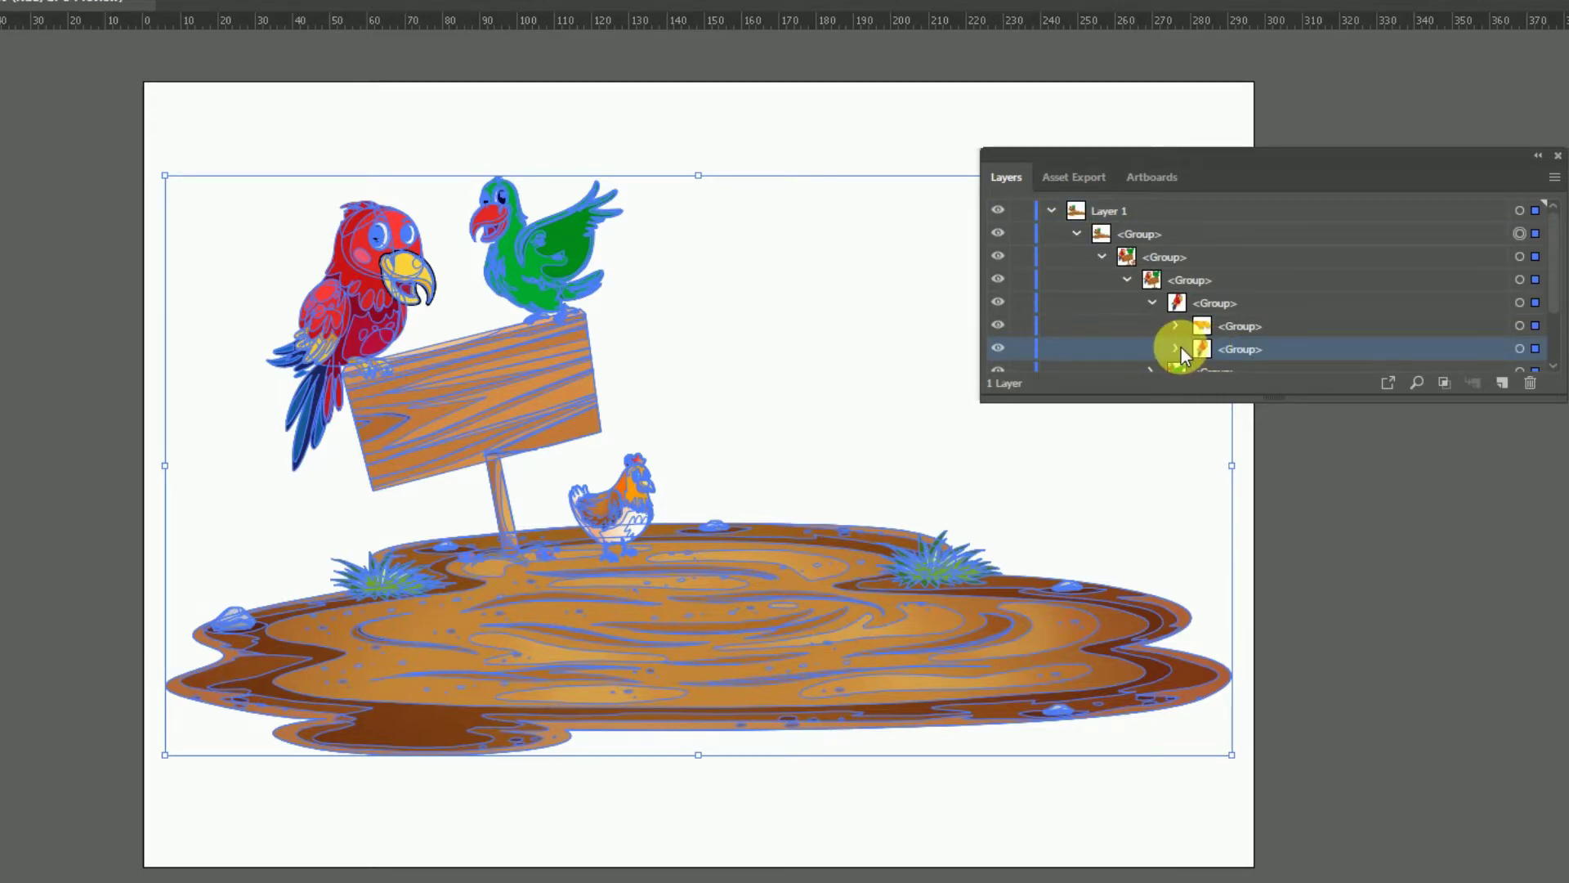
{"action": "left_click", "coordinate": [1178, 348]}
{"action": "left_click_drag", "start_coordinate": [1311, 405], "coordinate": [1317, 615]}
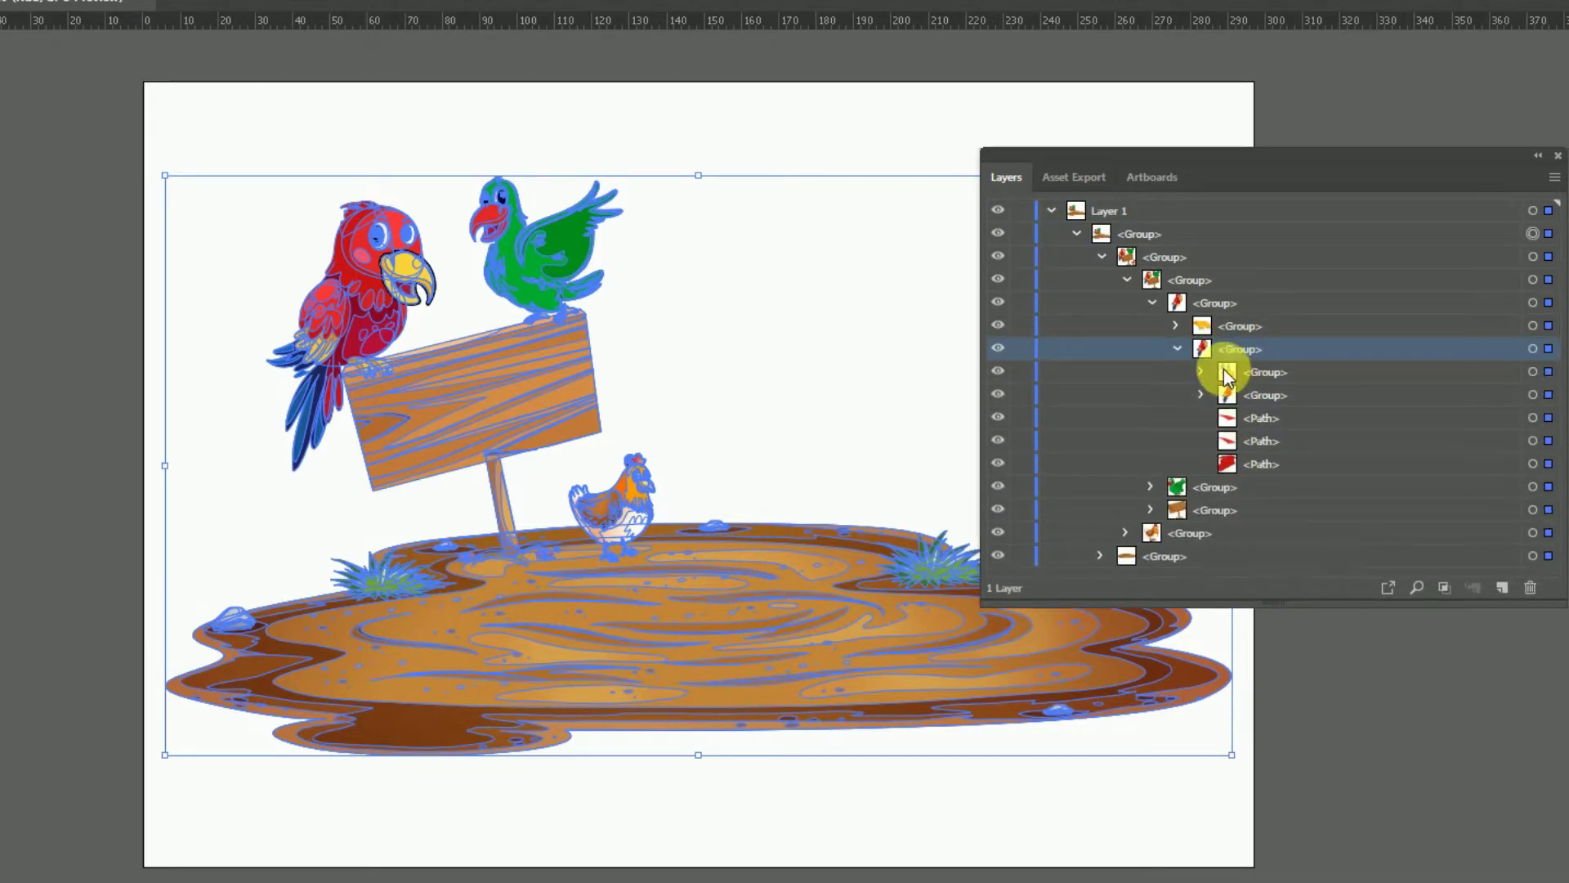
{"action": "left_click", "coordinate": [1200, 372]}
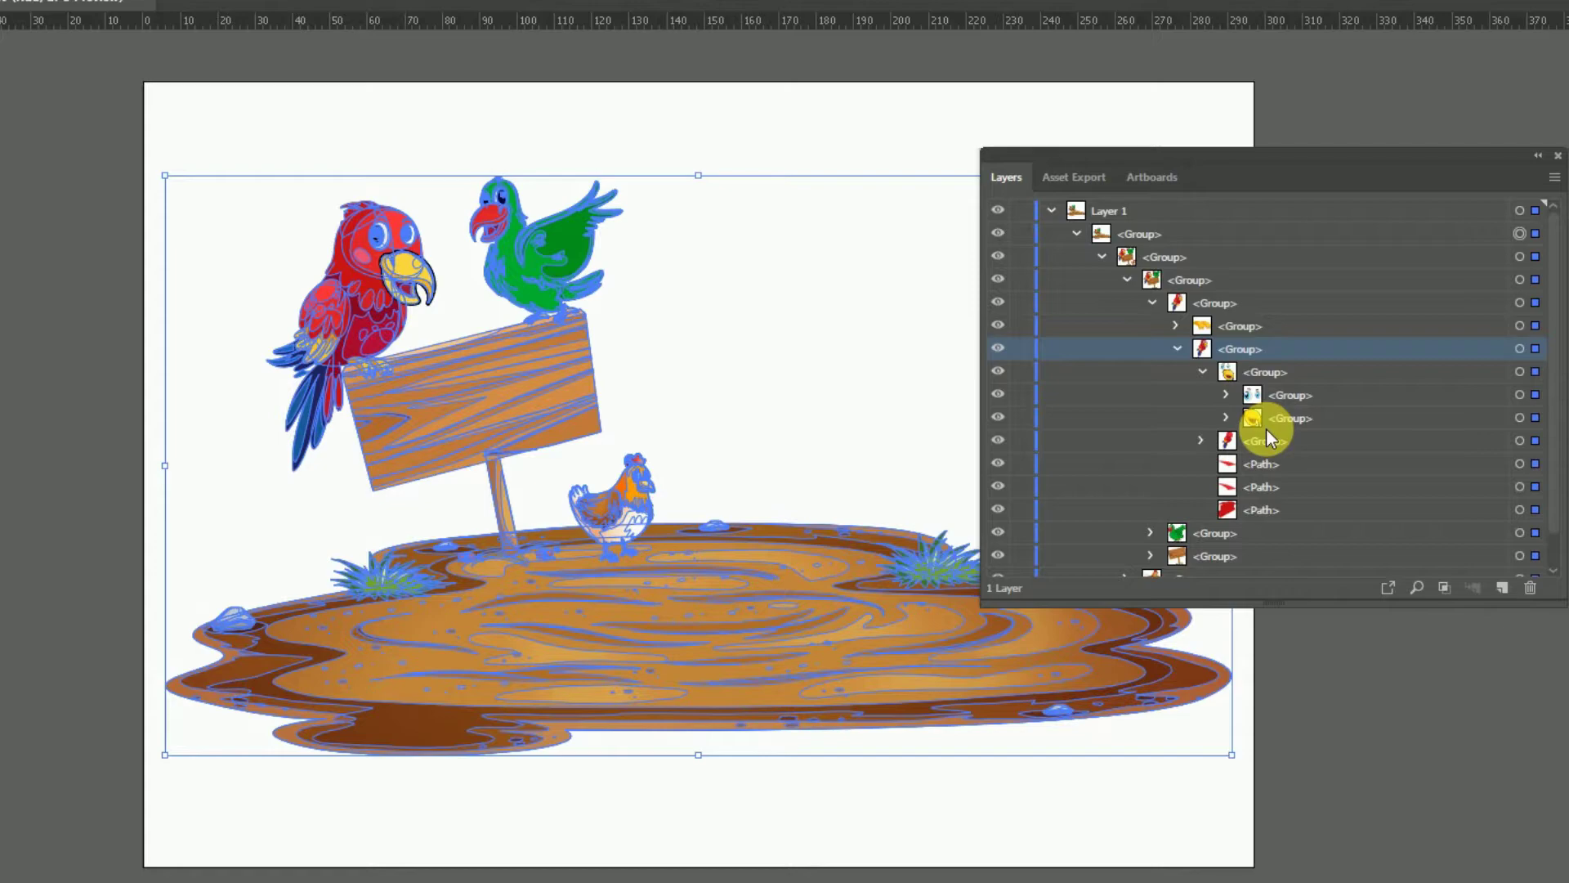
{"action": "left_click", "coordinate": [1302, 417]}
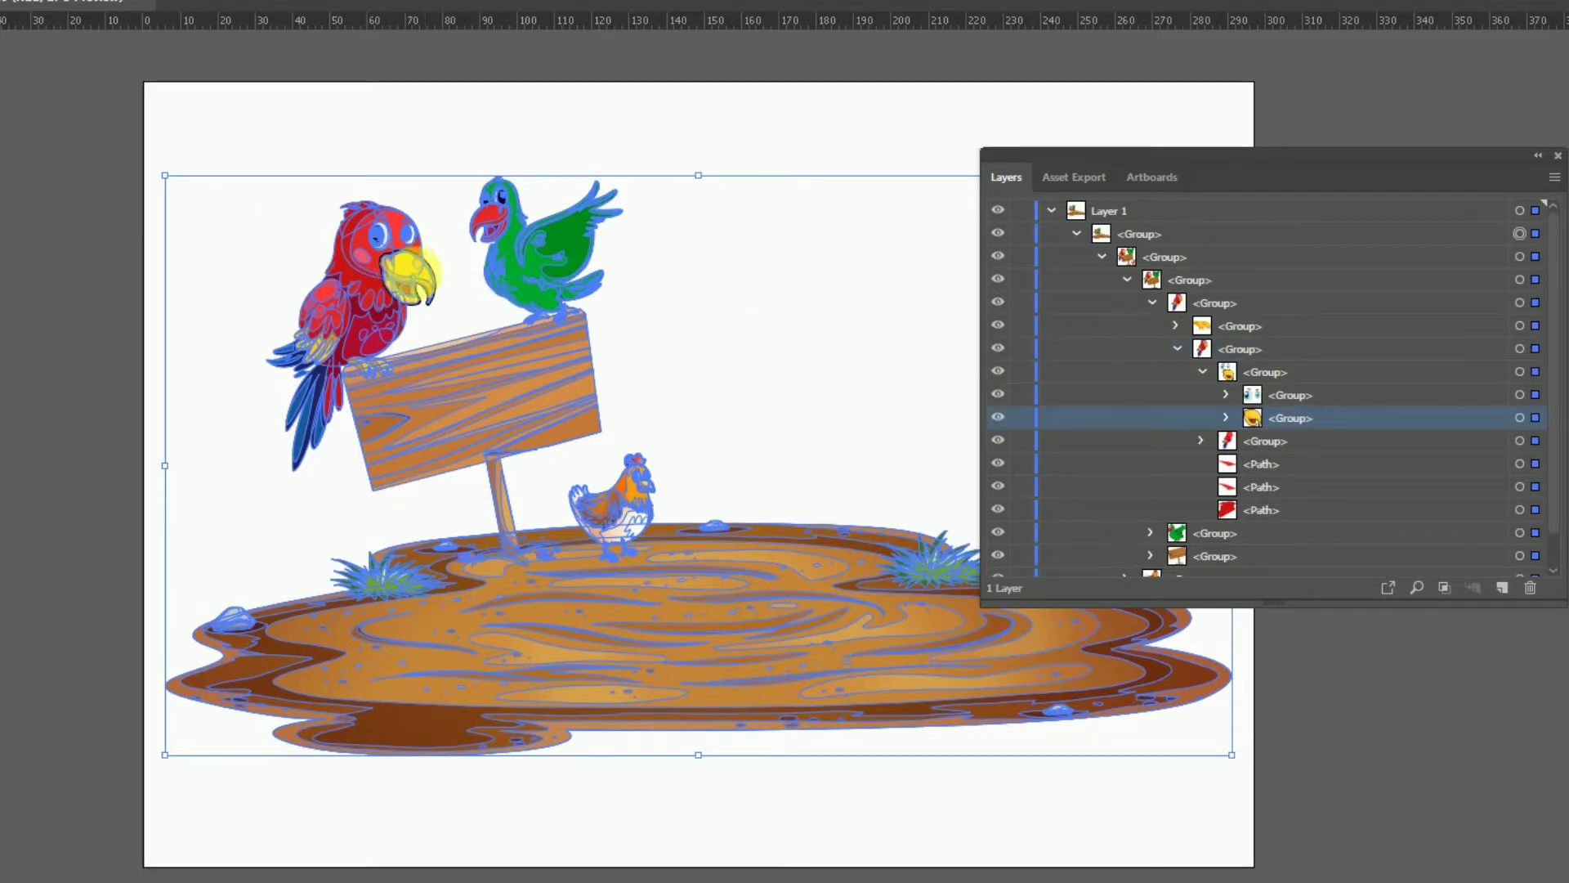
- Collapse the nested groups in Layer 1 back to the single top-level group
{"action": "left_click", "coordinate": [1202, 372]}
{"action": "left_click", "coordinate": [1152, 302]}
{"action": "left_click", "coordinate": [1128, 280]}
{"action": "left_click", "coordinate": [1101, 257]}
{"action": "left_click", "coordinate": [1077, 234]}
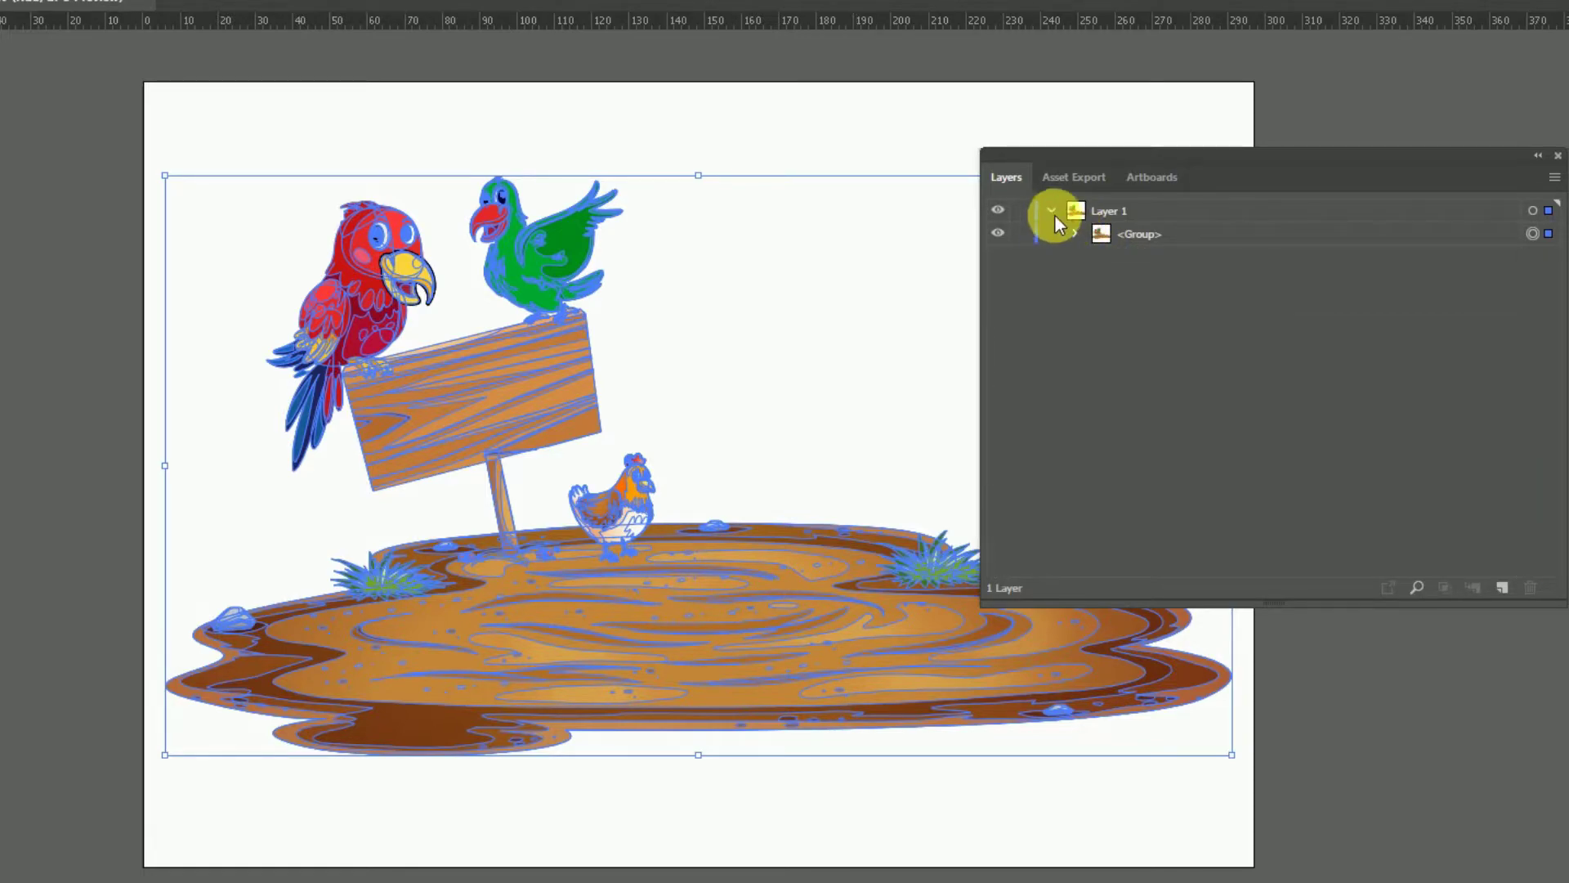
- Collapse Layer 1 in the layer list and deselect the illustration on the artboard
{"action": "left_click", "coordinate": [1052, 211]}
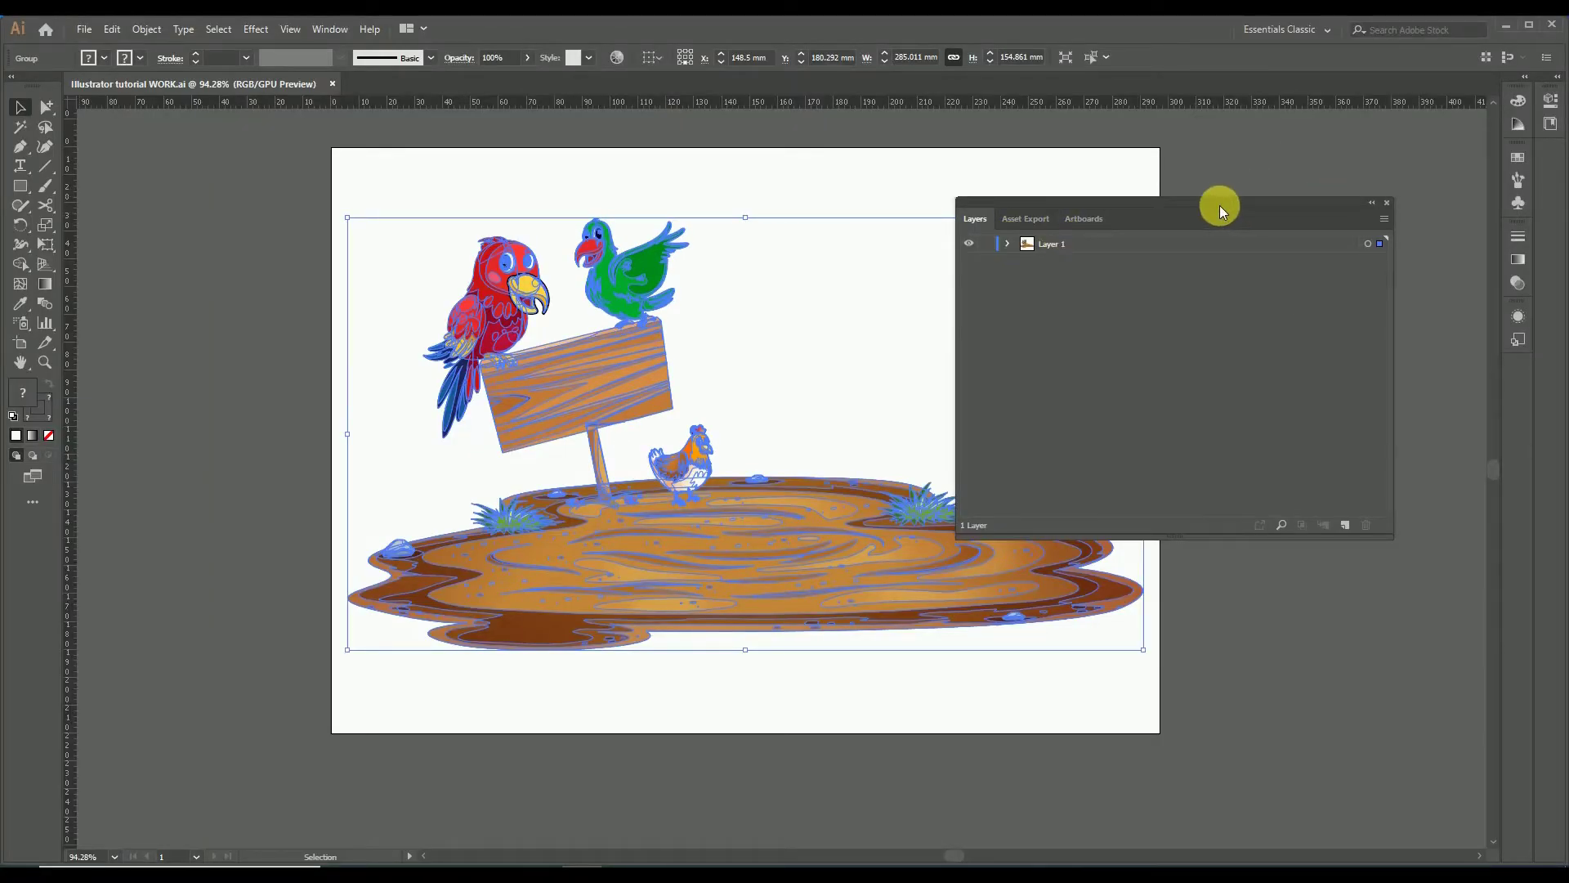
{"action": "left_click_drag", "start_coordinate": [1220, 204], "coordinate": [1361, 174]}
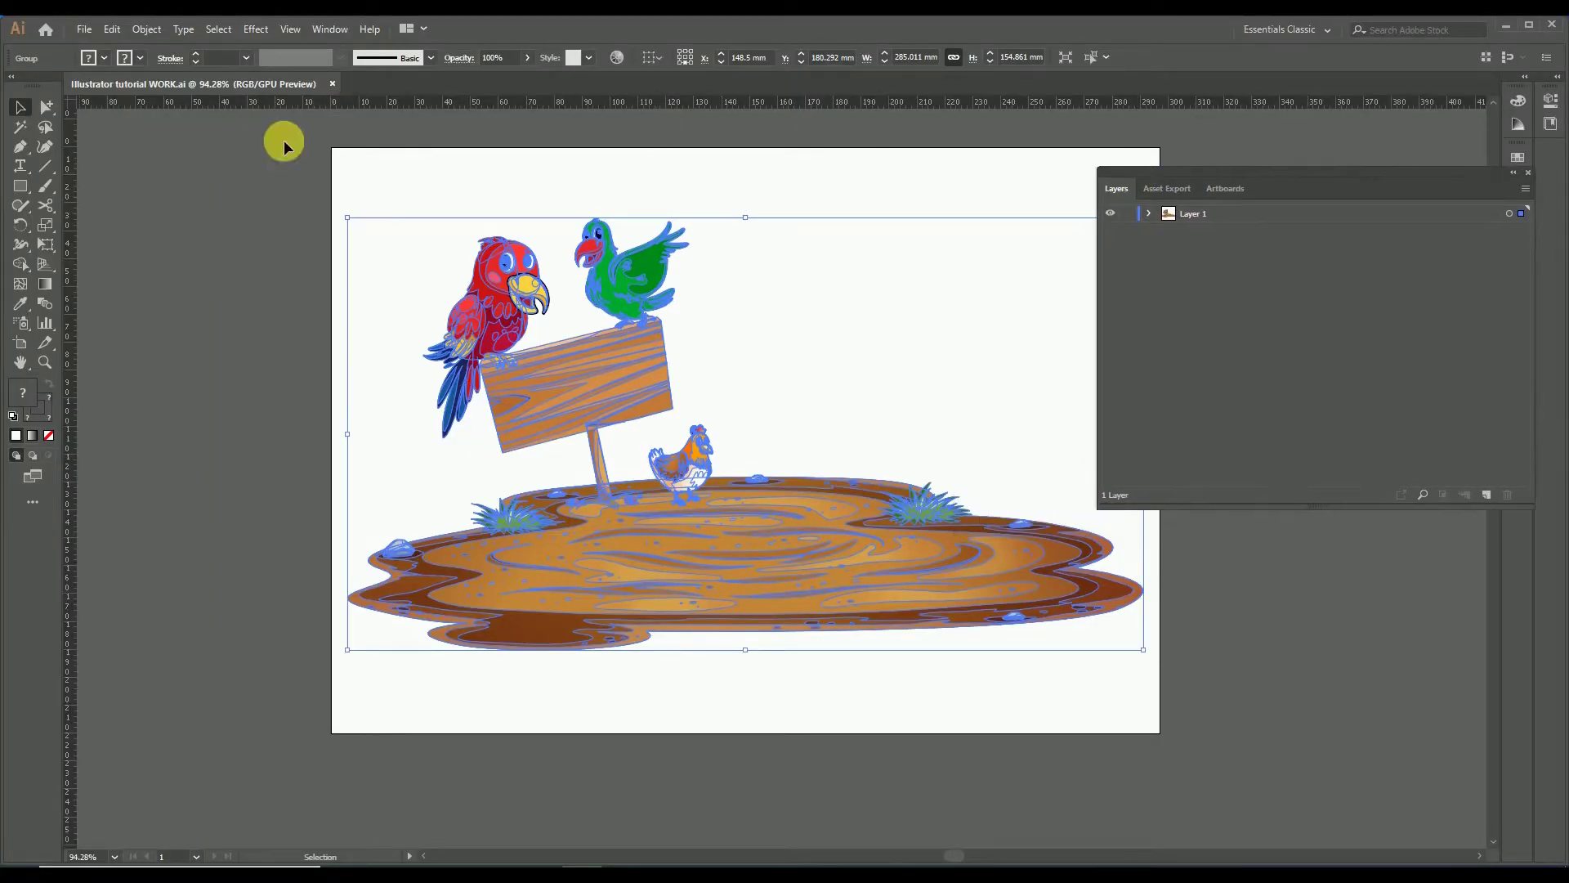
{"action": "left_click", "coordinate": [218, 270]}
- Examine the red parrot and its yellow beak up close using the Selection tool
{"action": "key", "text": "z"}
{"action": "key", "text": "space"}
{"action": "left_click_drag", "start_coordinate": [524, 257], "coordinate": [628, 347]}
{"action": "key", "text": "v"}
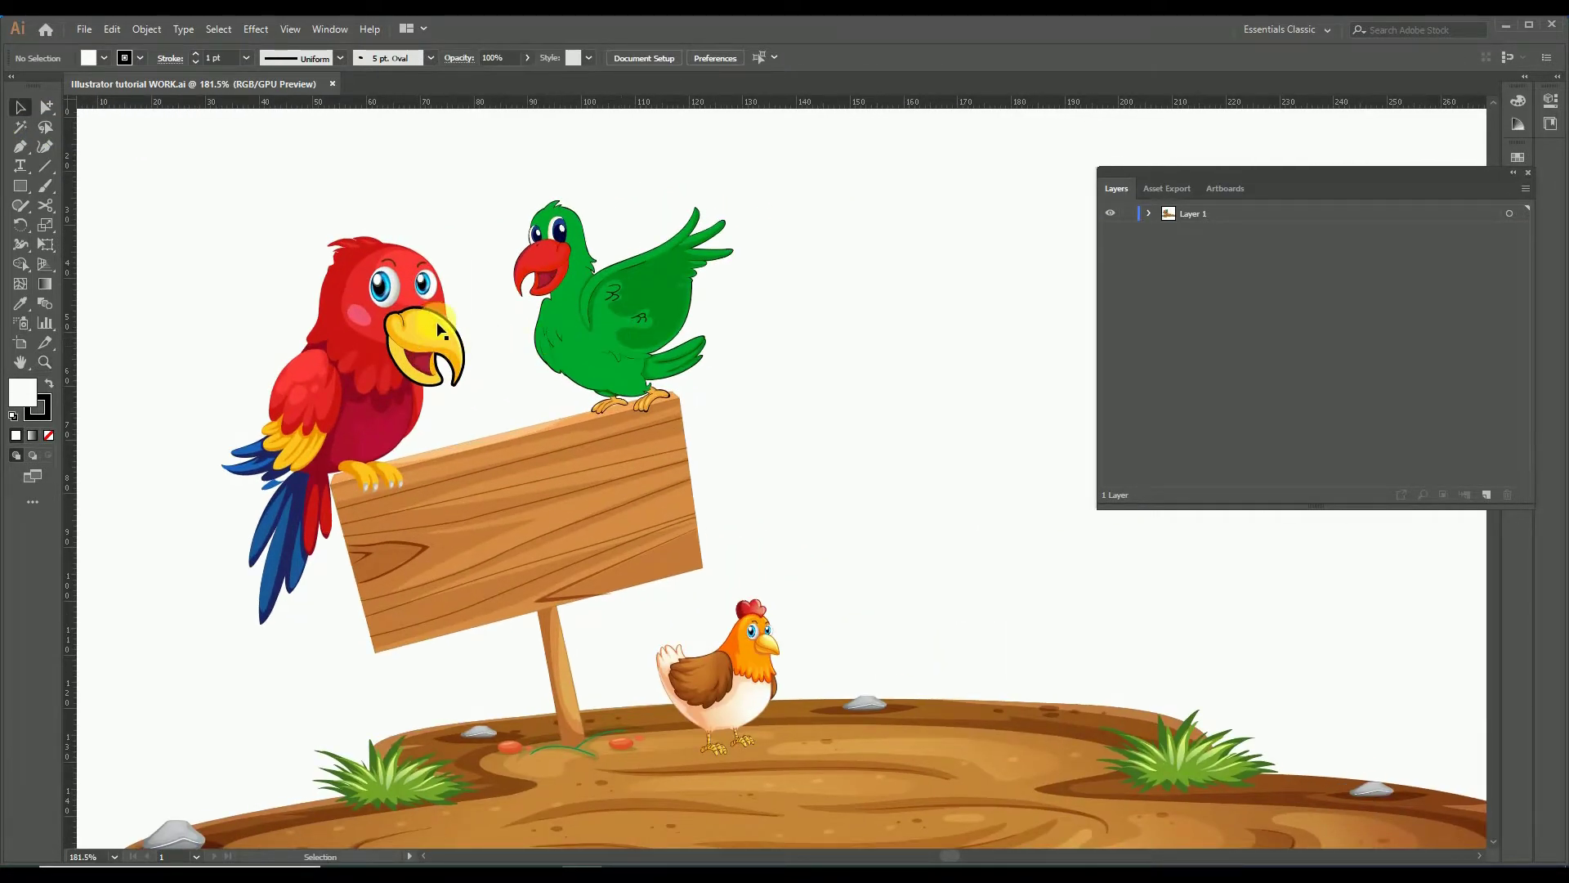
{"action": "left_click", "coordinate": [448, 329]}
{"action": "left_click", "coordinate": [483, 343]}
{"action": "key", "text": "z"}
{"action": "left_click_drag", "start_coordinate": [567, 315], "coordinate": [262, 246]}
{"action": "left_click", "coordinate": [17, 108]}
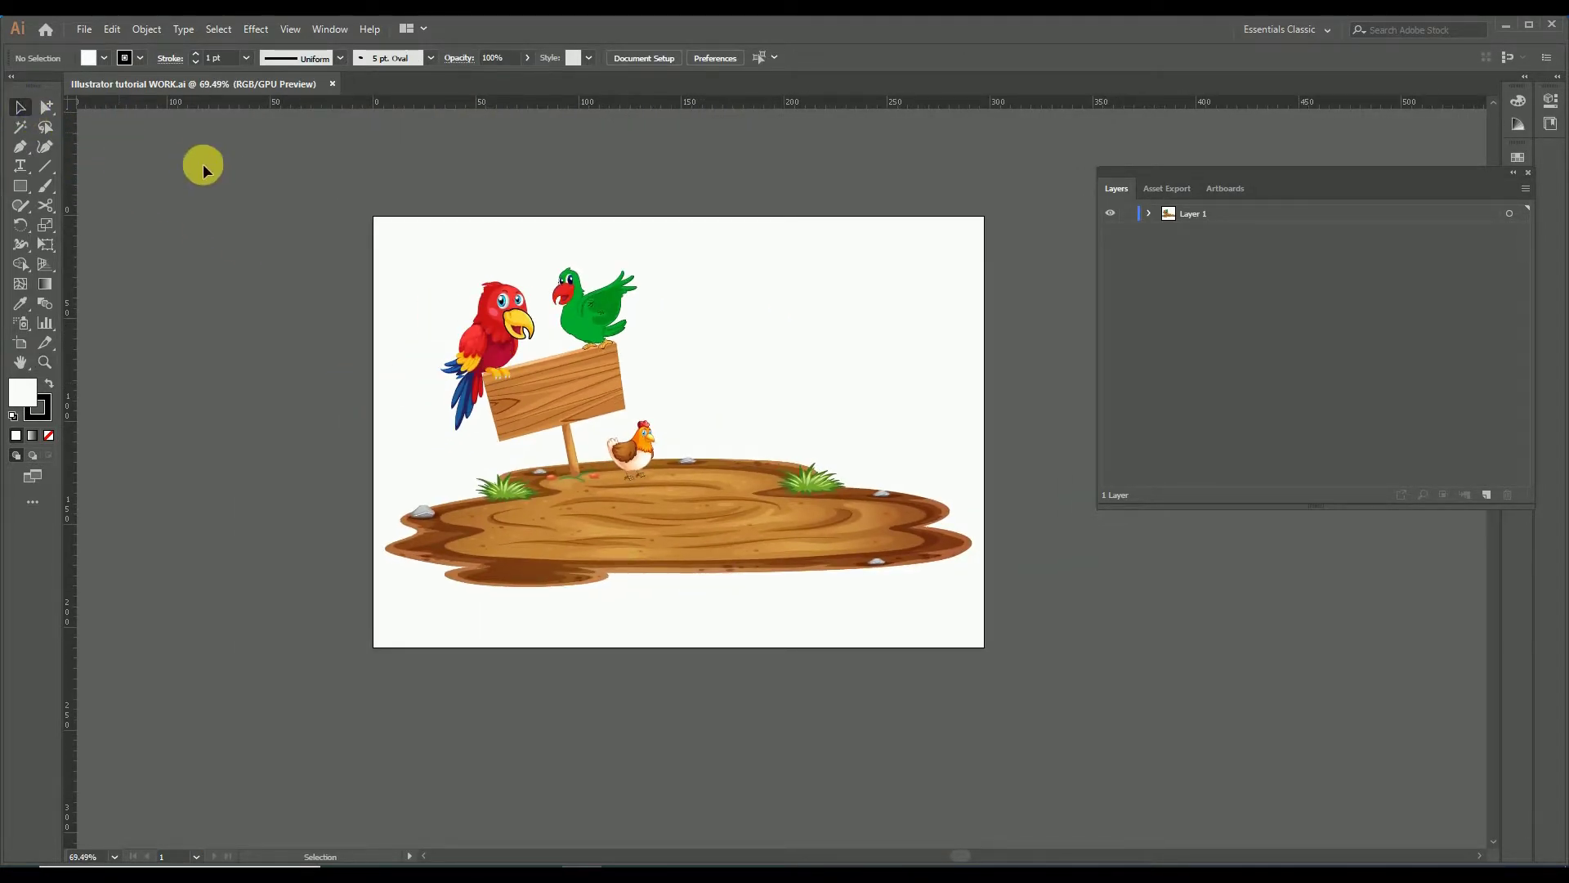
- Ungroup the whole illustration and select the group holding the two parrots, the signboard and the hen
{"action": "left_click", "coordinate": [595, 397]}
{"action": "right_click", "coordinate": [596, 397]}
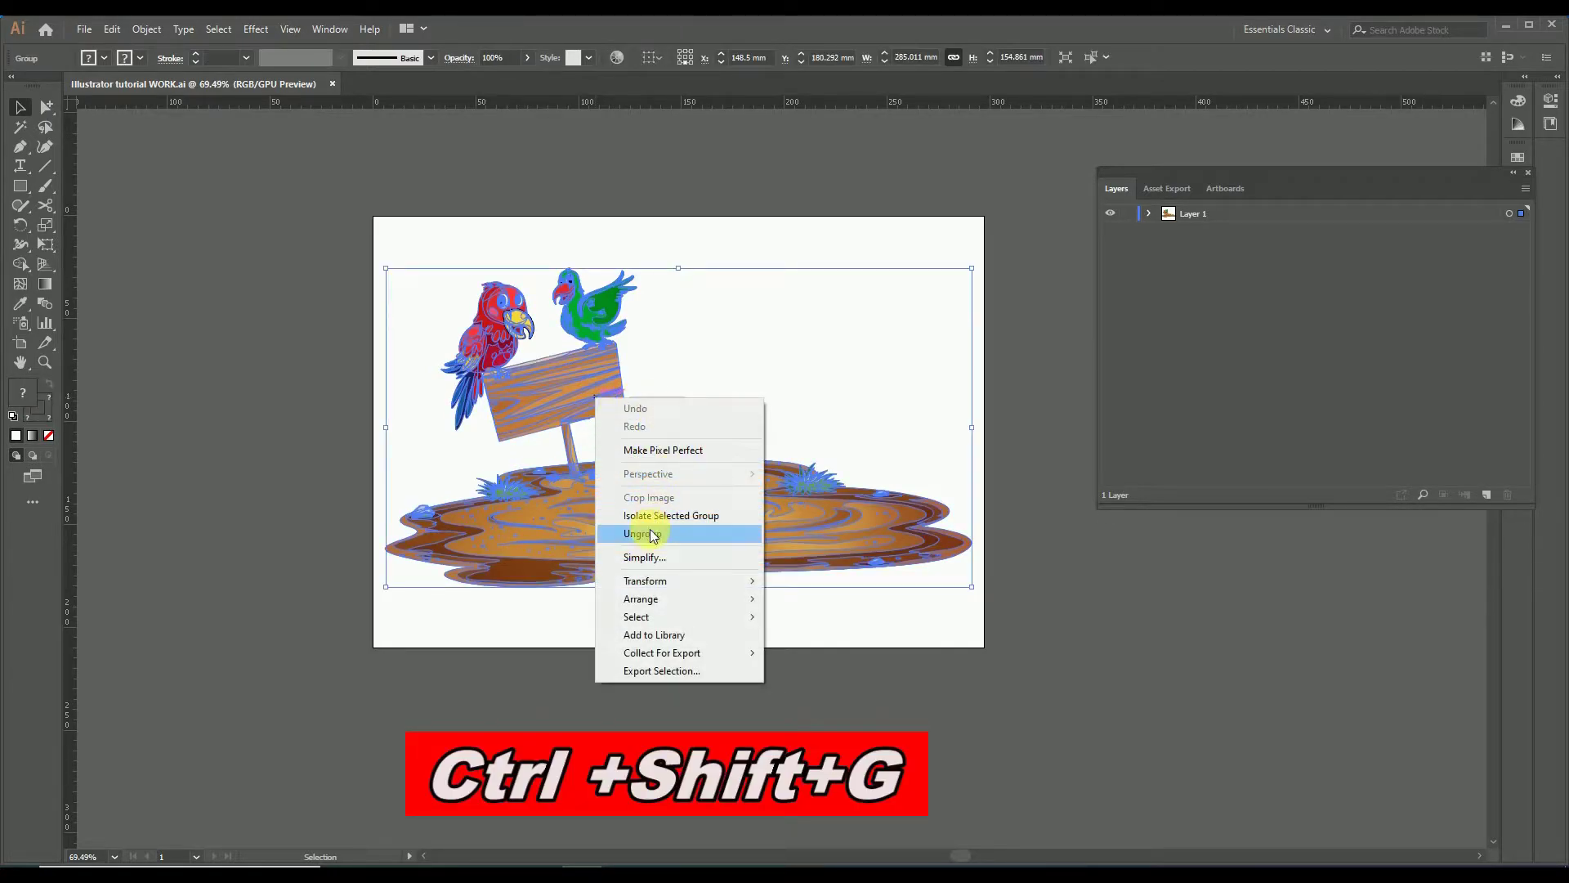
{"action": "left_click", "coordinate": [643, 533]}
{"action": "left_click", "coordinate": [659, 353]}
{"action": "left_click", "coordinate": [568, 397]}
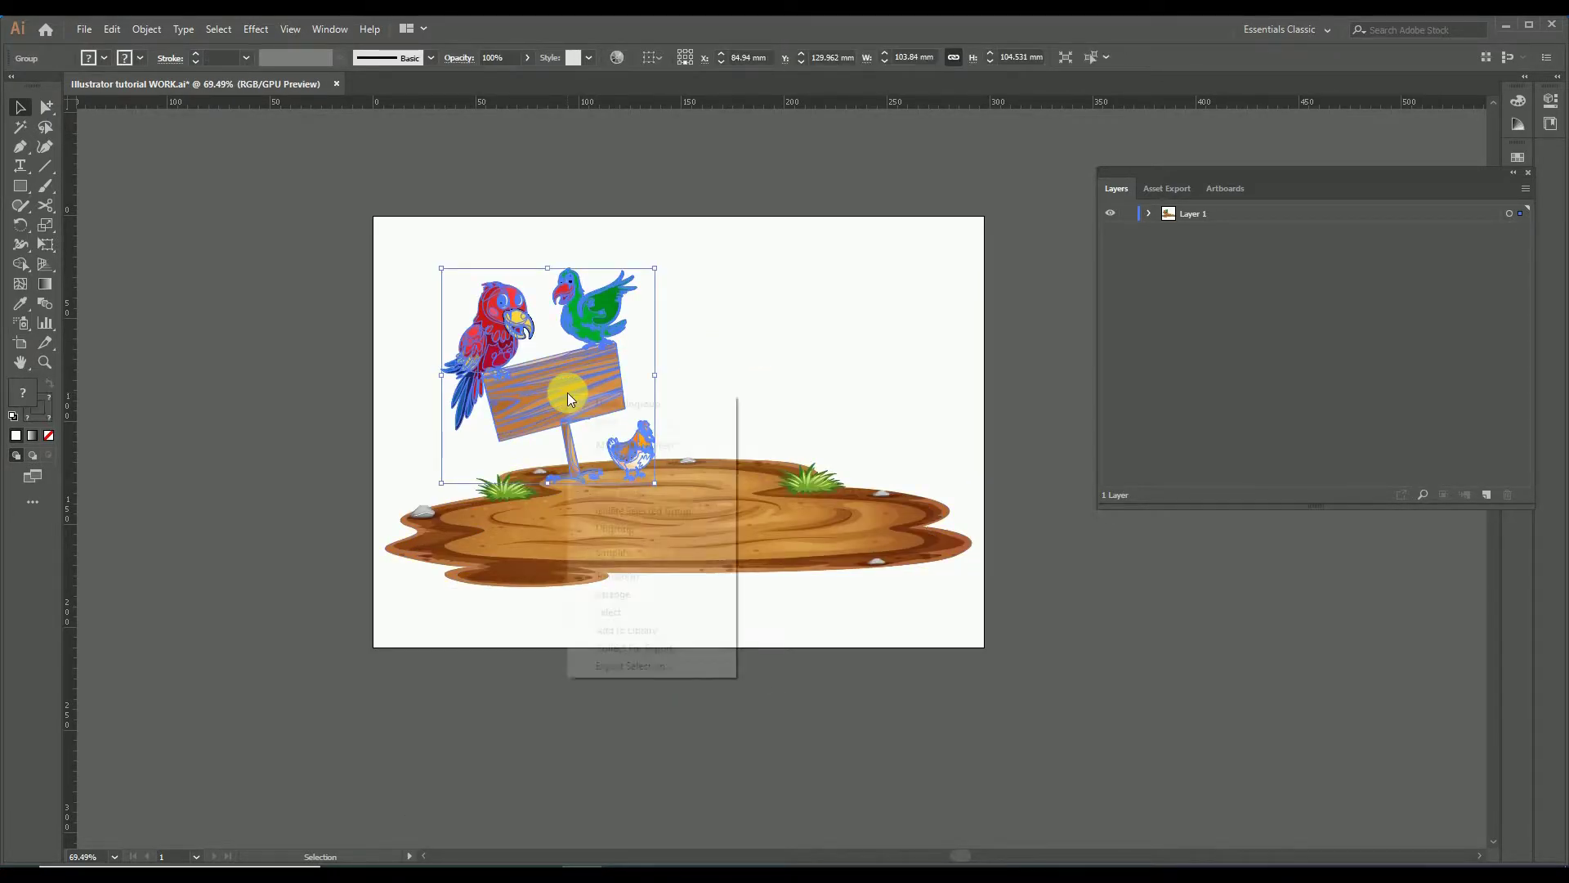
- Ungroup the parrots-and-signboard group two more levels and select the wooden signboard on its own
{"action": "right_click", "coordinate": [568, 391]}
{"action": "left_click", "coordinate": [634, 528]}
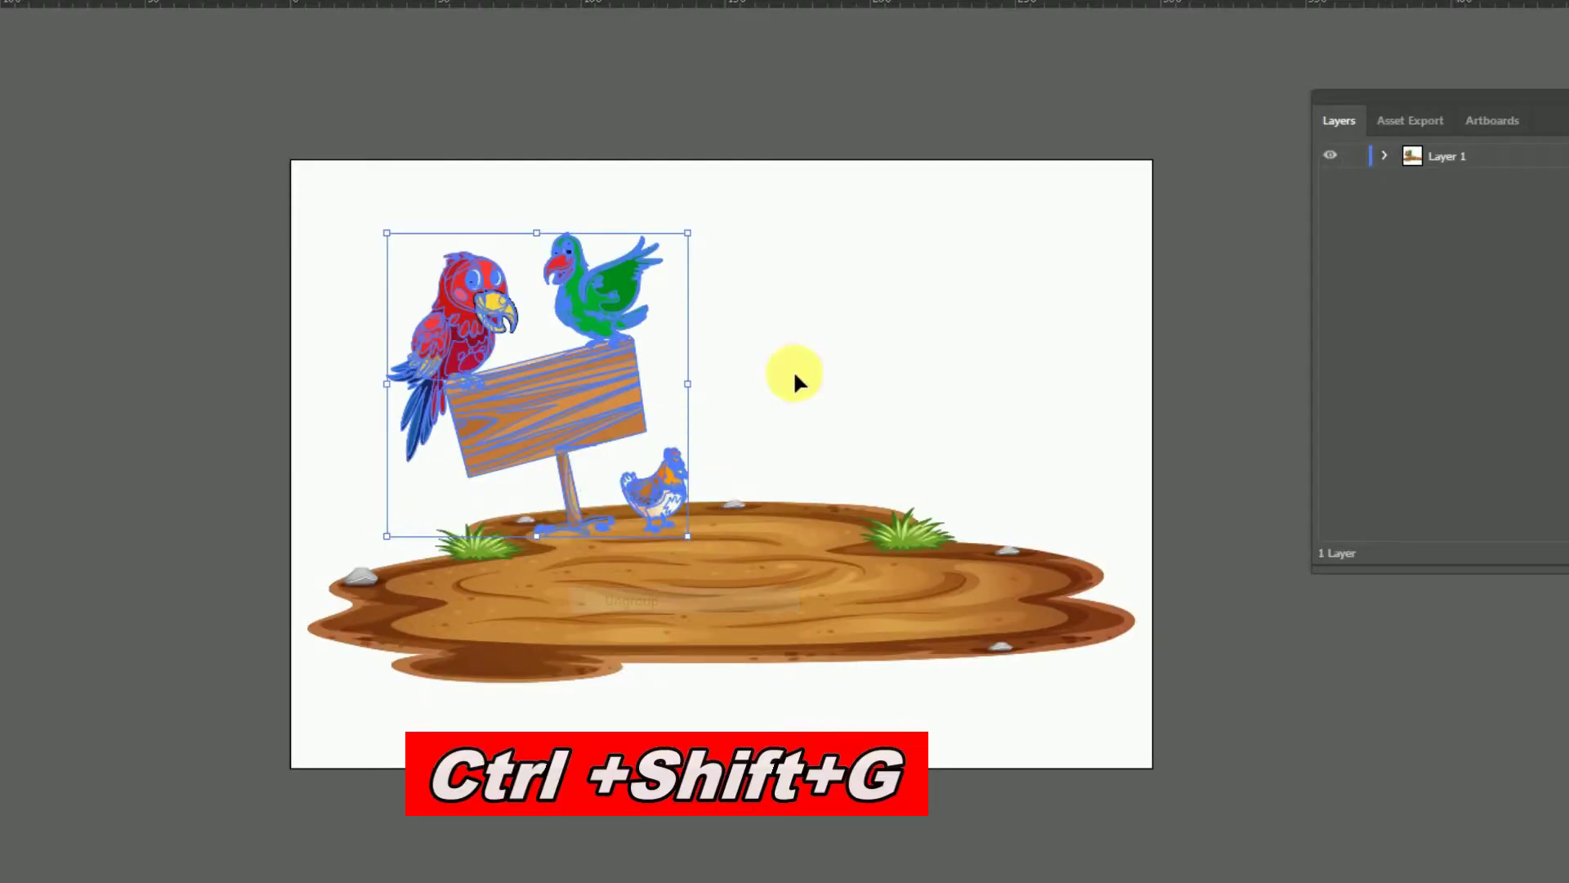
{"action": "left_click", "coordinate": [542, 398]}
{"action": "right_click", "coordinate": [542, 399]}
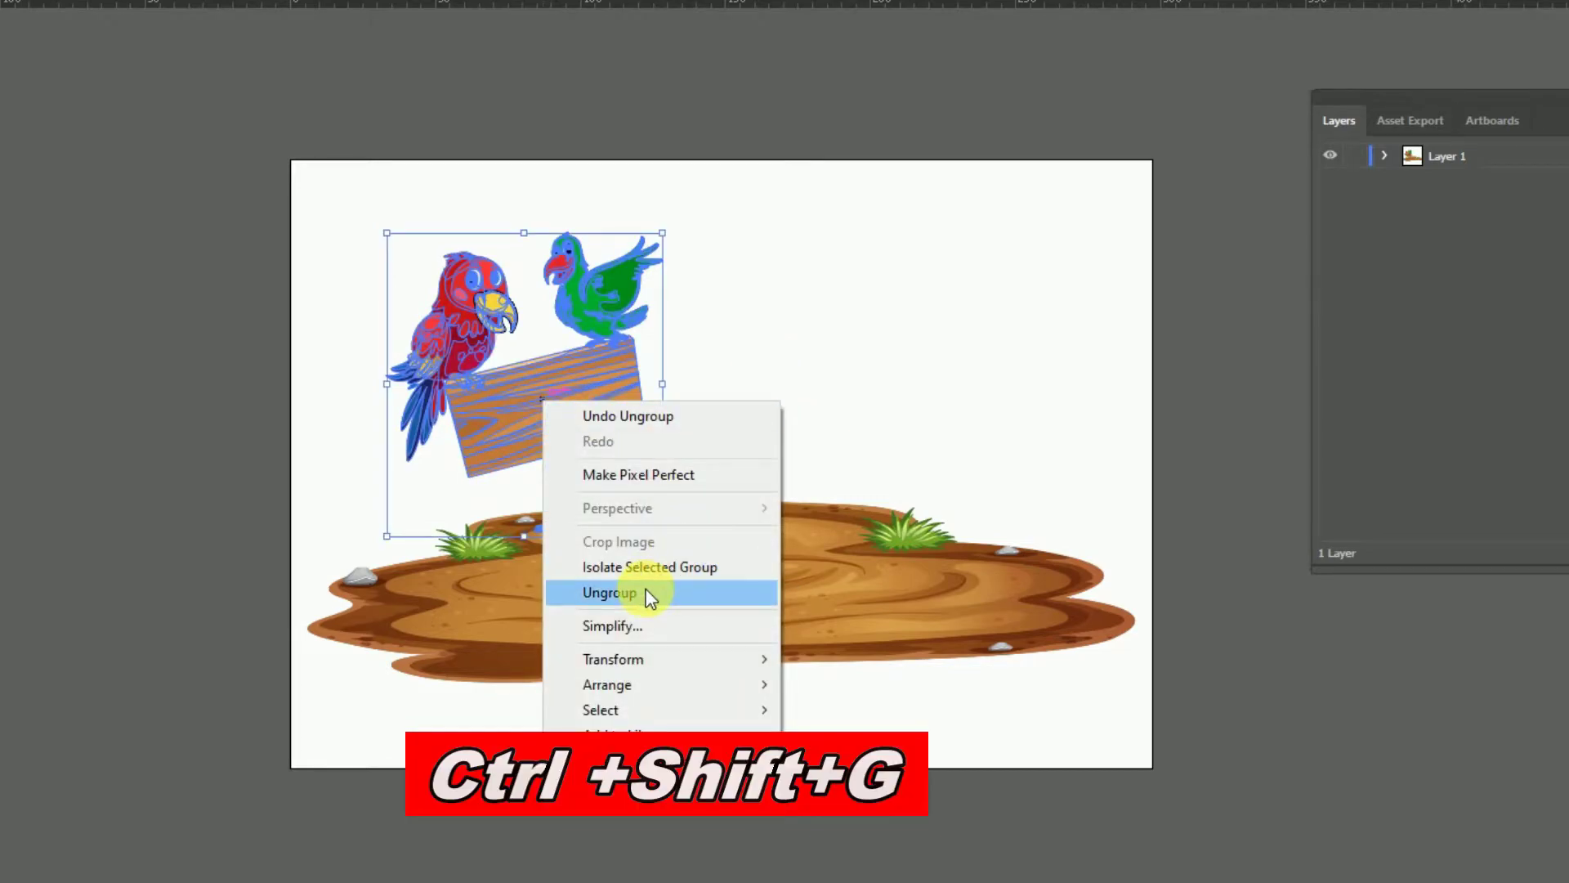
{"action": "left_click", "coordinate": [650, 595]}
{"action": "left_click", "coordinate": [544, 400]}
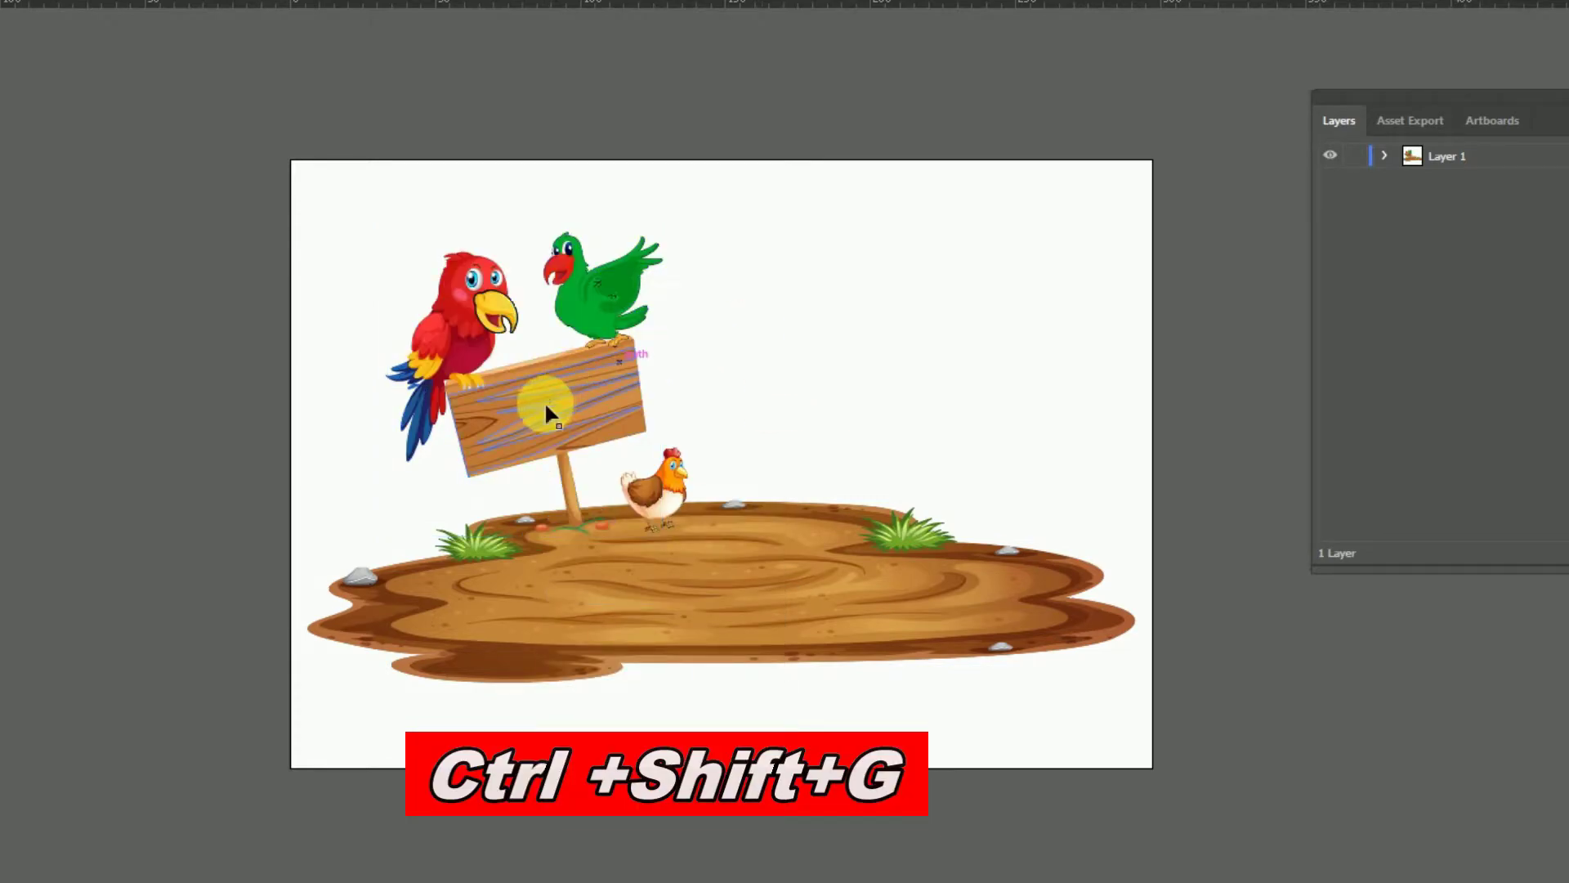
- Select the red parrot and ungroup it until its yellow beak is a separate group
{"action": "left_click", "coordinate": [486, 302]}
{"action": "scroll", "coordinate": [486, 302], "scroll_direction": "up", "scroll_amount": 5}
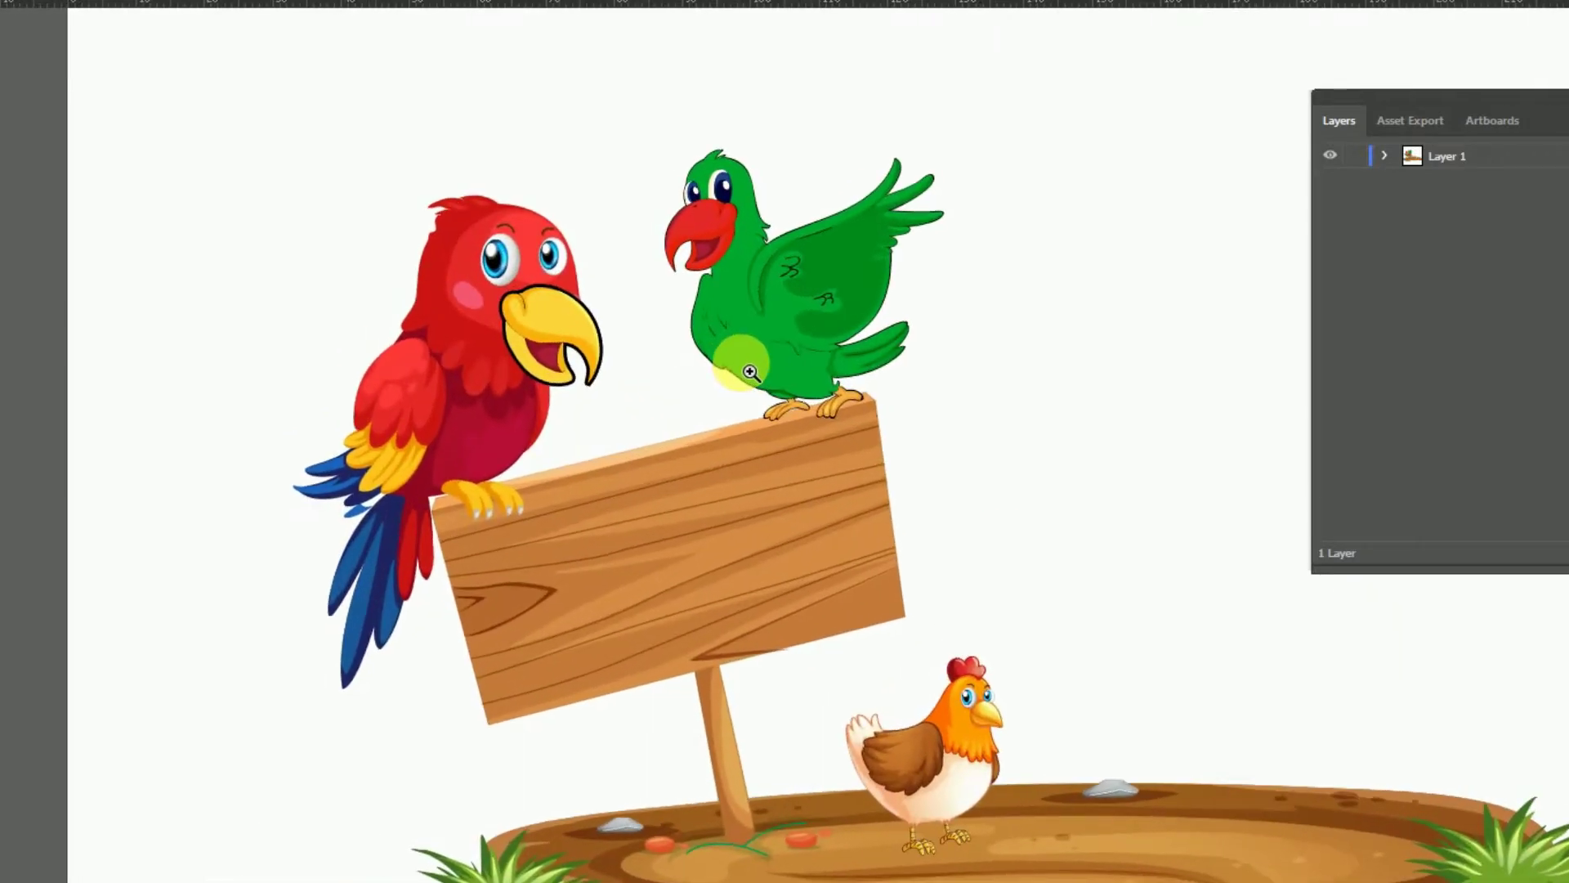
{"action": "right_click", "coordinate": [484, 330]}
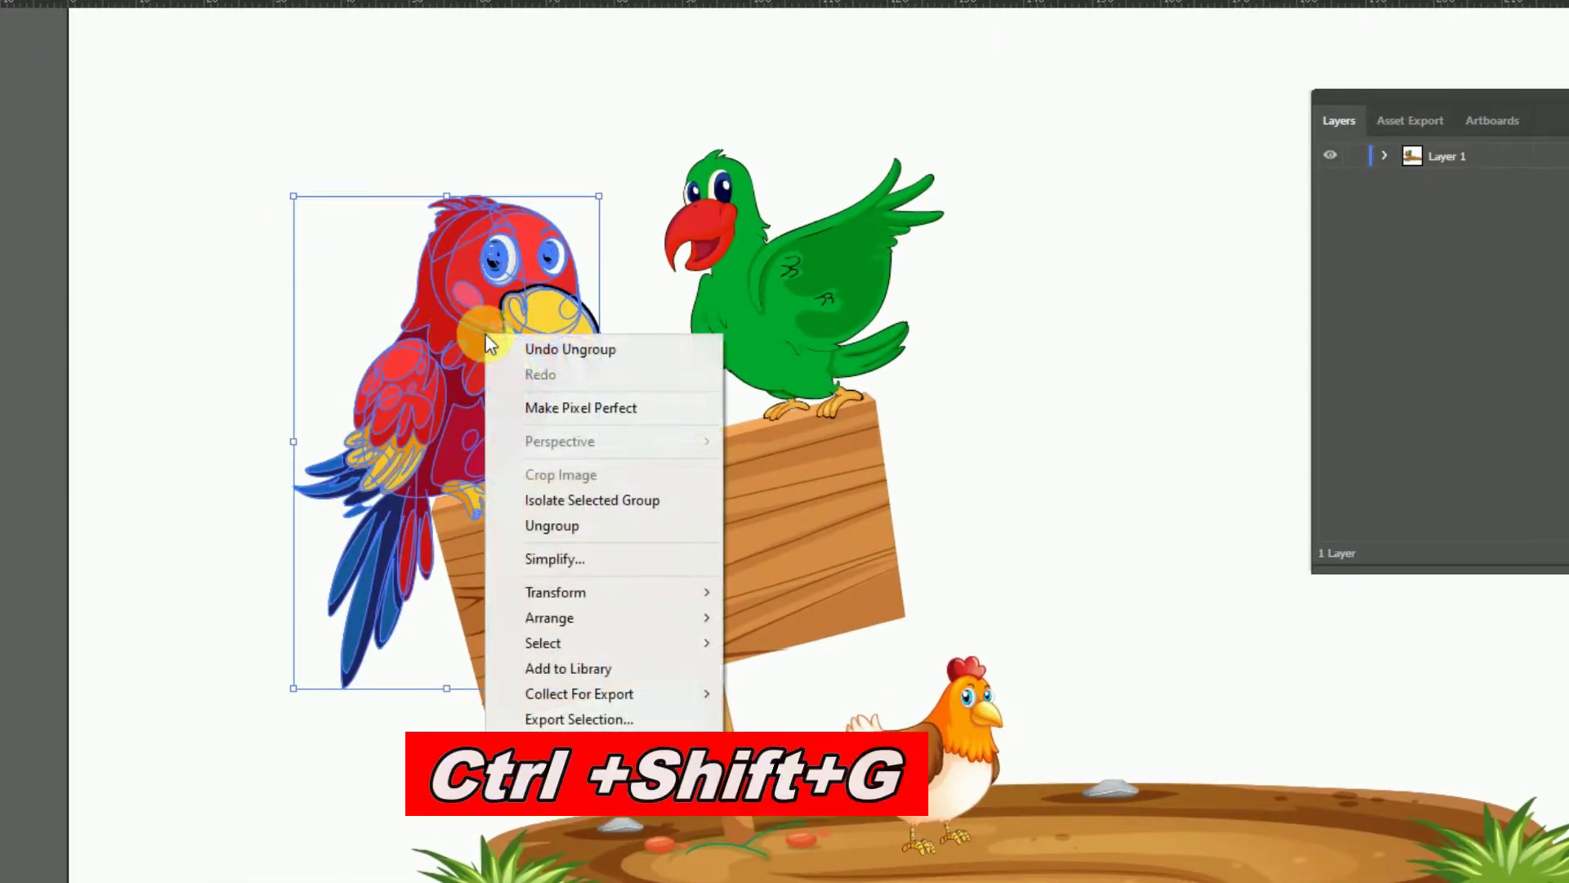
{"action": "left_click", "coordinate": [591, 535]}
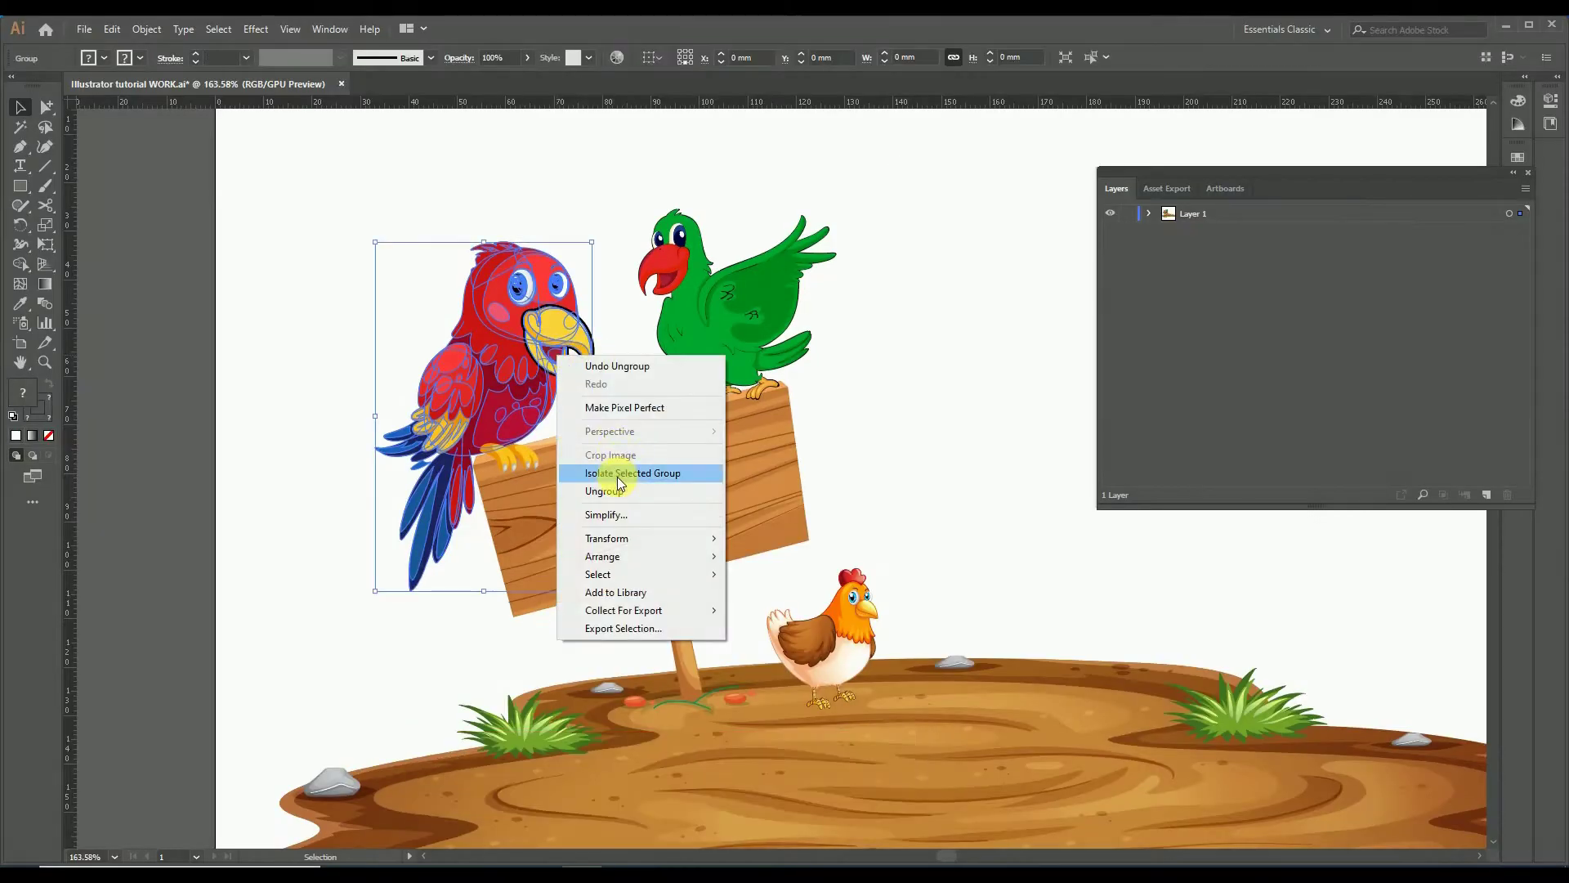
{"action": "left_click", "coordinate": [634, 527]}
- Try moving the yellow beak off the red parrot toward the green parrot, and clear the selection
{"action": "left_click_drag", "start_coordinate": [544, 321], "coordinate": [618, 375]}
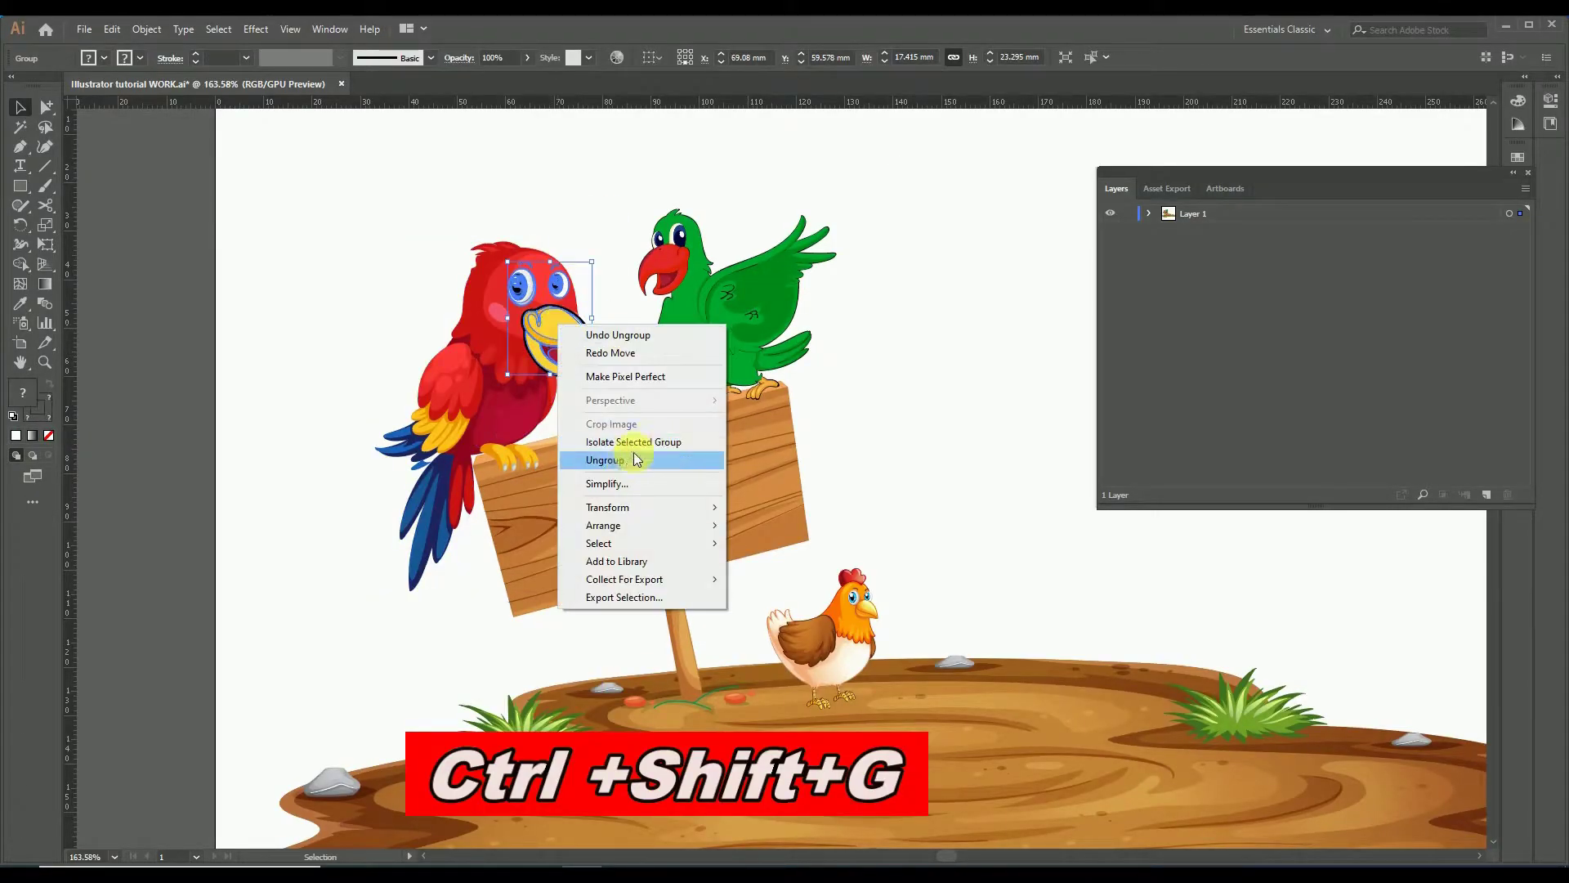
{"action": "left_click", "coordinate": [687, 455]}
{"action": "left_click_drag", "start_coordinate": [536, 321], "coordinate": [652, 371]}
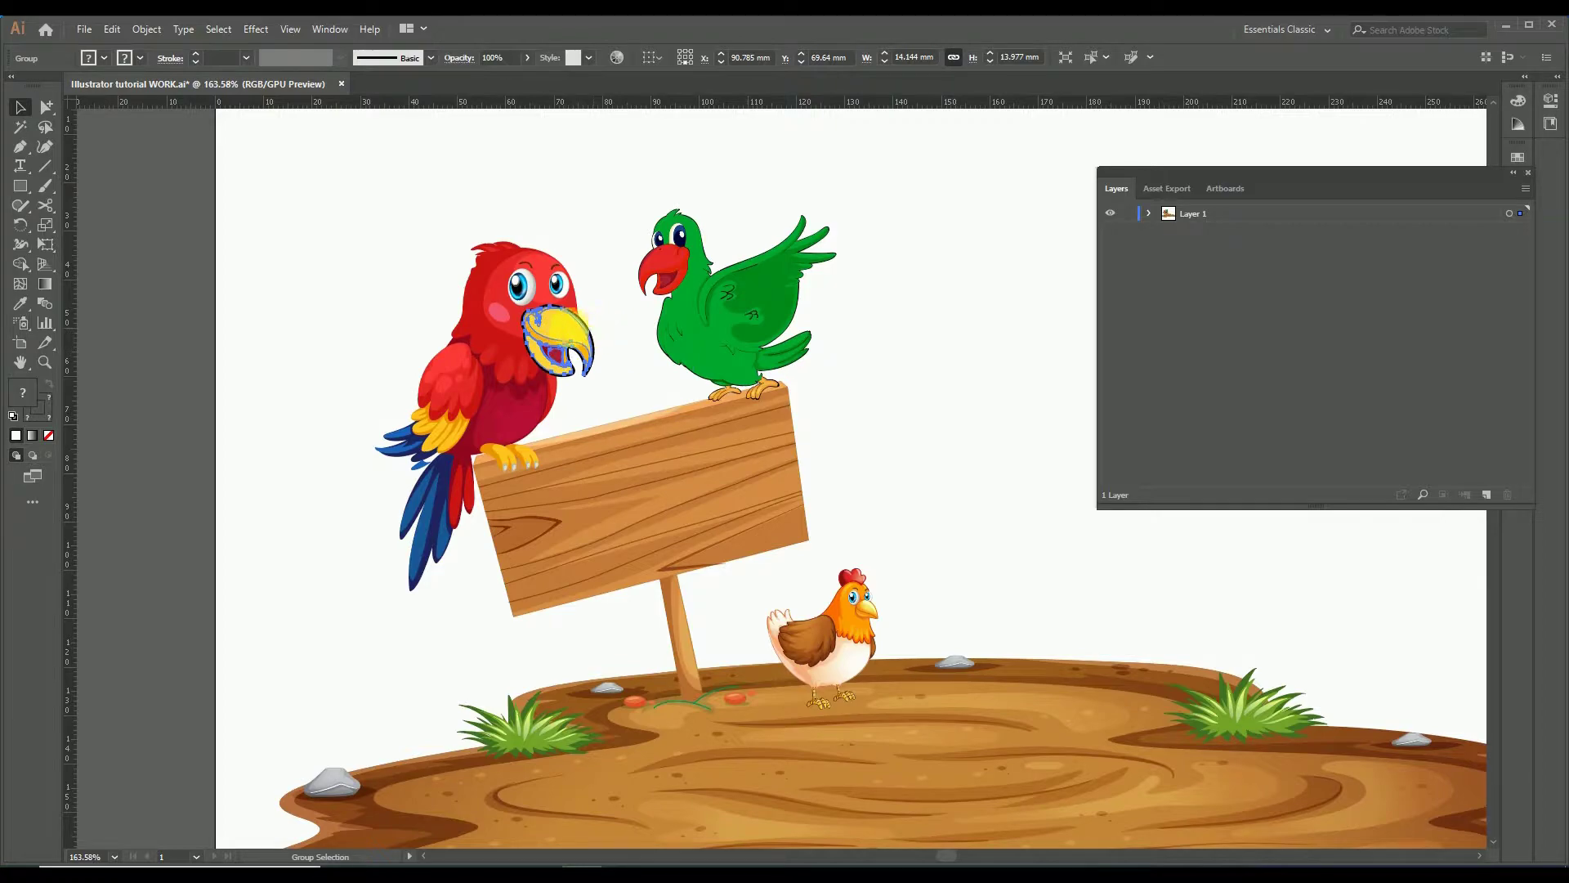
{"action": "left_click_drag", "start_coordinate": [556, 324], "coordinate": [648, 275]}
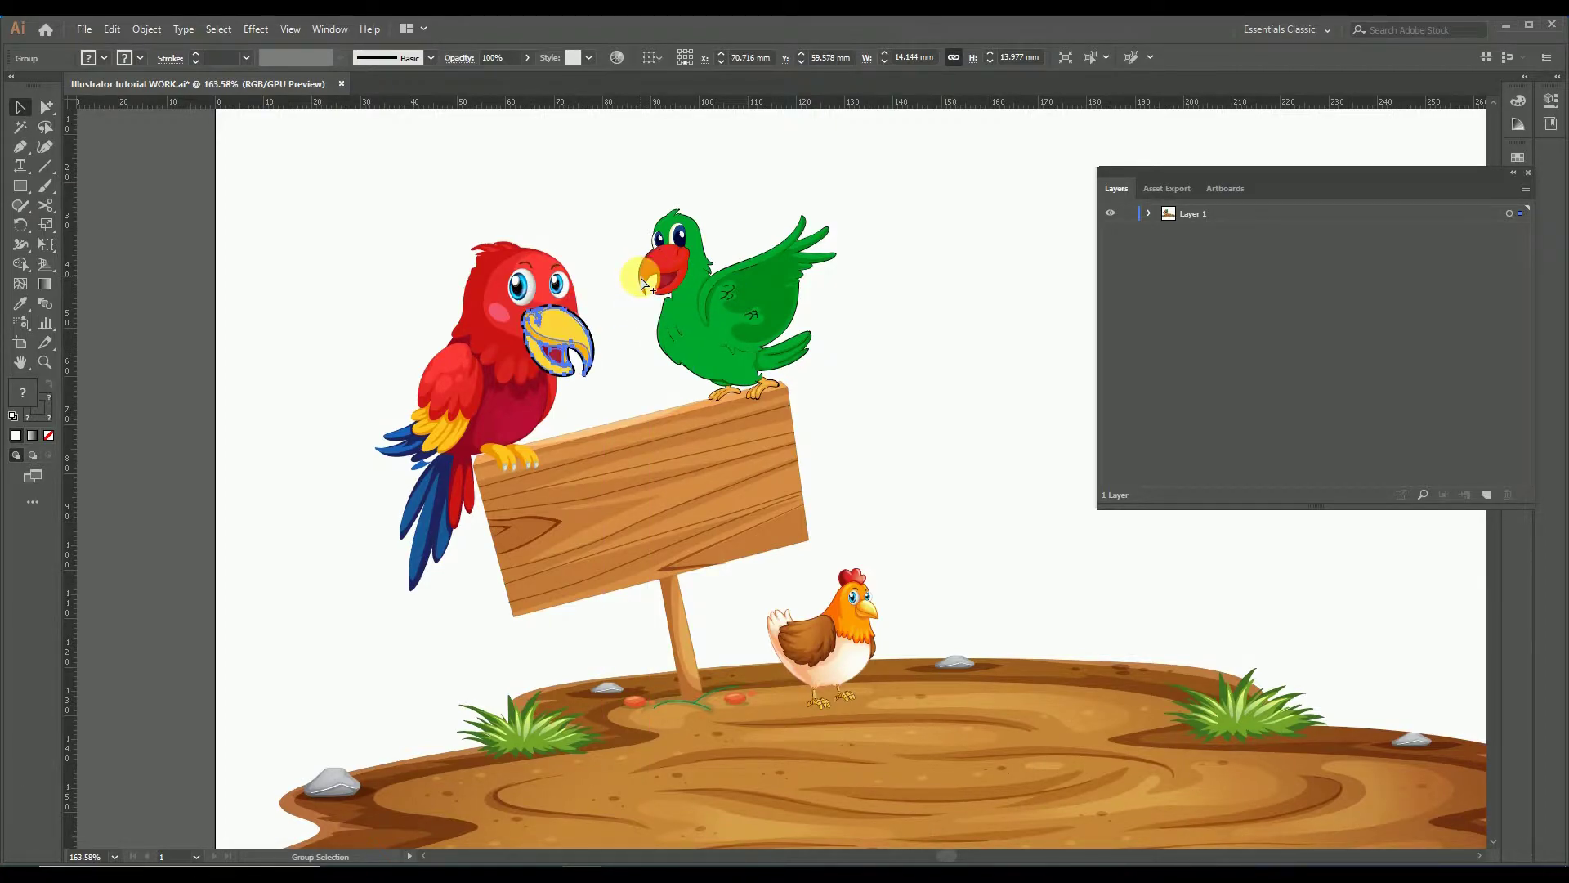
{"action": "key", "text": "v"}
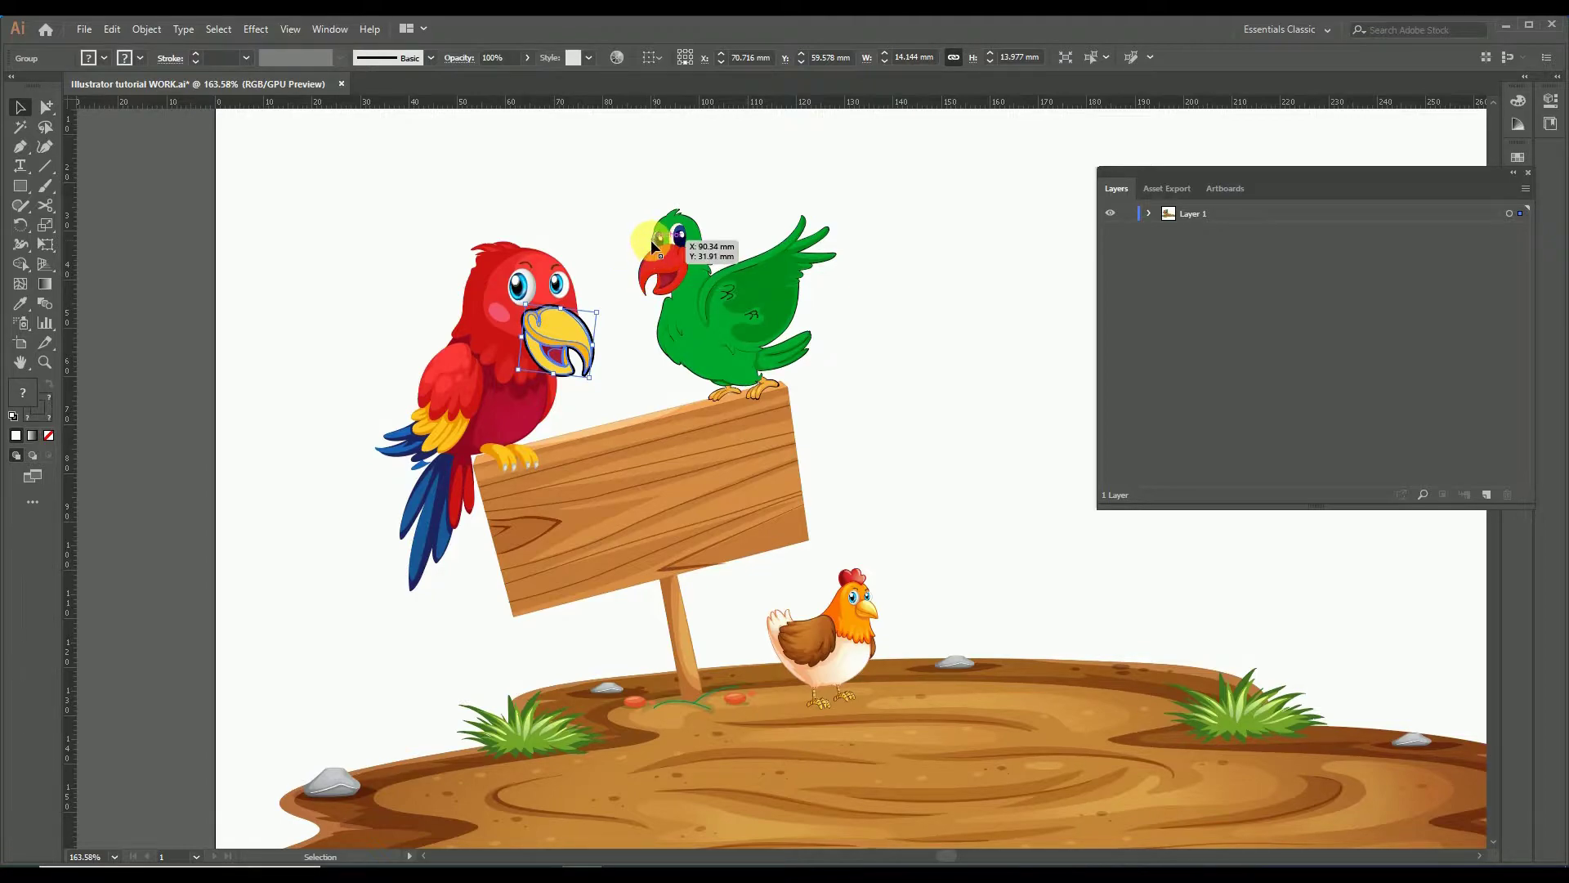
{"action": "key", "text": "z"}
{"action": "left_click_drag", "start_coordinate": [595, 245], "coordinate": [474, 351]}
{"action": "left_click", "coordinate": [573, 302], "text": "ctrl"}
{"action": "key", "text": "v"}
{"action": "left_click", "coordinate": [581, 196]}
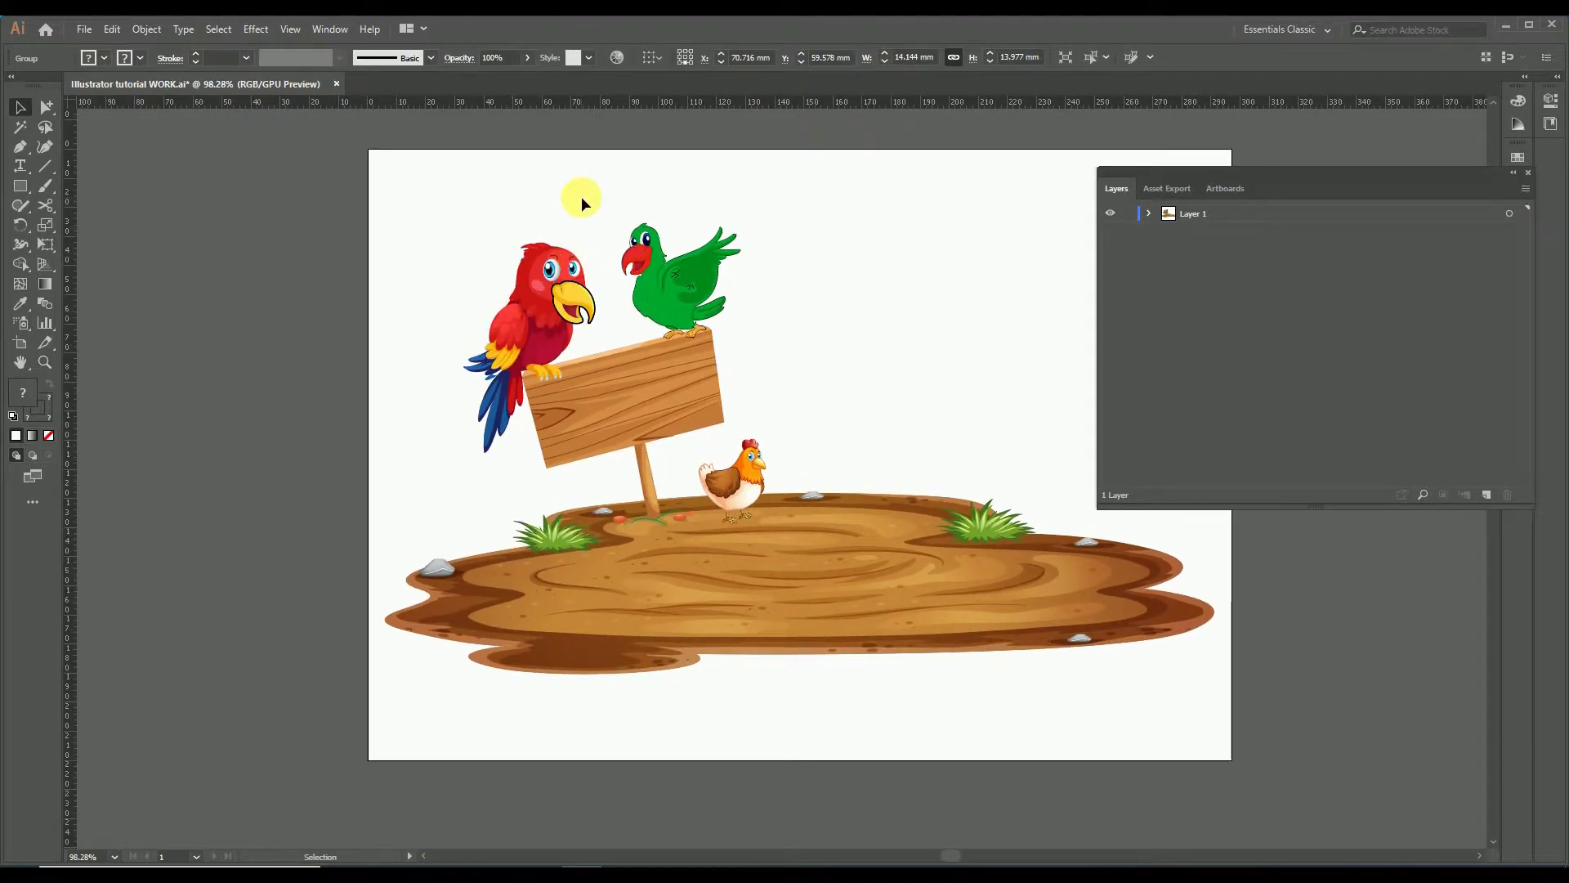
- Undo all the ungrouping operations back to the single top-level group and select the whole illustration
{"action": "key", "text": "ctrl+z"}
{"action": "key", "text": "ctrl+z"}
{"action": "key", "text": "ctrl+z"}
{"action": "key", "text": "ctrl+z"}
{"action": "key", "text": "ctrl+z"}
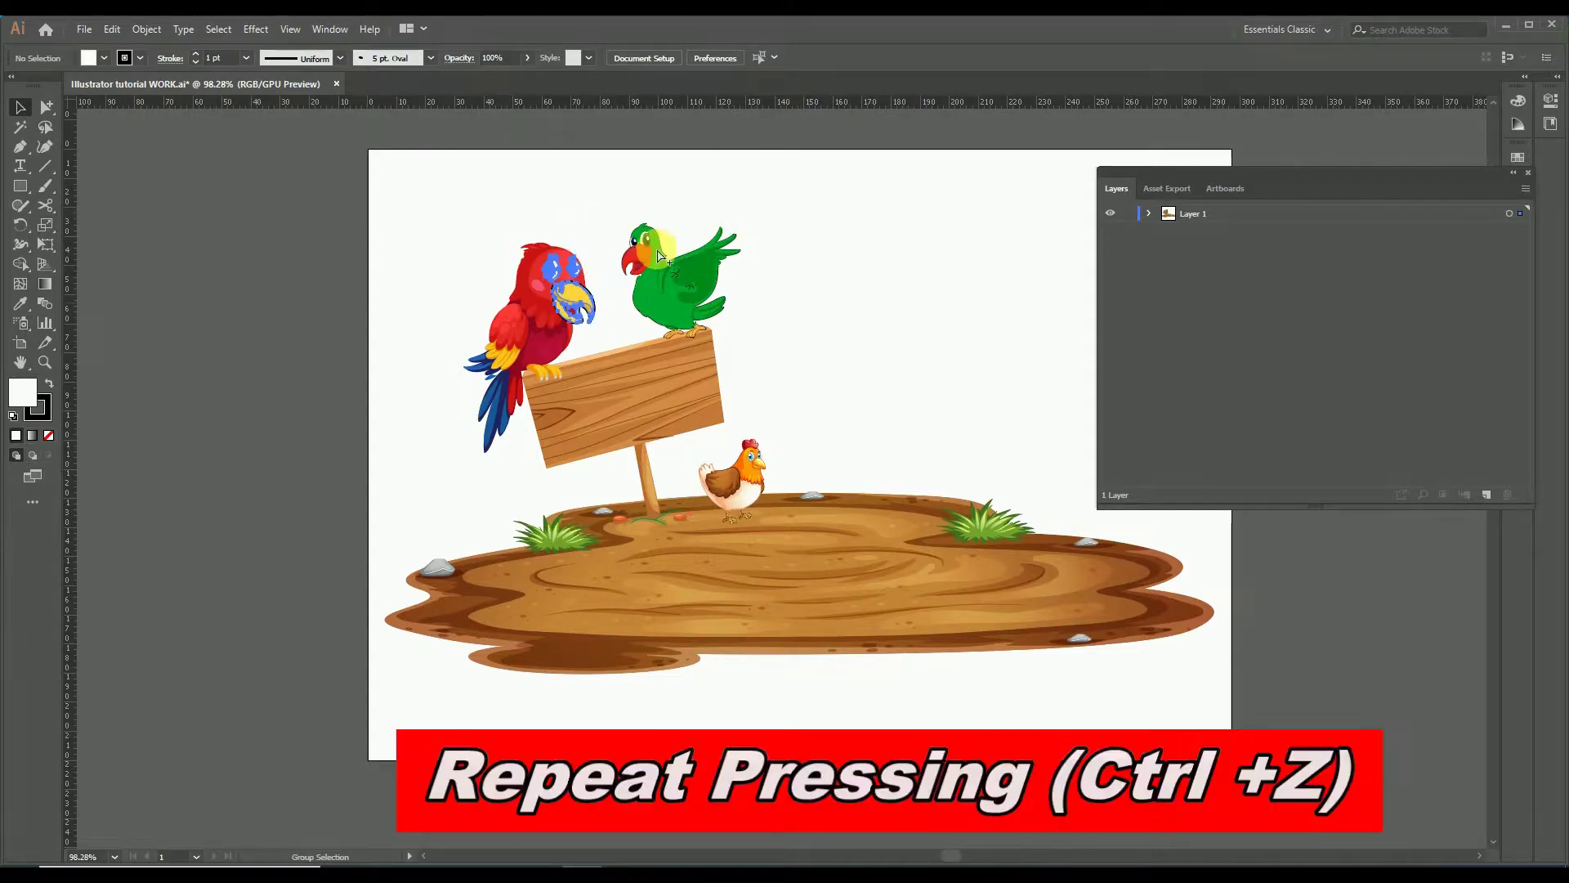
{"action": "key", "text": "ctrl+z"}
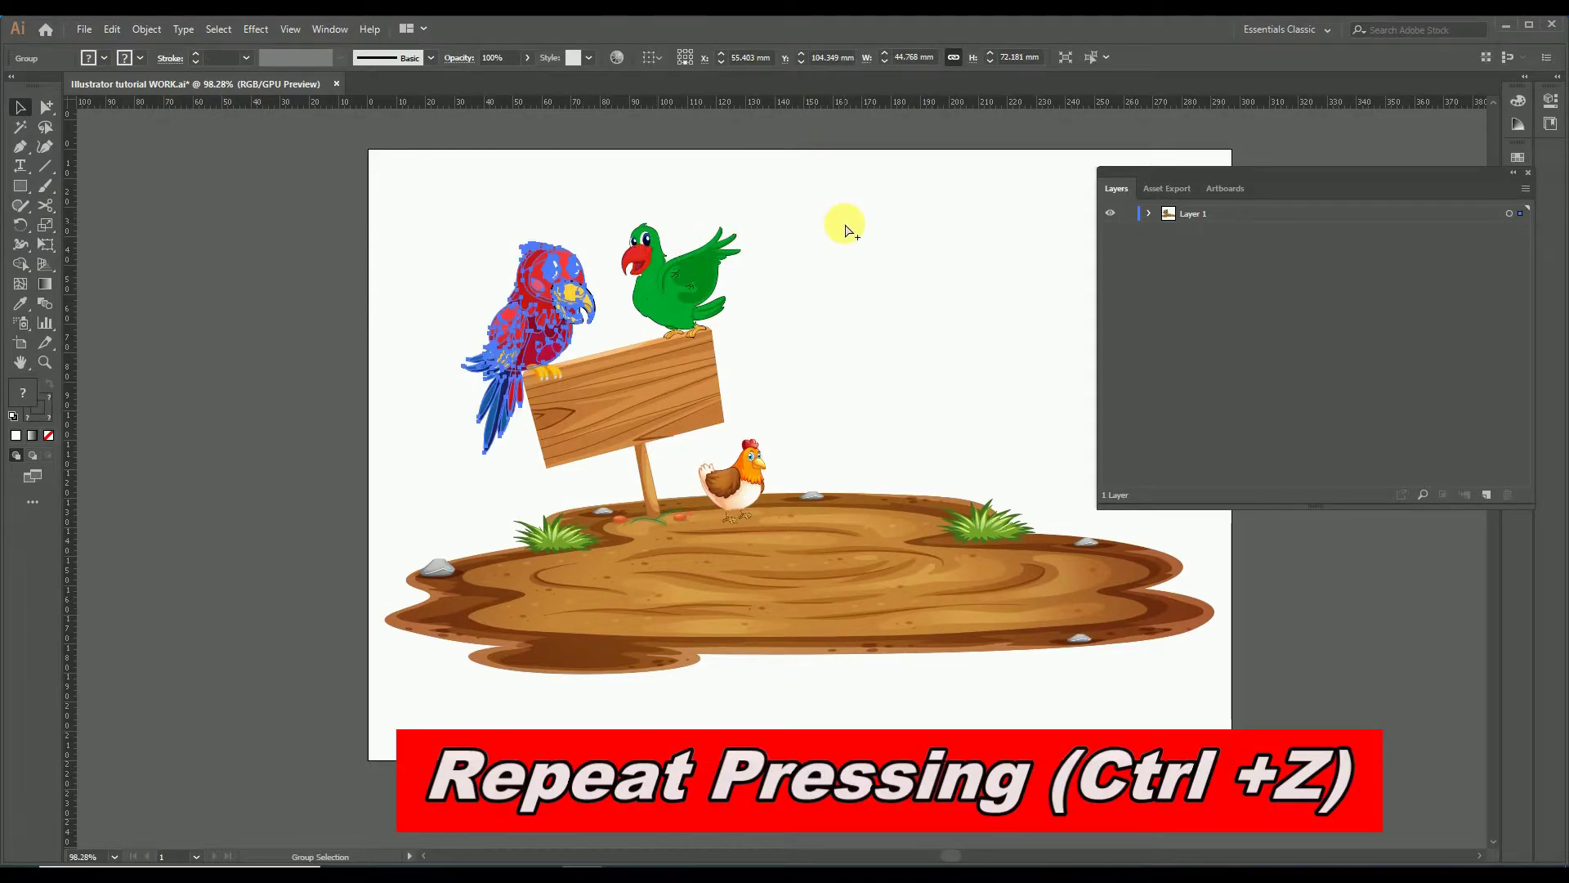
{"action": "key", "text": "ctrl+z"}
{"action": "key", "text": "ctrl+z"}
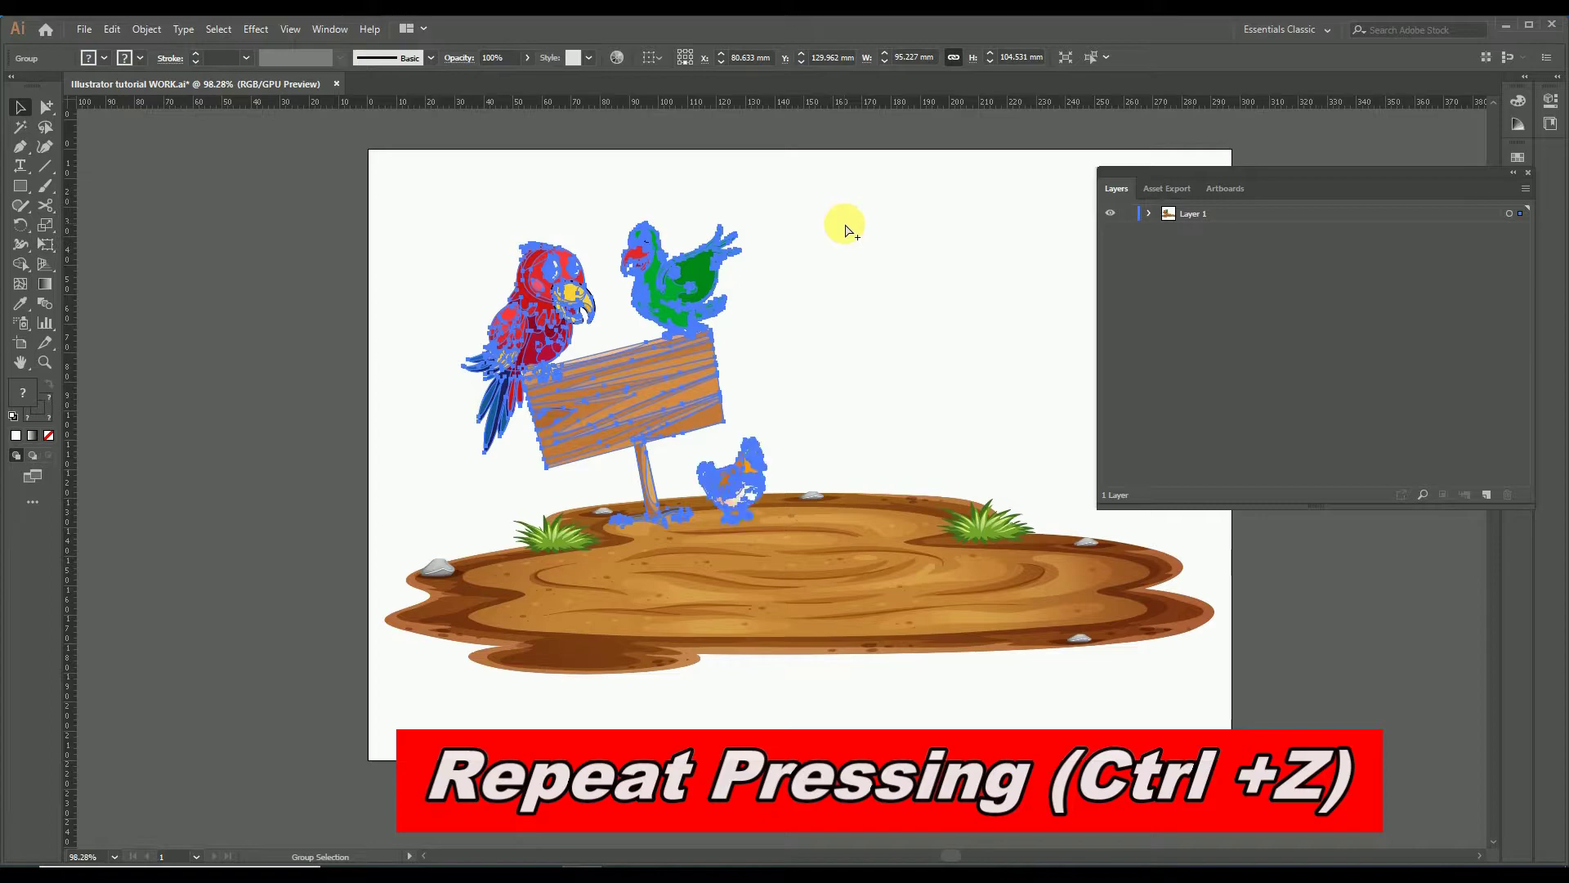
{"action": "key", "text": "ctrl+z"}
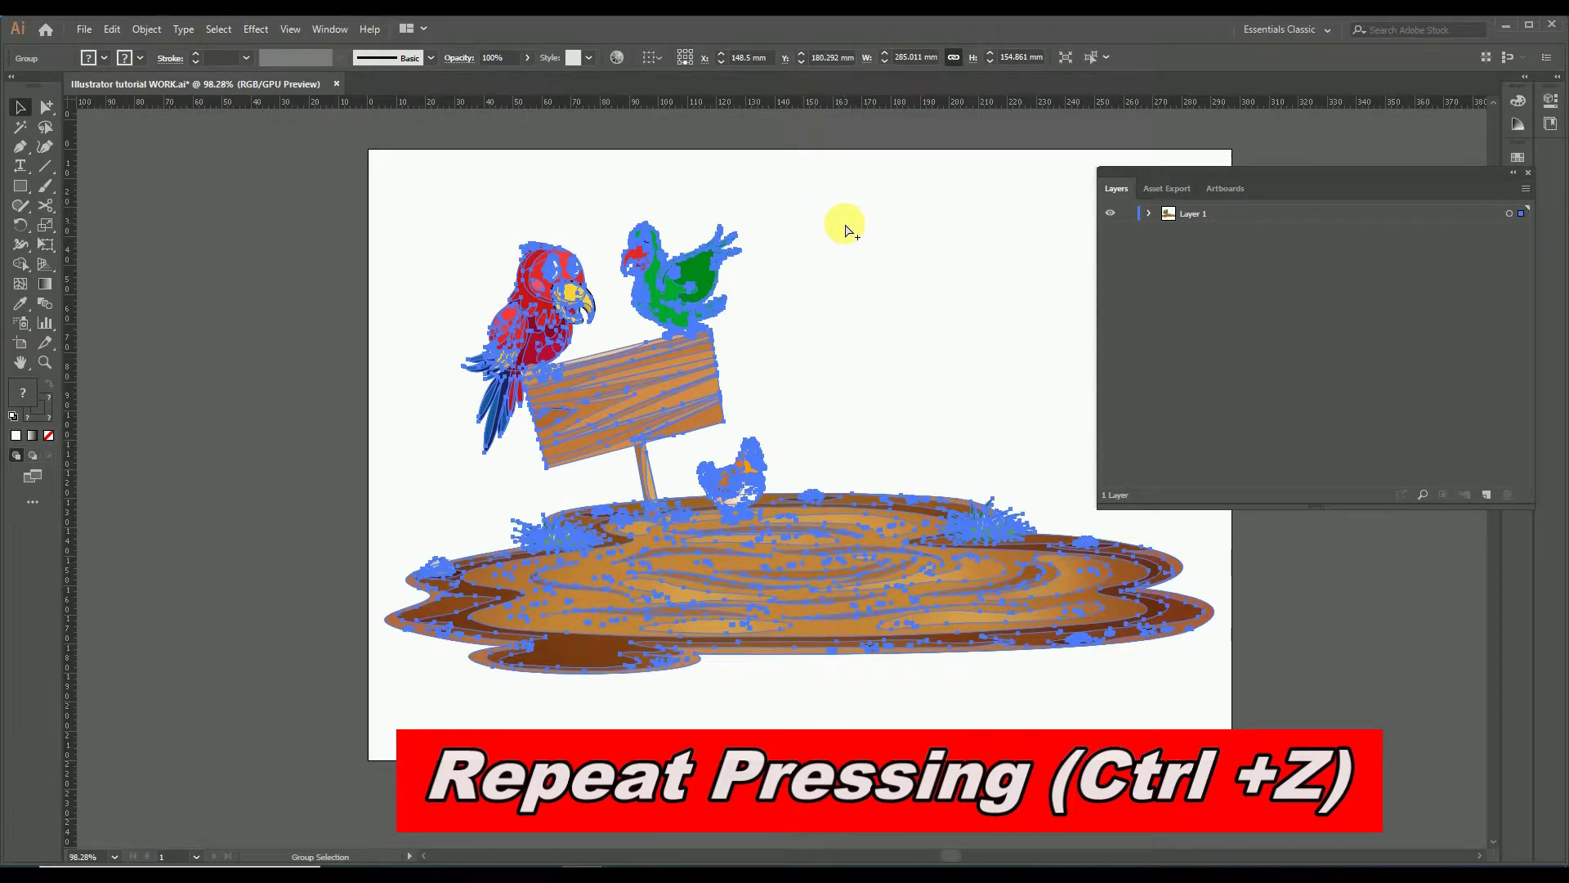
{"action": "key", "text": "ctrl+z"}
{"action": "left_click", "coordinate": [405, 230]}
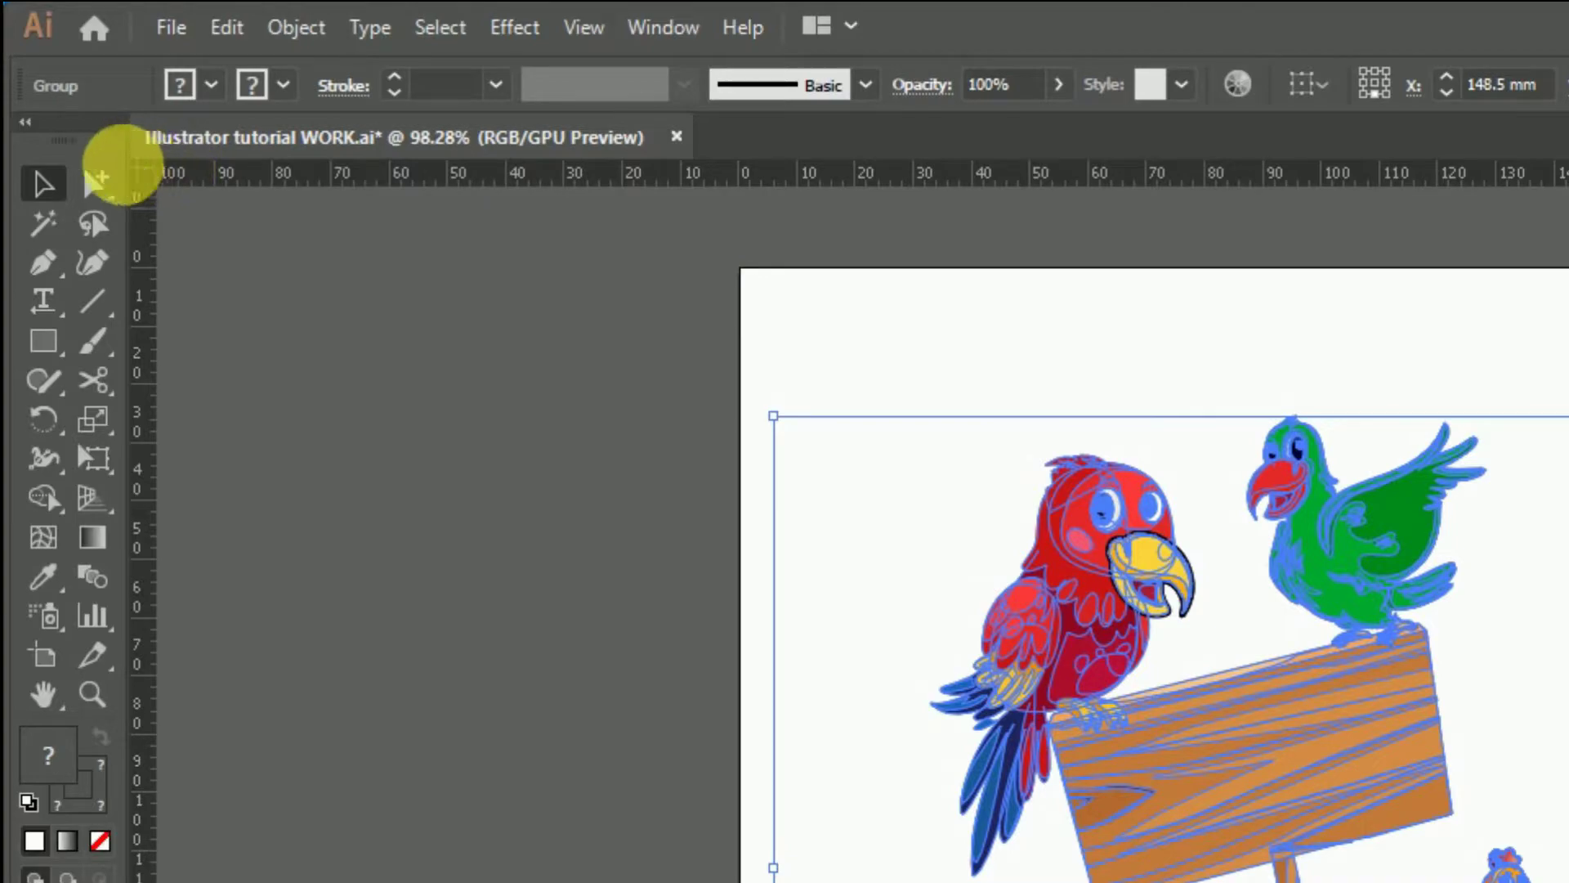
- Choose the Group Selection tool and deselect the illustration
{"action": "left_click", "coordinate": [98, 179]}
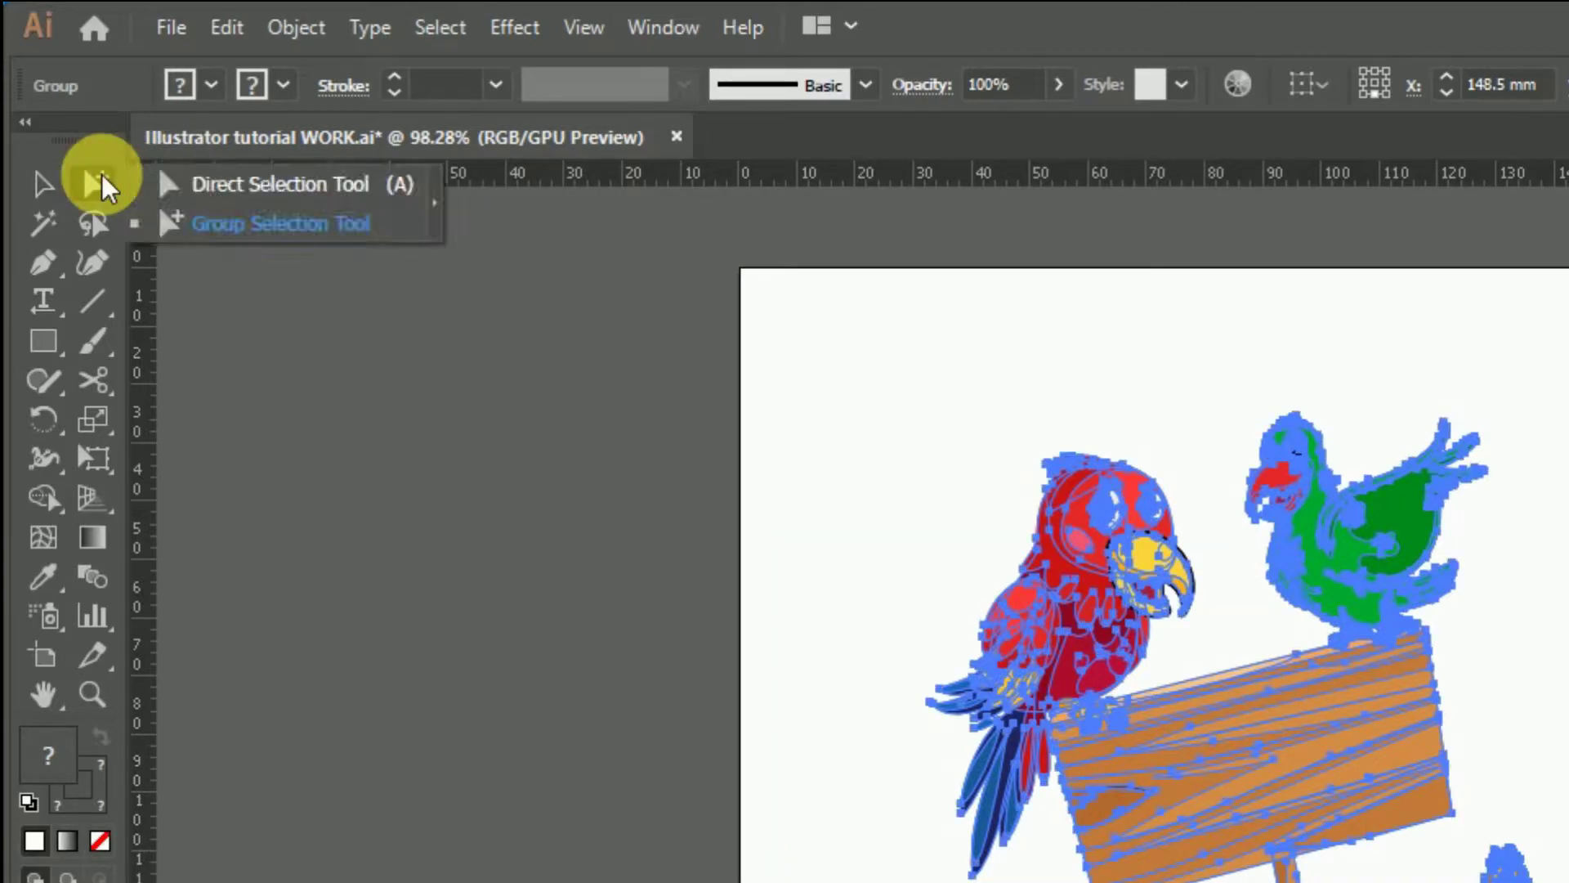
{"action": "left_click", "coordinate": [235, 237]}
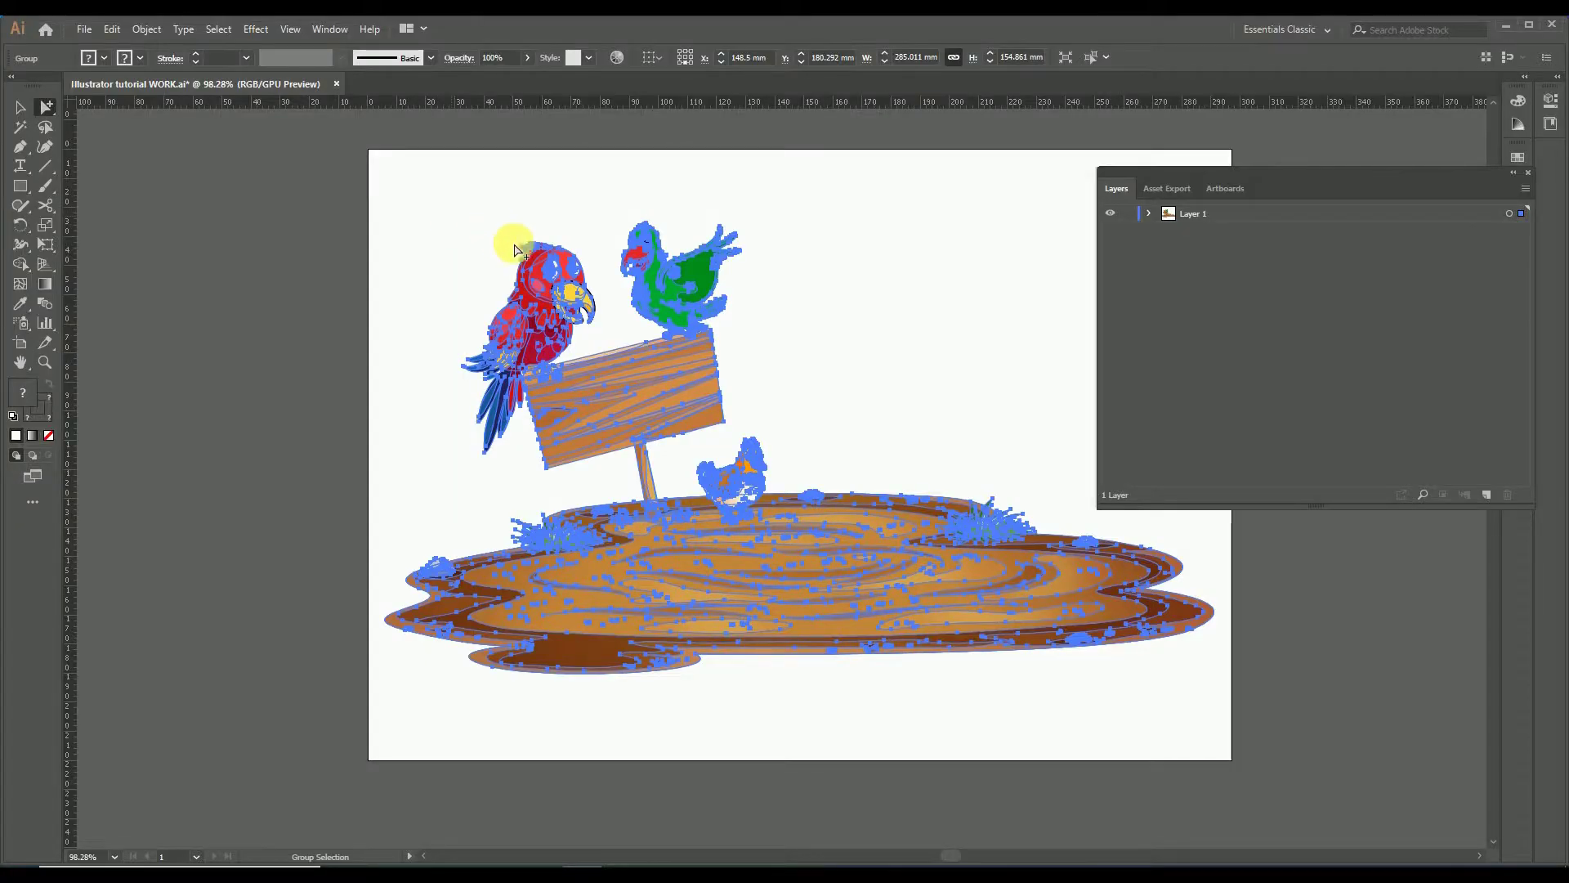
{"action": "left_click", "coordinate": [595, 202]}
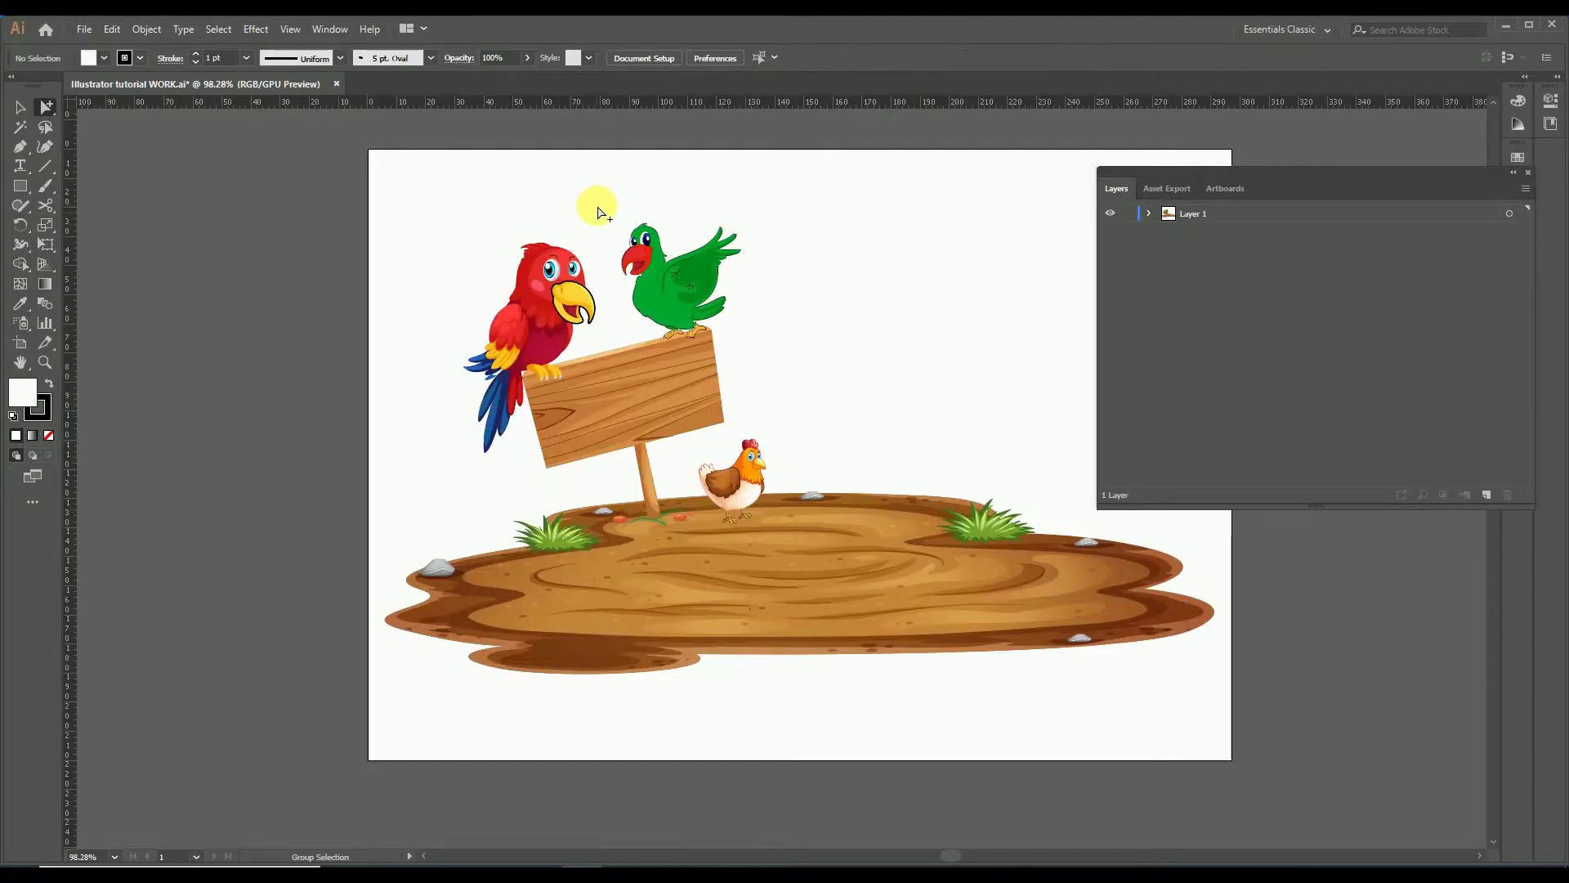
- Select only the upper shape of the red parrot's yellow beak with the Group Selection tool
{"action": "key", "text": "z"}
{"action": "left_click", "coordinate": [584, 297]}
{"action": "left_click", "coordinate": [582, 294]}
{"action": "left_click_drag", "start_coordinate": [854, 533], "coordinate": [397, 245]}
{"action": "left_click", "coordinate": [665, 488]}
{"action": "left_click_drag", "start_coordinate": [714, 502], "coordinate": [484, 435]}
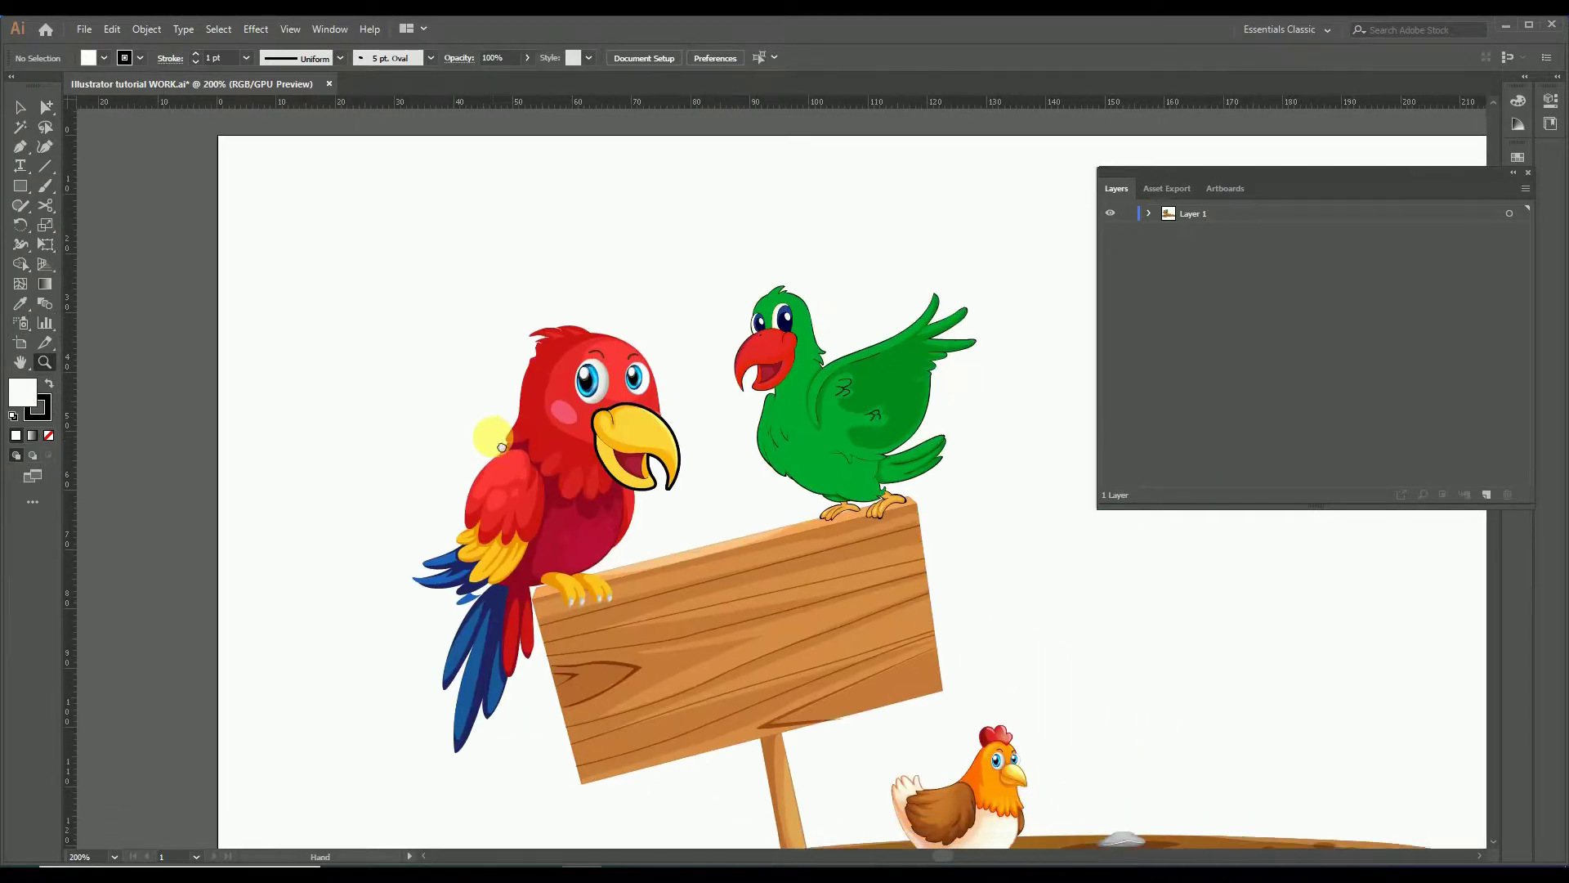
{"action": "left_click", "coordinate": [665, 448]}
{"action": "left_click_drag", "start_coordinate": [657, 460], "coordinate": [567, 363]}
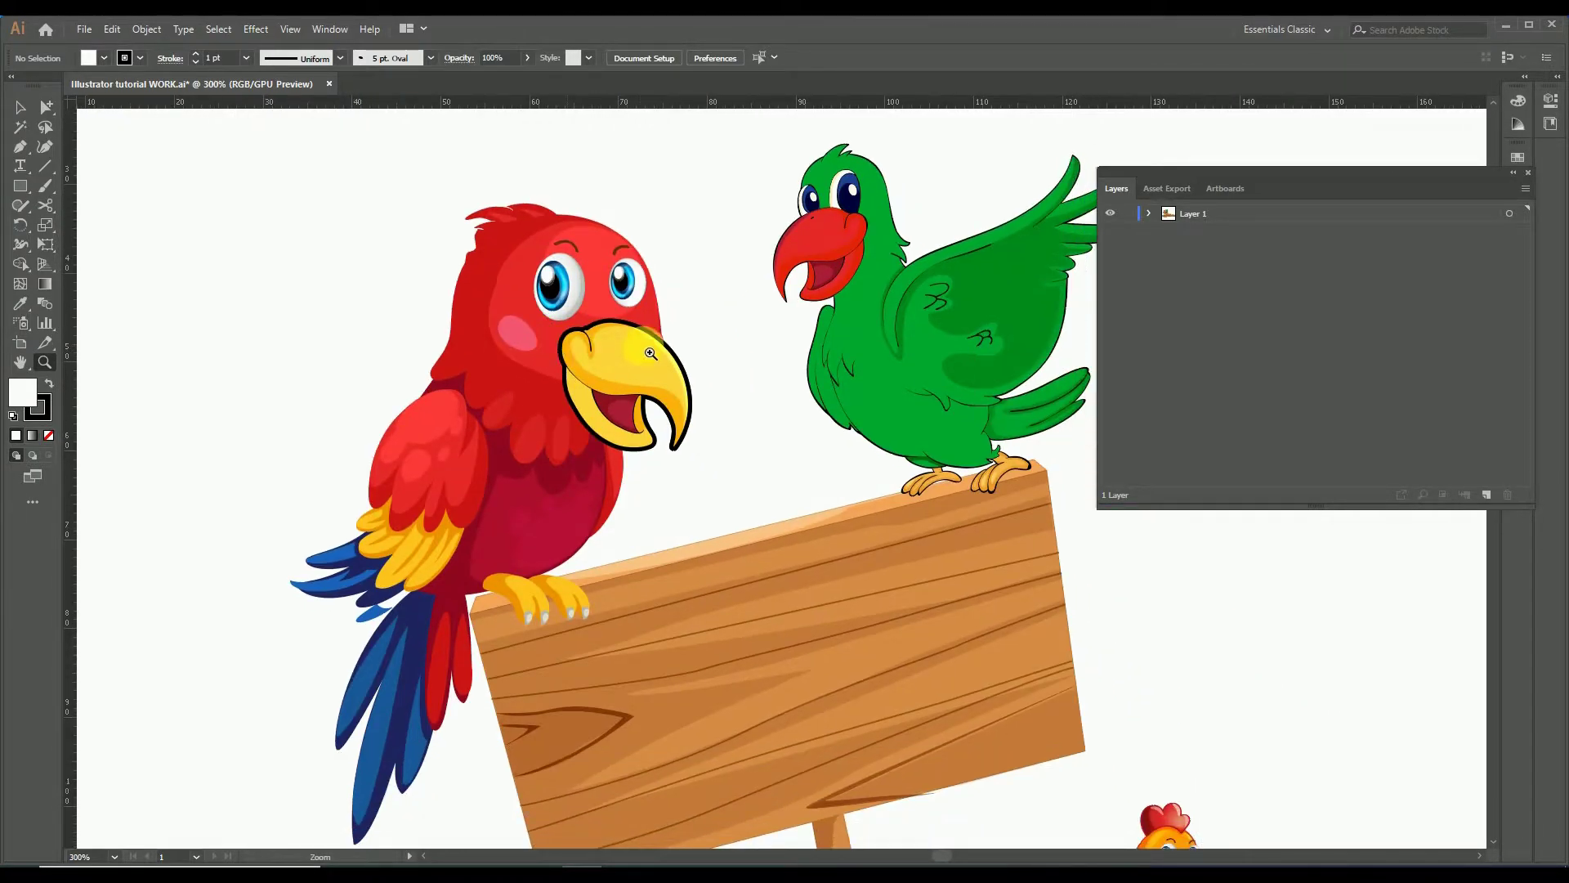
{"action": "left_click", "coordinate": [46, 107]}
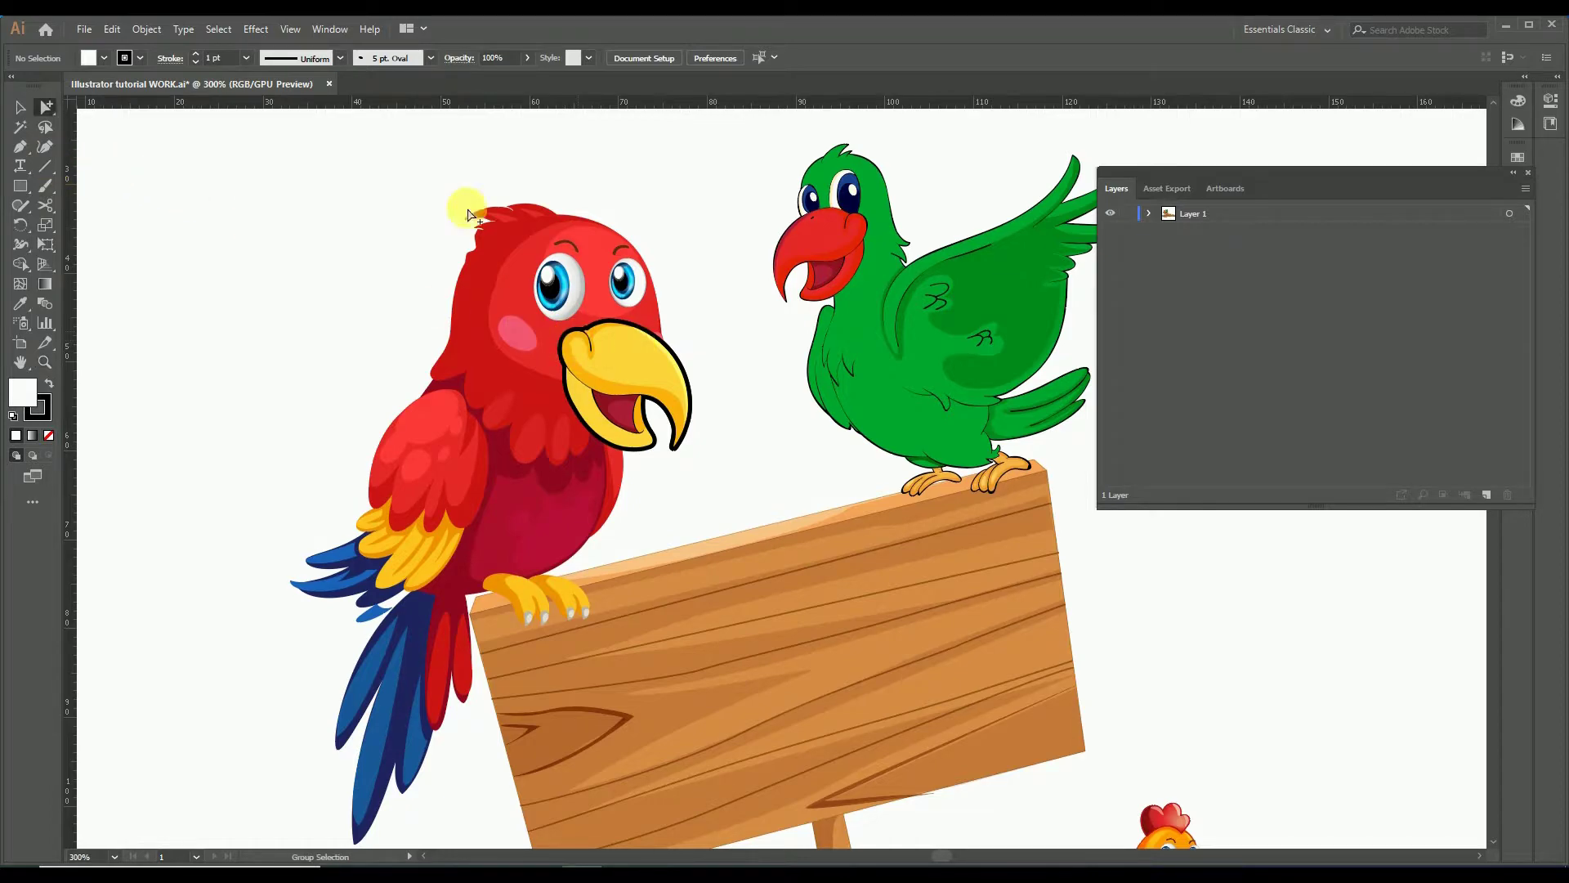
{"action": "left_click", "coordinate": [644, 370]}
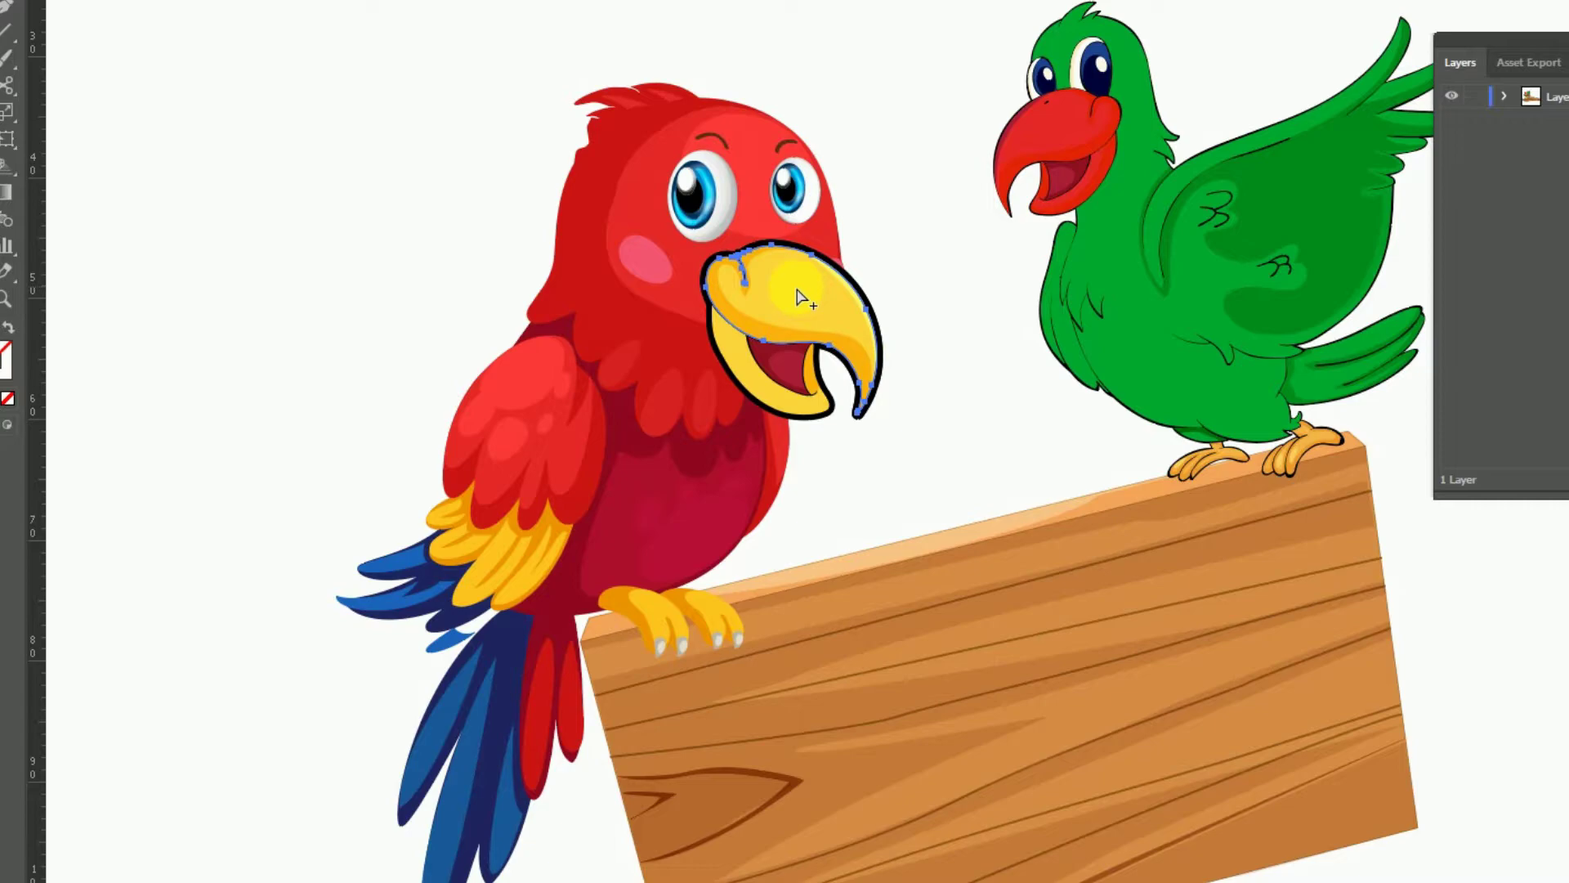
- Extend the group selection level by level from the beak through the face and red parrot to both parrots with the signboard
{"action": "left_click", "coordinate": [790, 290]}
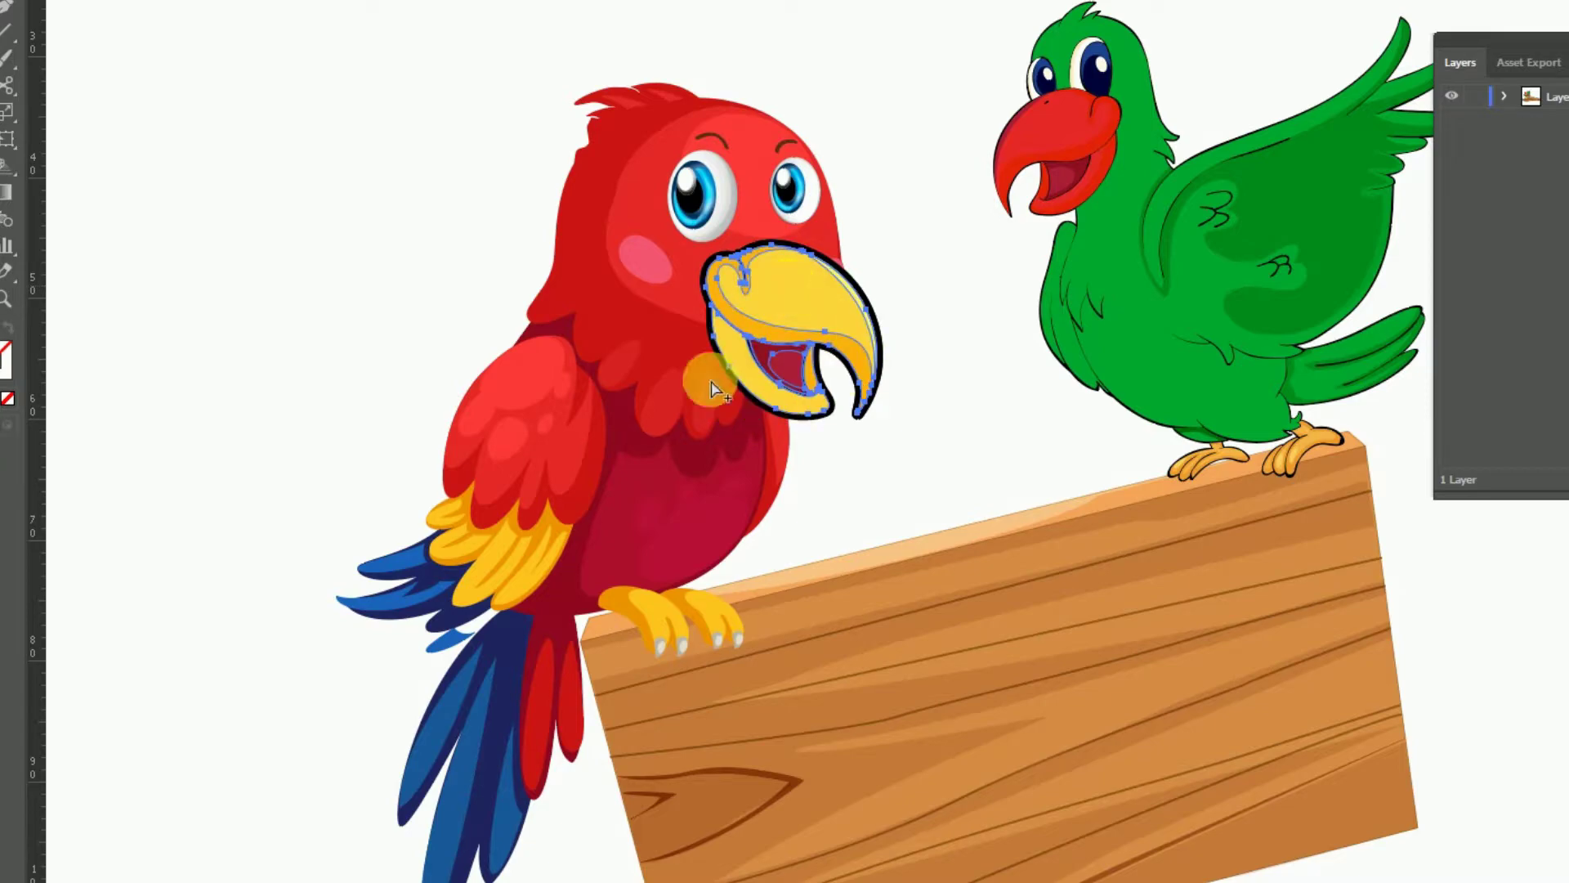
{"action": "left_click", "coordinate": [789, 291]}
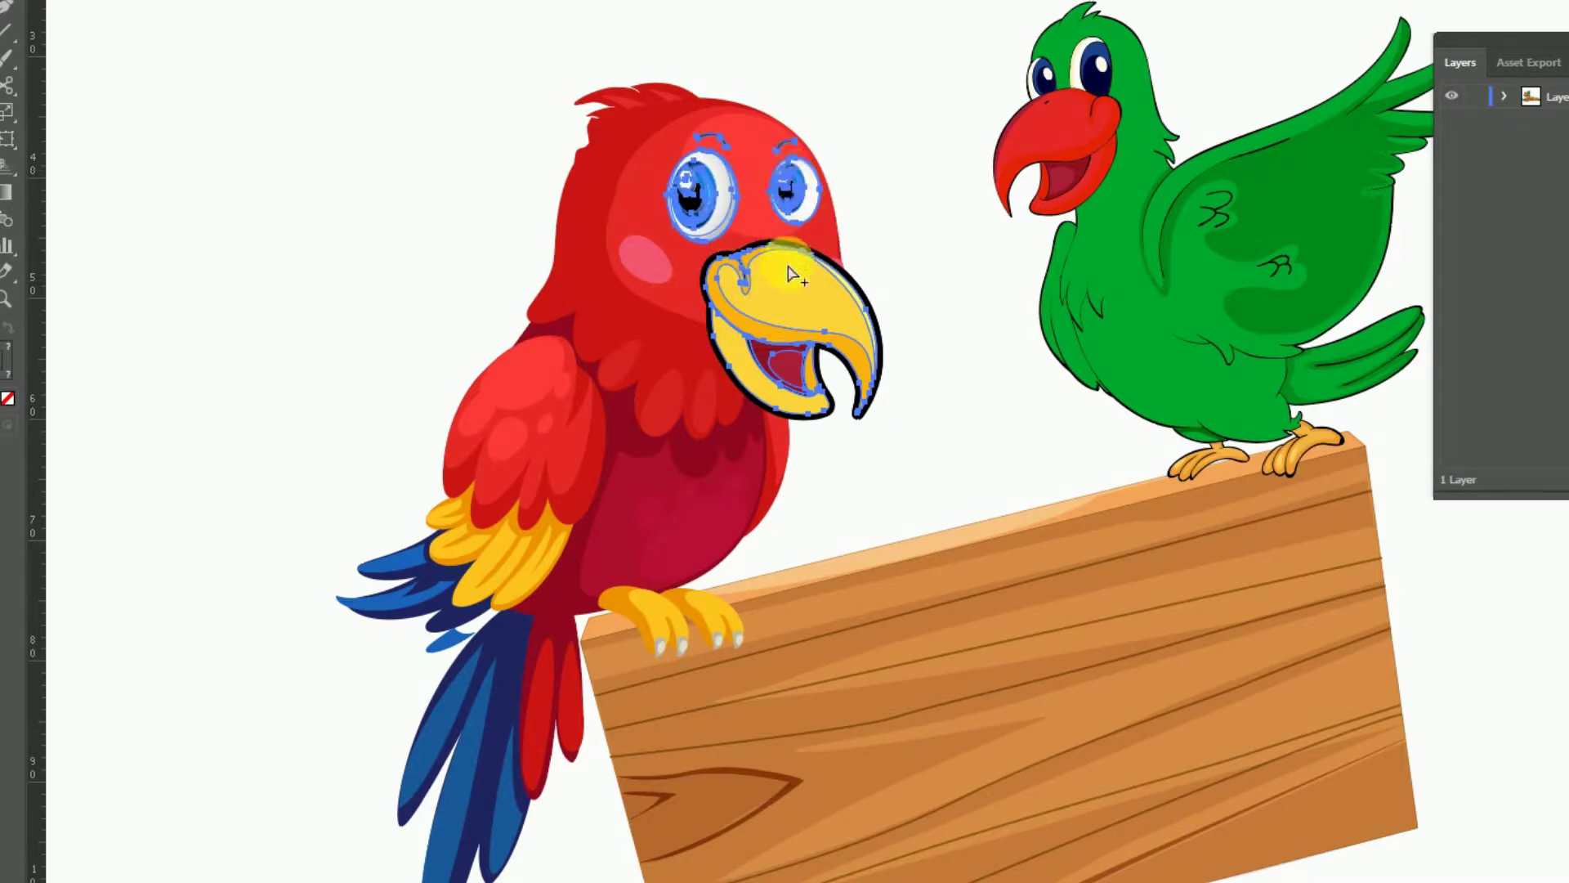
{"action": "left_click", "coordinate": [789, 292]}
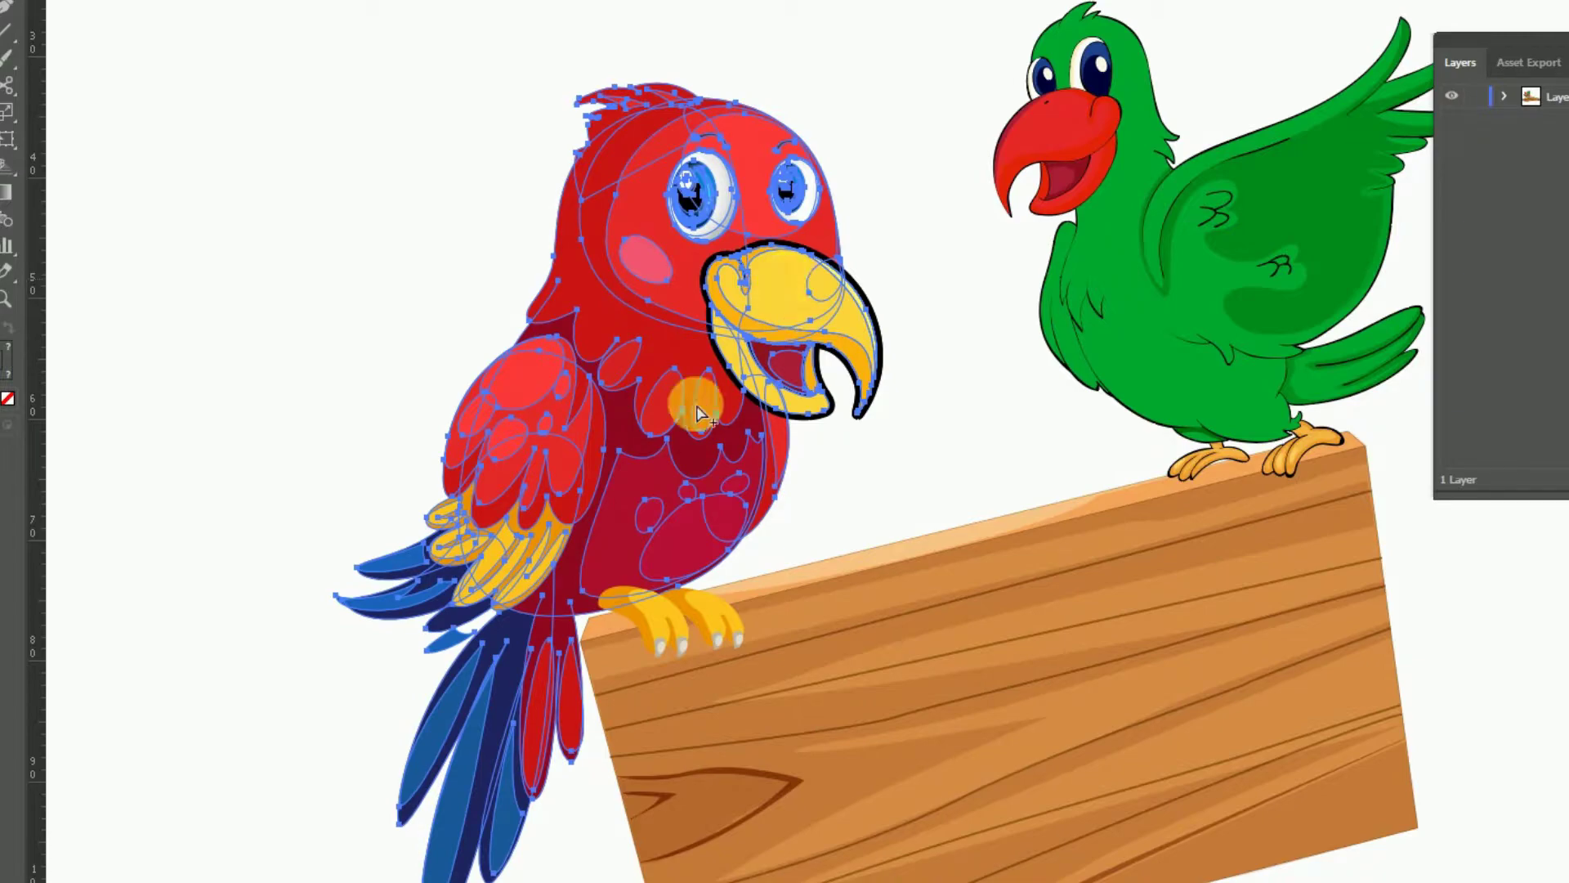
{"action": "left_click", "coordinate": [790, 301]}
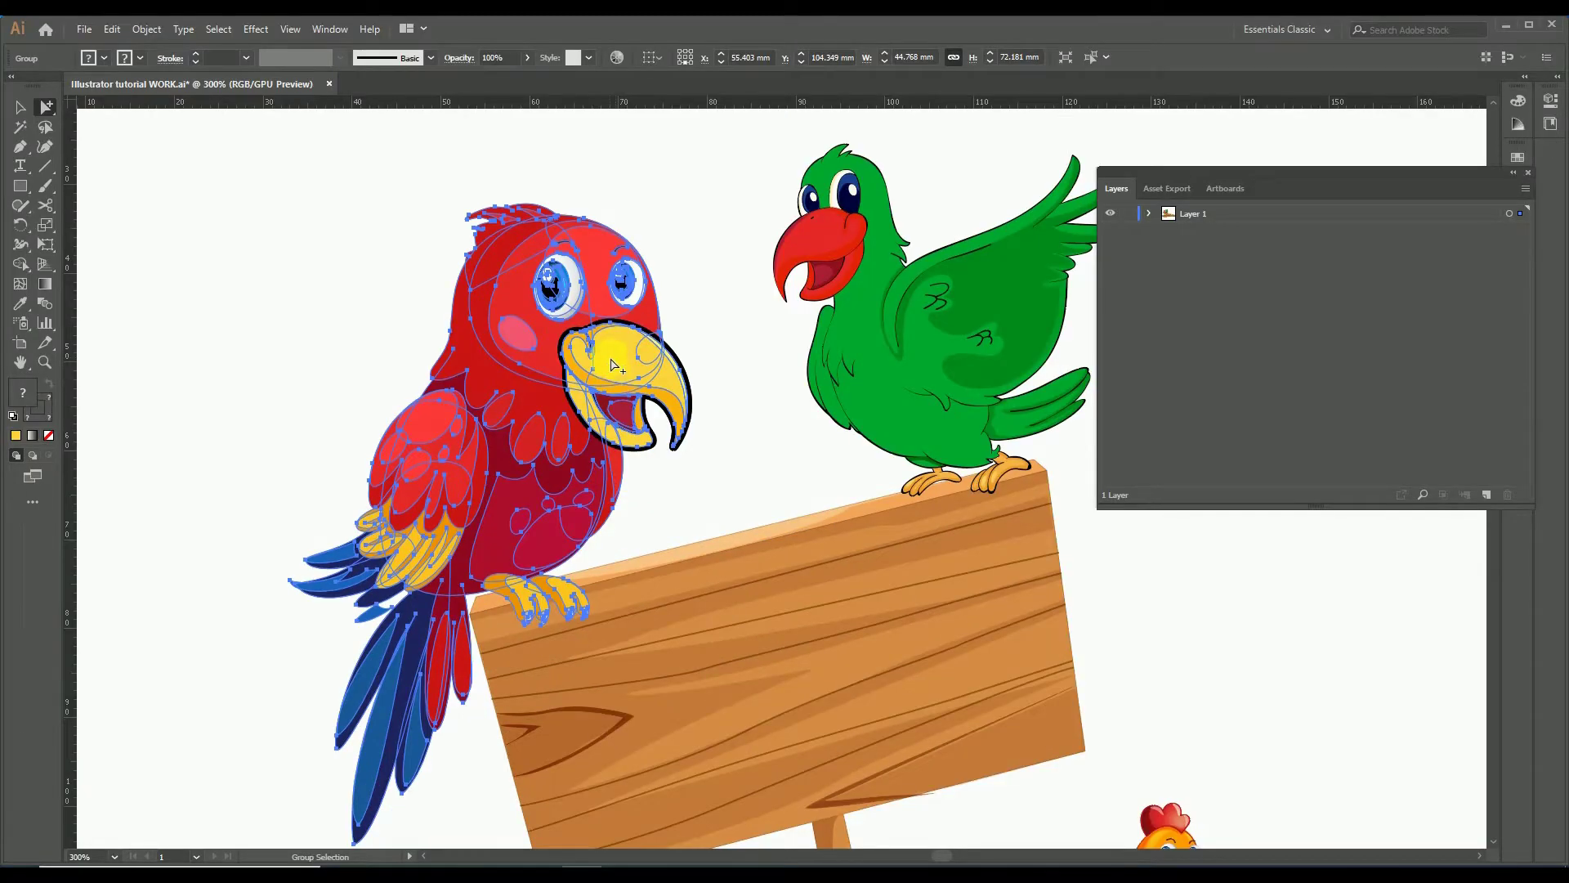
{"action": "left_click", "coordinate": [613, 365]}
- Extend the group selection from the red parrot's beak to include the hen and finally the entire illustration
{"action": "key", "text": "z"}
{"action": "left_click_drag", "start_coordinate": [668, 346], "coordinate": [414, 449]}
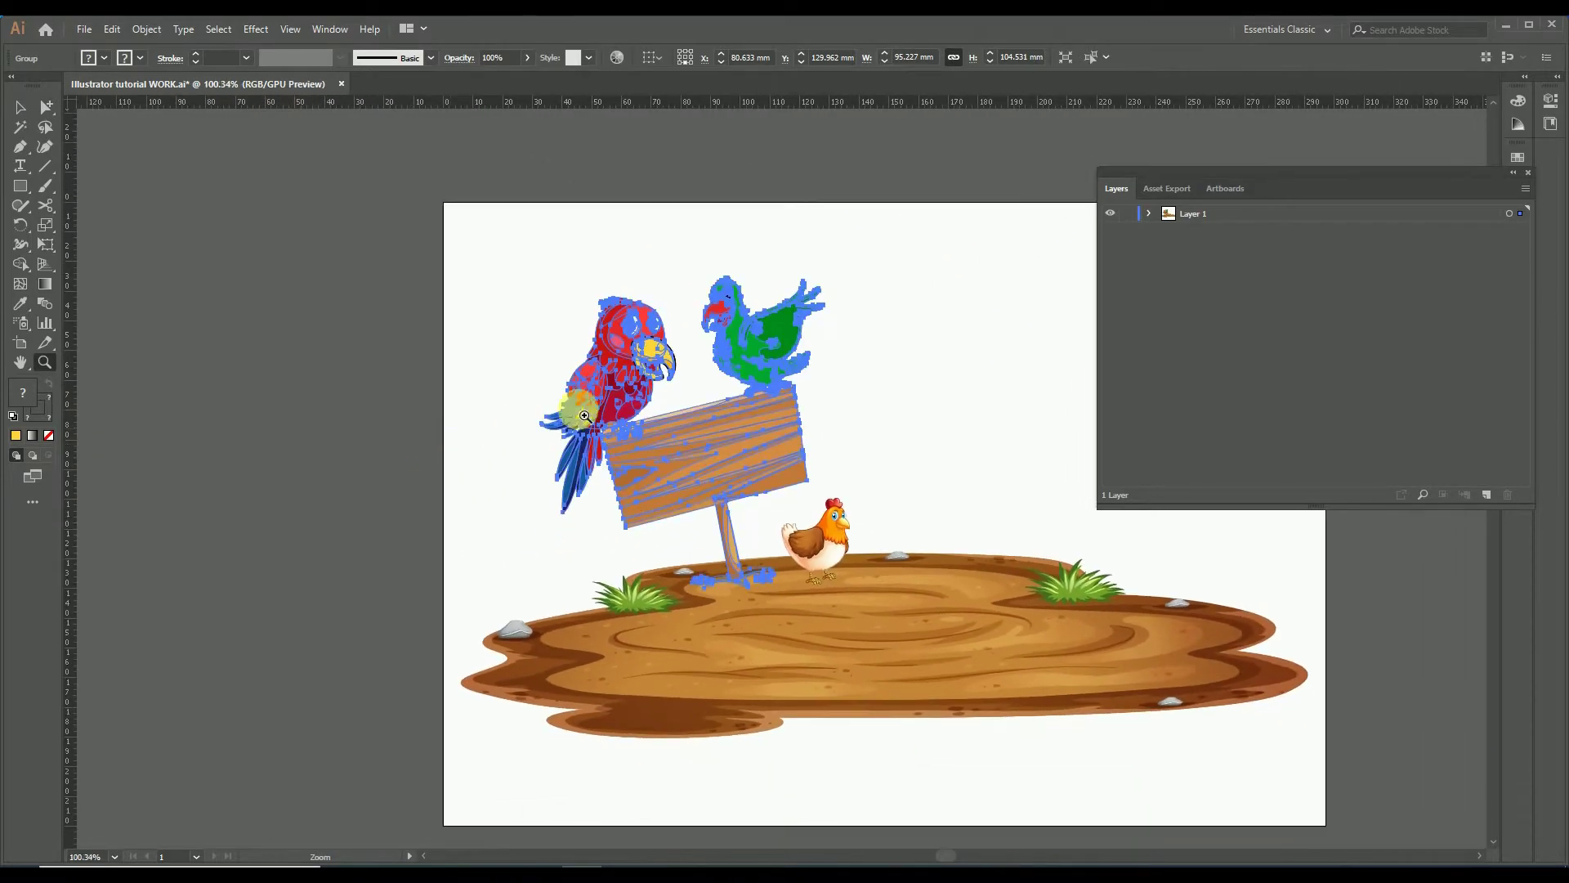
{"action": "left_click", "coordinate": [46, 106]}
{"action": "left_click", "coordinate": [653, 352]}
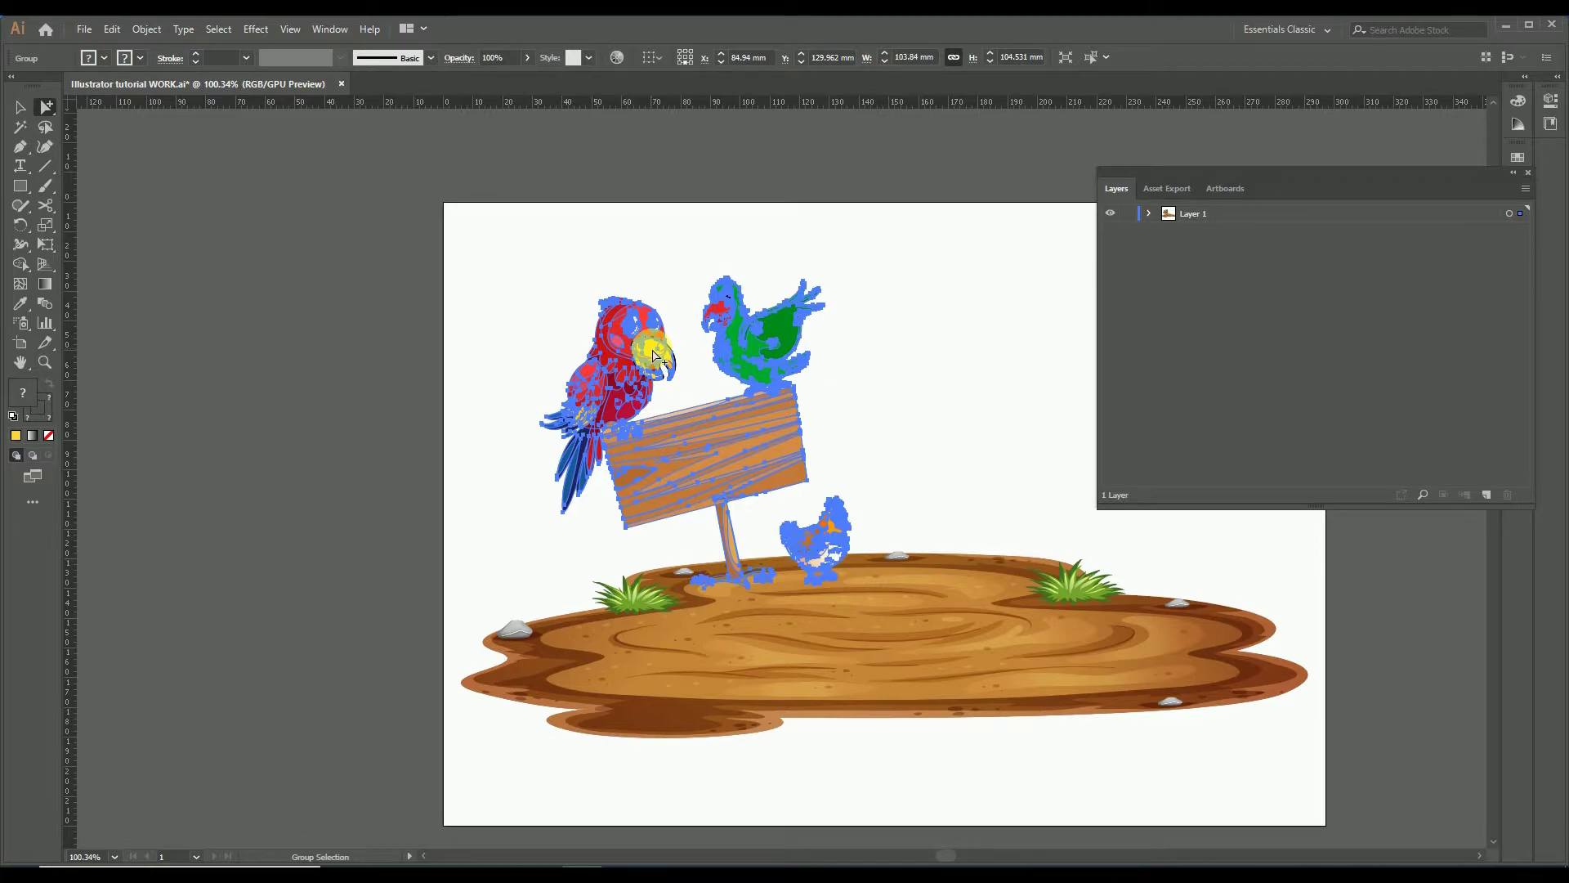
{"action": "left_click", "coordinate": [653, 350]}
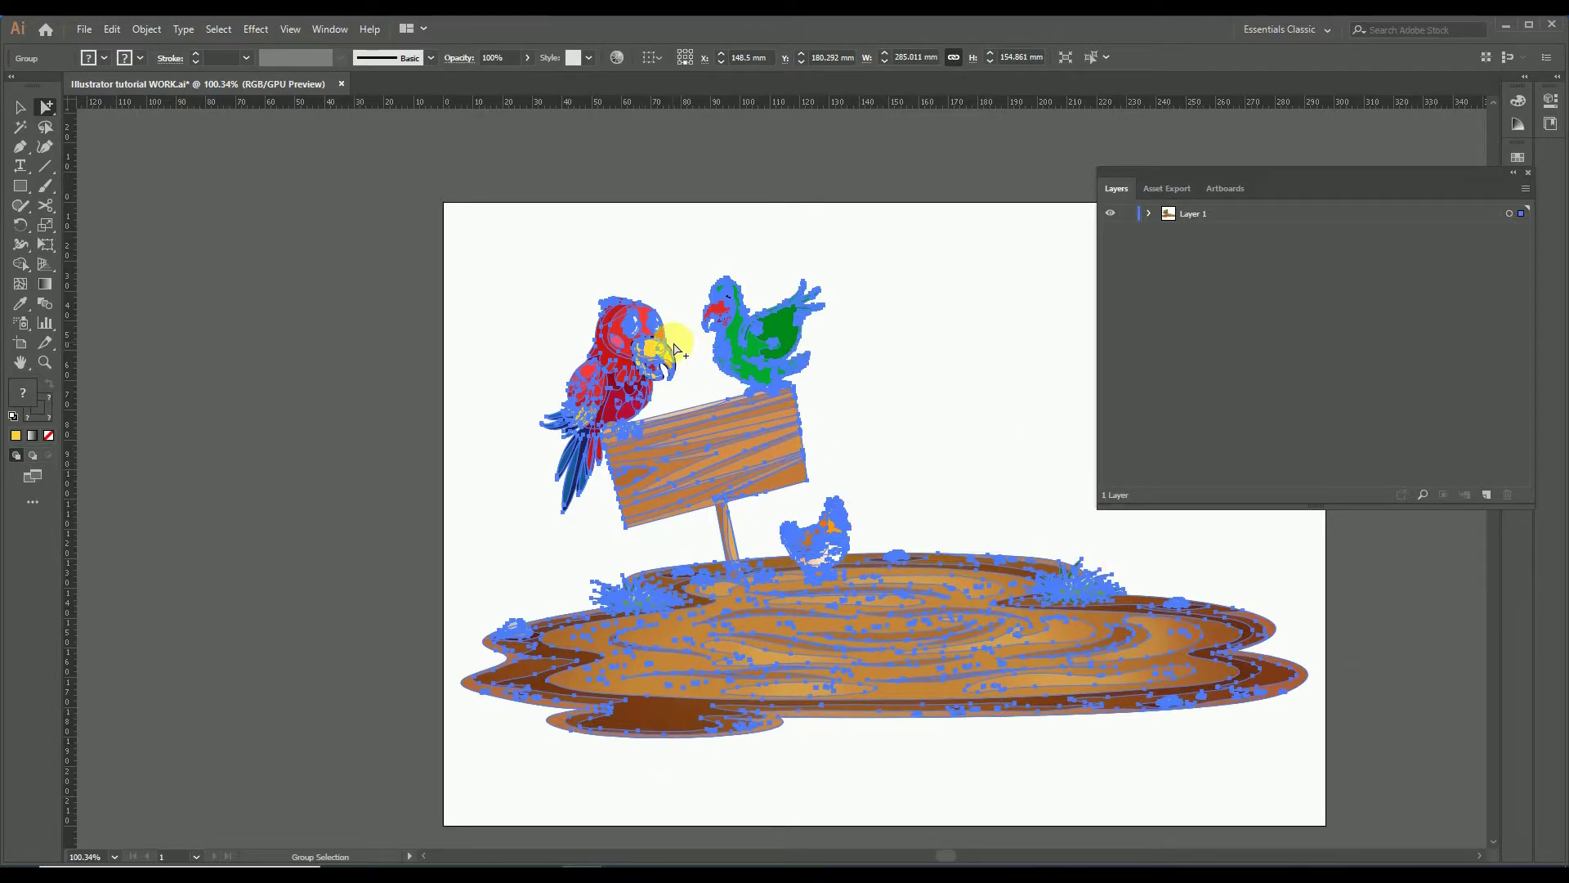
- Switch back to the Selection tool for the selected illustration around the red parrot
{"action": "mouse_move", "coordinate": [657, 349]}
{"action": "left_mouse_down"}
{"action": "mouse_move", "coordinate": [804, 359]}
{"action": "mouse_move", "coordinate": [666, 372]}
{"action": "left_mouse_up"}
{"action": "left_click_drag", "start_coordinate": [654, 364], "coordinate": [640, 282]}
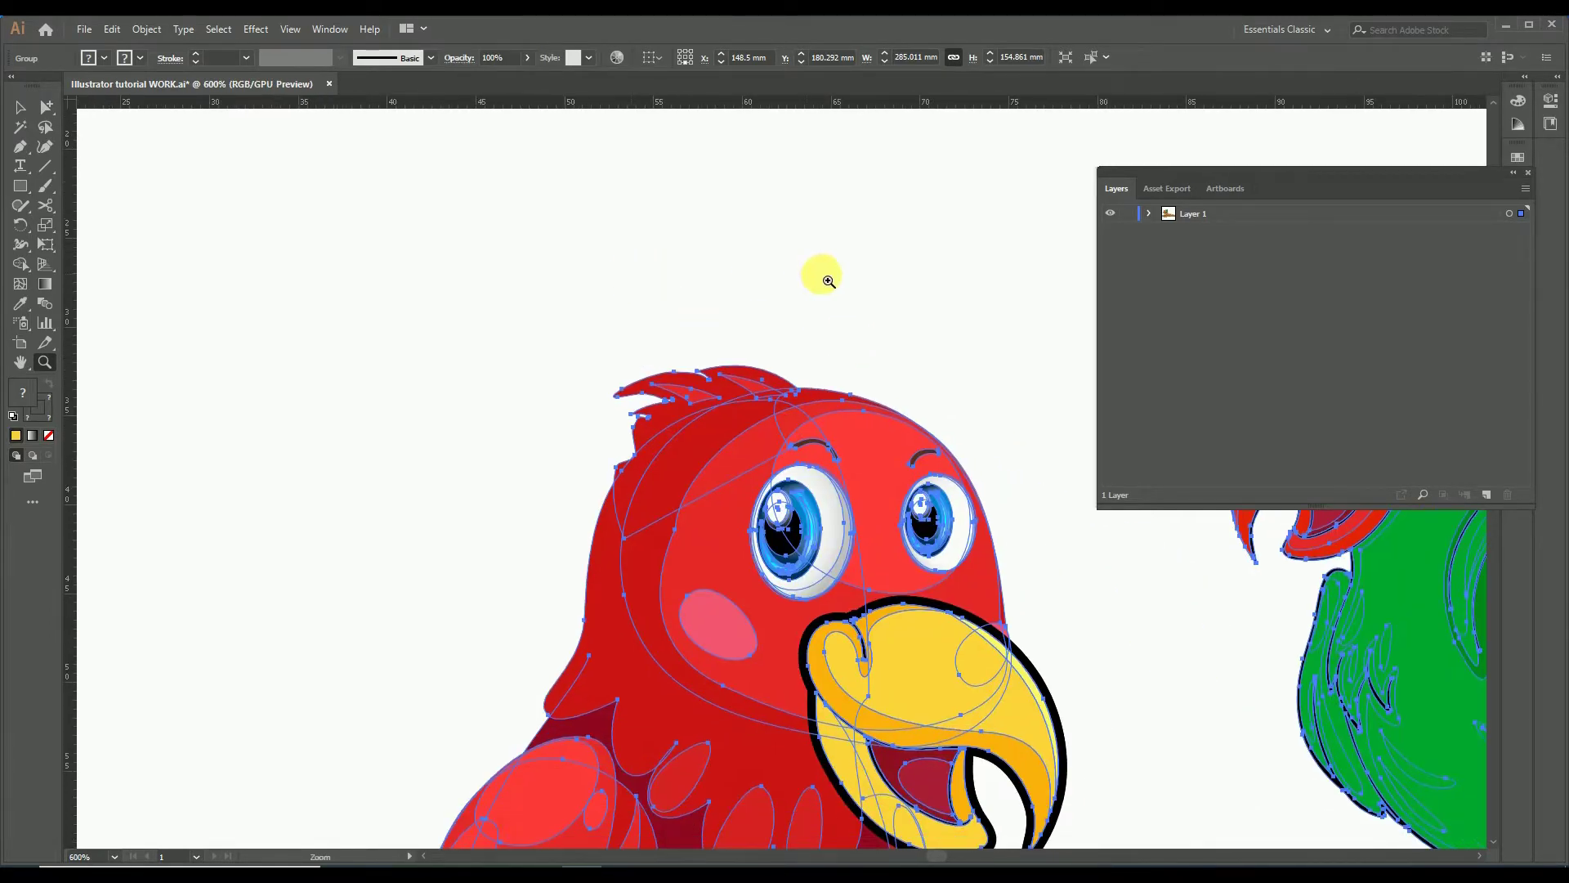
{"action": "left_click_drag", "start_coordinate": [824, 279], "coordinate": [620, 345]}
{"action": "key", "text": "b"}
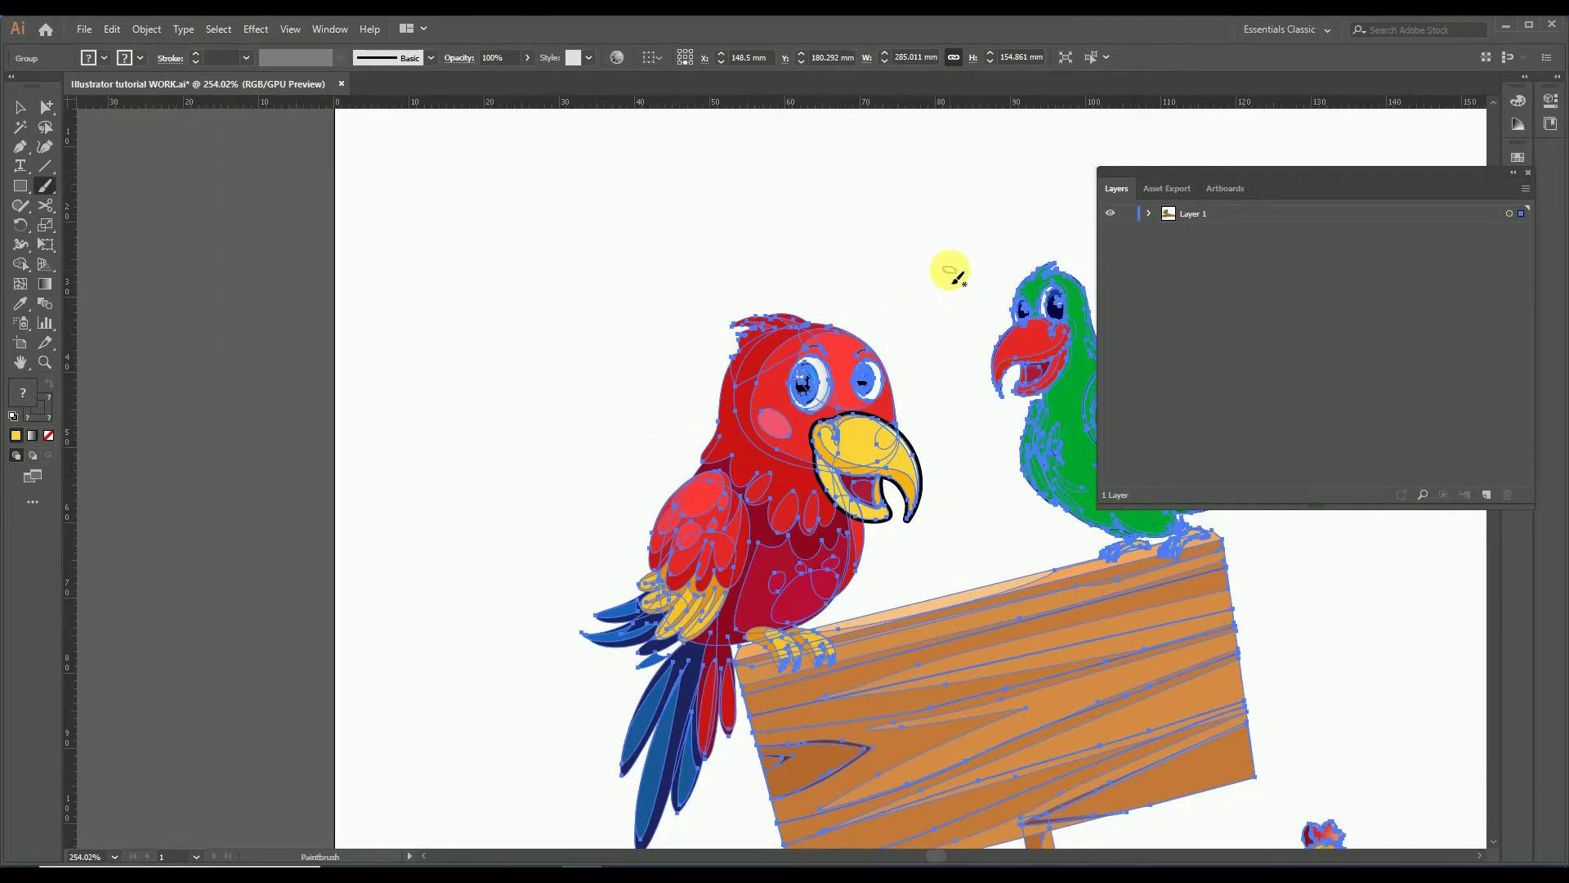
{"action": "key", "text": "v"}
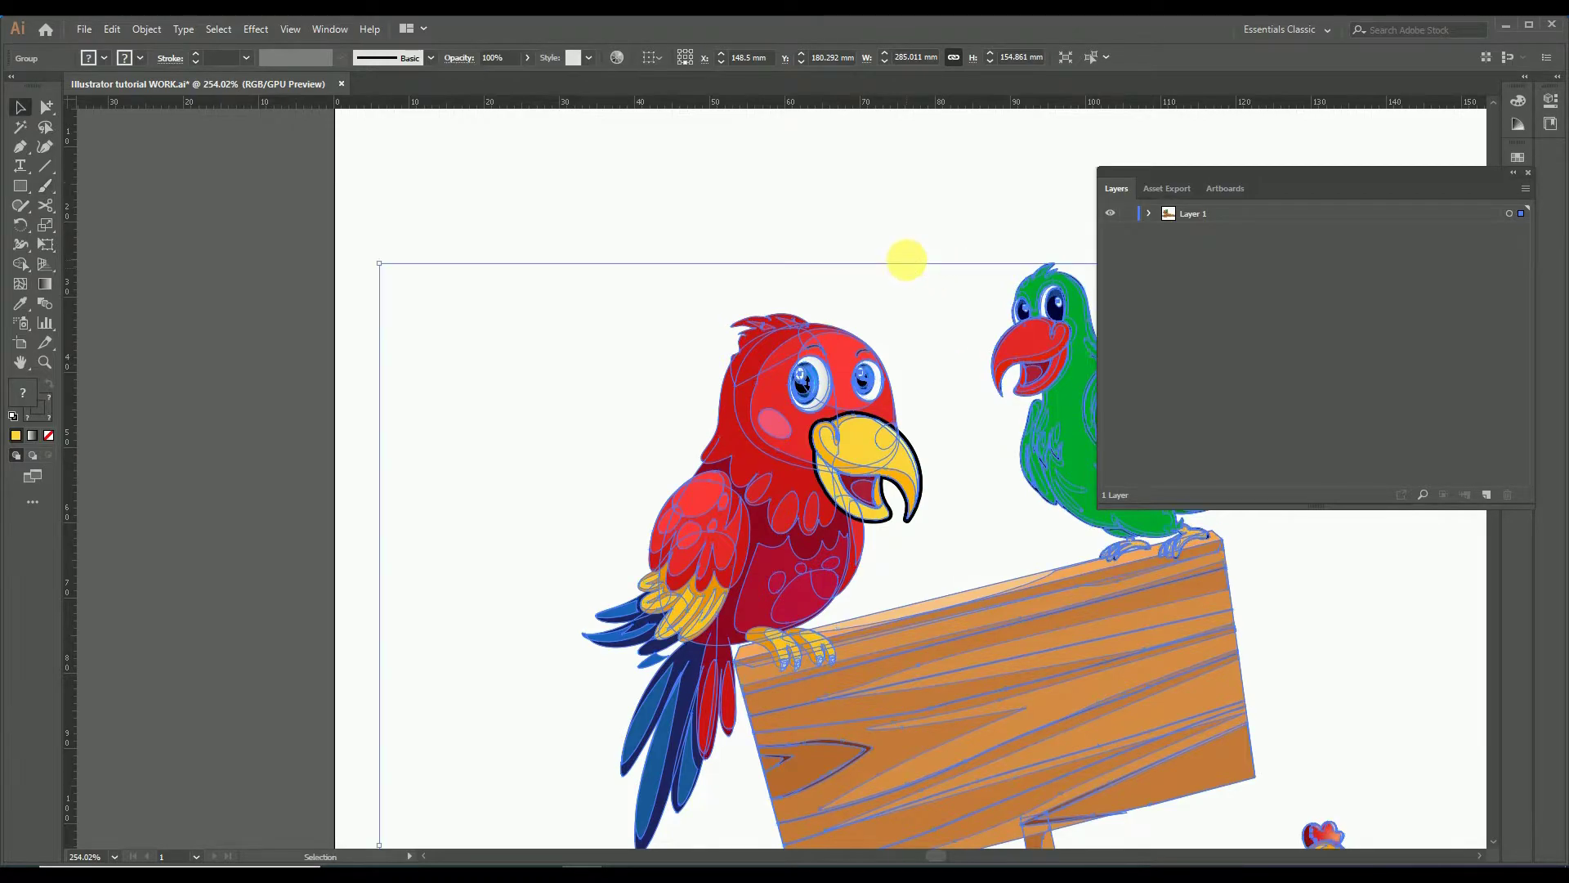
- Select the red parrot's whole beak group with the Group Selection tool, rotate it counterclockwise and shift it slightly on the face
{"action": "left_click", "coordinate": [678, 325]}
{"action": "left_click", "coordinate": [50, 106]}
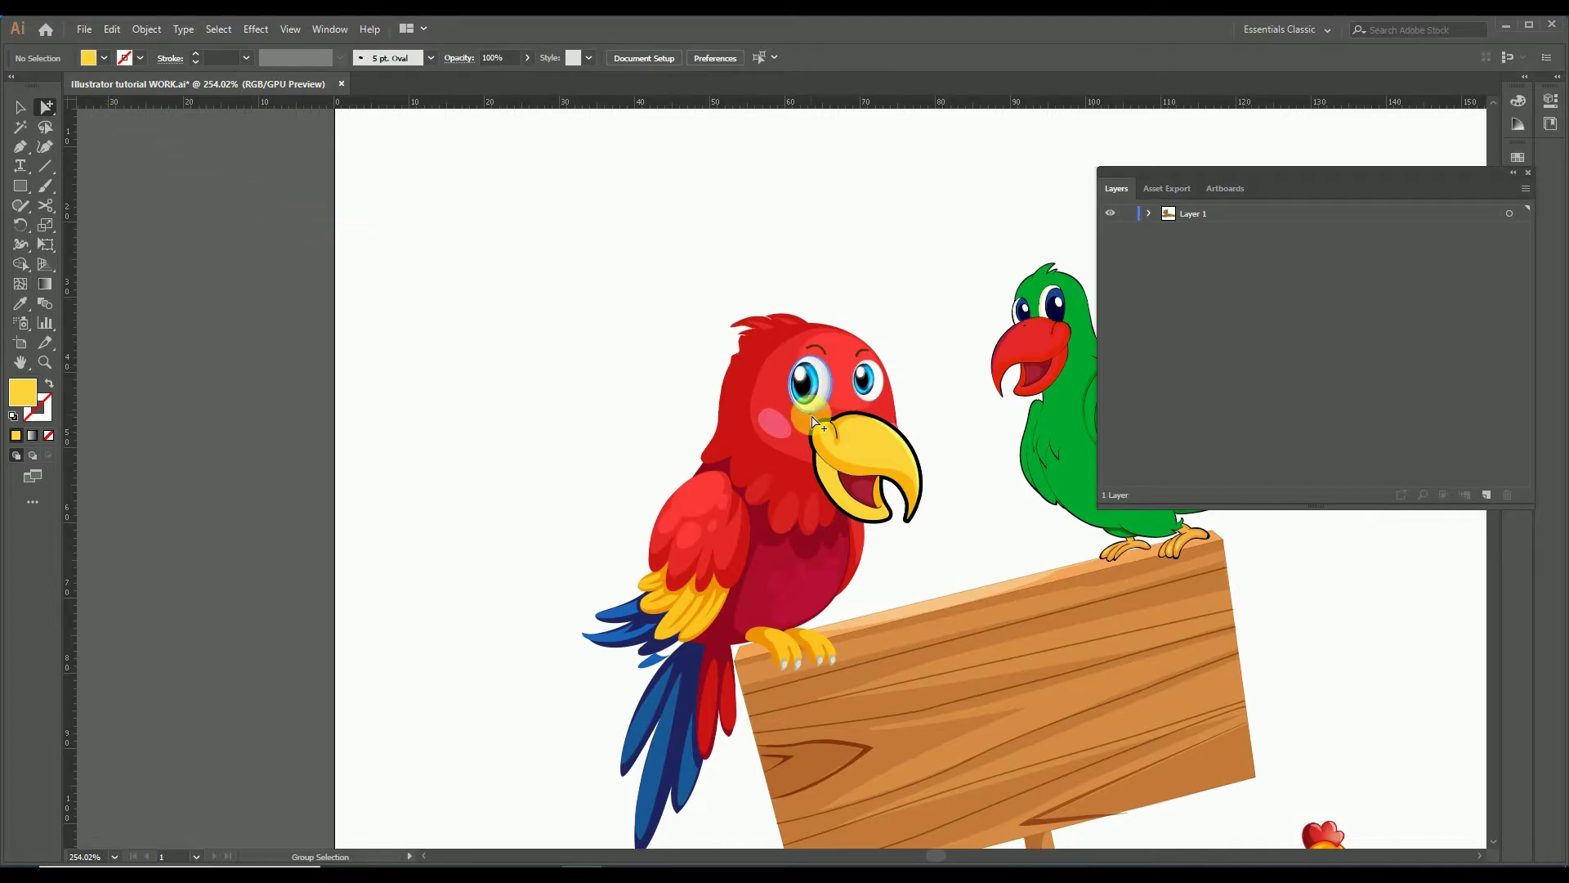
{"action": "left_click", "coordinate": [868, 448]}
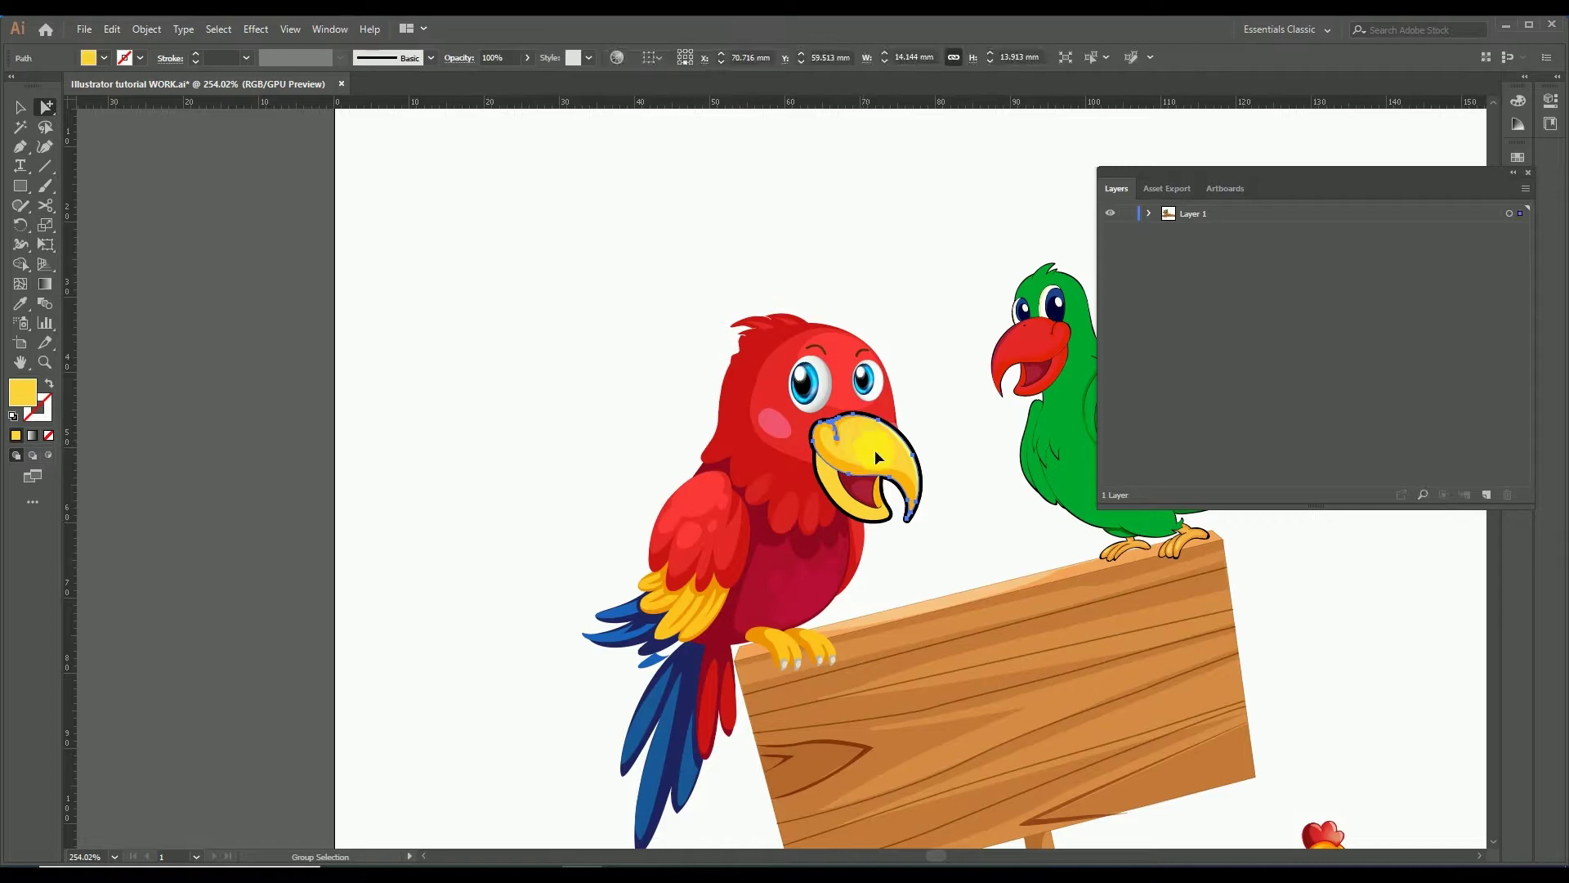
{"action": "left_click", "coordinate": [20, 107]}
{"action": "left_click_drag", "start_coordinate": [932, 418], "coordinate": [895, 358]}
{"action": "left_click_drag", "start_coordinate": [848, 469], "coordinate": [875, 441]}
- Recolour the red parrot's selected beak group with a bright blue fill and deselect it
{"action": "double_click", "coordinate": [25, 396]}
{"action": "left_click", "coordinate": [774, 333]}
{"action": "left_click", "coordinate": [951, 345]}
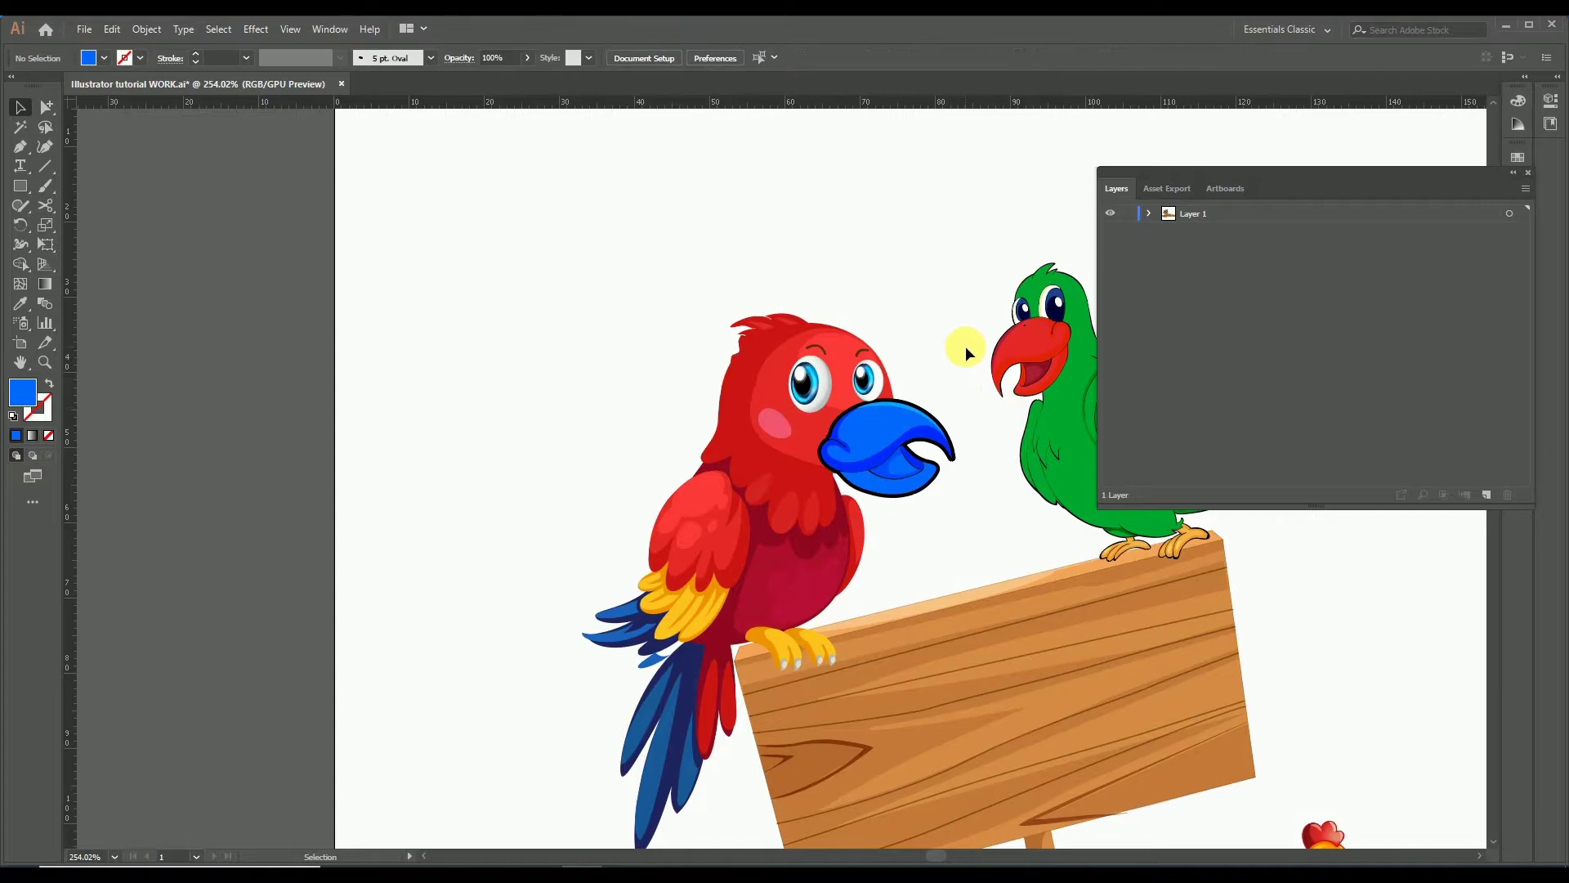
- Reselect the blue beak group with the Group Selection tool, give it a golden yellow fill and deselect it
{"action": "key", "text": "a"}
{"action": "scroll", "coordinate": [646, 400], "scroll_direction": "up", "scroll_amount": 2}
{"action": "double_click", "coordinate": [23, 395]}
{"action": "left_click_drag", "start_coordinate": [804, 413], "coordinate": [803, 520]}
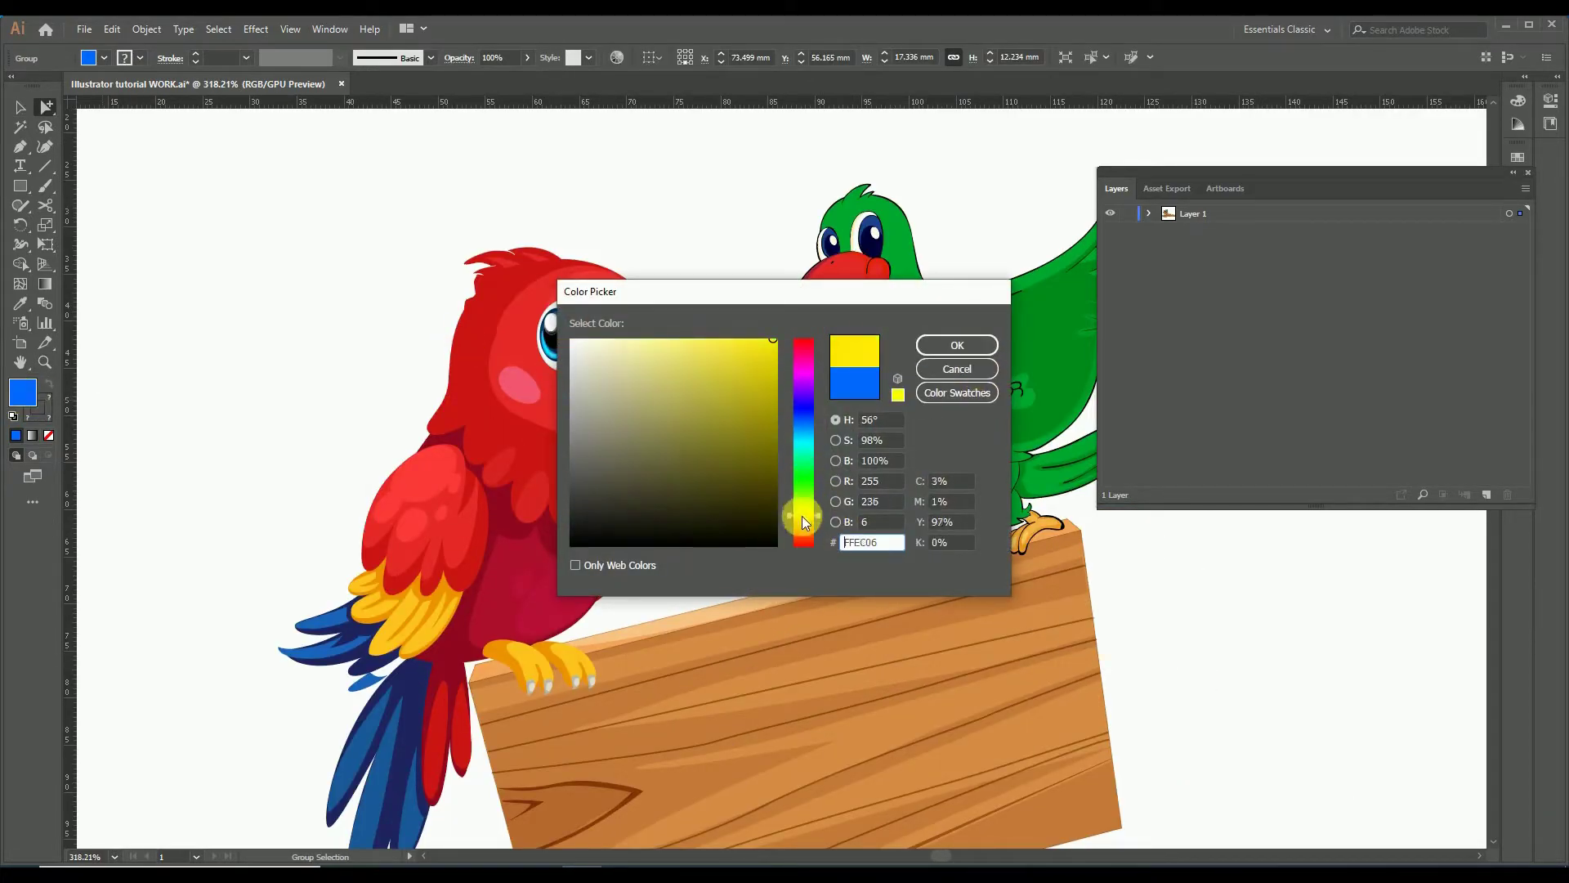
{"action": "left_click", "coordinate": [955, 345]}
{"action": "key", "text": "z"}
{"action": "left_click", "coordinate": [637, 395], "text": "alt"}
{"action": "key", "text": "v"}
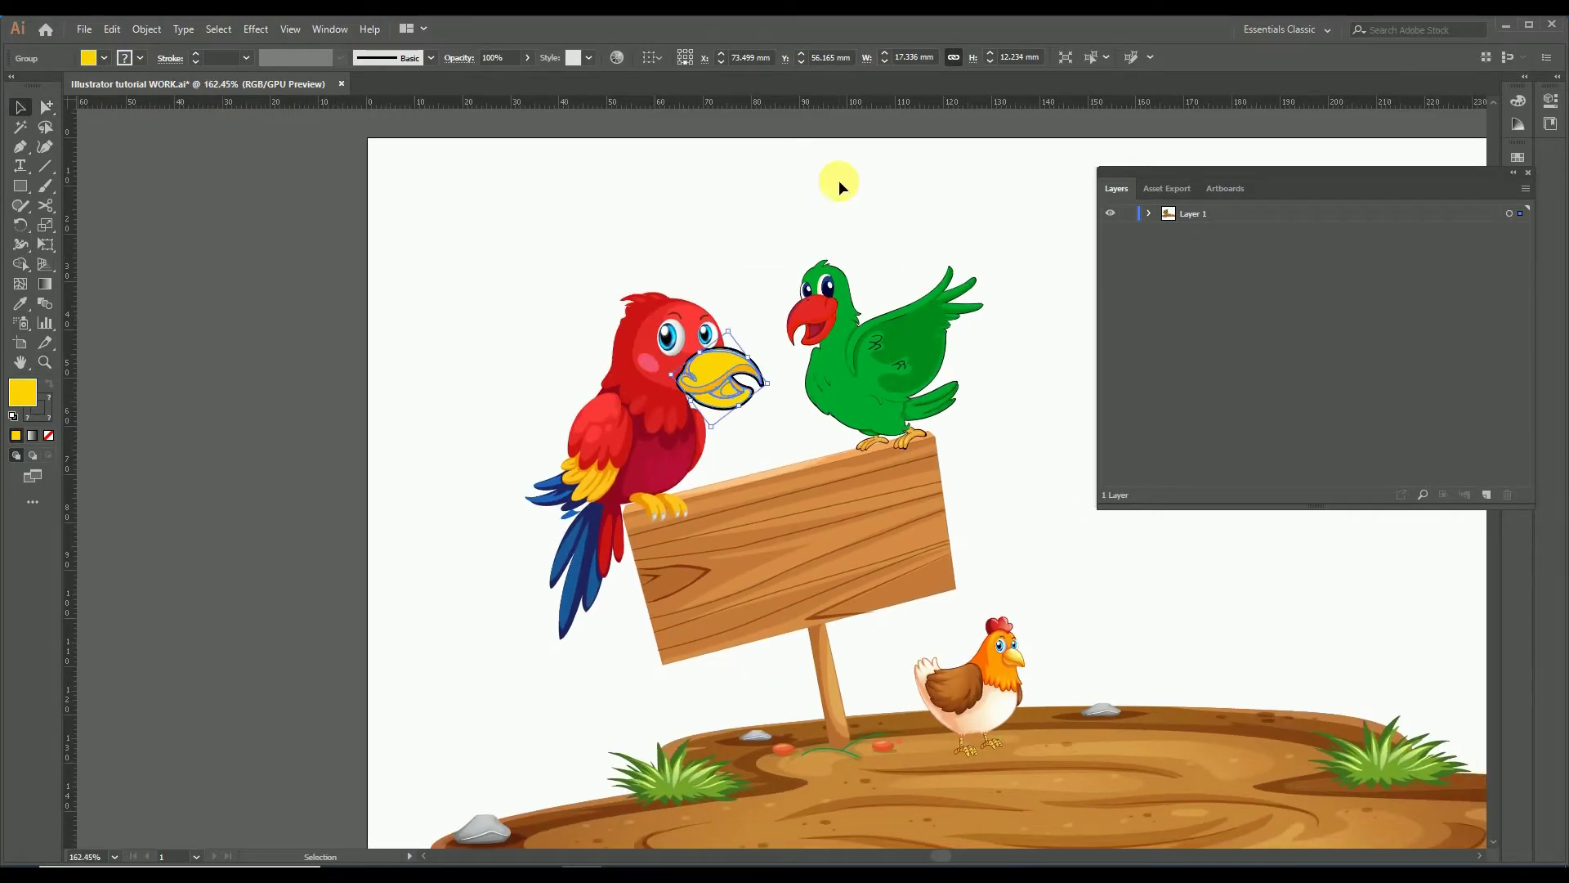
{"action": "left_click", "coordinate": [841, 183]}
- Select the hen's comb, head and wing parts by drawing a Group Selection marquee over its upper body
{"action": "key", "text": "z"}
{"action": "left_click", "coordinate": [858, 235], "text": "alt"}
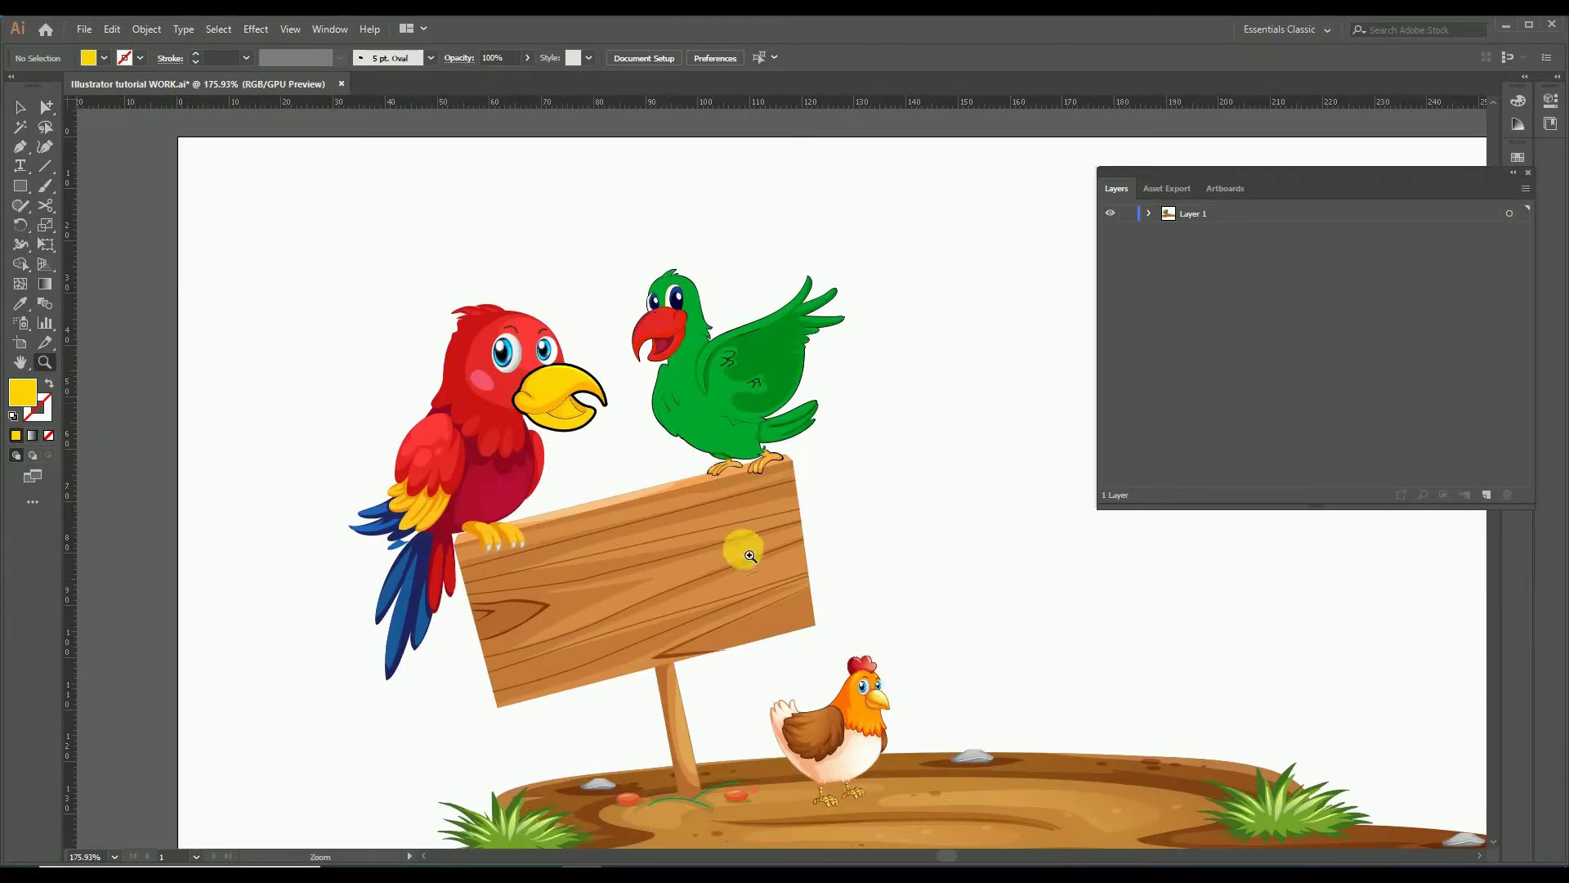
{"action": "left_click_drag", "start_coordinate": [894, 623], "coordinate": [802, 473]}
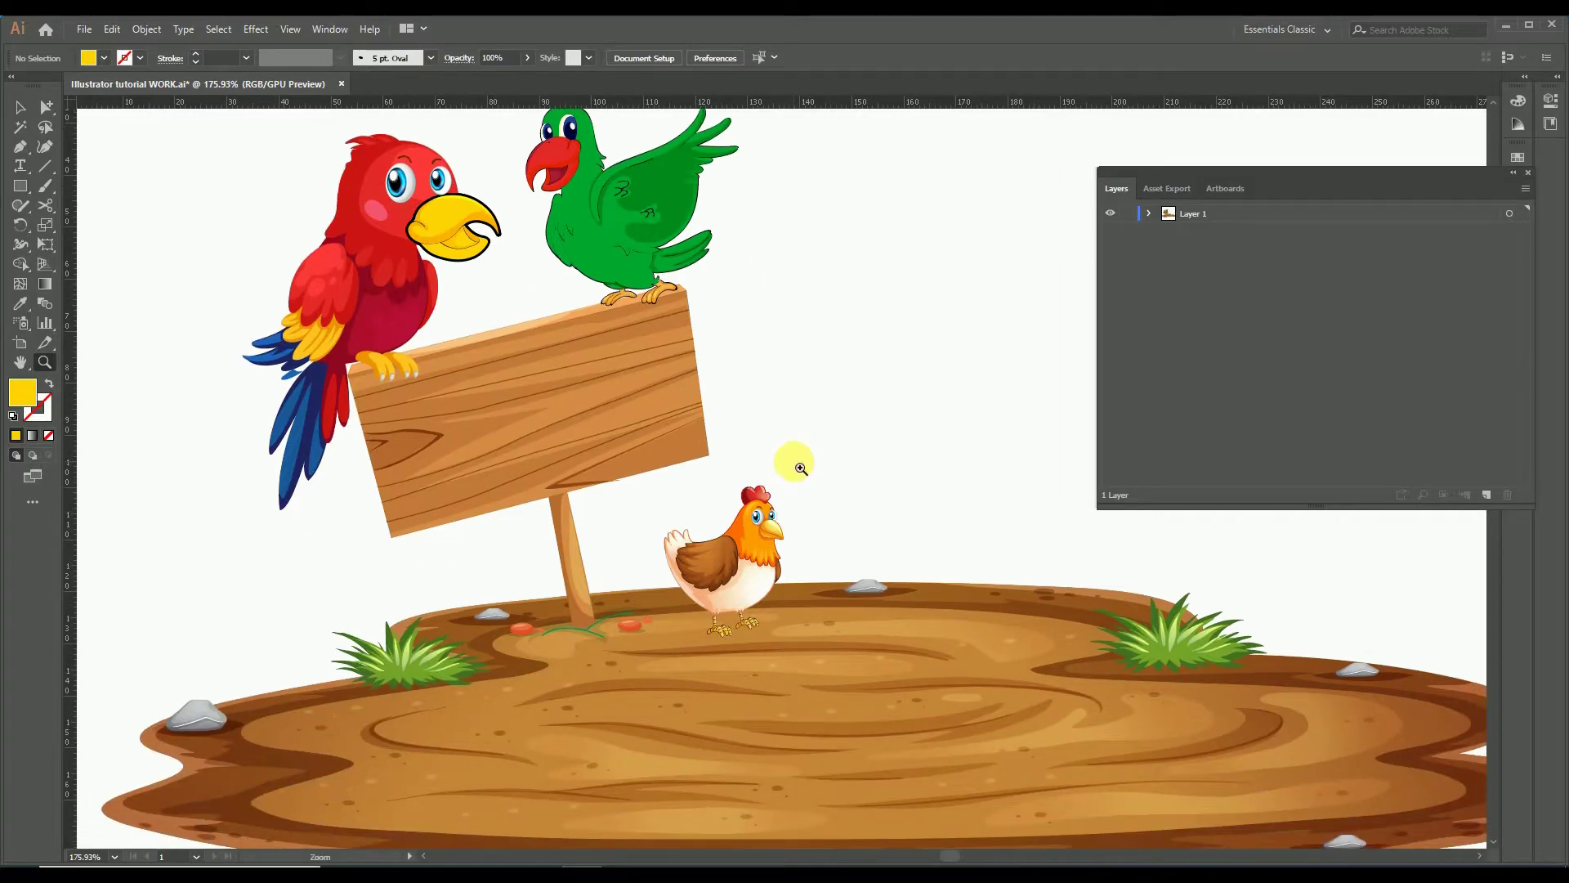
{"action": "left_click_drag", "start_coordinate": [728, 520], "coordinate": [705, 491]}
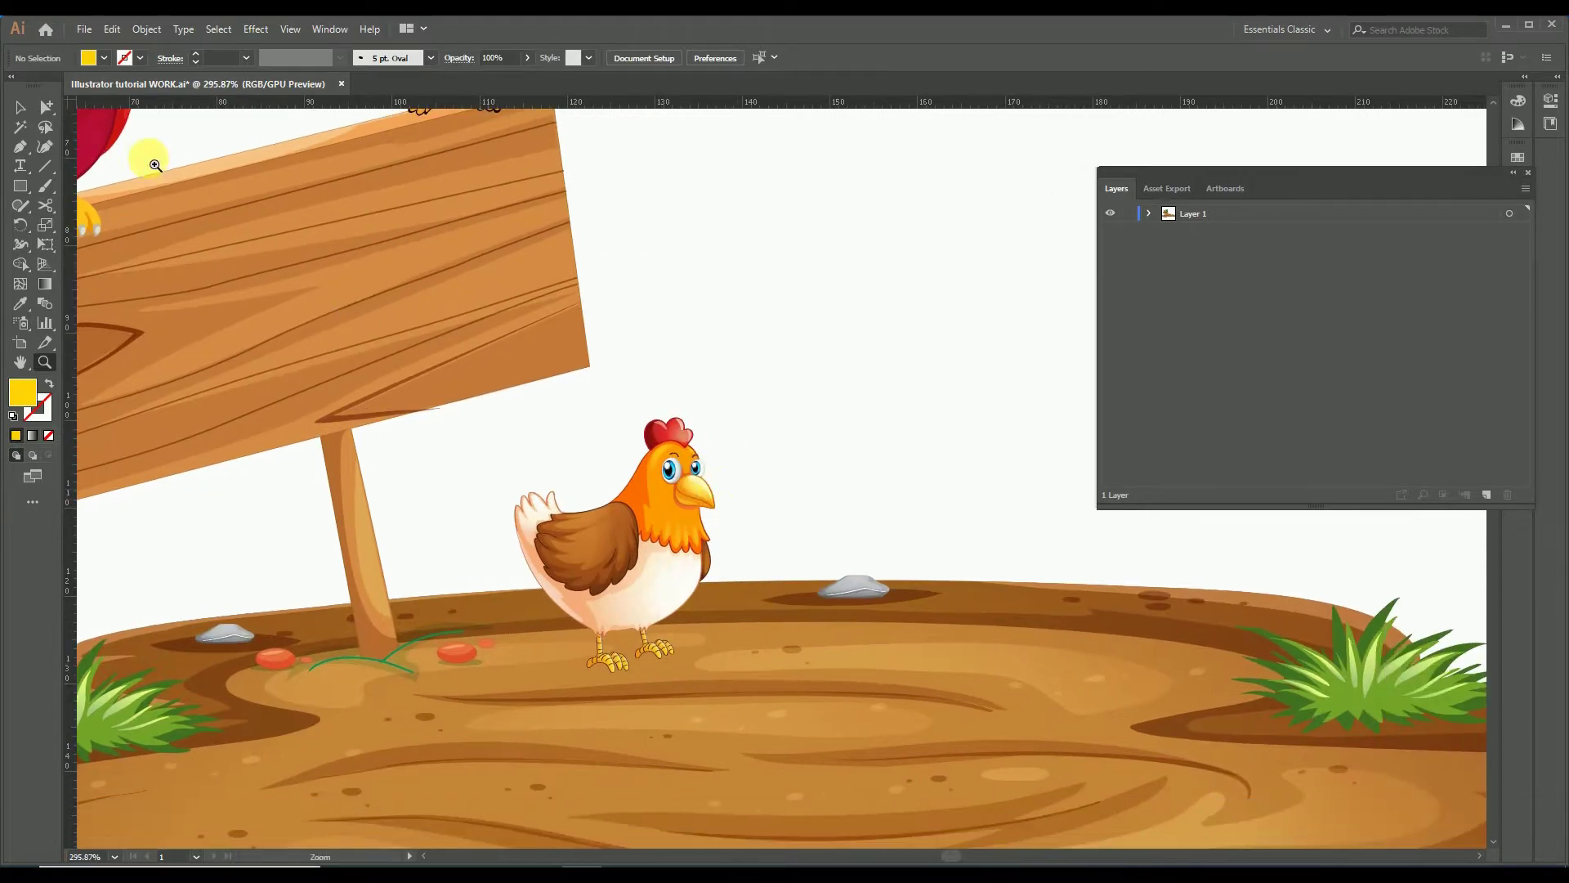
{"action": "left_click", "coordinate": [46, 107]}
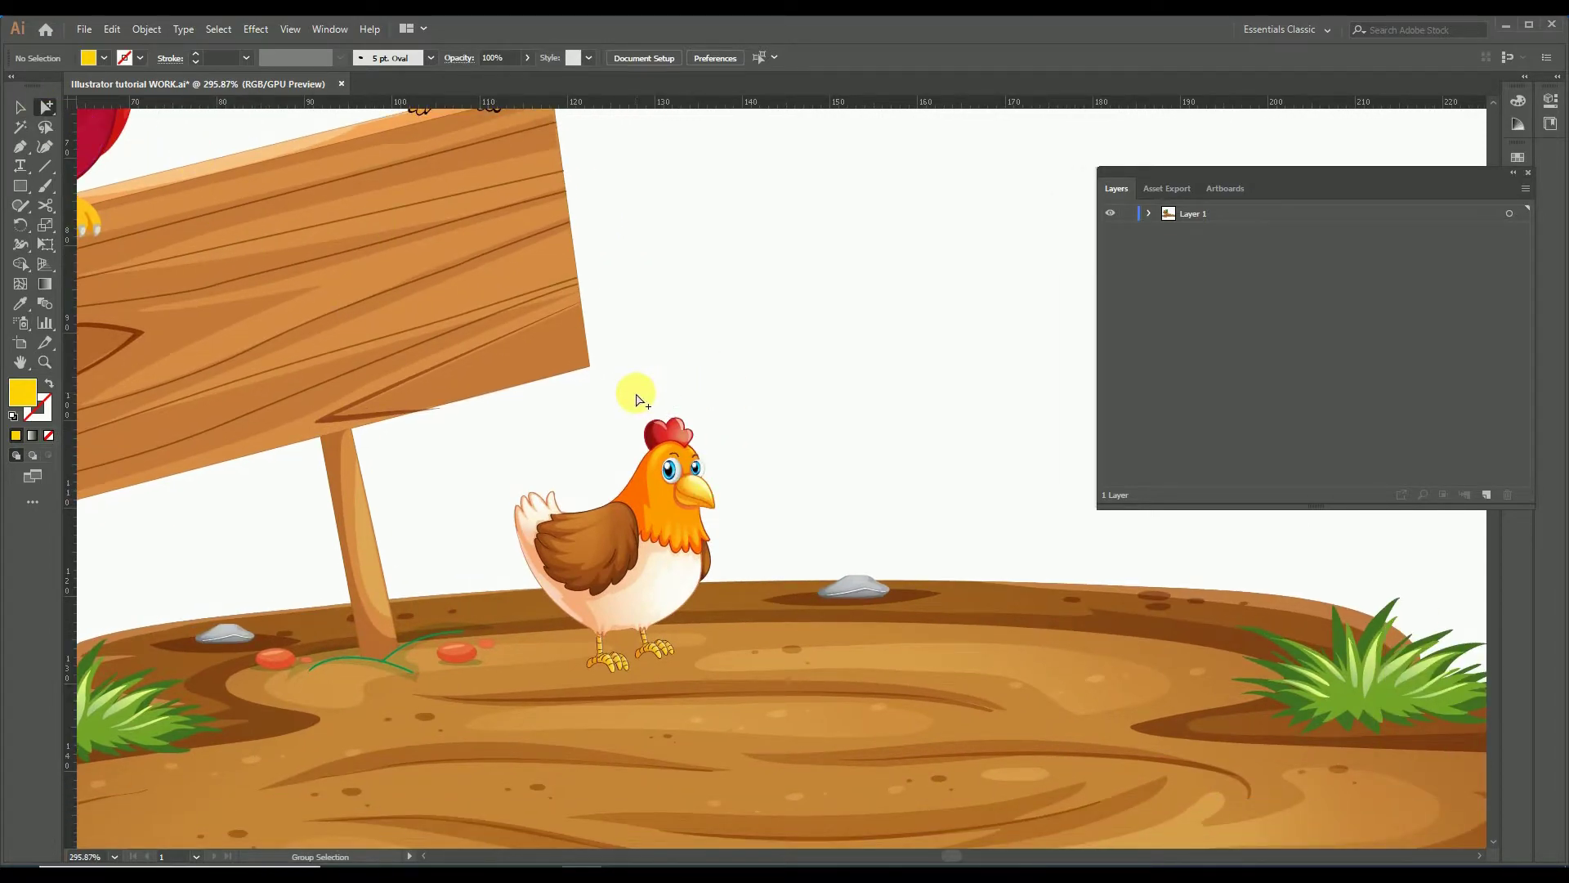
{"action": "left_click_drag", "start_coordinate": [629, 402], "coordinate": [891, 508]}
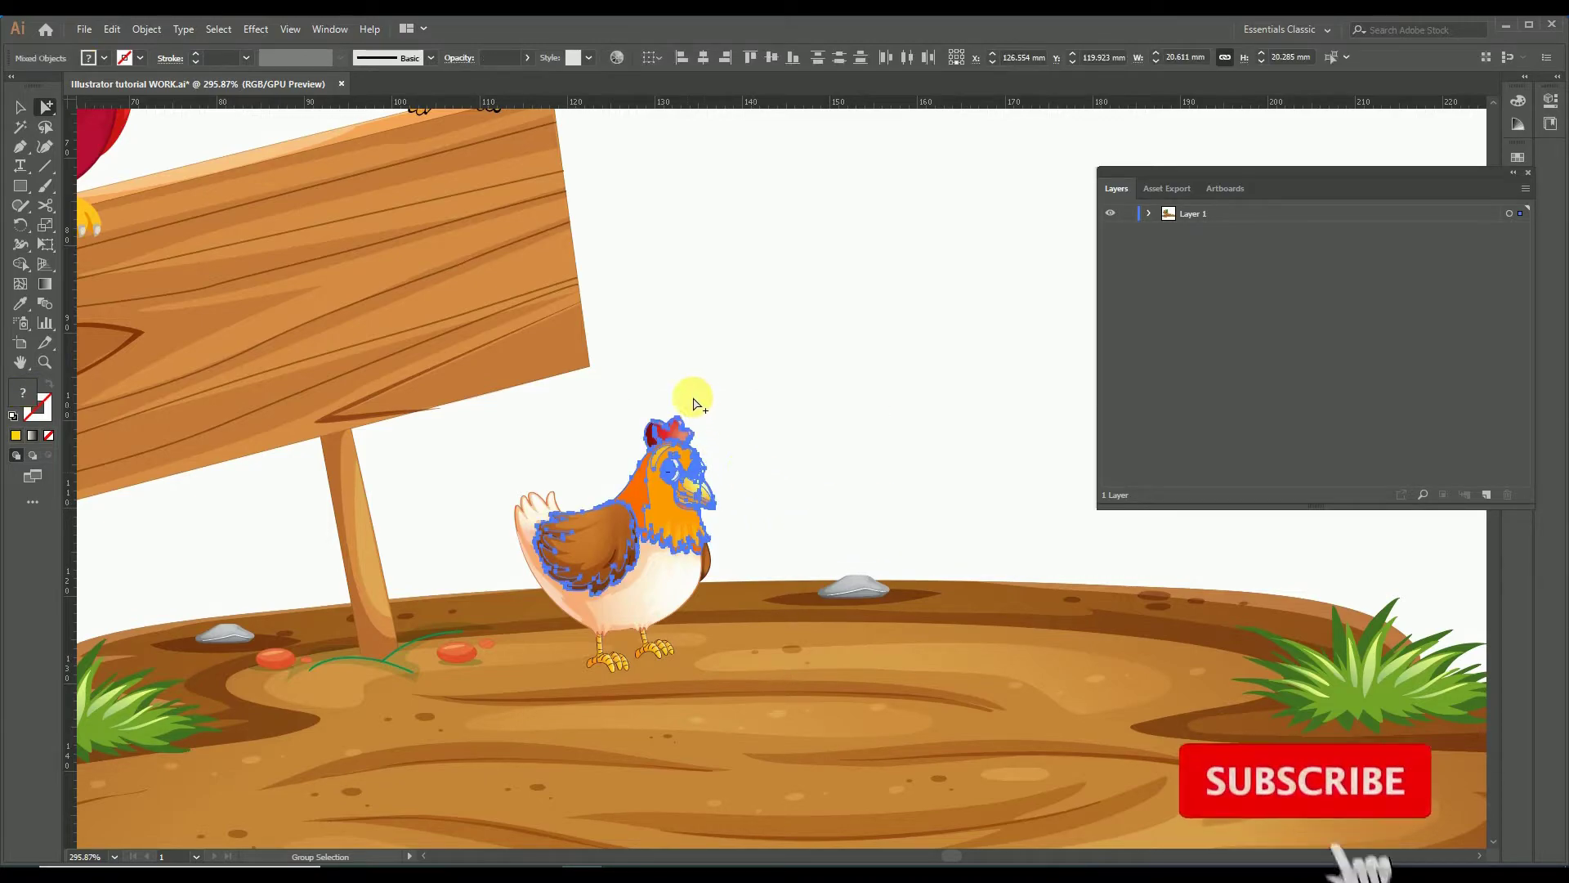
{"action": "left_click", "coordinate": [663, 396]}
{"action": "left_click_drag", "start_coordinate": [626, 377], "coordinate": [834, 494]}
- Try moving the hen's selected parts away from its body with the Group Selection tool, undoing the first two moves
{"action": "left_click_drag", "start_coordinate": [685, 489], "coordinate": [833, 428]}
{"action": "key", "text": "ctrl+z"}
{"action": "left_click_drag", "start_coordinate": [687, 490], "coordinate": [789, 456]}
{"action": "key", "text": "ctrl+z"}
{"action": "left_click_drag", "start_coordinate": [676, 518], "coordinate": [720, 456]}
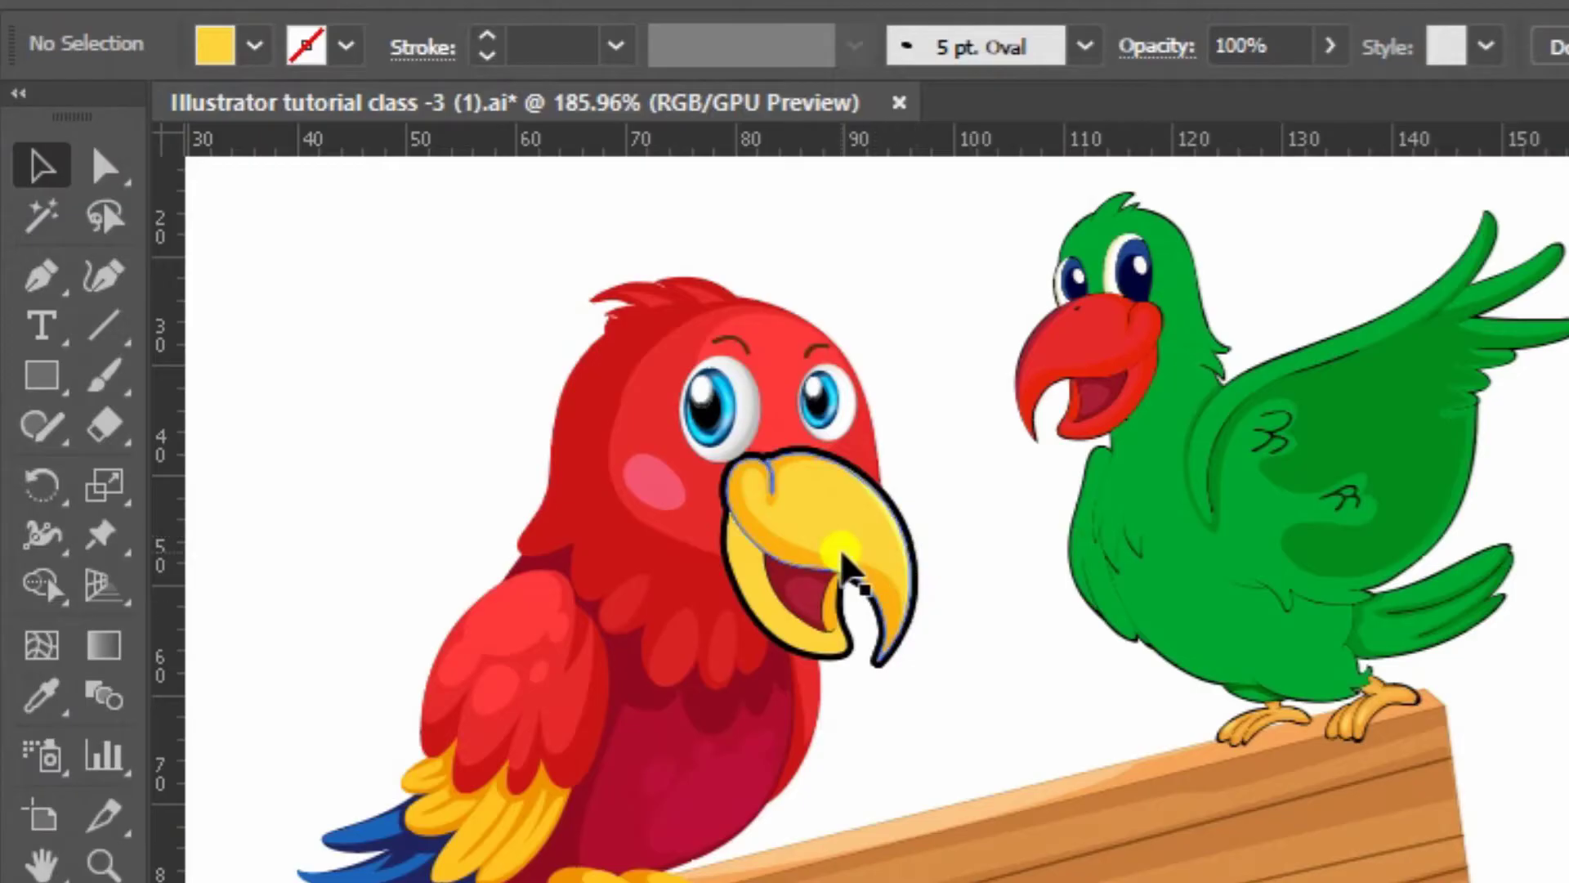
- Select the red parrot's whole beak by temporarily turning Direct Selection into Group Selection, then test-move it and undo the move
{"action": "left_click", "coordinate": [111, 168]}
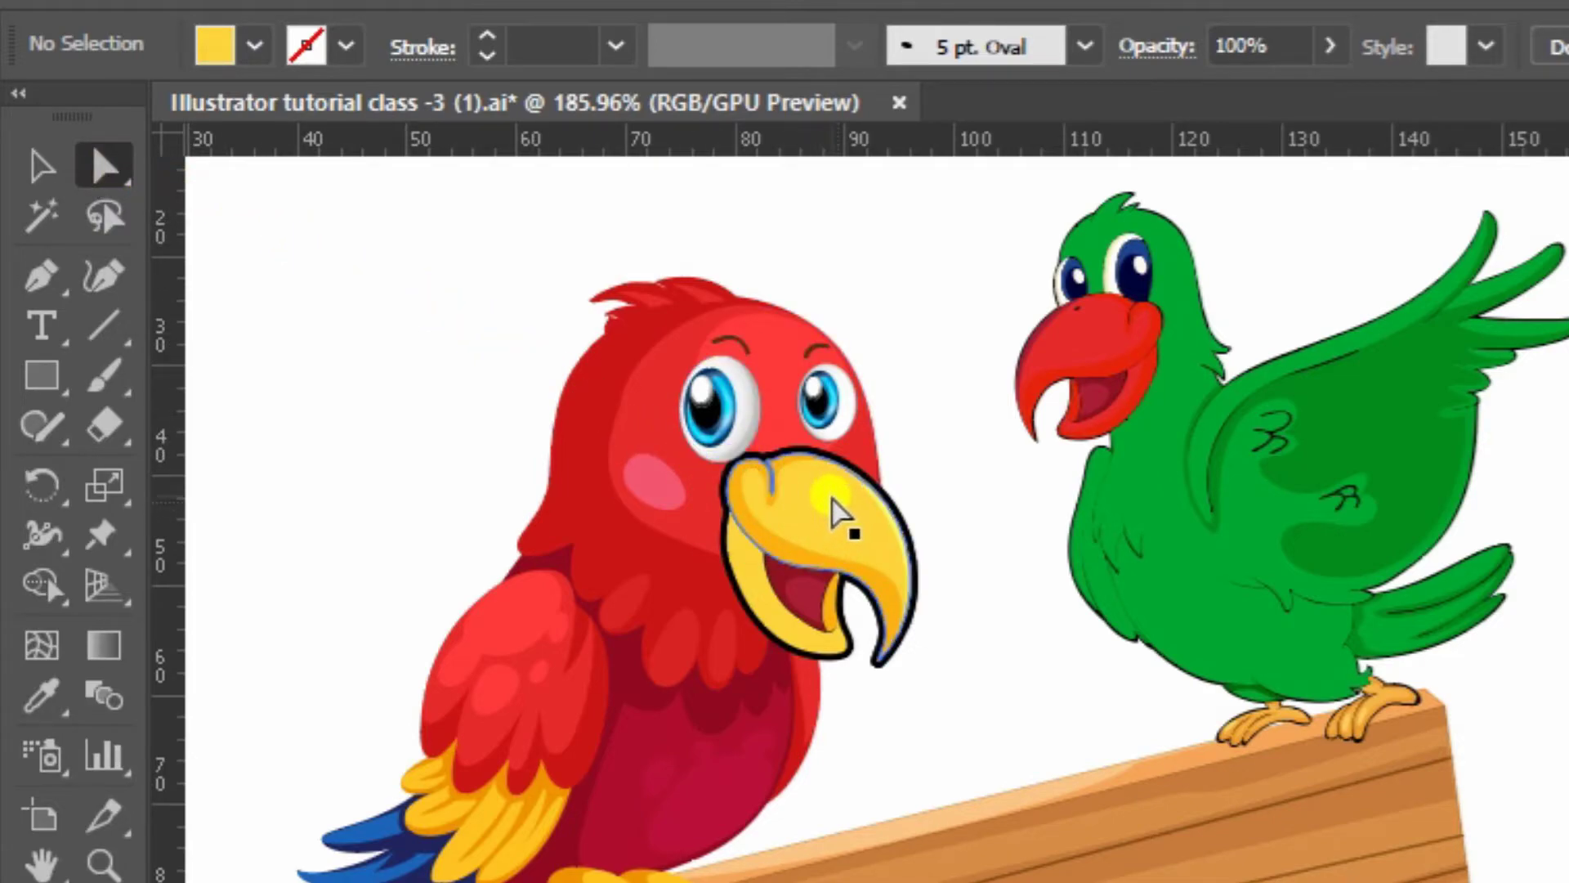
{"action": "key", "text": "alt"}
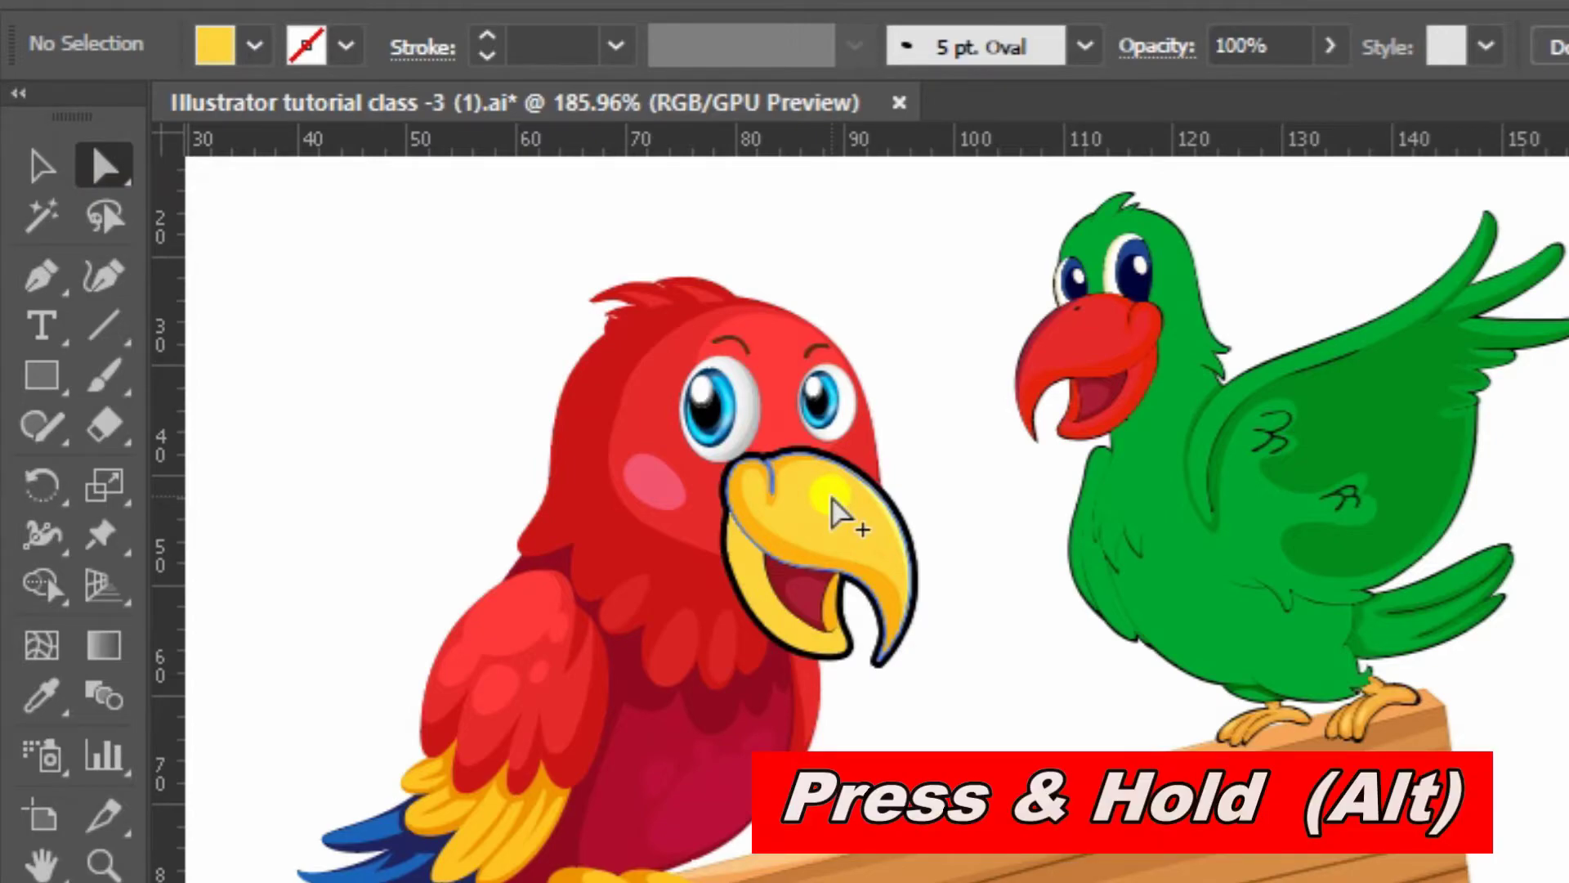
{"action": "left_click", "coordinate": [834, 513], "text": "alt"}
{"action": "left_click", "coordinate": [834, 514], "text": "alt"}
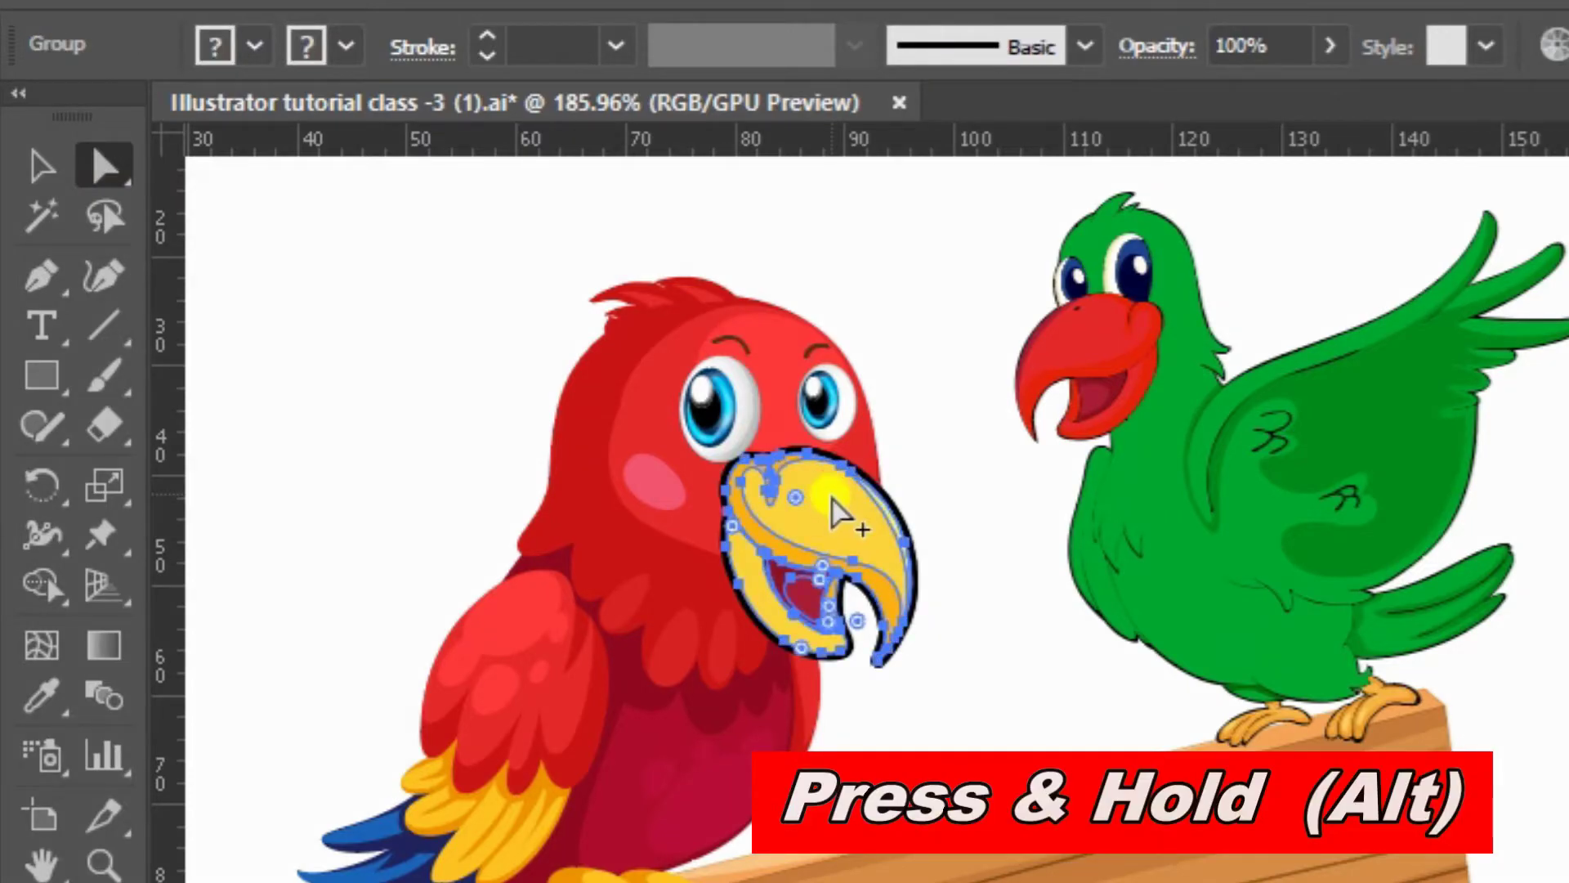
{"action": "left_click_drag", "start_coordinate": [827, 520], "coordinate": [939, 603]}
{"action": "key", "text": "ctrl+z"}
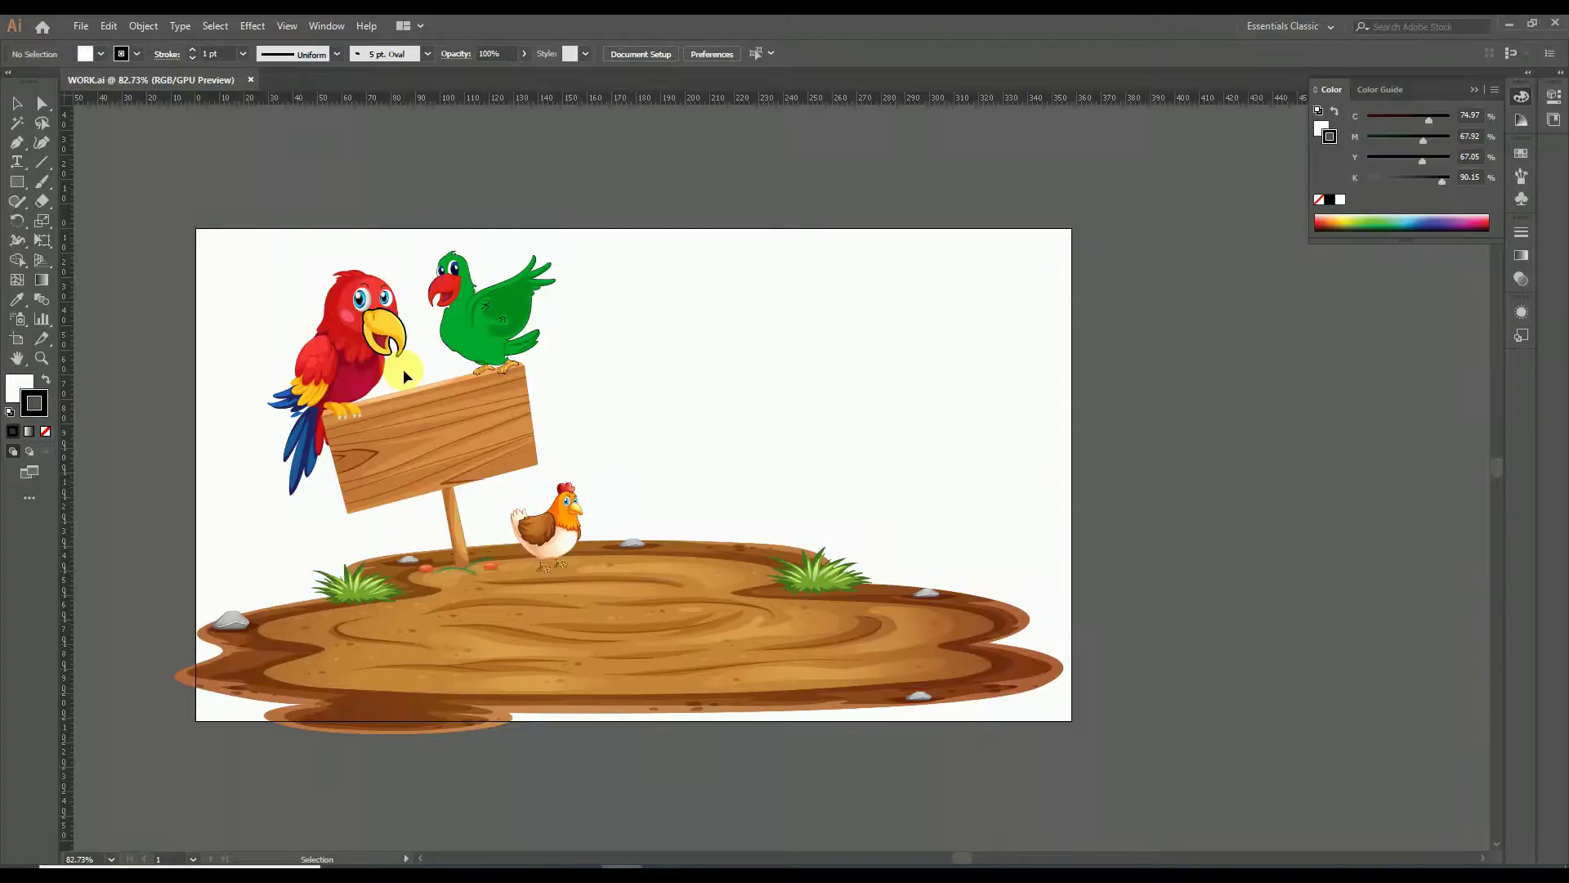
- Select the entire grouped illustration in WORK.ai and close that document
{"action": "left_click", "coordinate": [562, 532]}
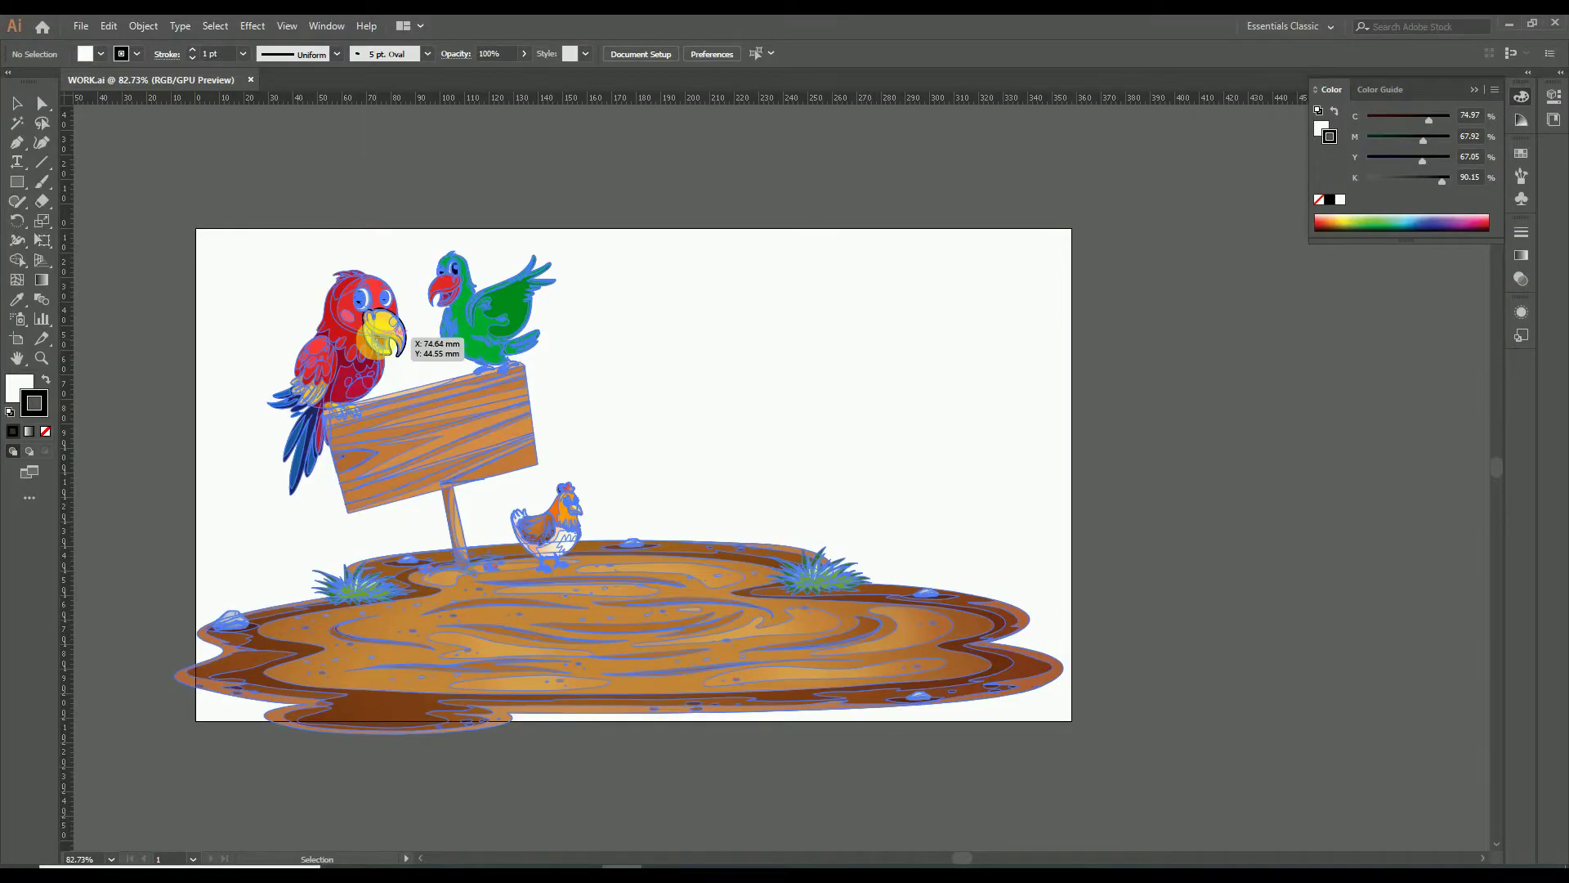
{"action": "left_click", "coordinate": [607, 214]}
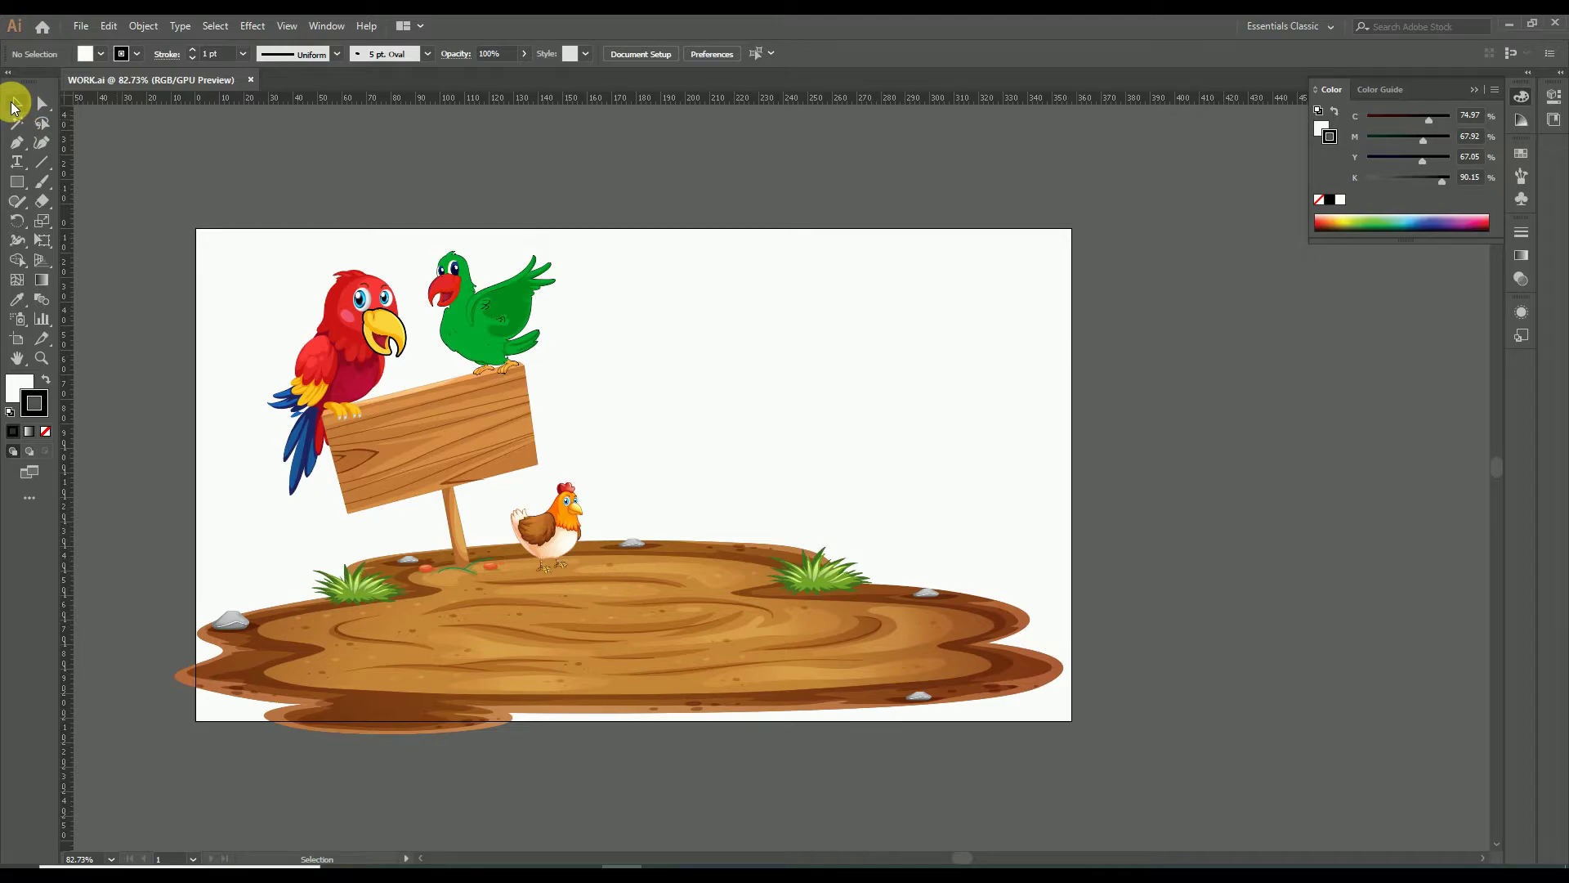
{"action": "left_click", "coordinate": [377, 336]}
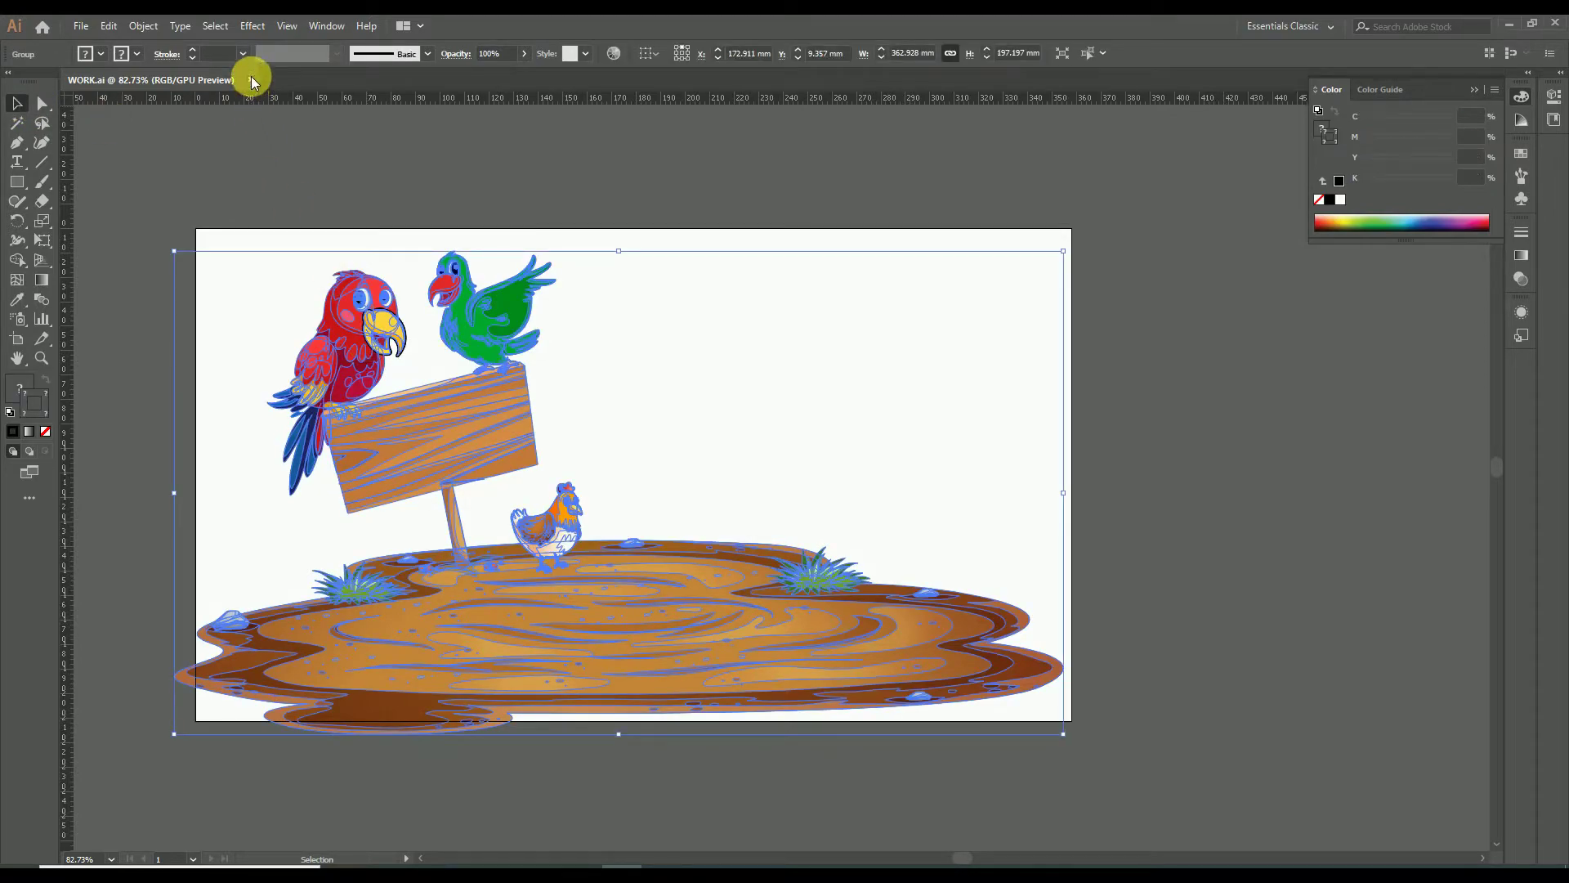
{"action": "left_click", "coordinate": [251, 79]}
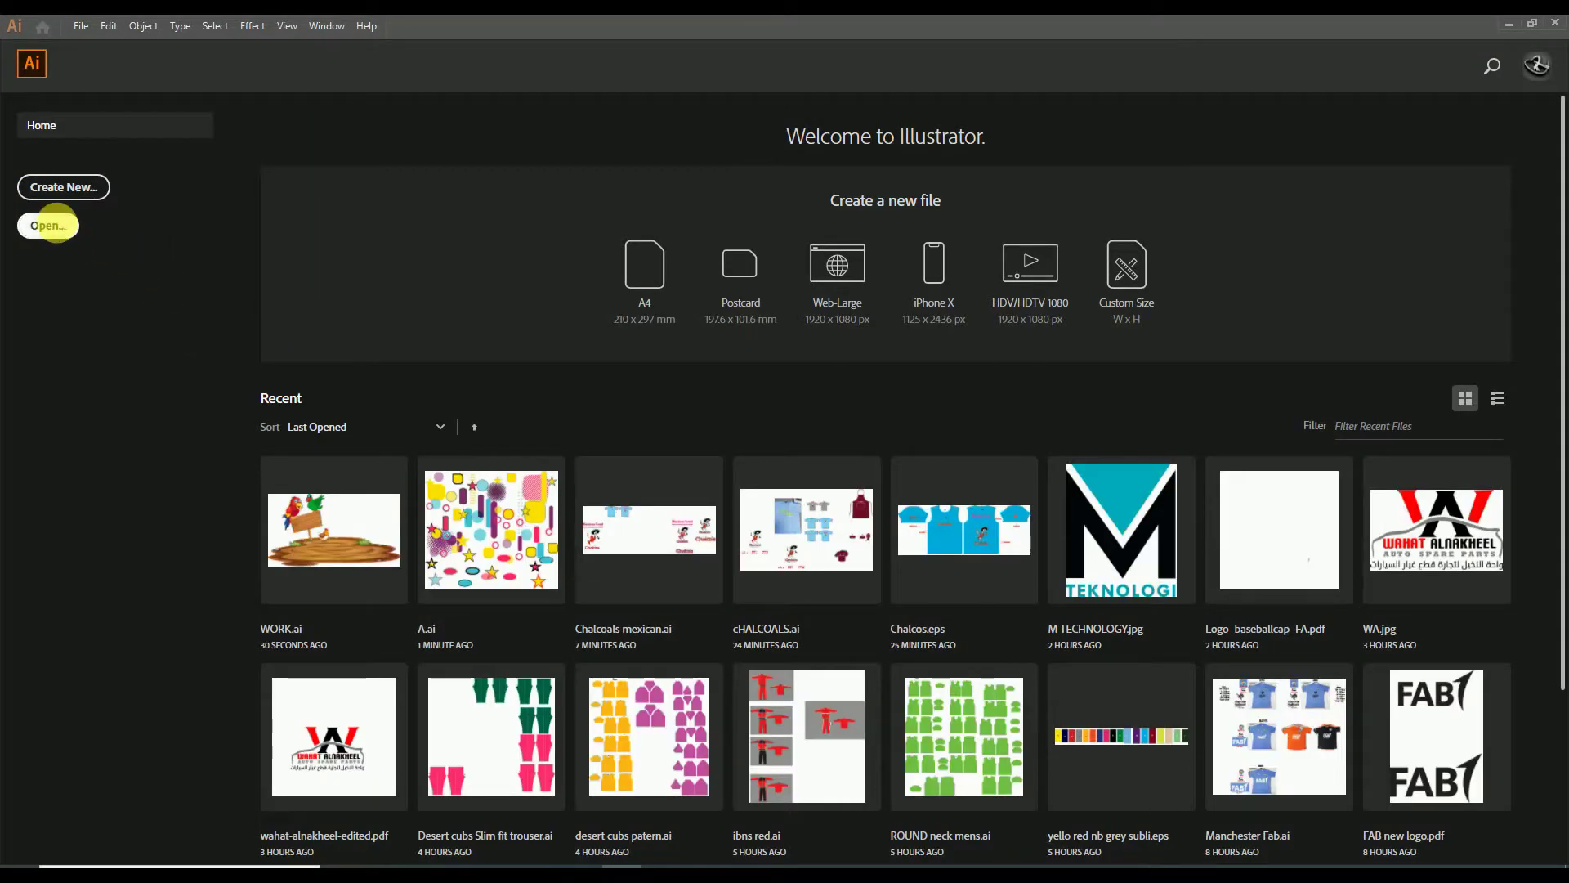
- Open the A.ai document and bring its whole artboard of coloured shapes into view
{"action": "left_click", "coordinate": [54, 225]}
{"action": "double_click", "coordinate": [560, 374]}
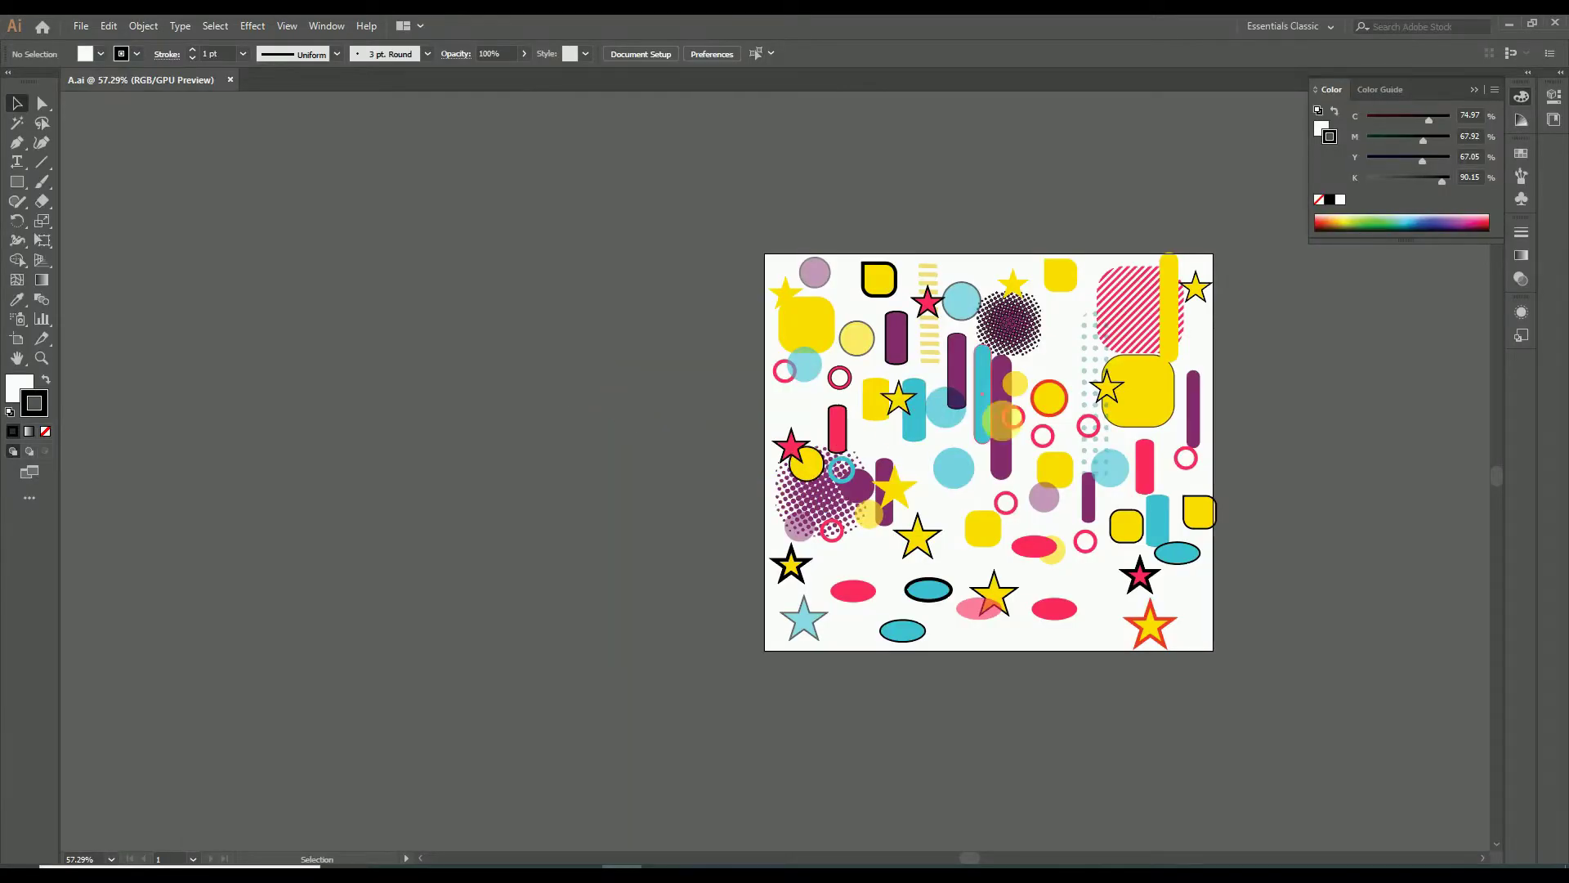
{"action": "key", "text": "space"}
{"action": "left_click_drag", "start_coordinate": [1141, 453], "coordinate": [829, 466]}
{"action": "key", "text": "z"}
{"action": "left_click_drag", "start_coordinate": [591, 500], "coordinate": [662, 495]}
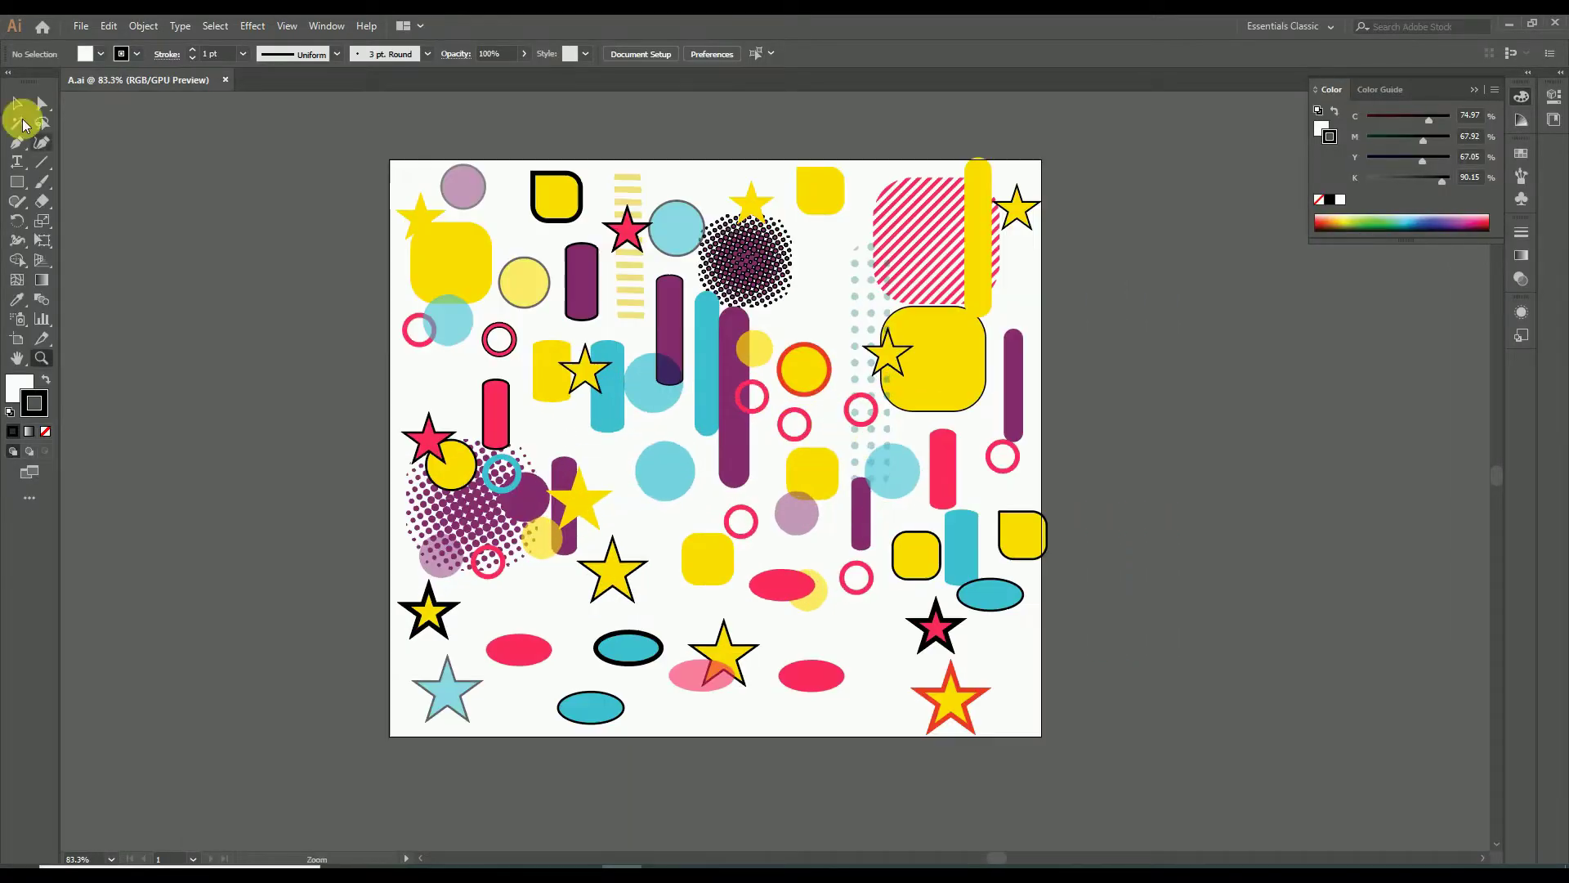
- Compare fill and stroke by selecting the large yellow square, the striped shape, the black-outlined yellow shape and the pink star
{"action": "left_click", "coordinate": [464, 271]}
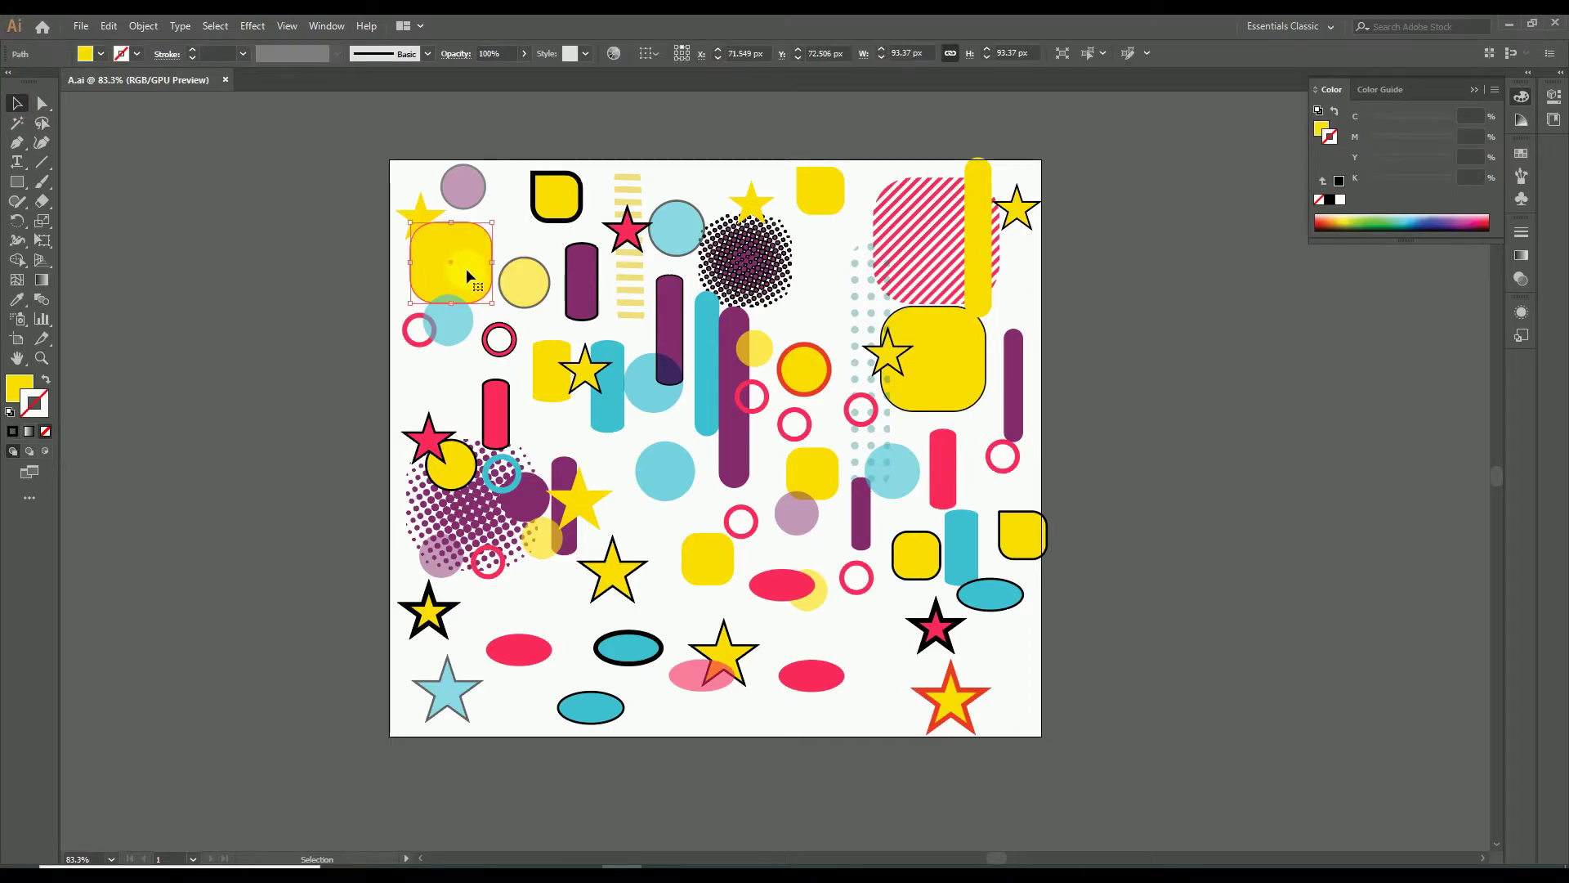
{"action": "left_click", "coordinate": [929, 253]}
{"action": "key", "text": "z"}
{"action": "left_click_drag", "start_coordinate": [515, 166], "coordinate": [771, 236]}
{"action": "key", "text": "v"}
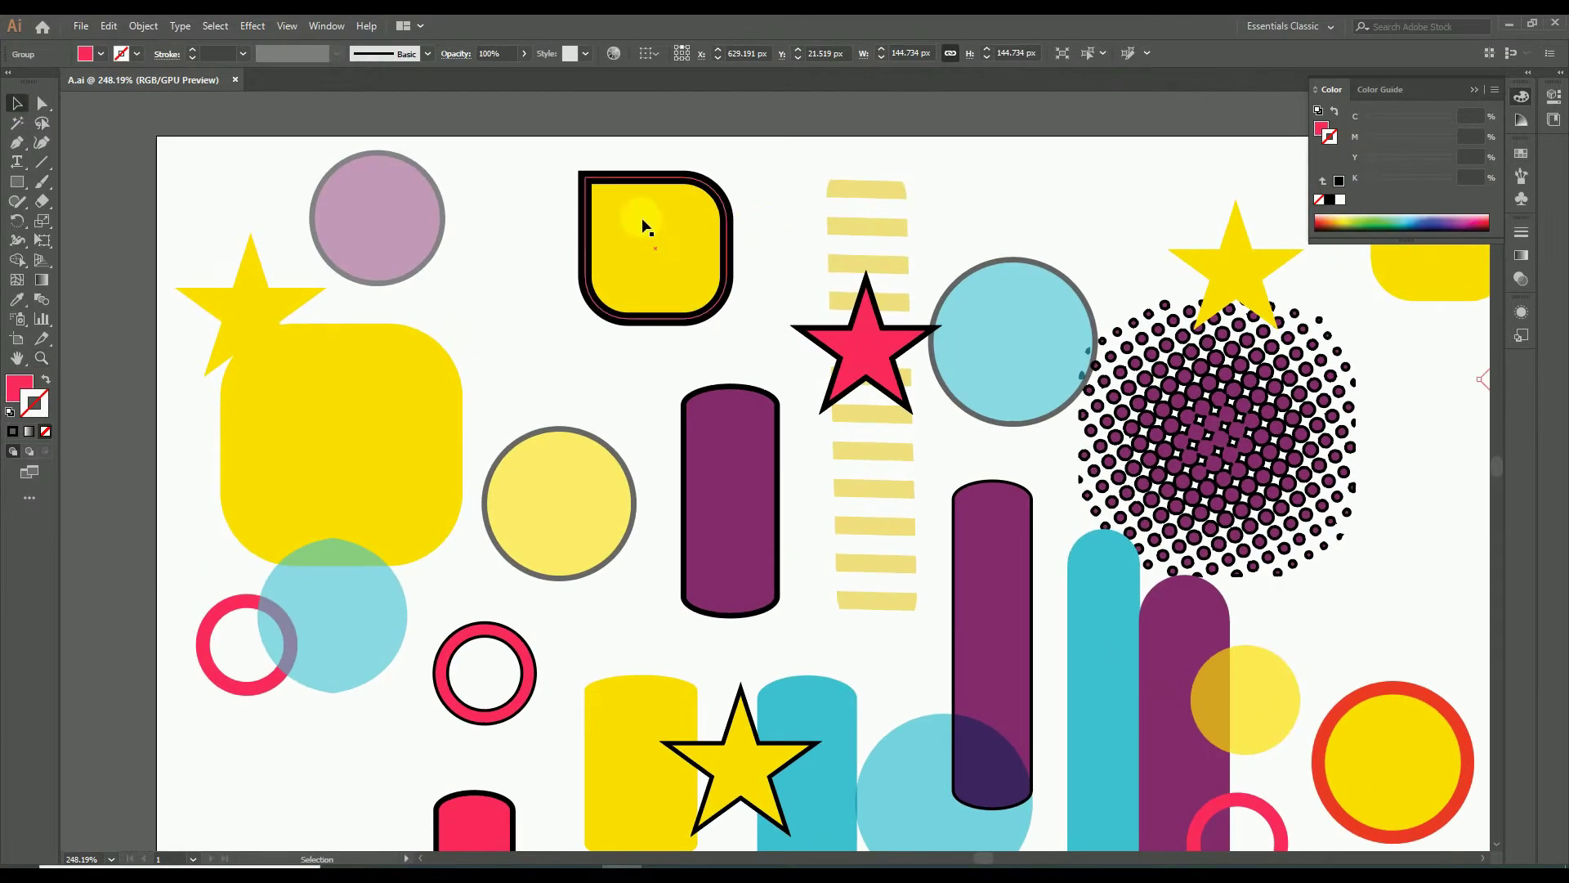
{"action": "left_click", "coordinate": [650, 246]}
{"action": "left_click", "coordinate": [859, 357]}
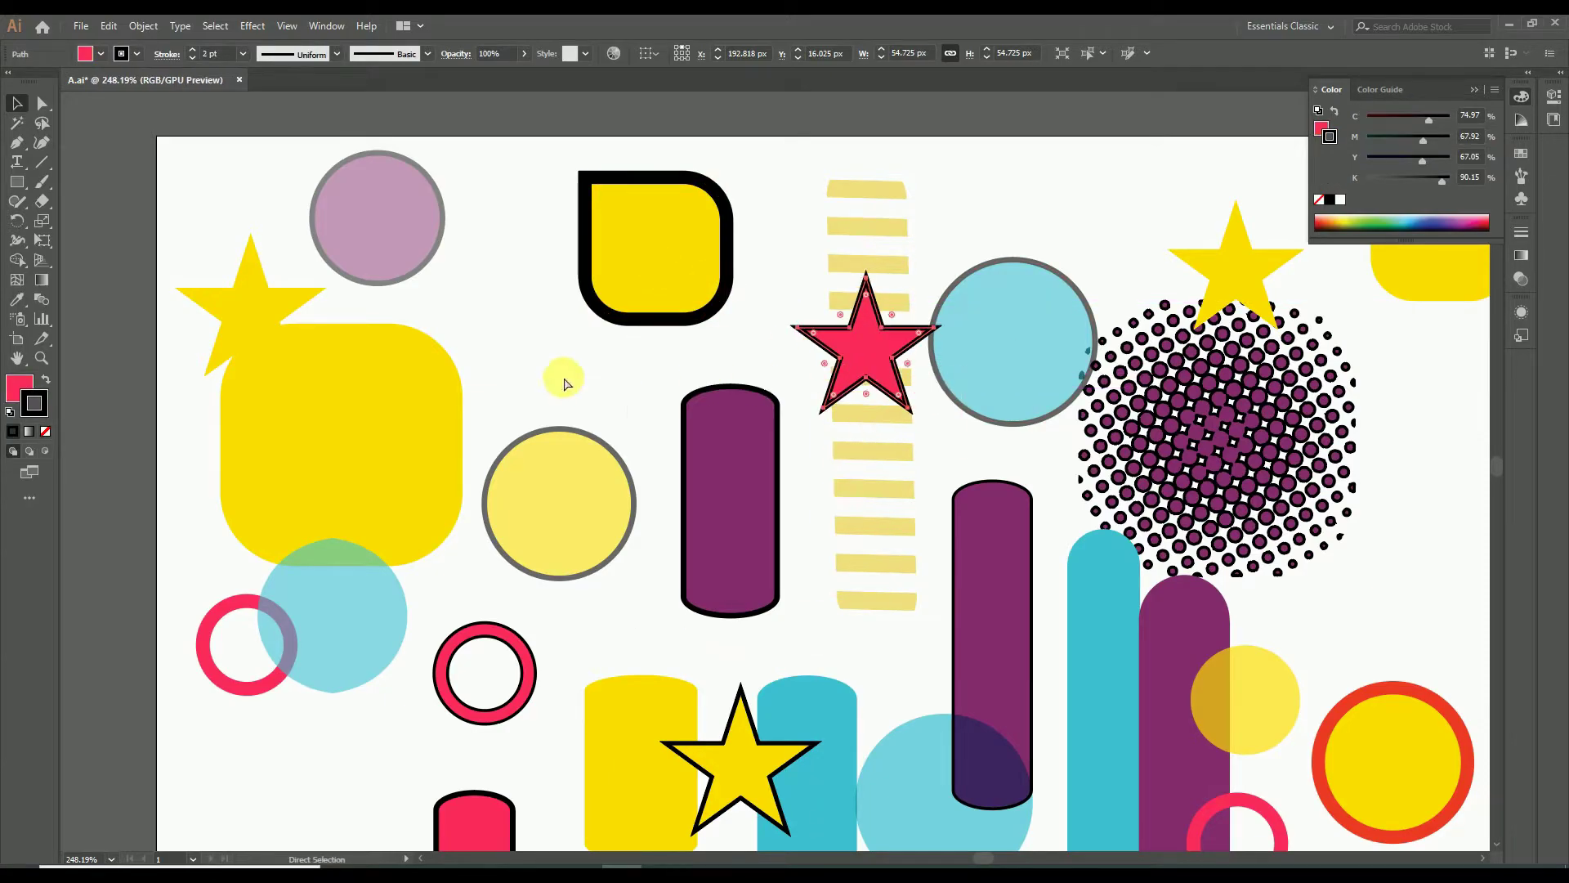
- Move the translucent teal circle up and right over the lower corner of the large yellow rounded square
{"action": "left_click", "coordinate": [434, 441]}
{"action": "left_click_drag", "start_coordinate": [792, 573], "coordinate": [768, 367]}
{"action": "left_click", "coordinate": [625, 535]}
{"action": "left_click_drag", "start_coordinate": [649, 370], "coordinate": [816, 427]}
{"action": "left_click_drag", "start_coordinate": [508, 495], "coordinate": [577, 449]}
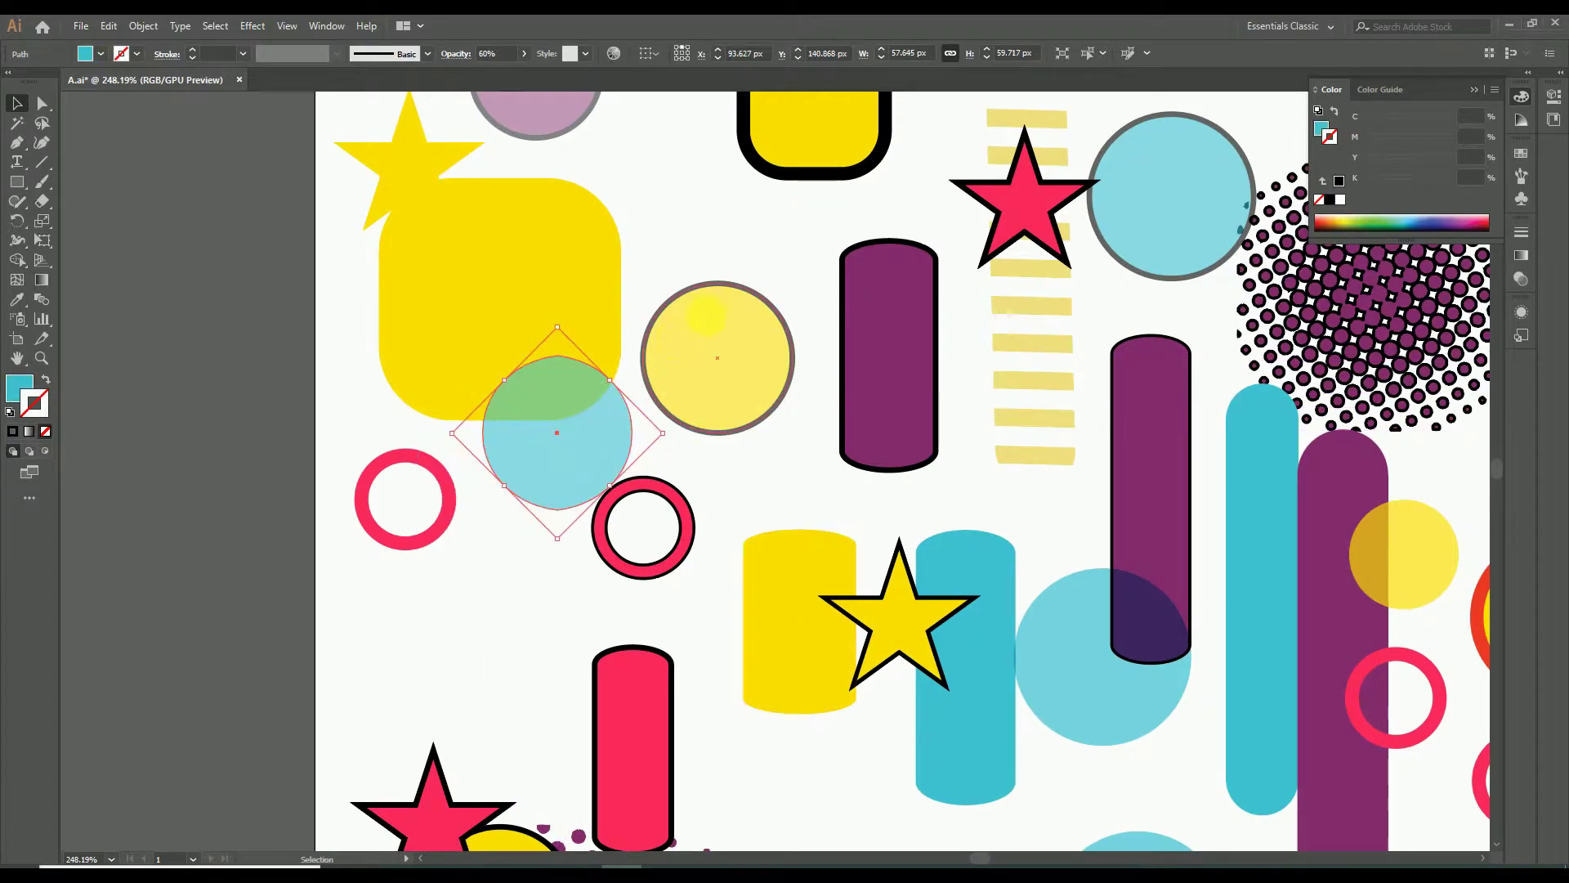
- Check the opacity of the teal circle, the large yellow rounded square and the pale purple circle by selecting each
{"action": "scroll", "coordinate": [638, 255], "scroll_direction": "up", "scroll_amount": 3}
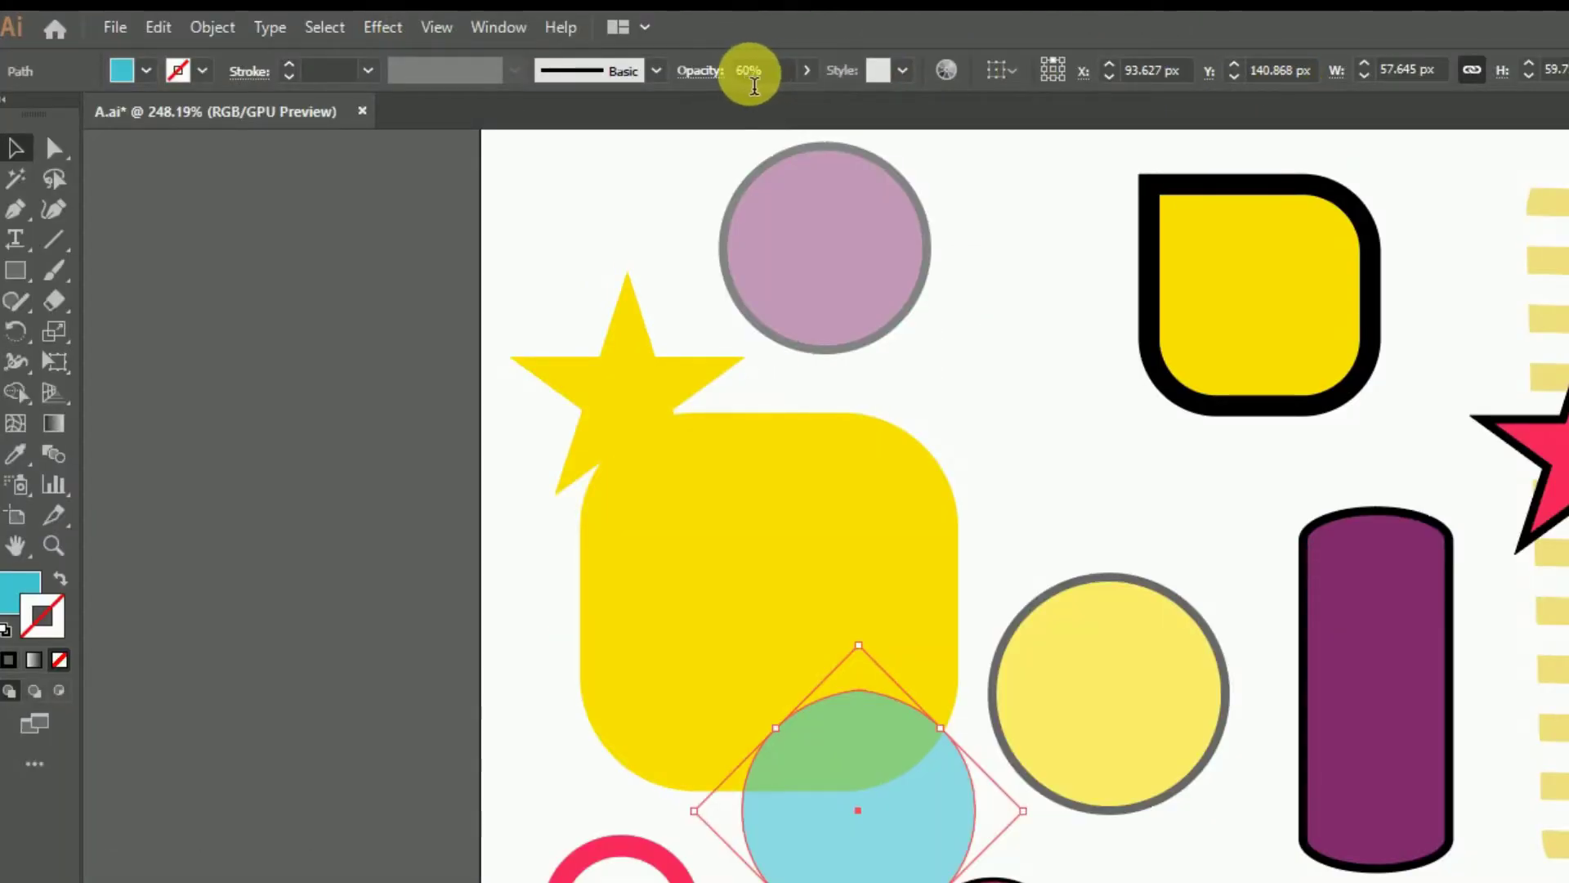
{"action": "left_click", "coordinate": [903, 527]}
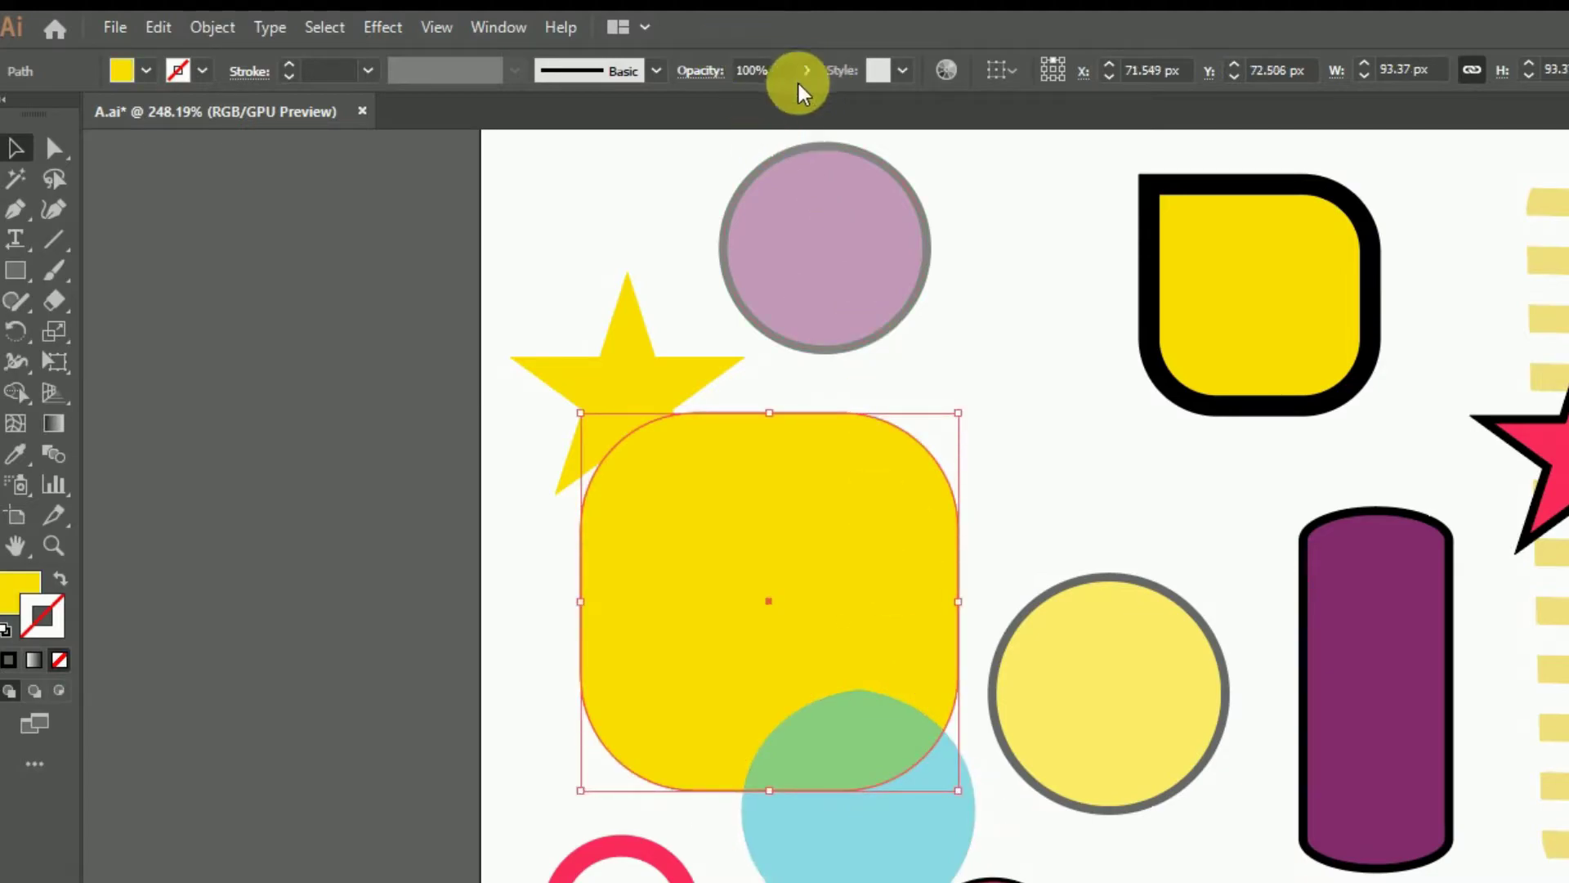
{"action": "left_click", "coordinate": [855, 253]}
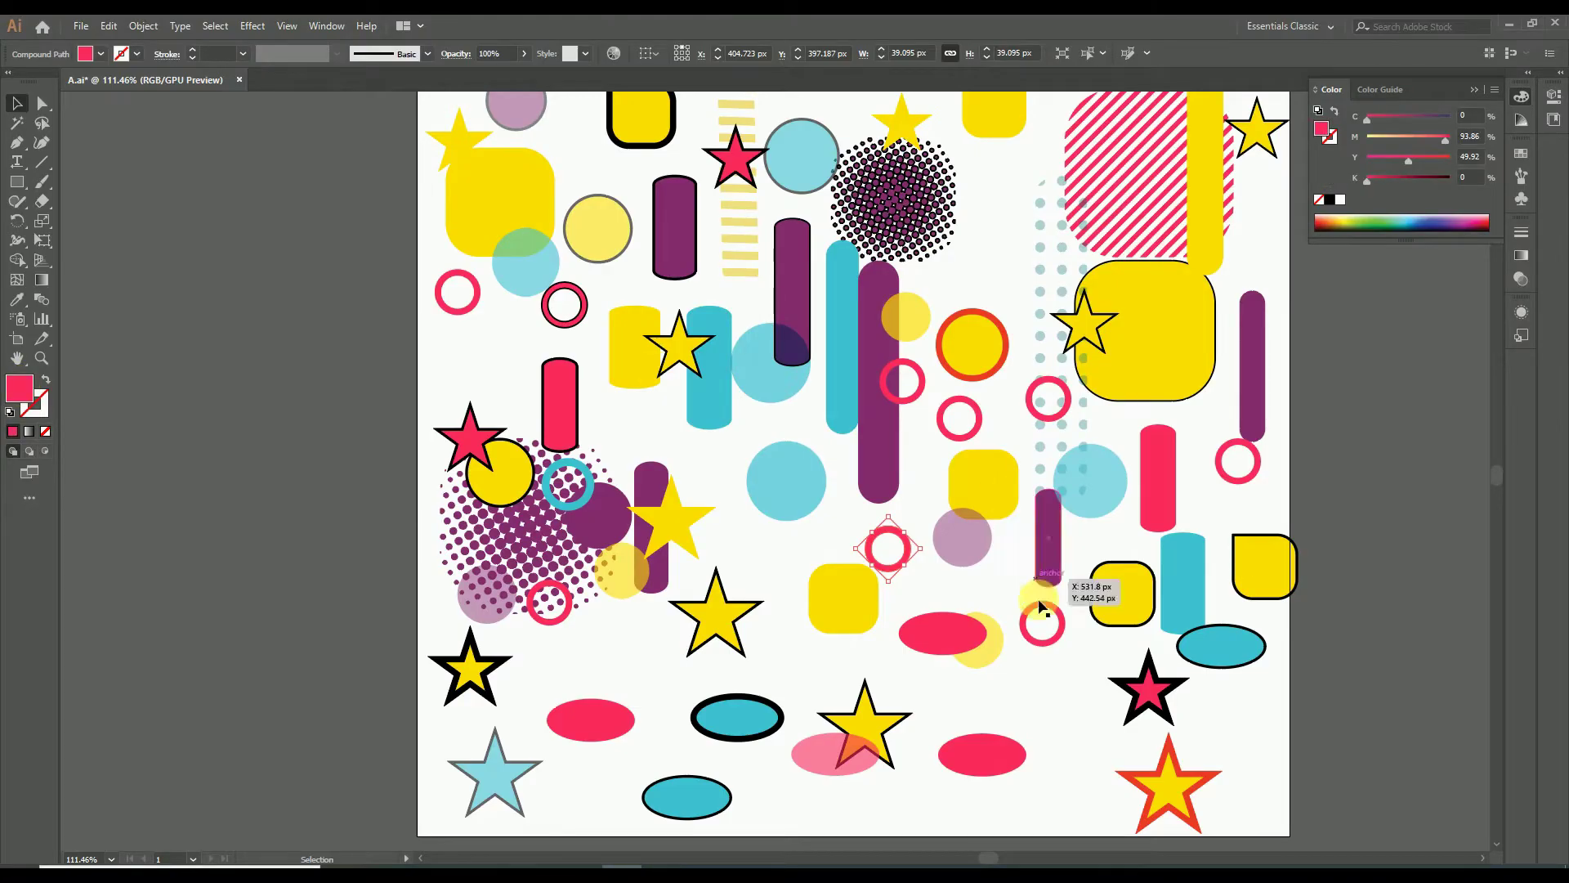
{"action": "left_click_drag", "start_coordinate": [1039, 606], "coordinate": [1039, 606]}
- Inspect the stroke colours of the black-outlined purple bar and the red-outlined yellow star by selecting each
{"action": "left_click", "coordinate": [844, 598]}
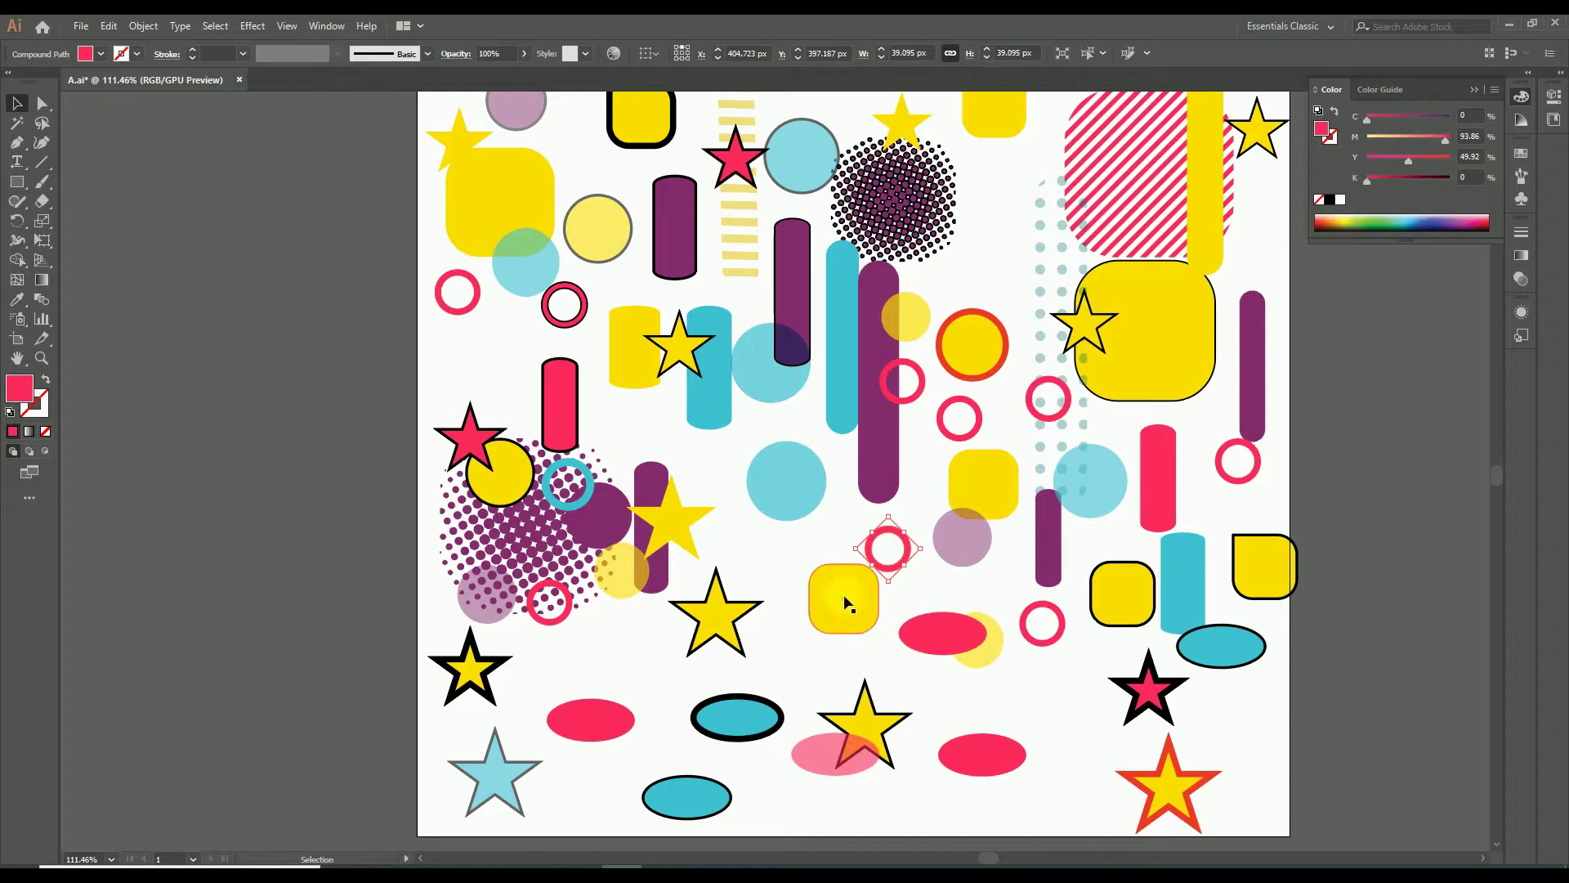
{"action": "left_click", "coordinate": [791, 311]}
{"action": "left_click", "coordinate": [33, 404]}
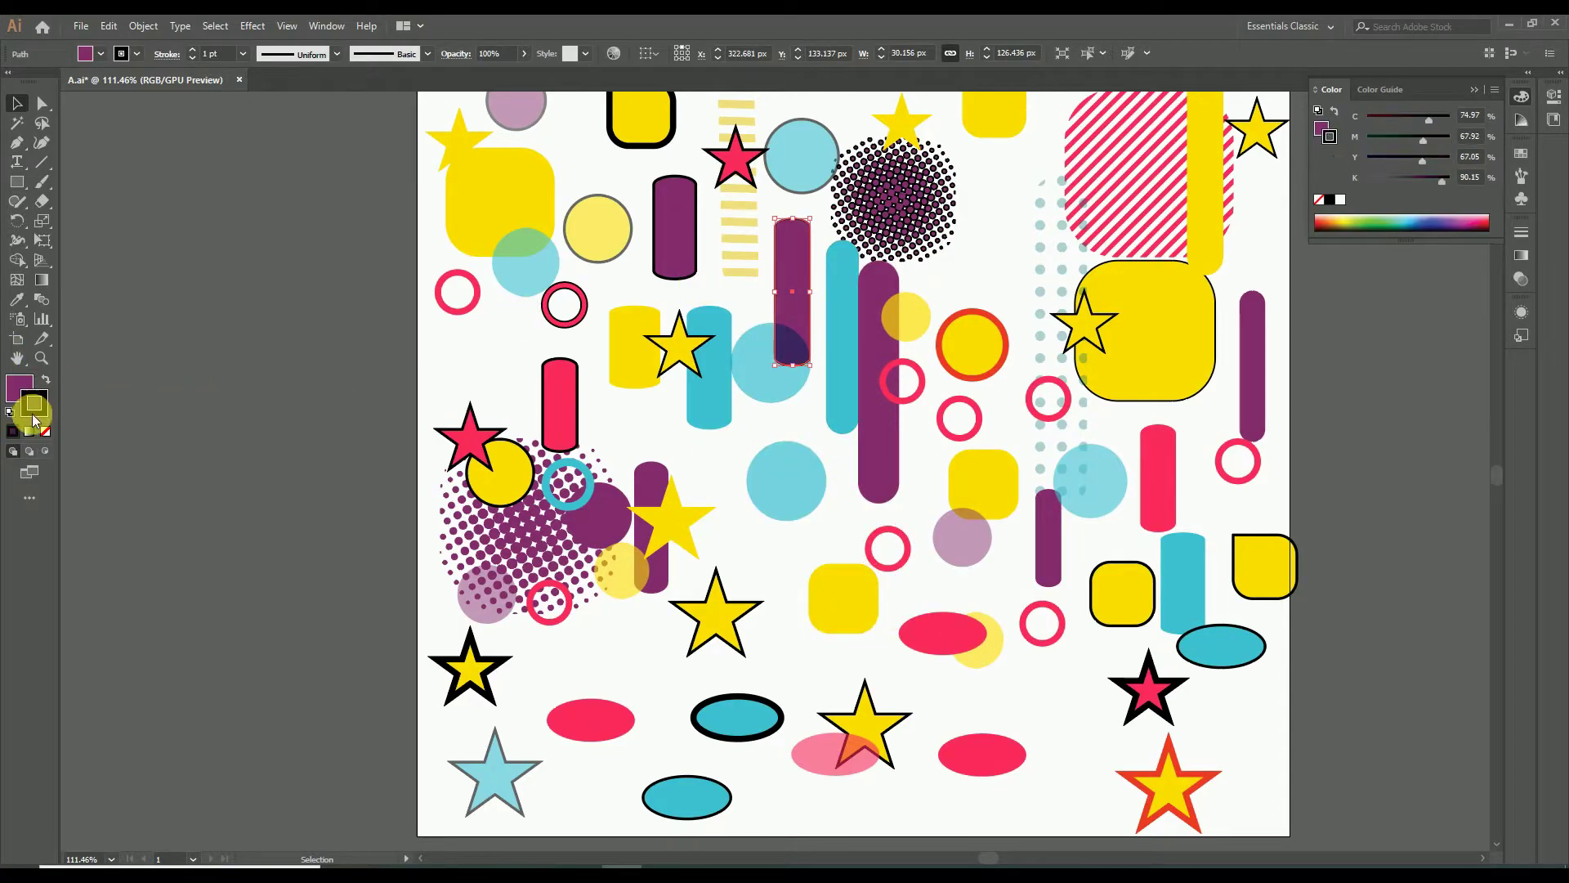
{"action": "left_click", "coordinate": [1171, 786]}
{"action": "left_click", "coordinate": [37, 404]}
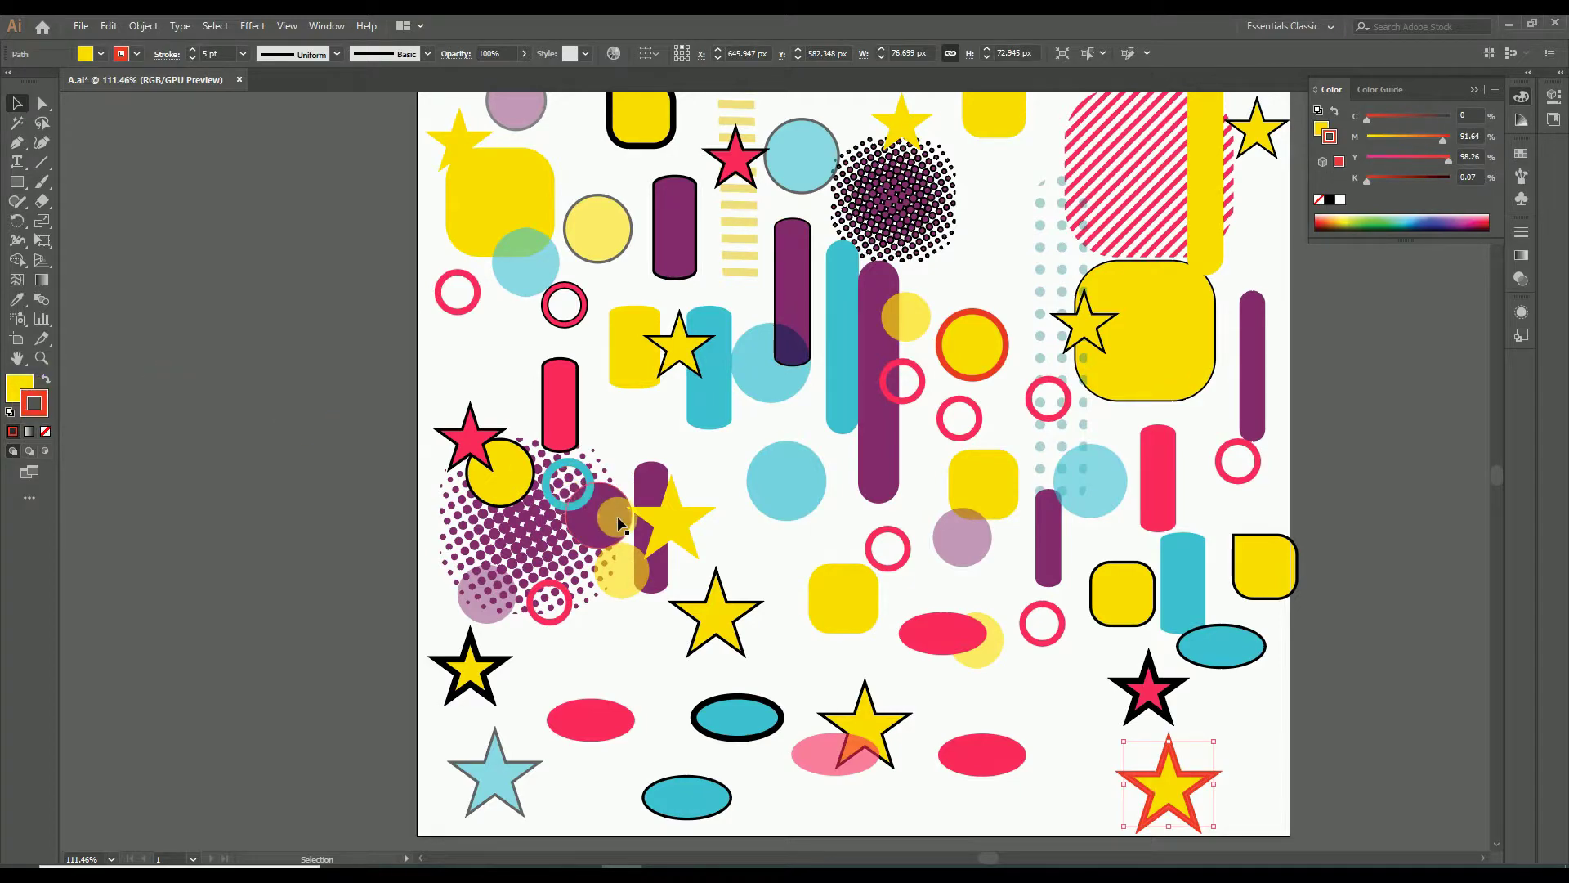
- Select the purple circle beside the dotted pattern to inspect its fill, then deselect it and view the whole artboard
{"action": "left_click", "coordinate": [619, 523]}
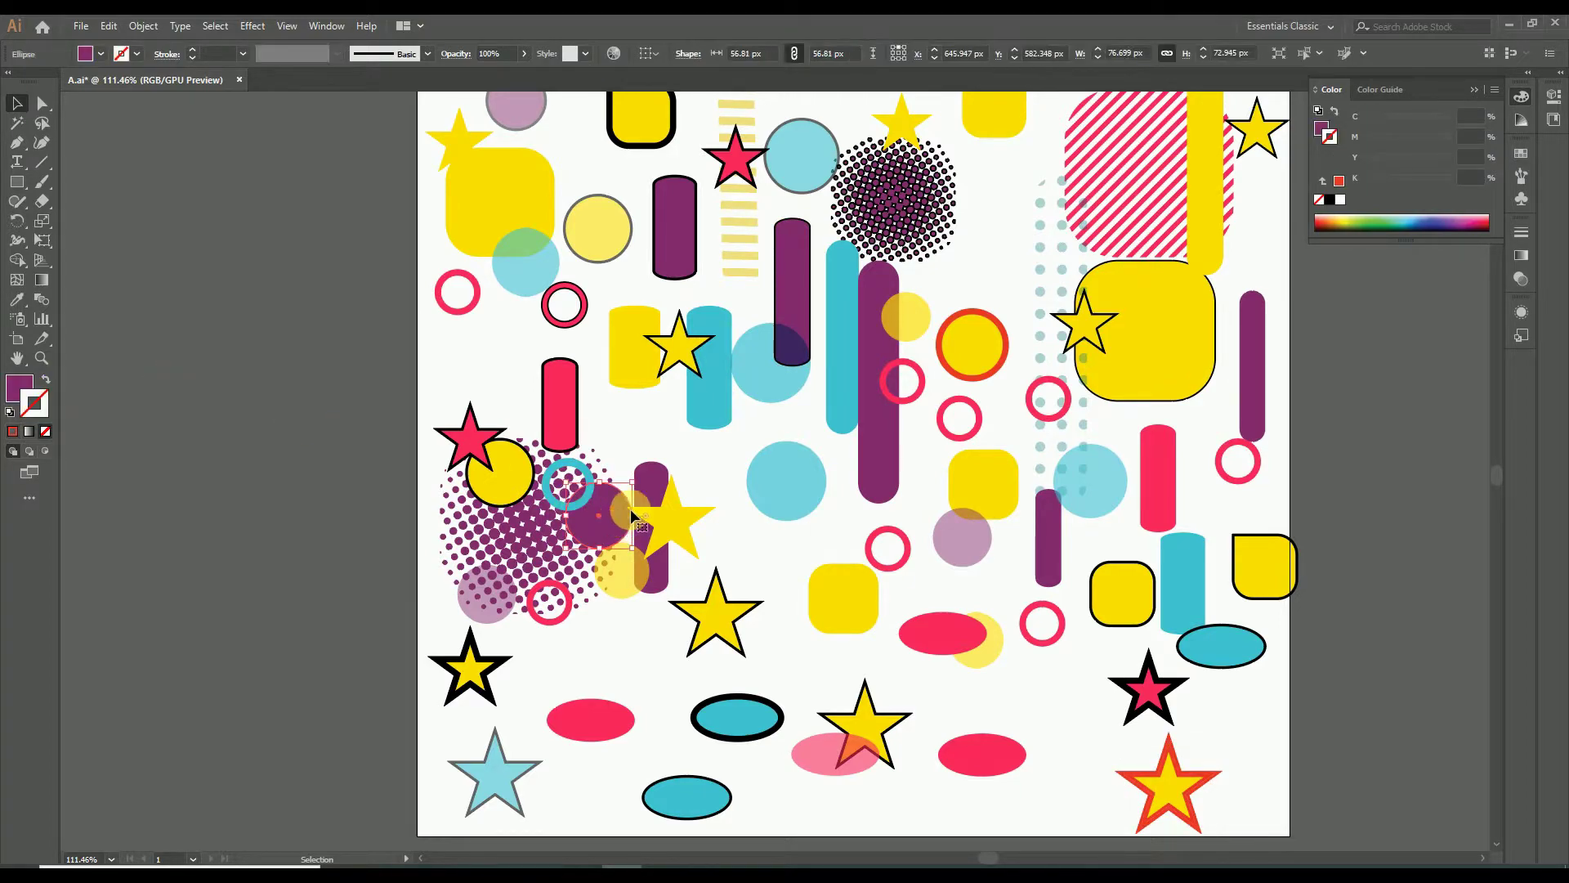
{"action": "left_click", "coordinate": [734, 444]}
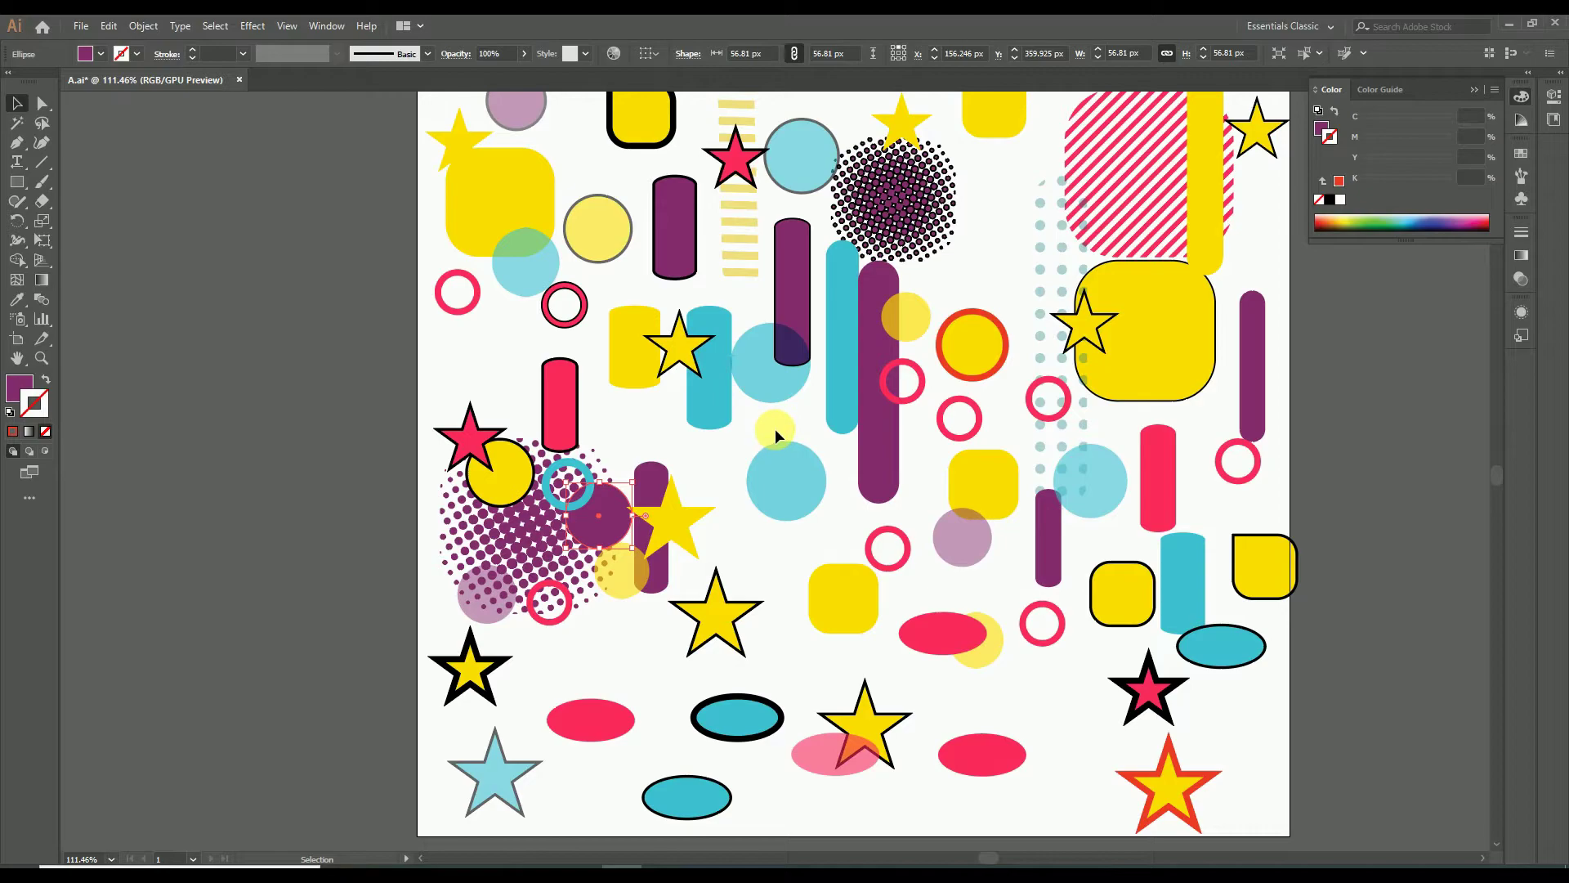
{"action": "left_click", "coordinate": [777, 436]}
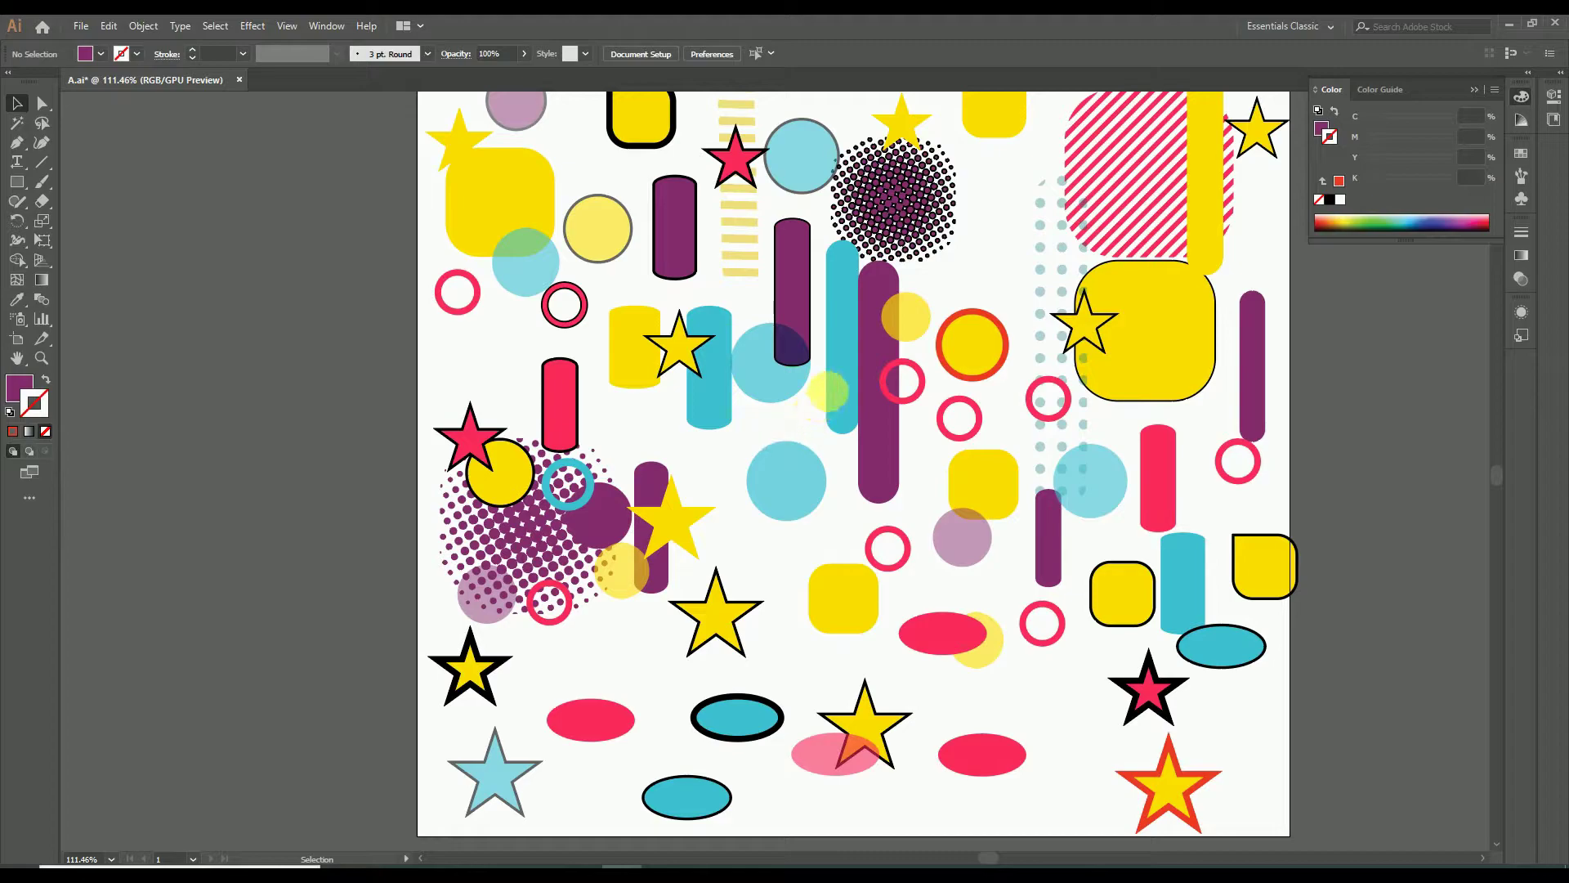
{"action": "key", "text": "z"}
{"action": "left_click_drag", "start_coordinate": [845, 373], "coordinate": [712, 413]}
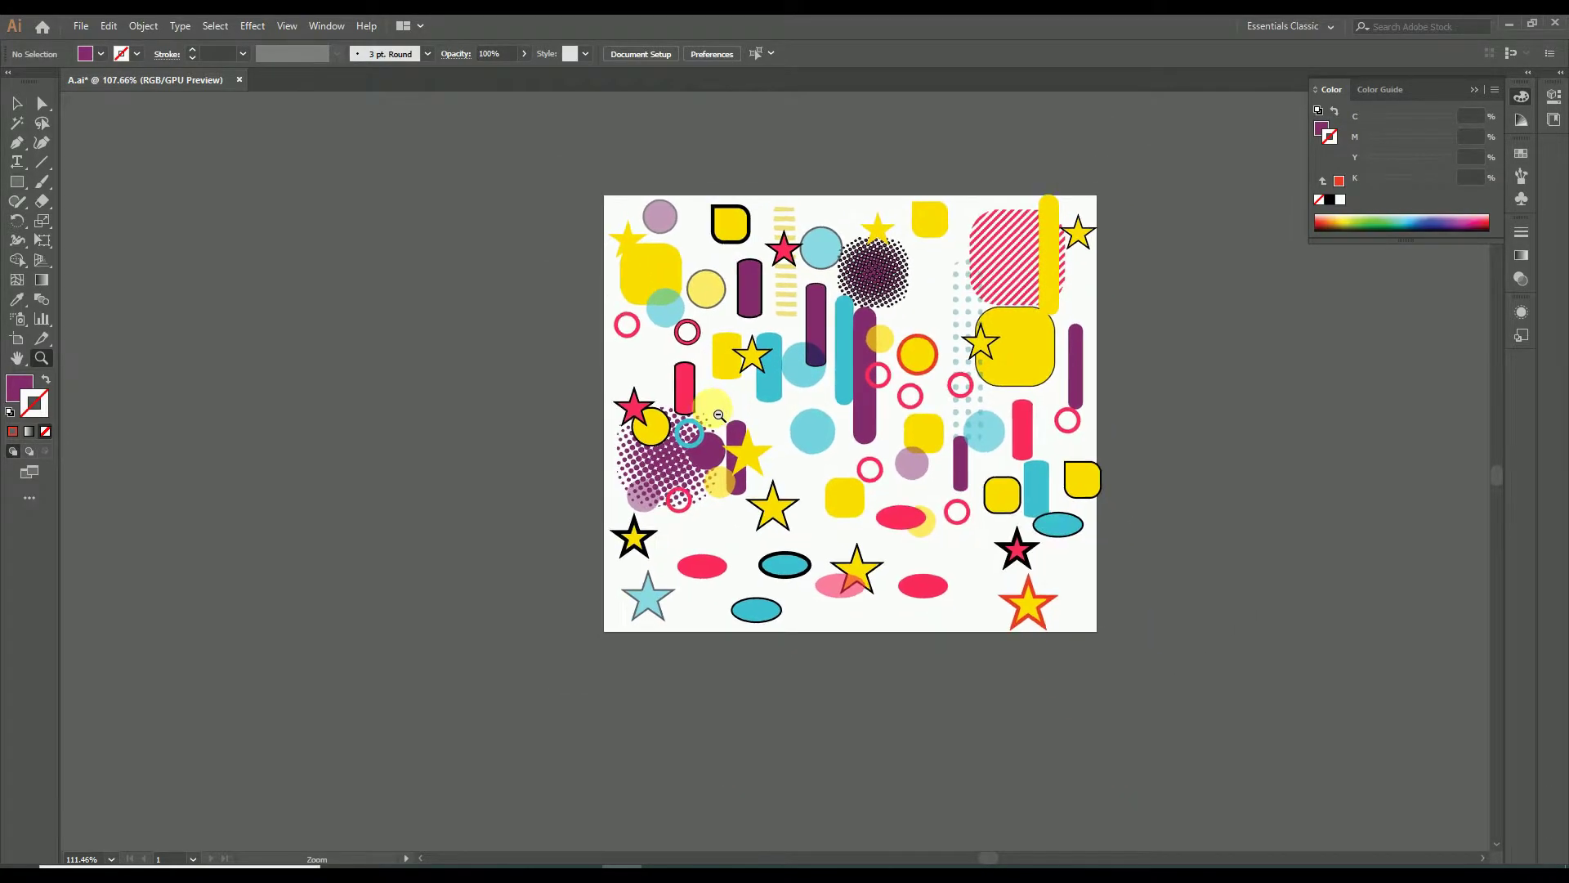
- Select the outline-free yellow rounded shapes across the artboard together, one by one, along with the yellow star beside the large yellow square
{"action": "left_click_drag", "start_coordinate": [927, 423], "coordinate": [813, 440]}
{"action": "left_click_drag", "start_coordinate": [607, 321], "coordinate": [653, 347]}
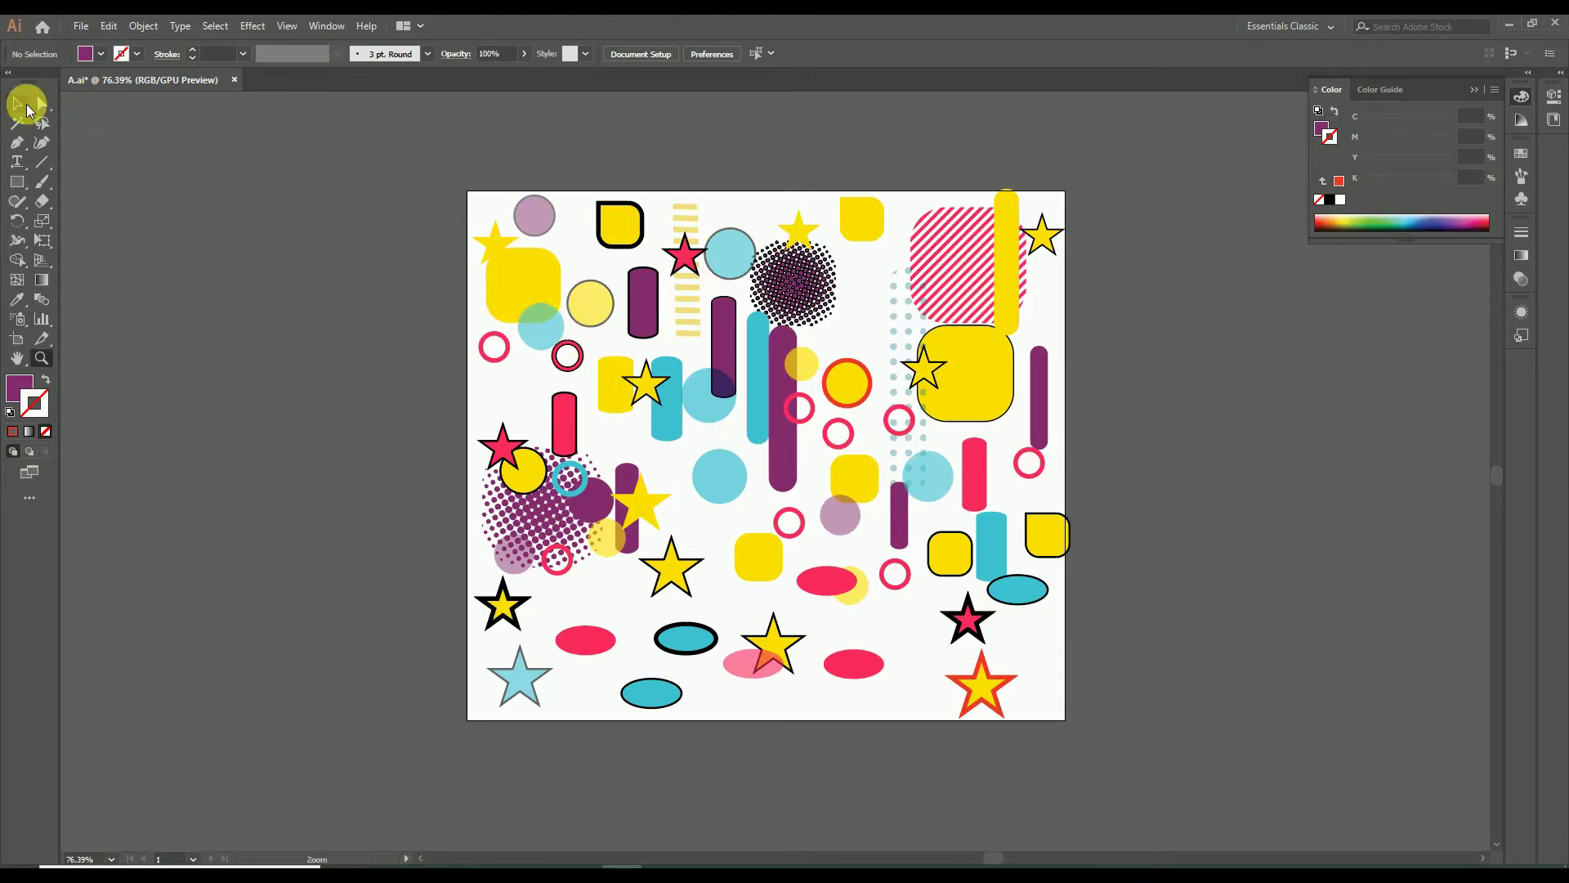
{"action": "left_click", "coordinate": [18, 105]}
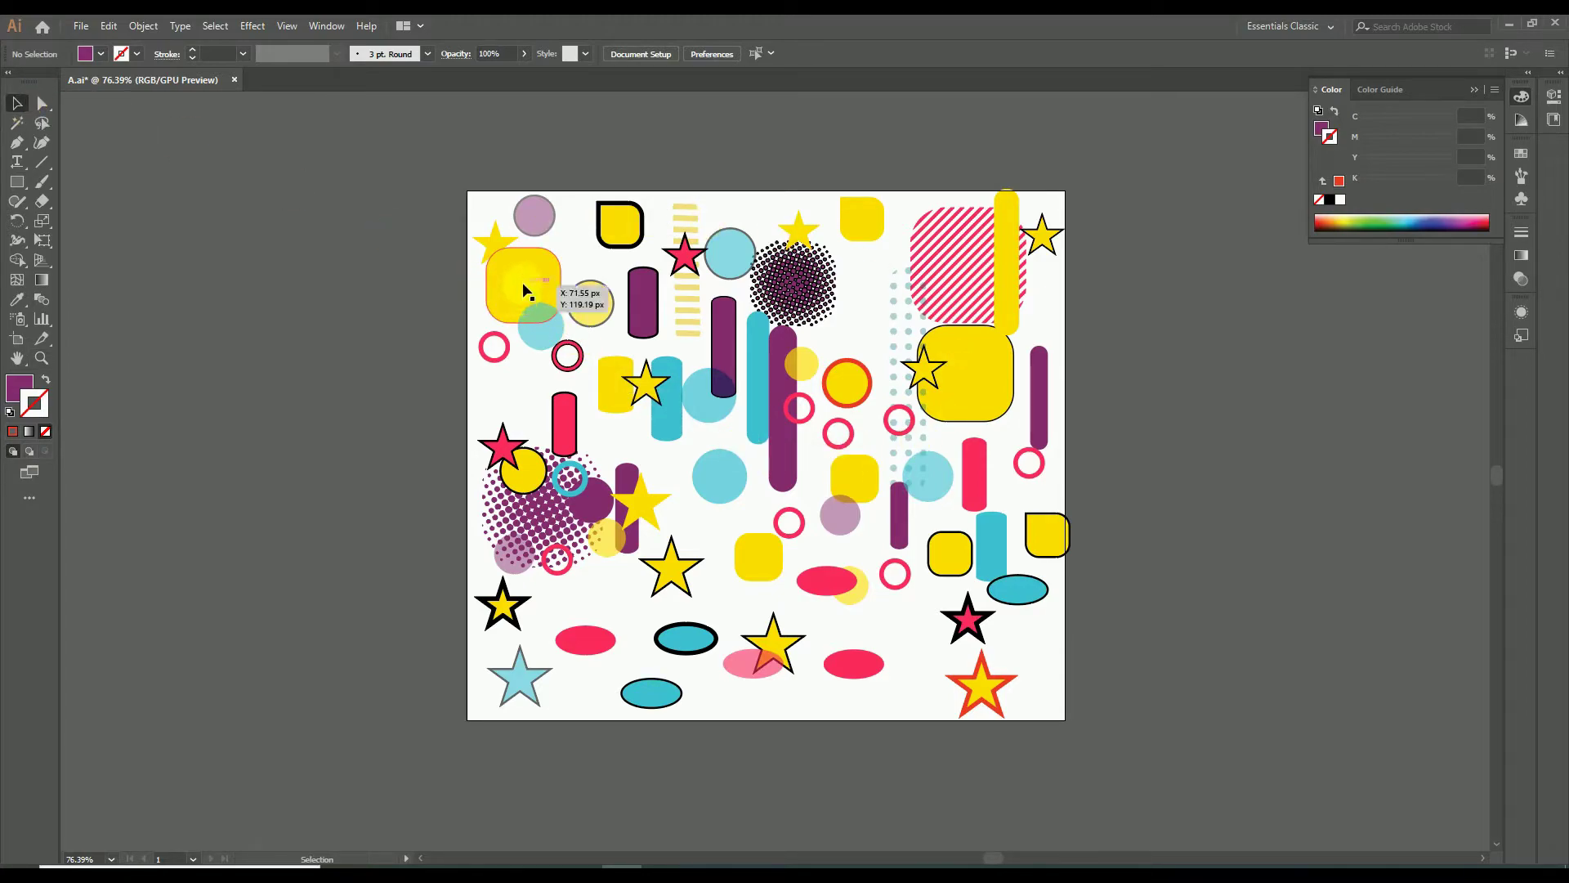
{"action": "left_click", "coordinate": [524, 290]}
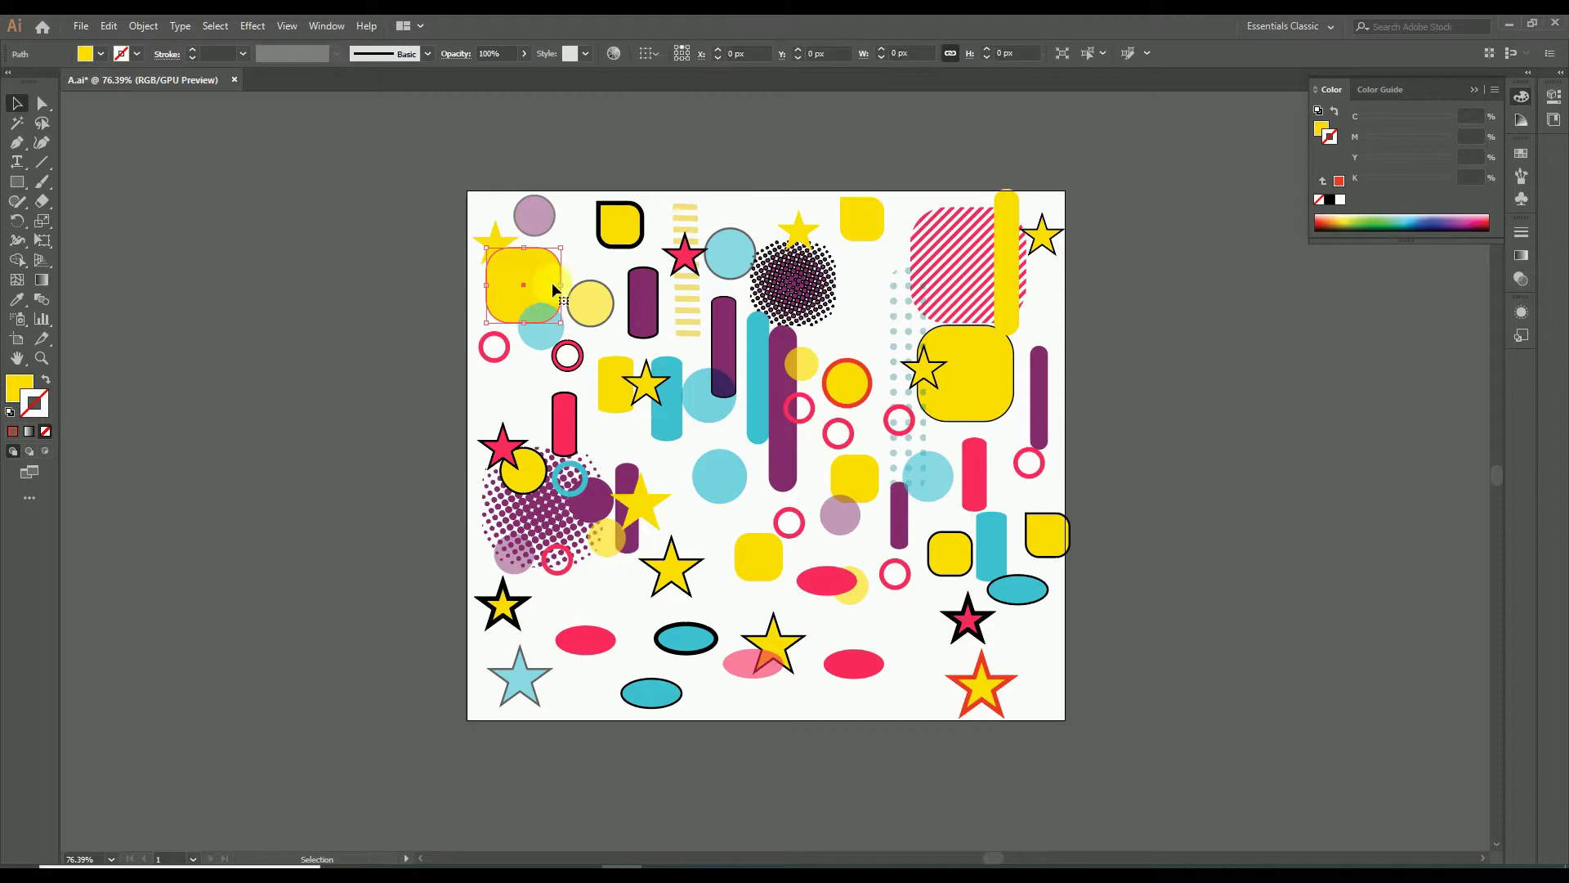
{"action": "left_click", "coordinate": [615, 389], "text": "shift"}
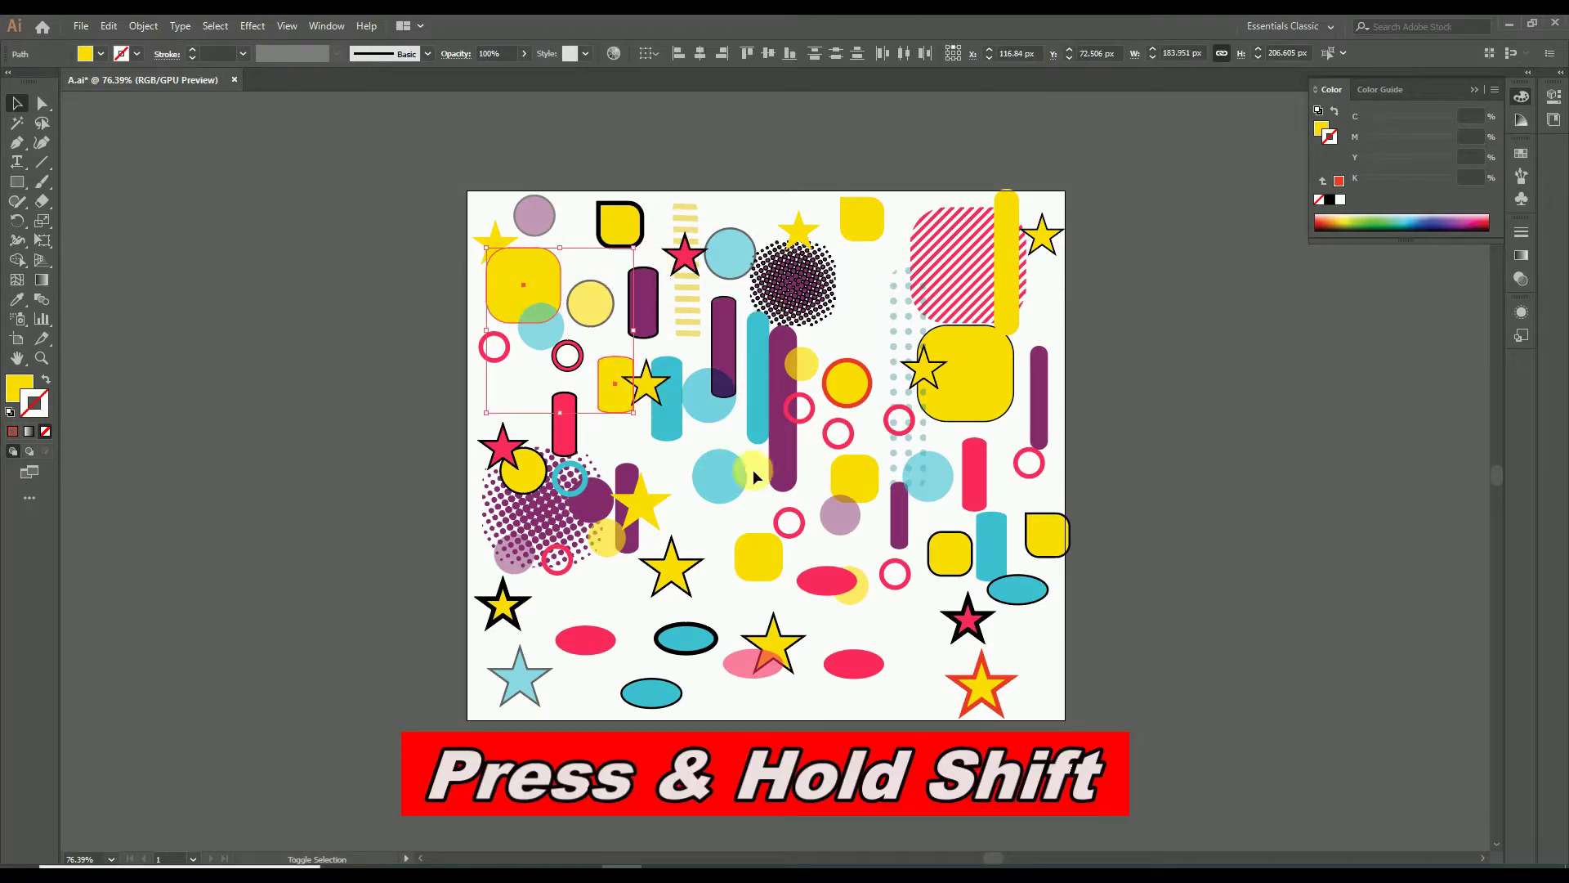
{"action": "left_click", "coordinate": [851, 474], "text": "shift"}
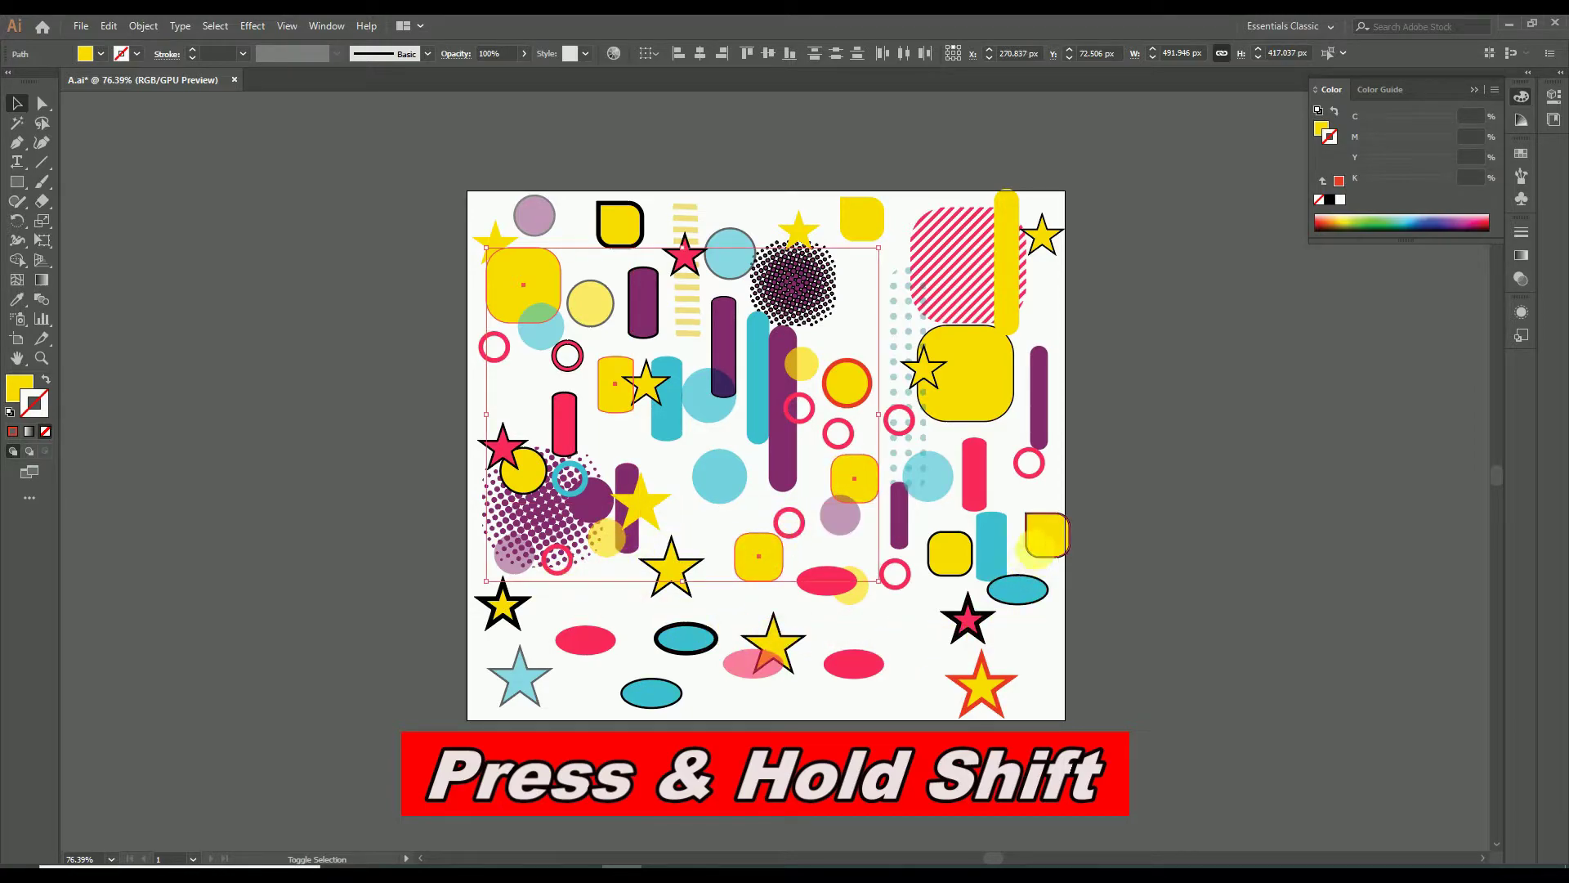
{"action": "left_click", "coordinate": [884, 222], "text": "shift"}
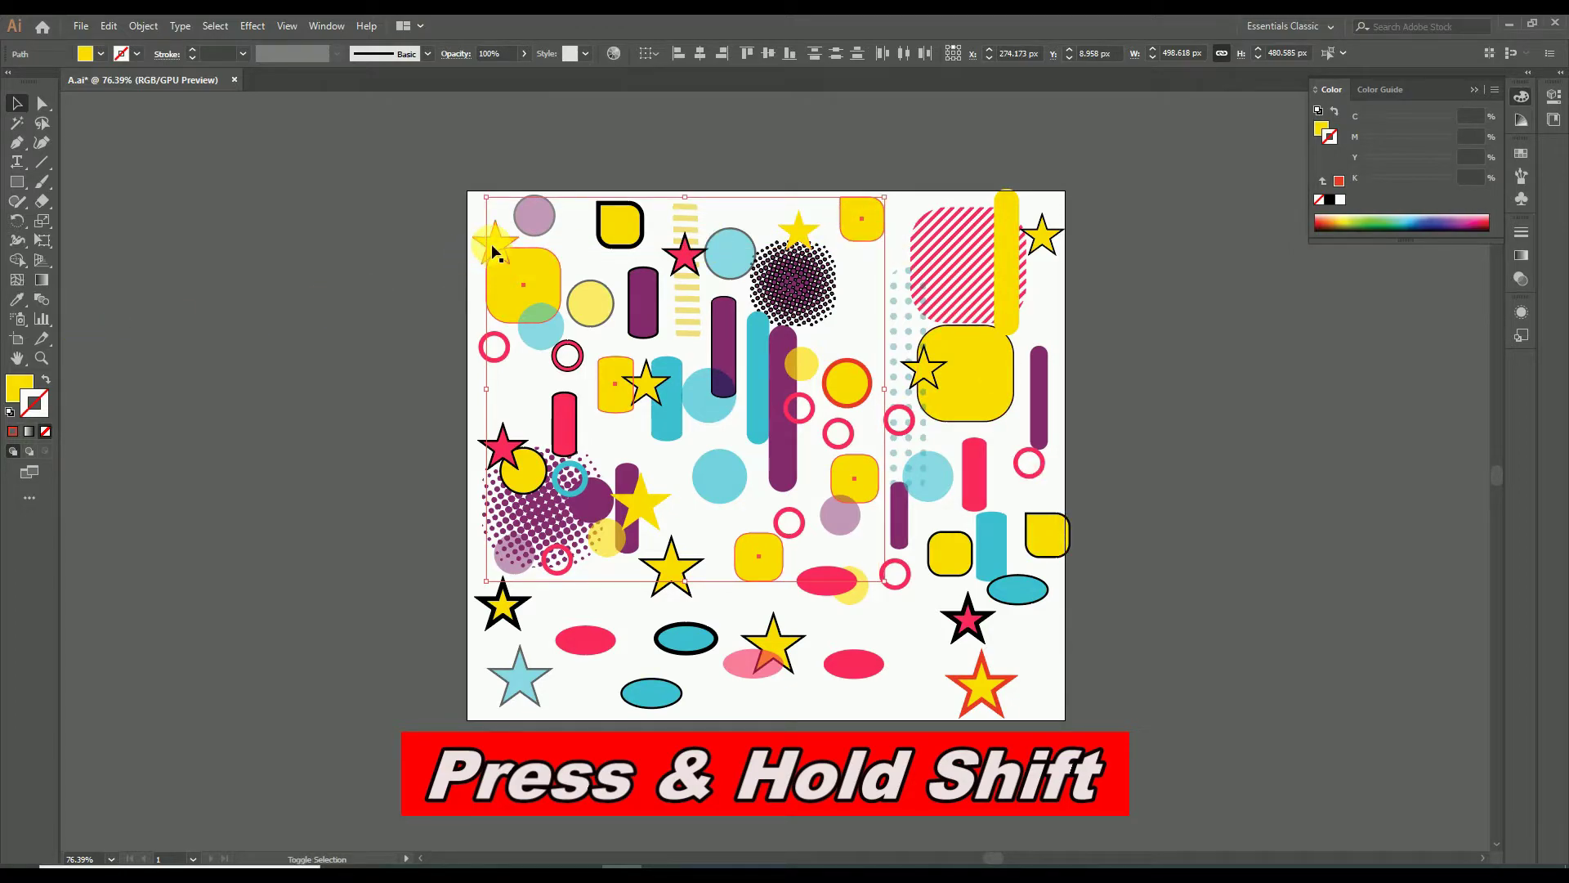
- Try moving the selected yellow shapes off the artboard and recolouring them bright green, undoing each change
{"action": "left_click_drag", "start_coordinate": [587, 282], "coordinate": [183, 331]}
{"action": "key", "text": "ctrl+z"}
{"action": "double_click", "coordinate": [19, 387]}
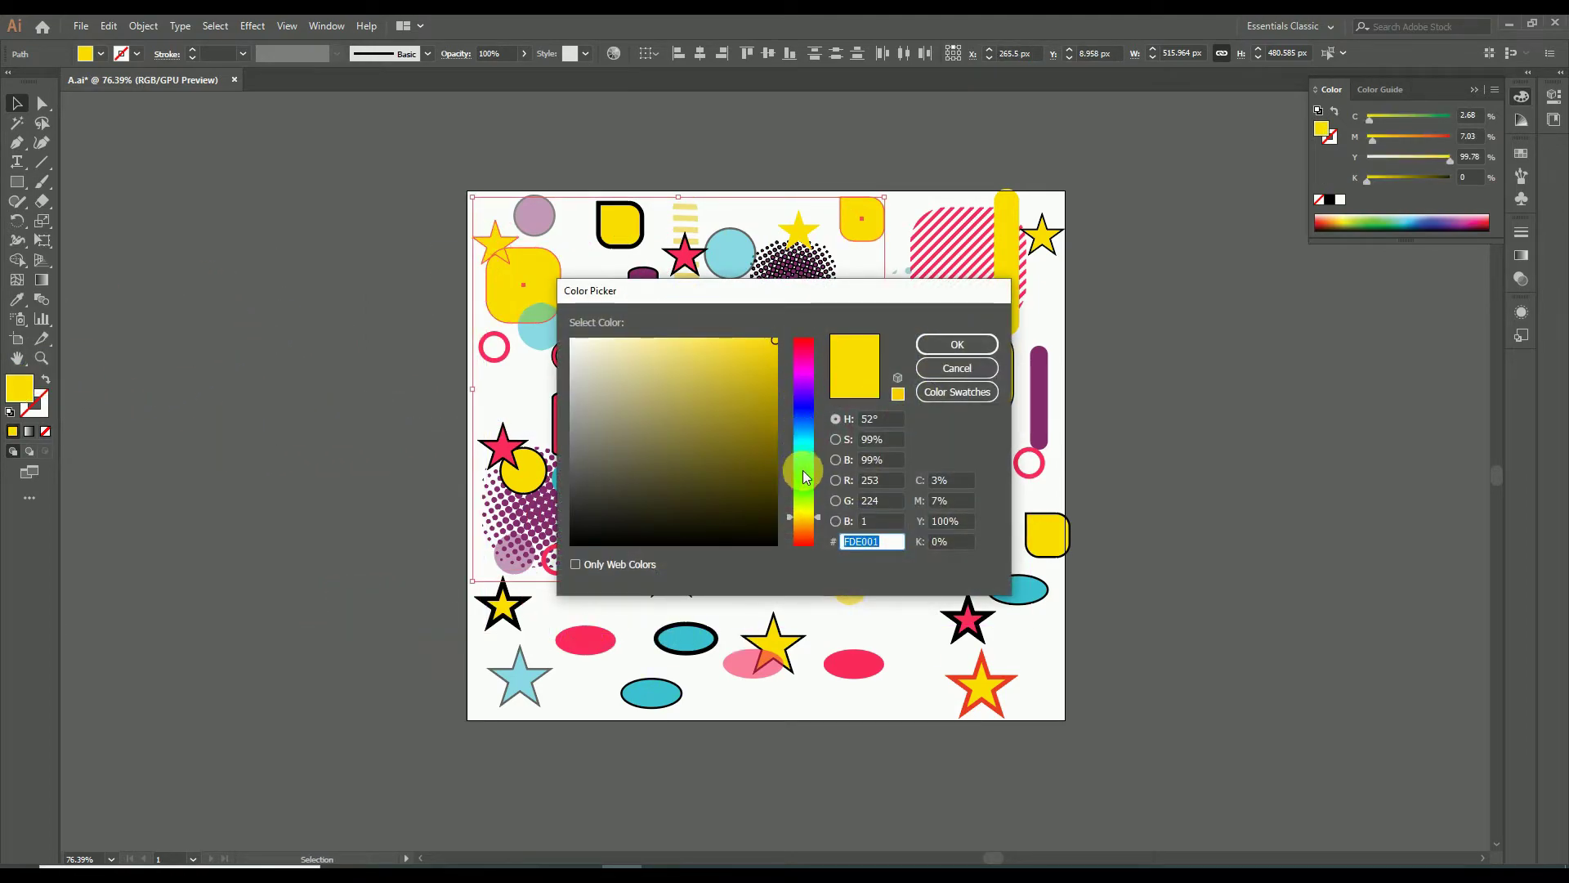
{"action": "left_click", "coordinate": [802, 470]}
{"action": "left_click", "coordinate": [946, 350]}
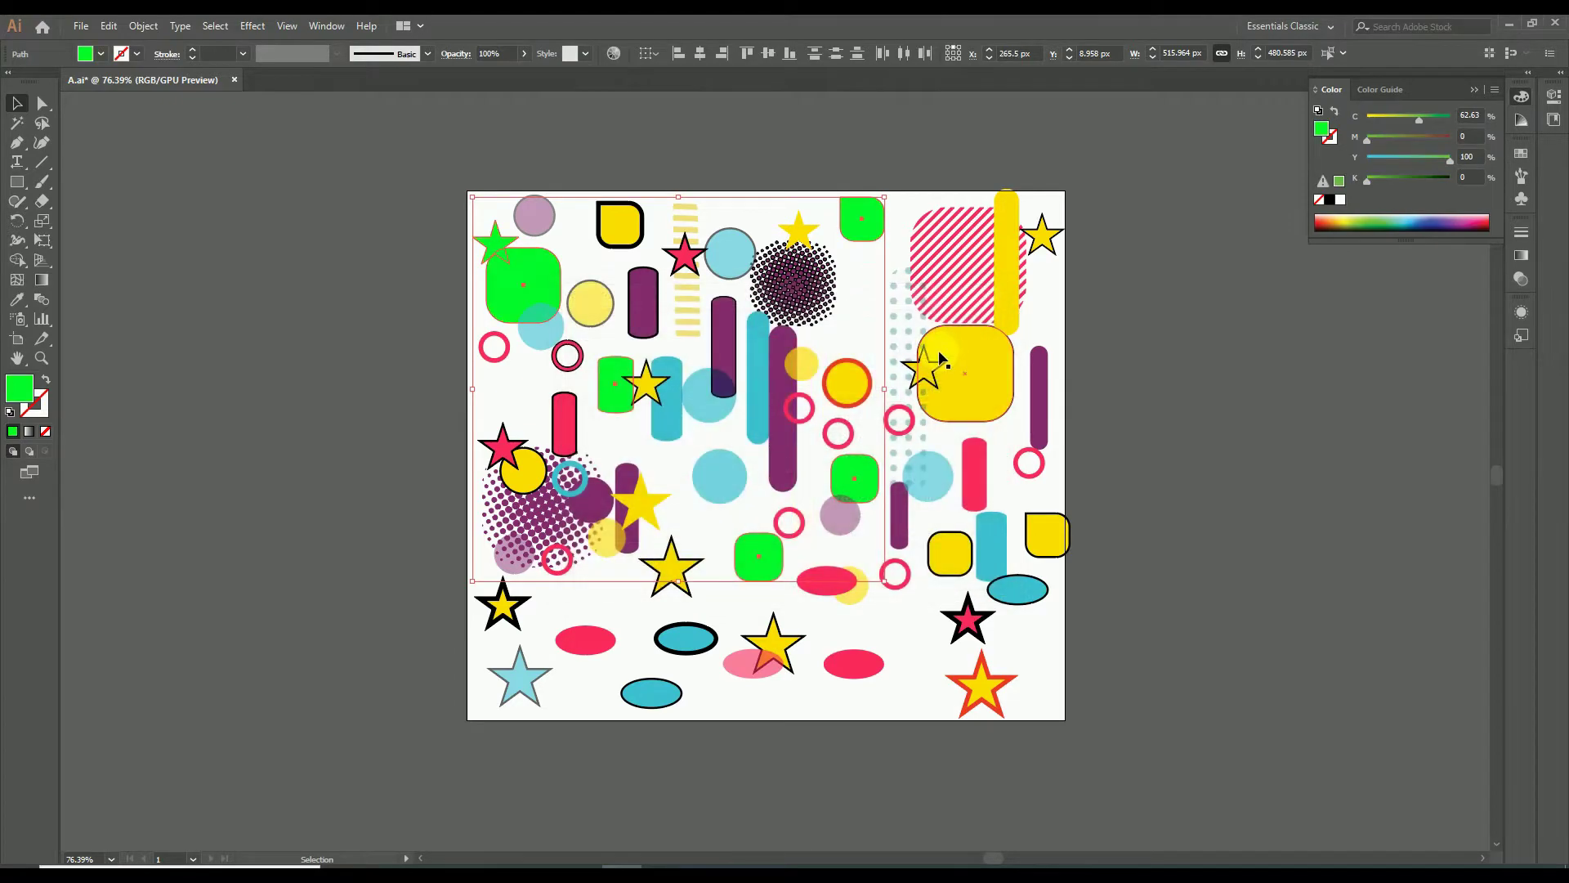
{"action": "key", "text": "a"}
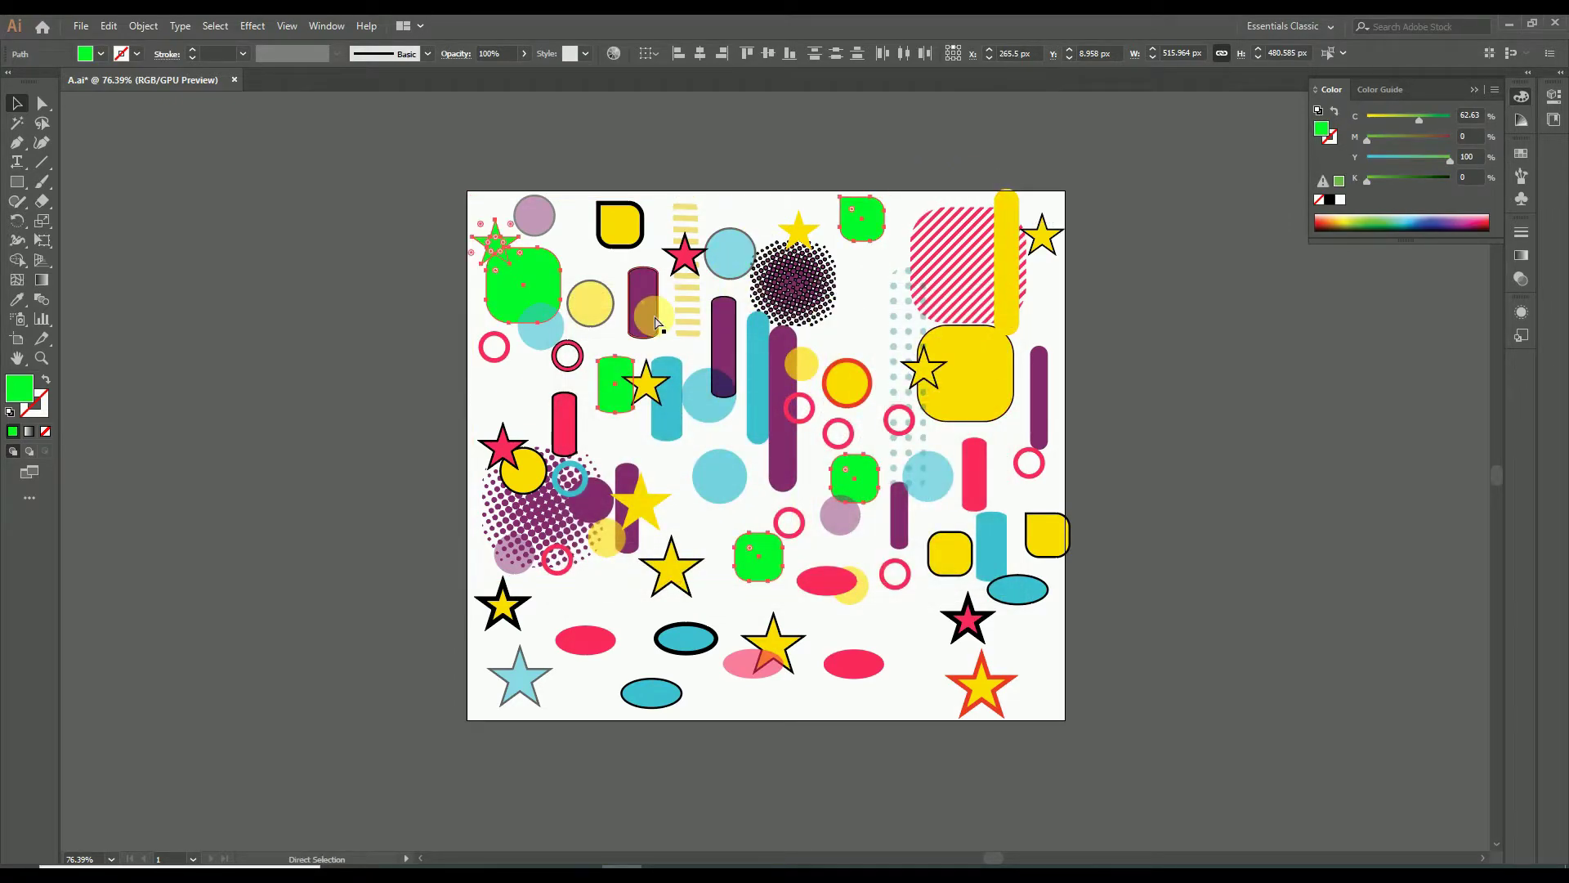
{"action": "key", "text": "ctrl+z"}
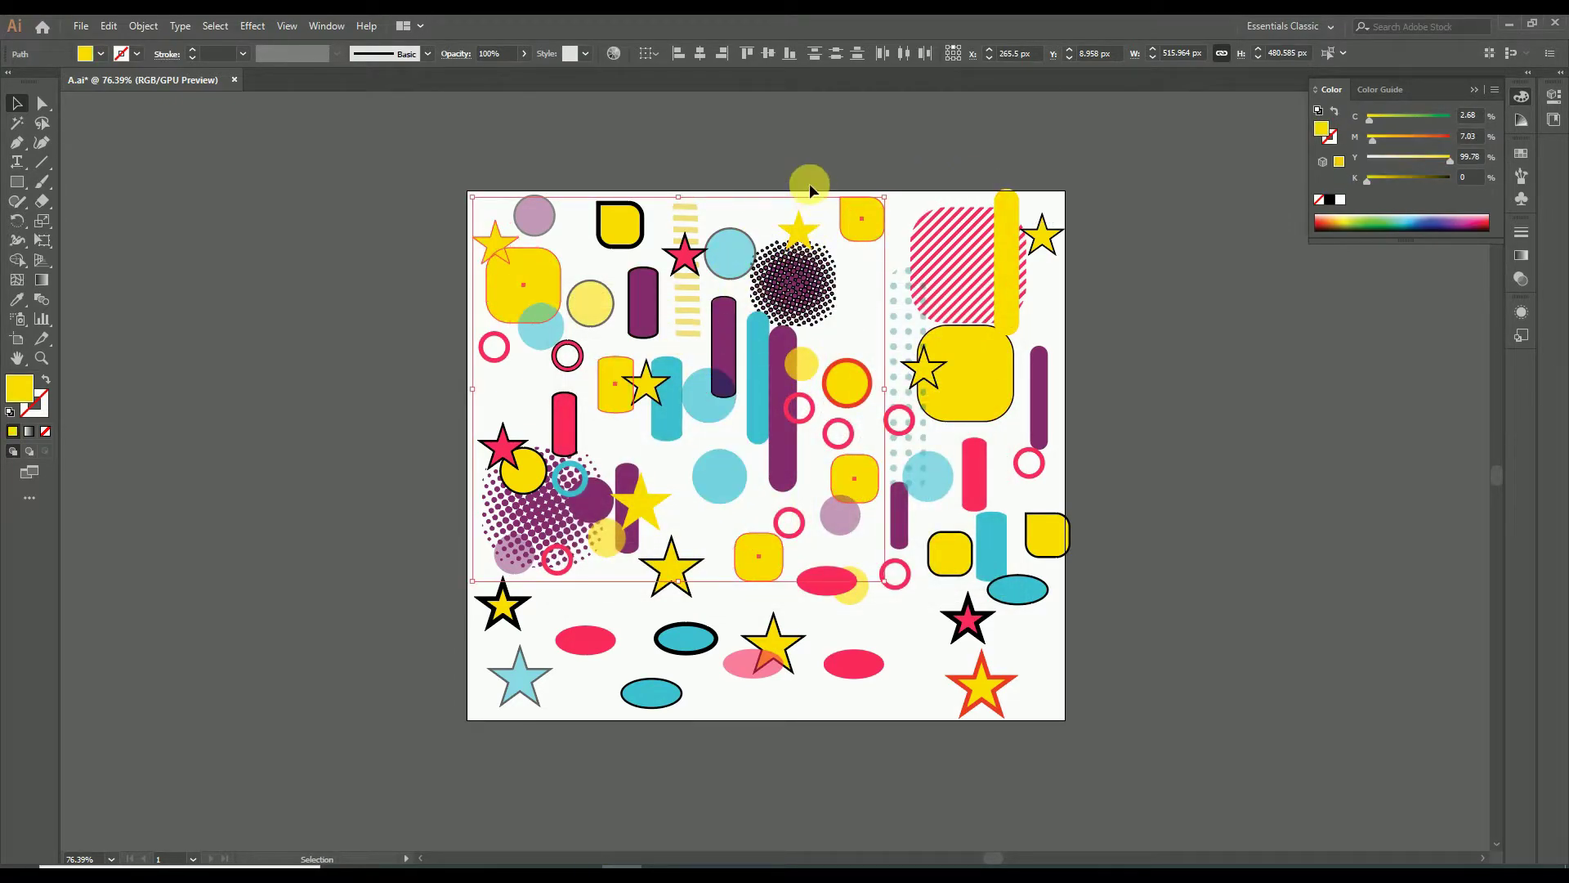
- Deselect the yellow shapes and open the options of the Magic Wand tool
{"action": "key", "text": "v"}
{"action": "left_click", "coordinate": [806, 183]}
{"action": "key", "text": "z"}
{"action": "left_click_drag", "start_coordinate": [836, 413], "coordinate": [891, 431]}
{"action": "left_click_drag", "start_coordinate": [965, 500], "coordinate": [919, 495]}
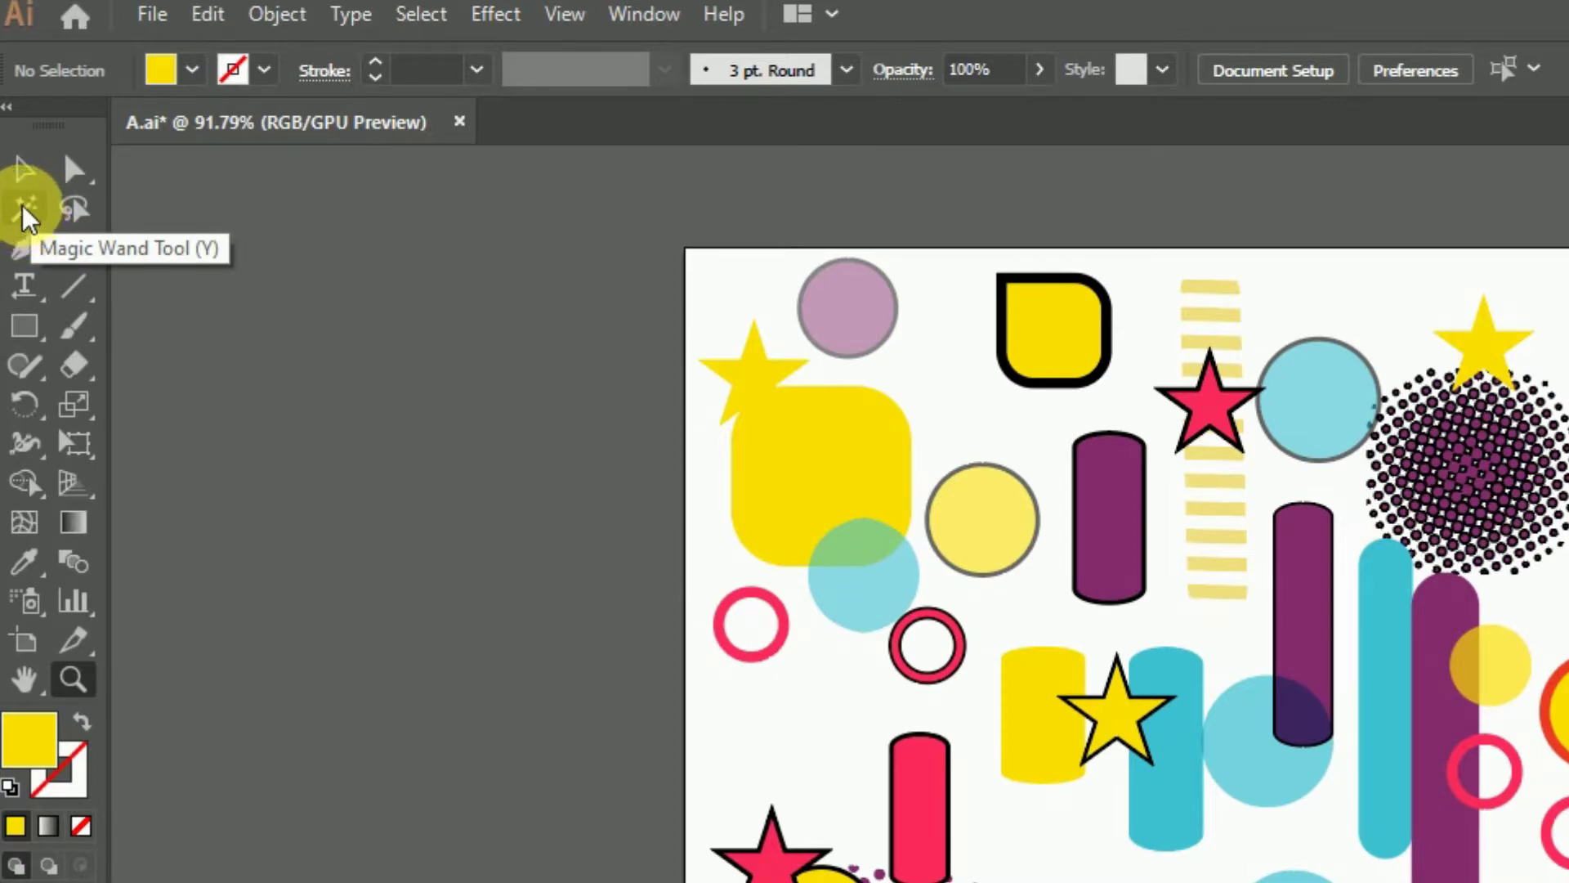
{"action": "left_click", "coordinate": [25, 218]}
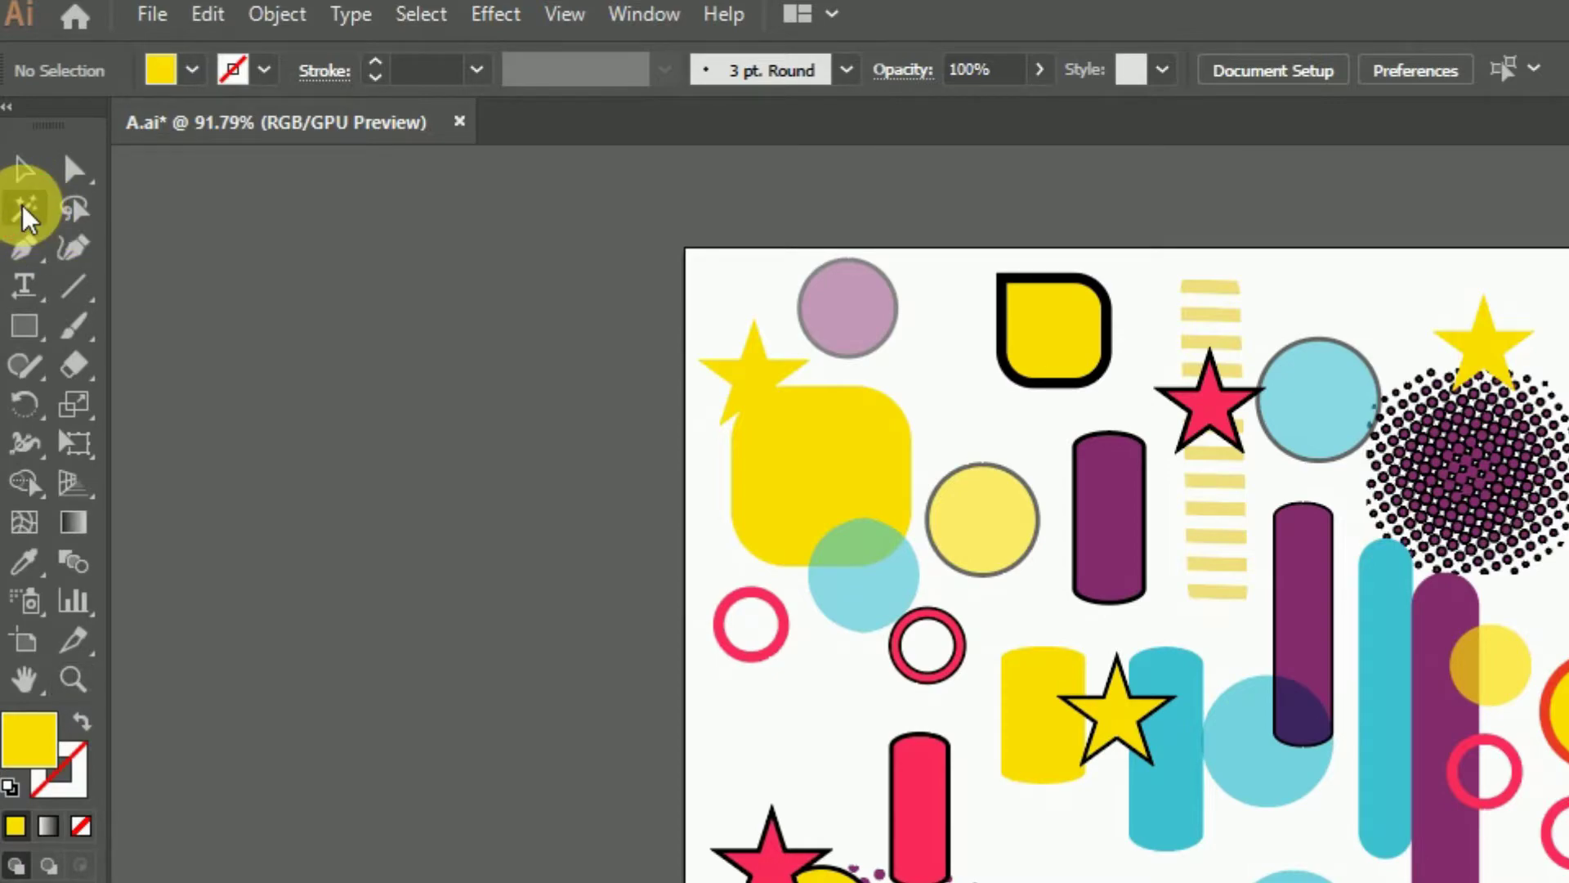
{"action": "left_click", "coordinate": [889, 513]}
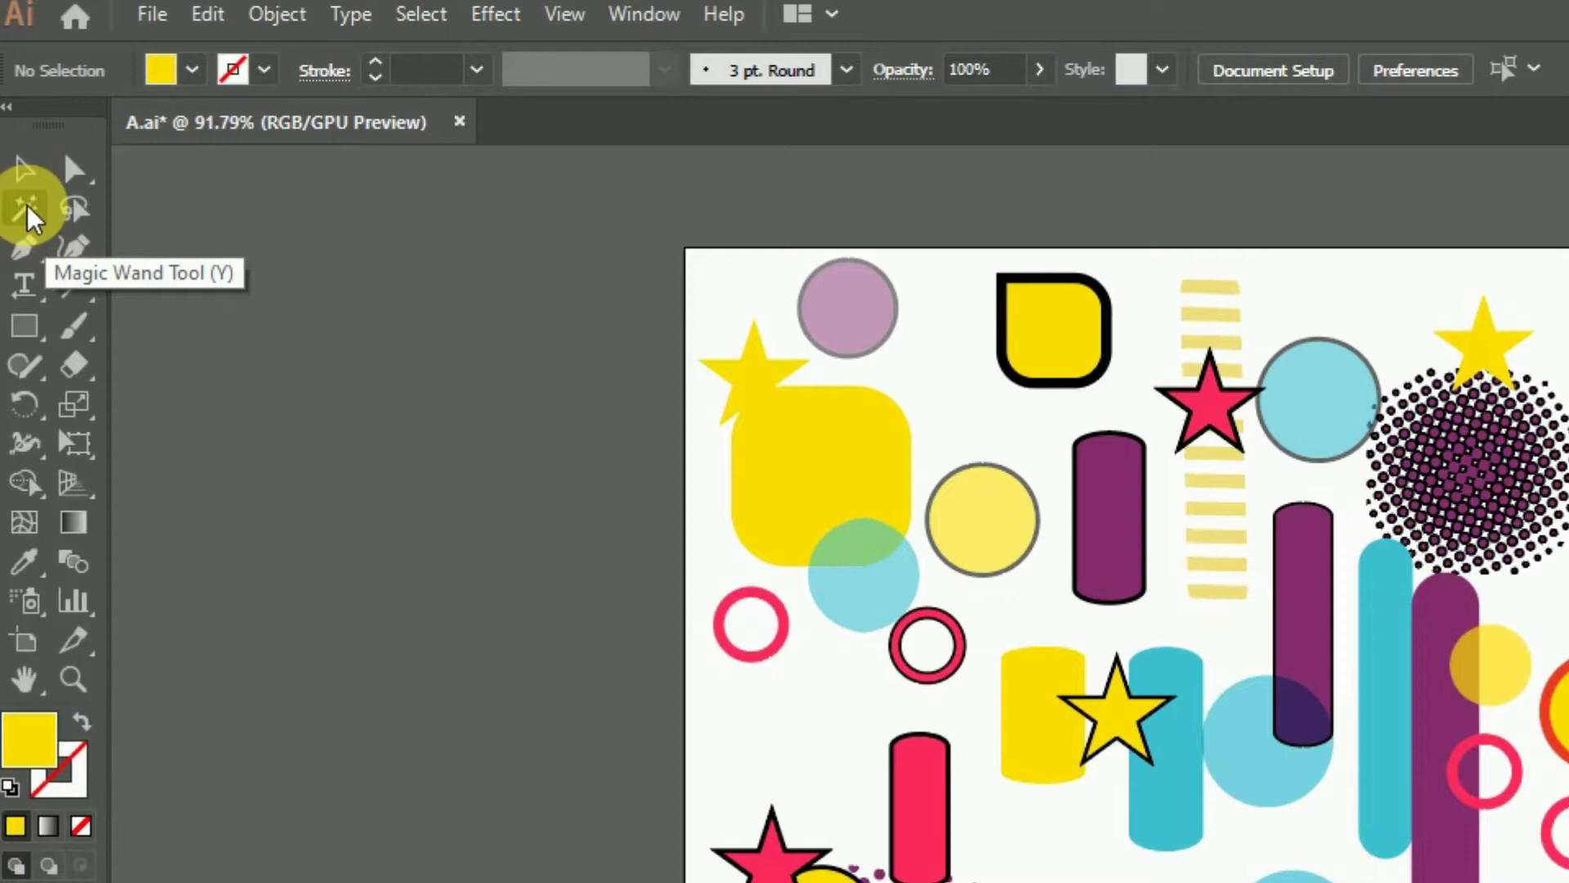
{"action": "double_click", "coordinate": [31, 214]}
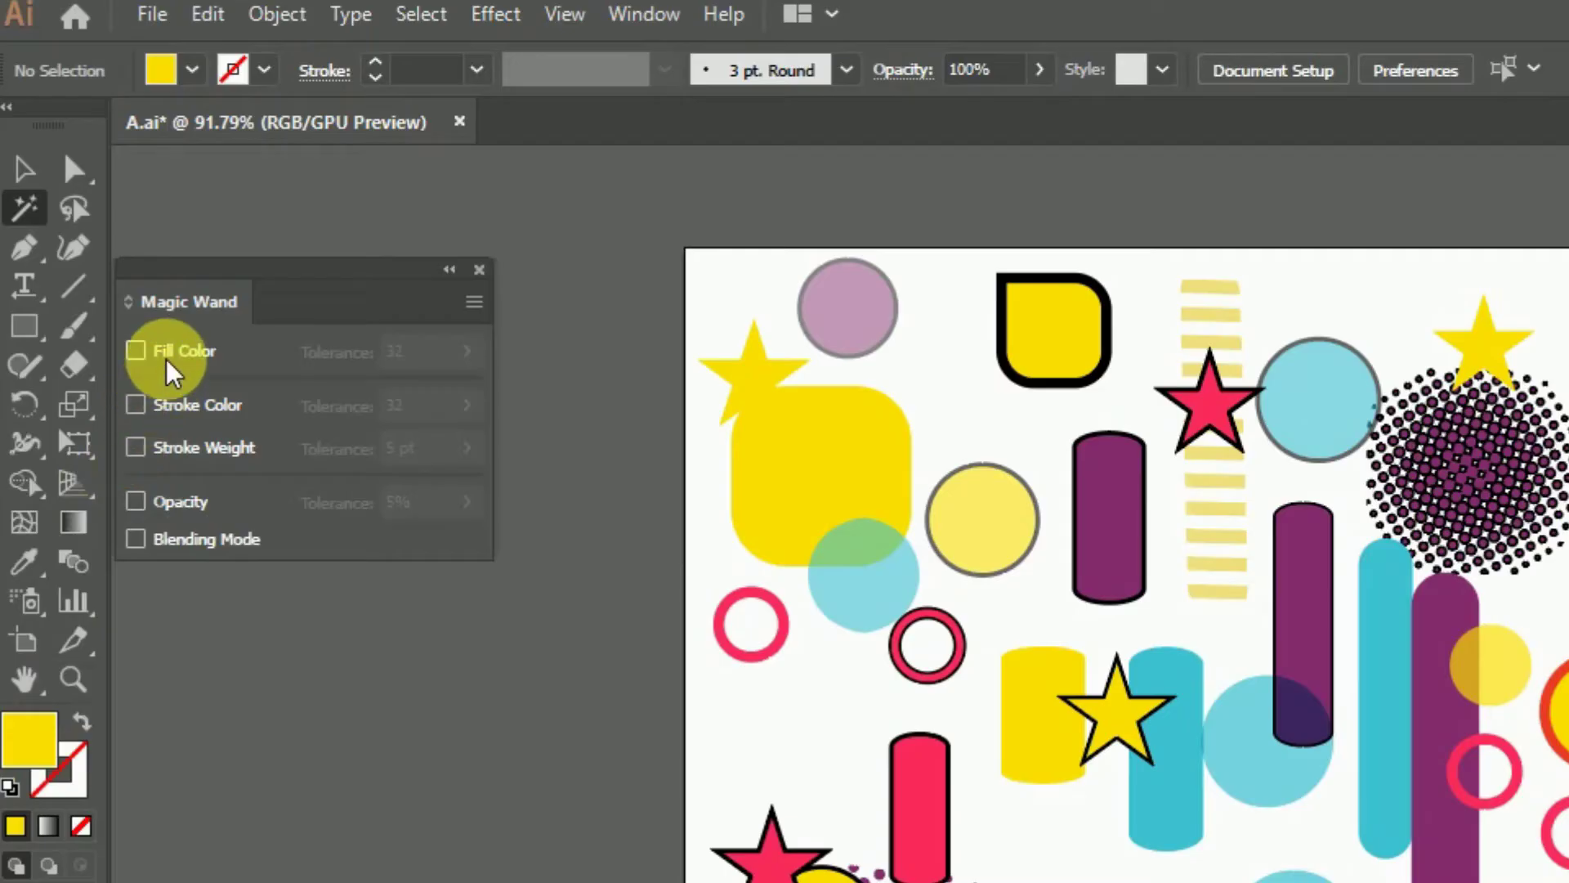
- Set the Magic Wand to match Fill Color with tolerance 0 and select all same-filled shapes by sampling the large yellow rounded square
{"action": "left_click", "coordinate": [87, 197]}
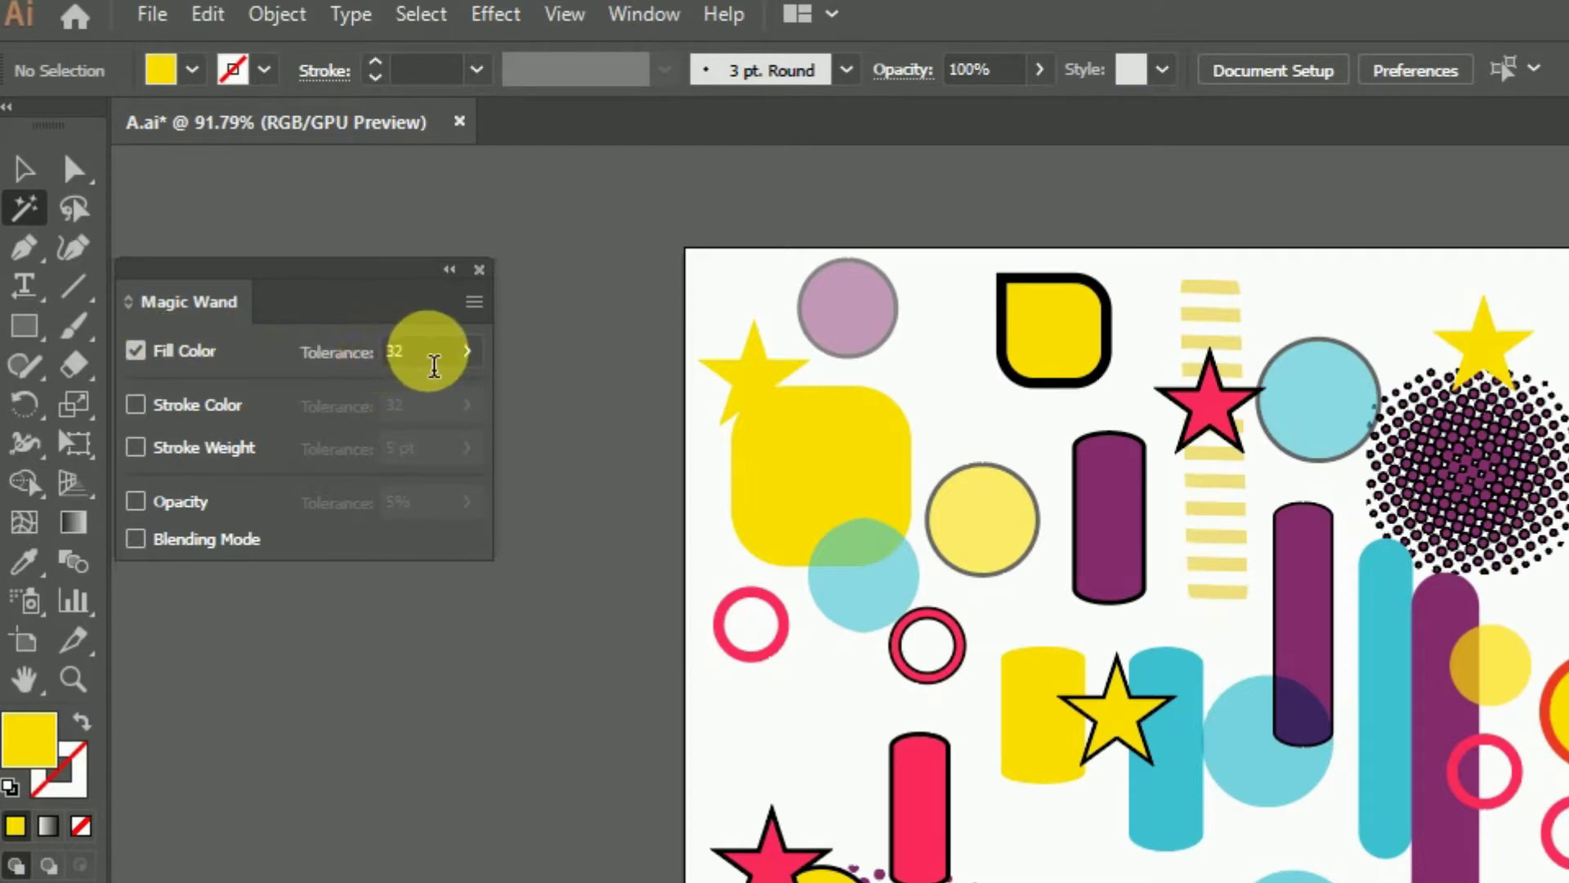
{"action": "left_click", "coordinate": [434, 365]}
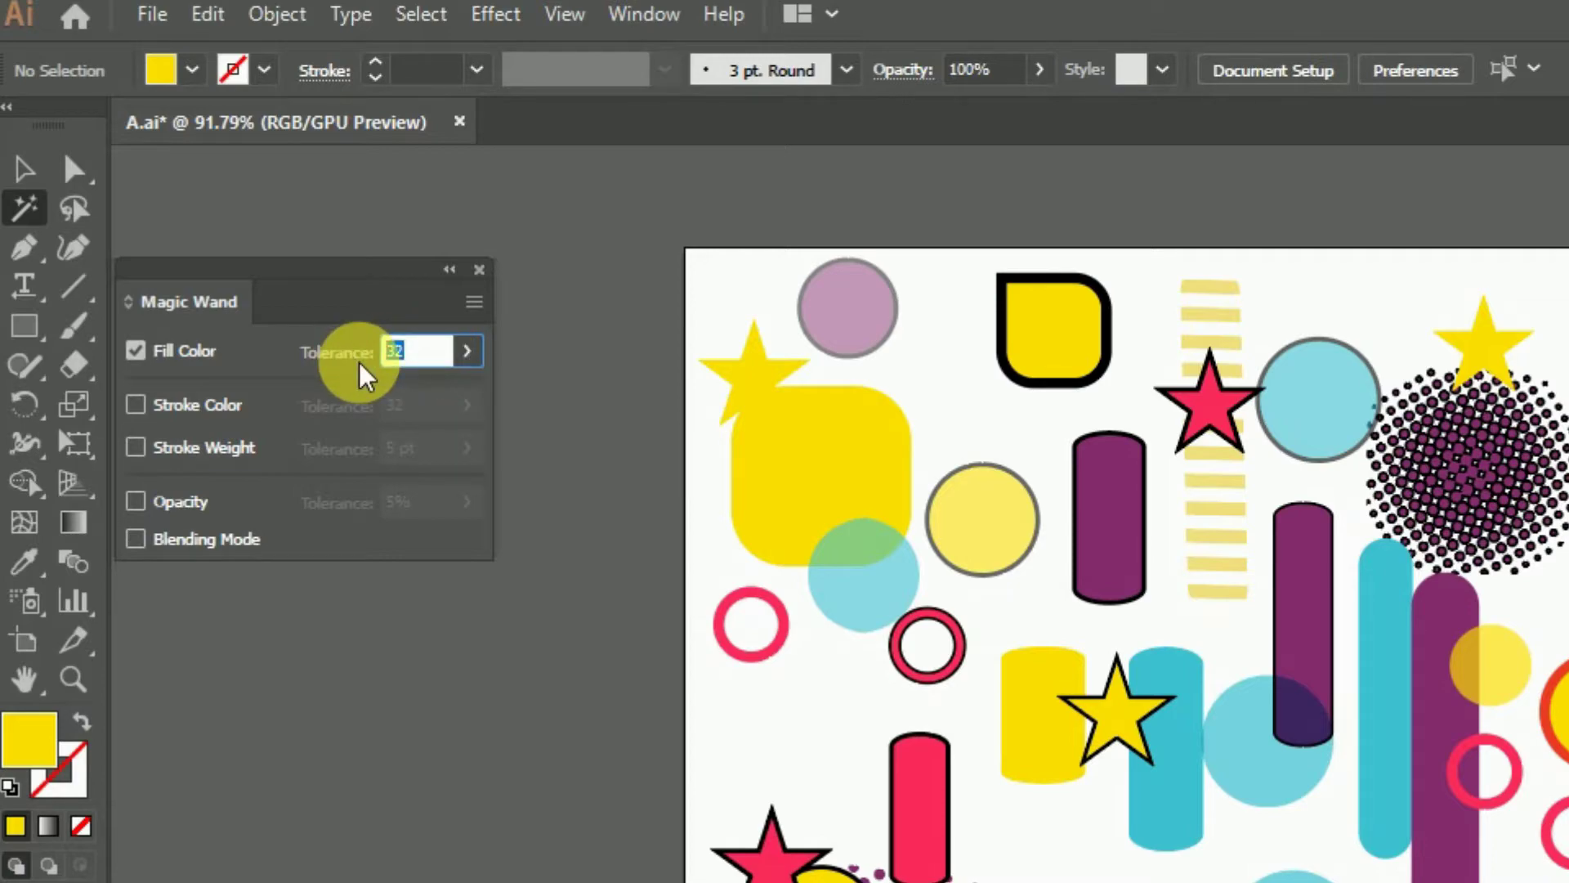
{"action": "type", "text": "0"}
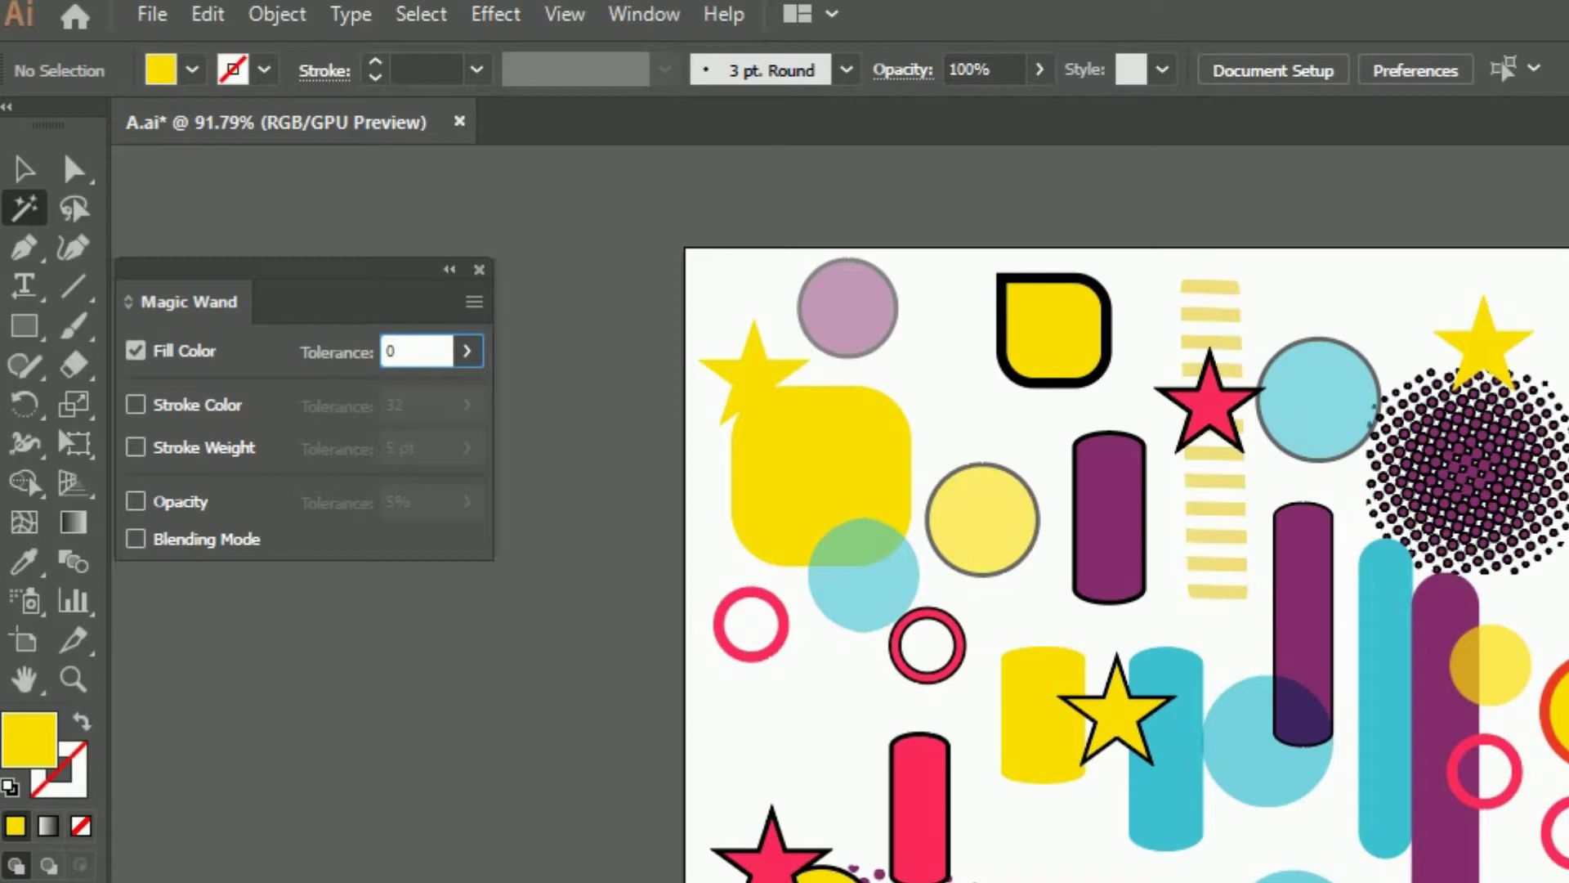
{"action": "left_click", "coordinate": [24, 211]}
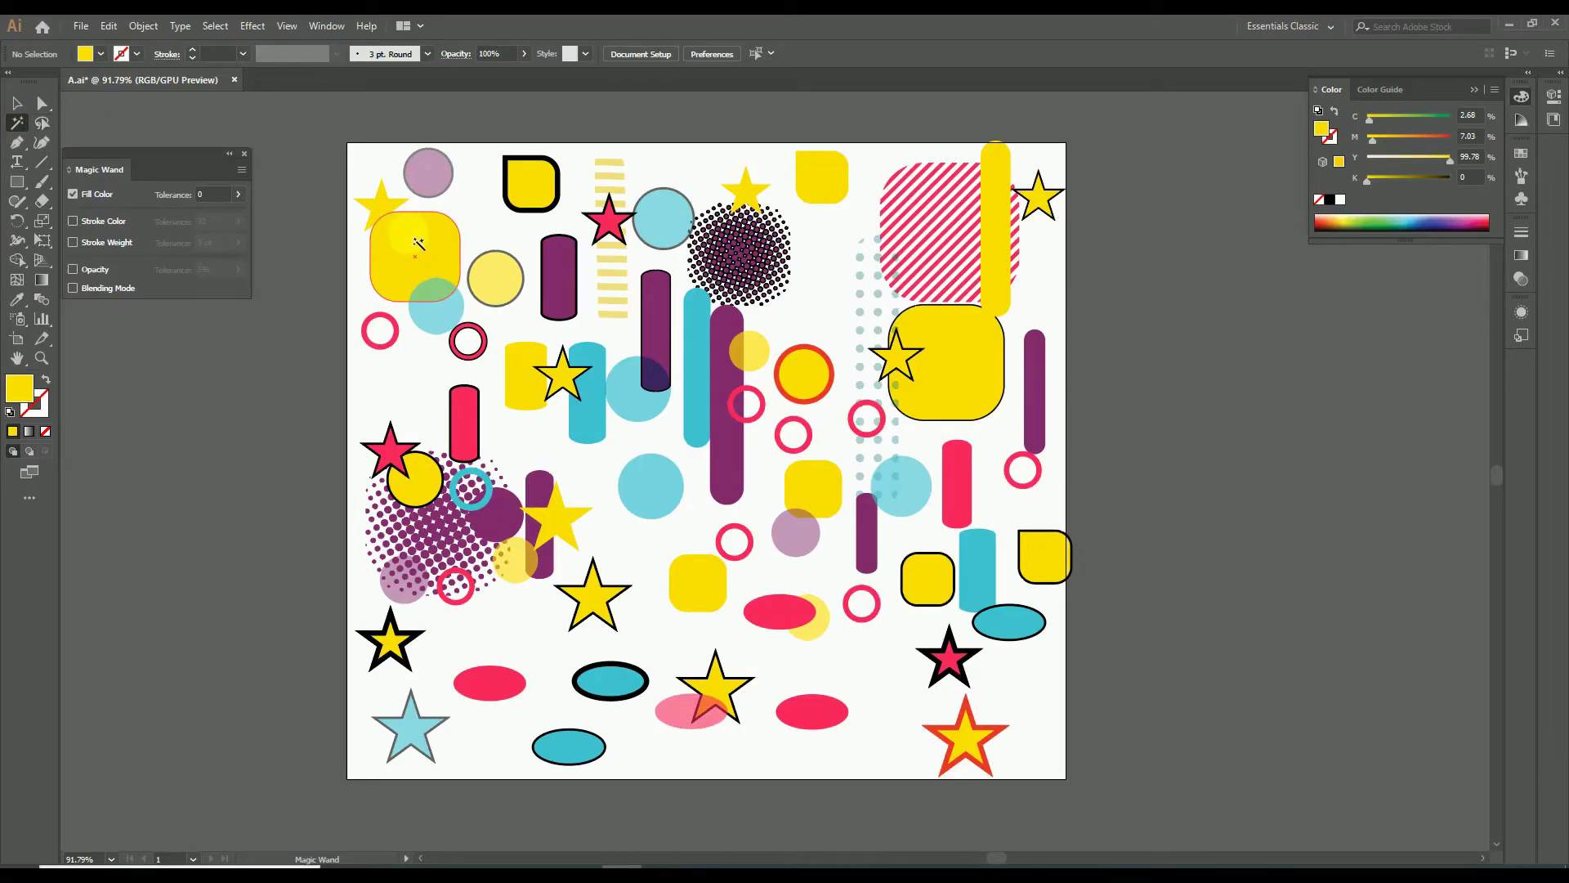
{"action": "left_click", "coordinate": [417, 244]}
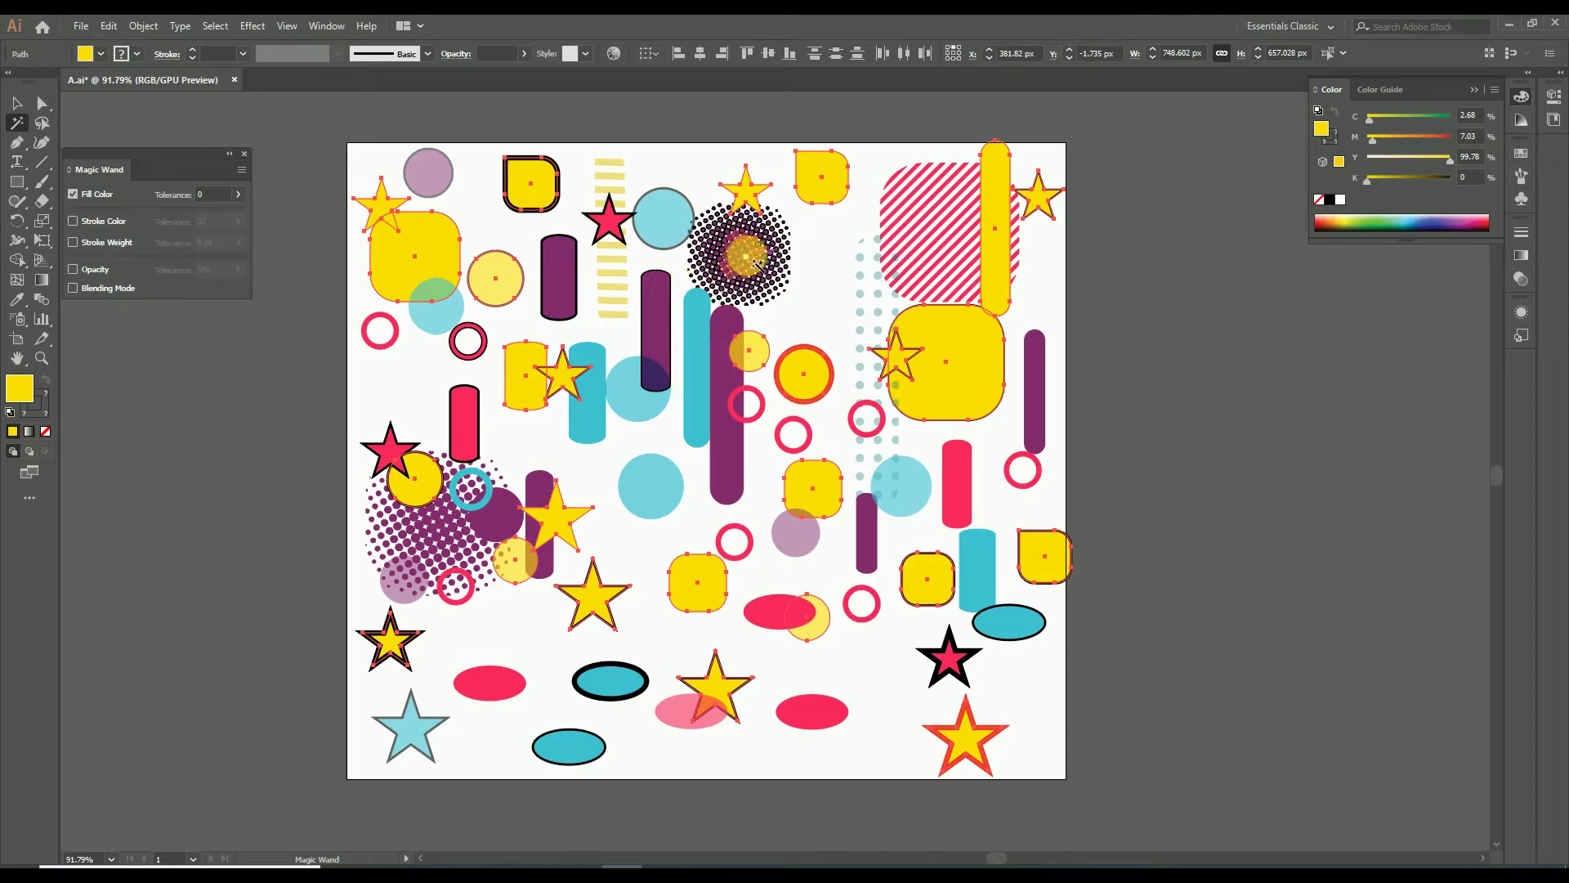
- Try moving the selected yellow-filled shapes off the artboard to its left, undoing the moves
{"action": "scroll", "coordinate": [753, 263], "scroll_direction": "down", "scroll_amount": 3}
{"action": "key", "text": "v"}
{"action": "left_click_drag", "start_coordinate": [557, 263], "coordinate": [203, 342]}
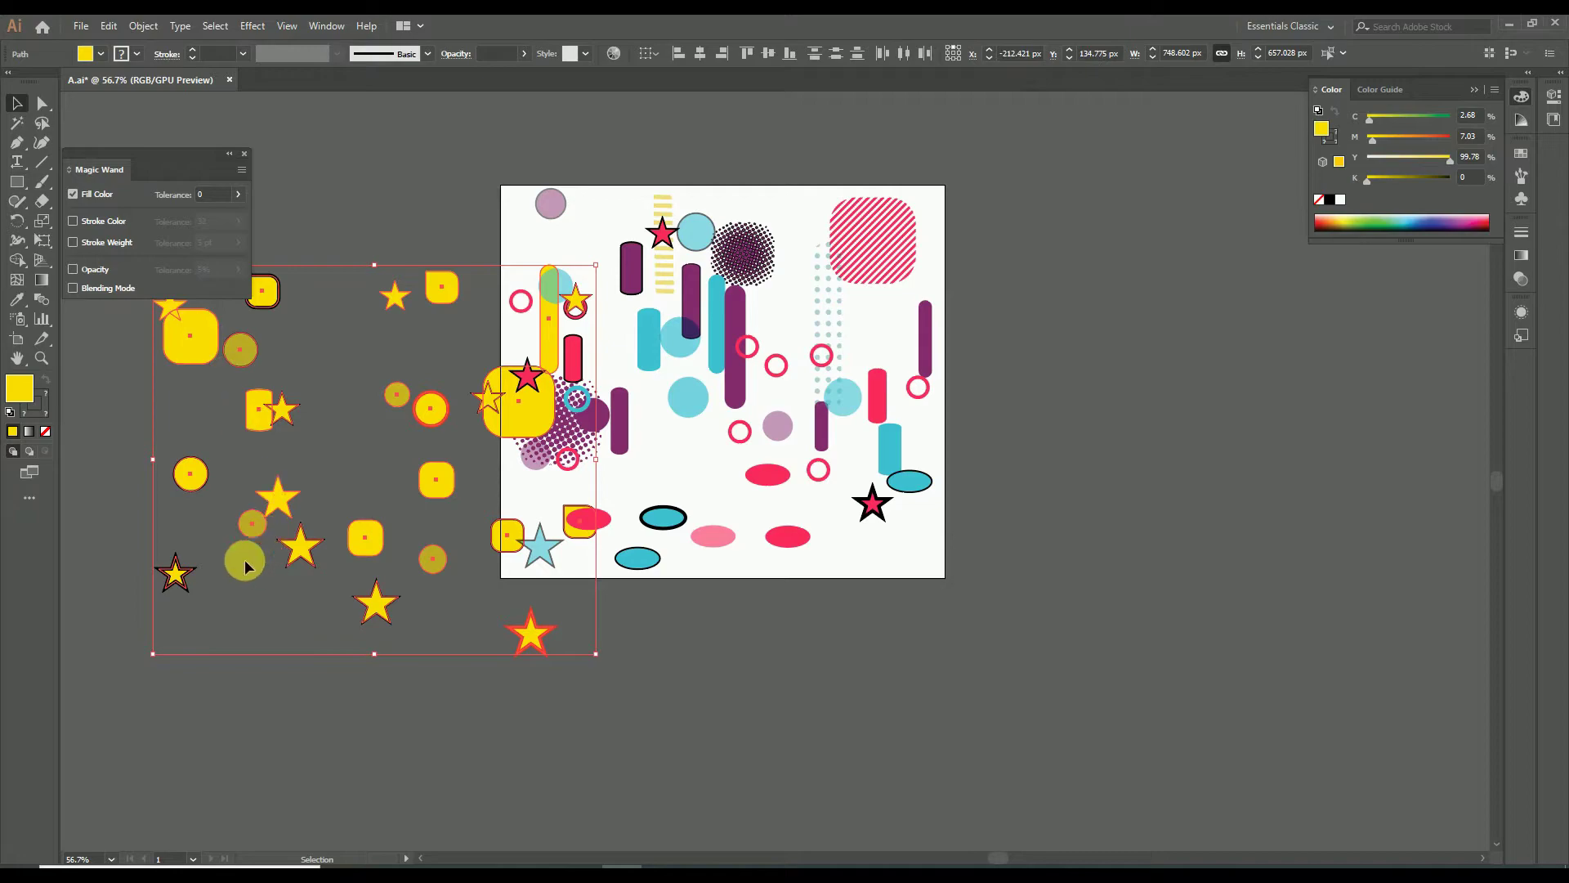
{"action": "key", "text": "ctrl+z"}
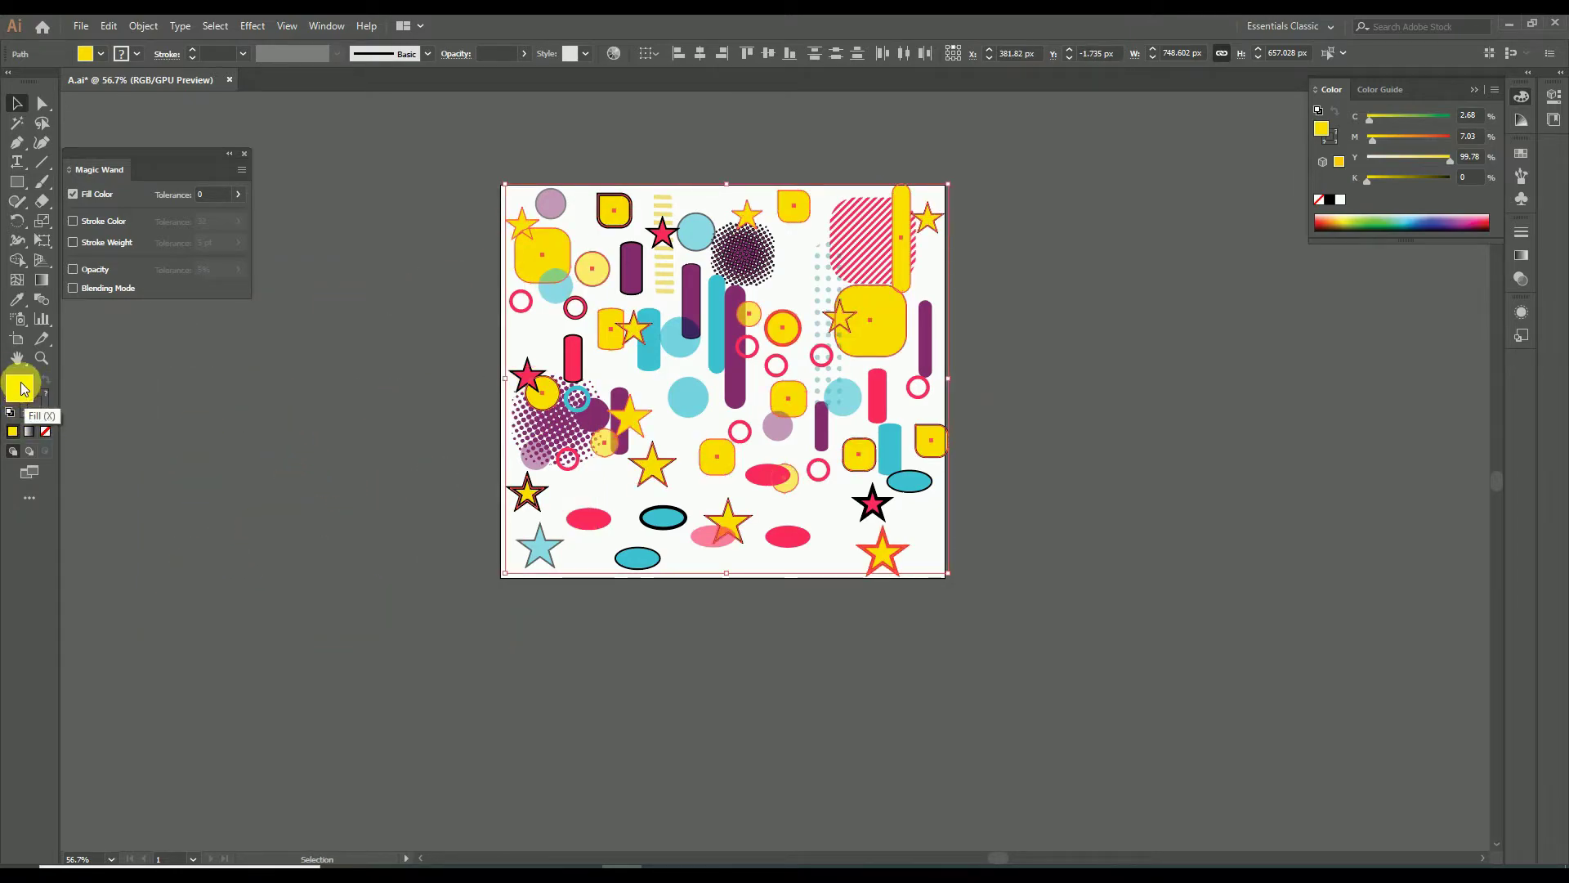
{"action": "left_click_drag", "start_coordinate": [535, 265], "coordinate": [364, 408]}
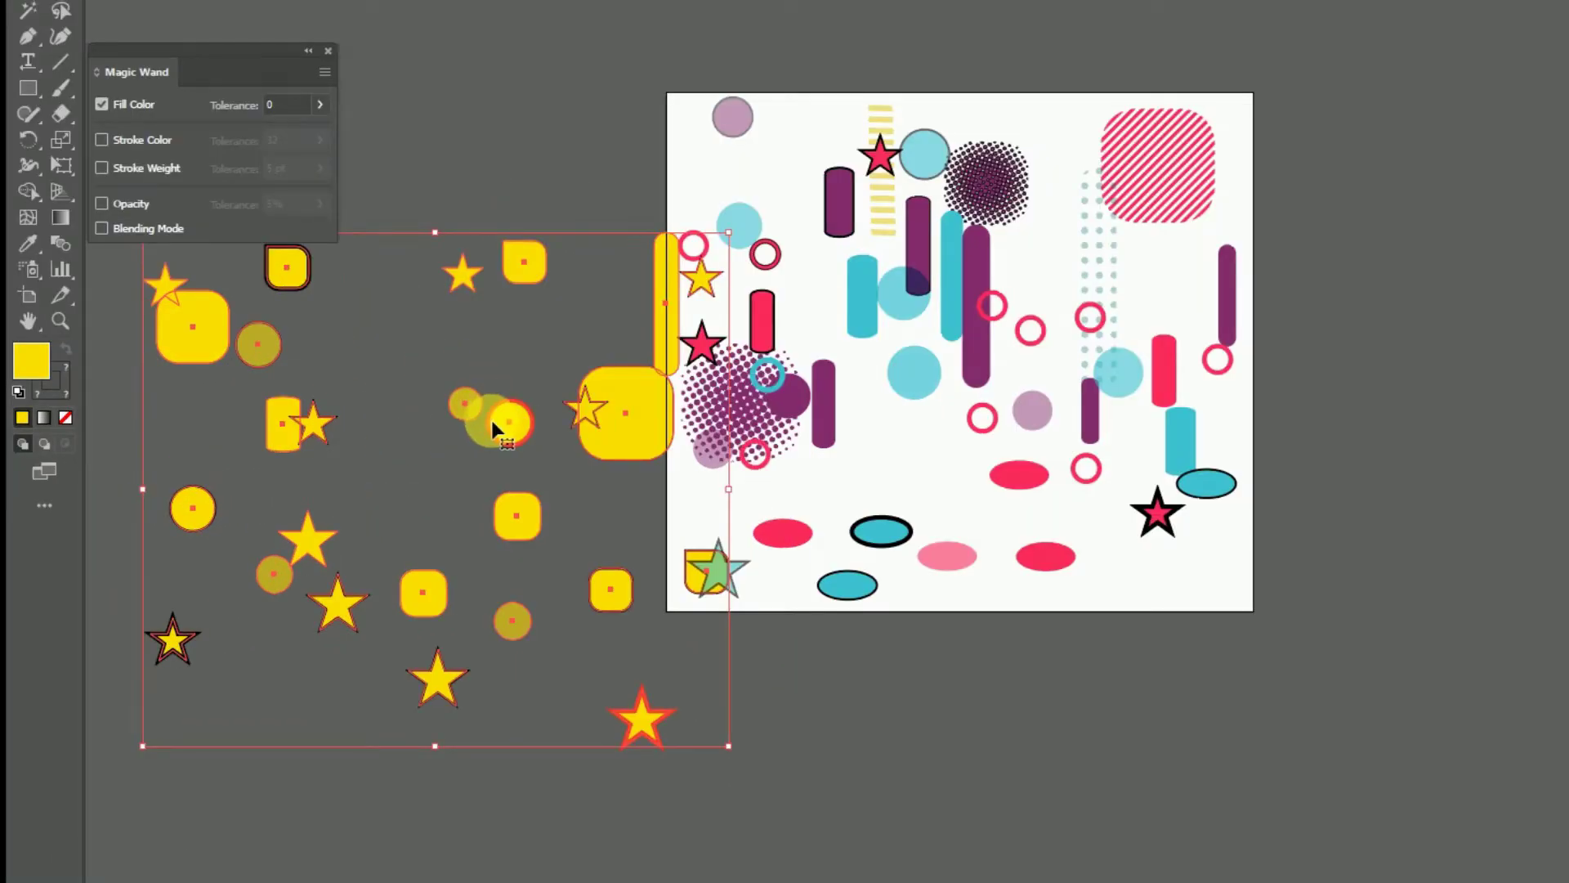
{"action": "key", "text": "ctrl+shift+a"}
{"action": "key", "text": "z"}
{"action": "left_click_drag", "start_coordinate": [463, 388], "coordinate": [378, 514]}
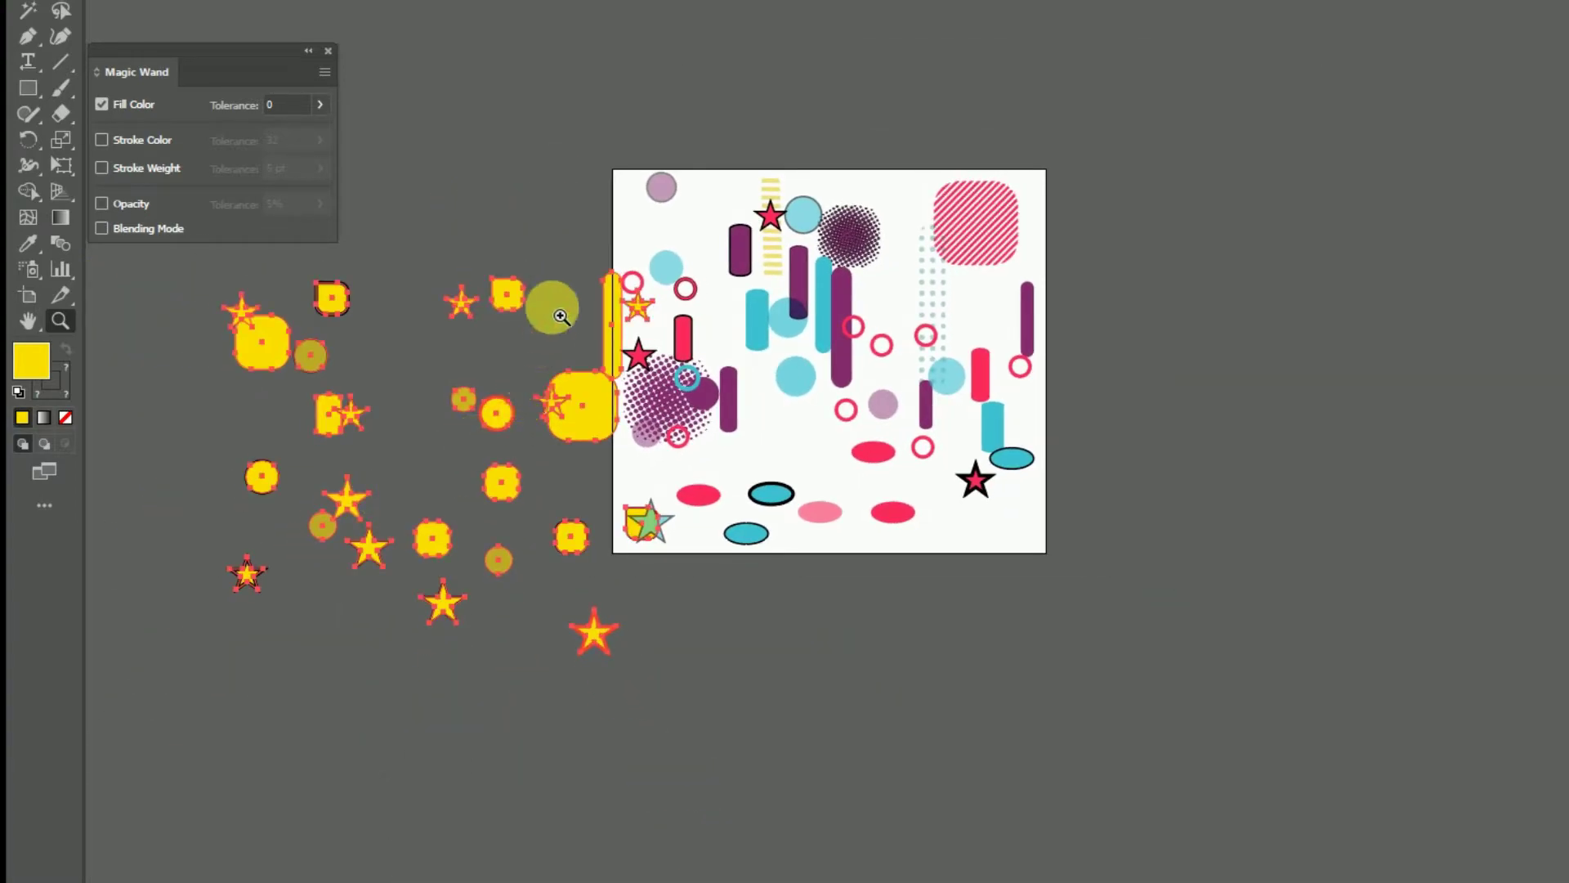
{"action": "key", "text": "v"}
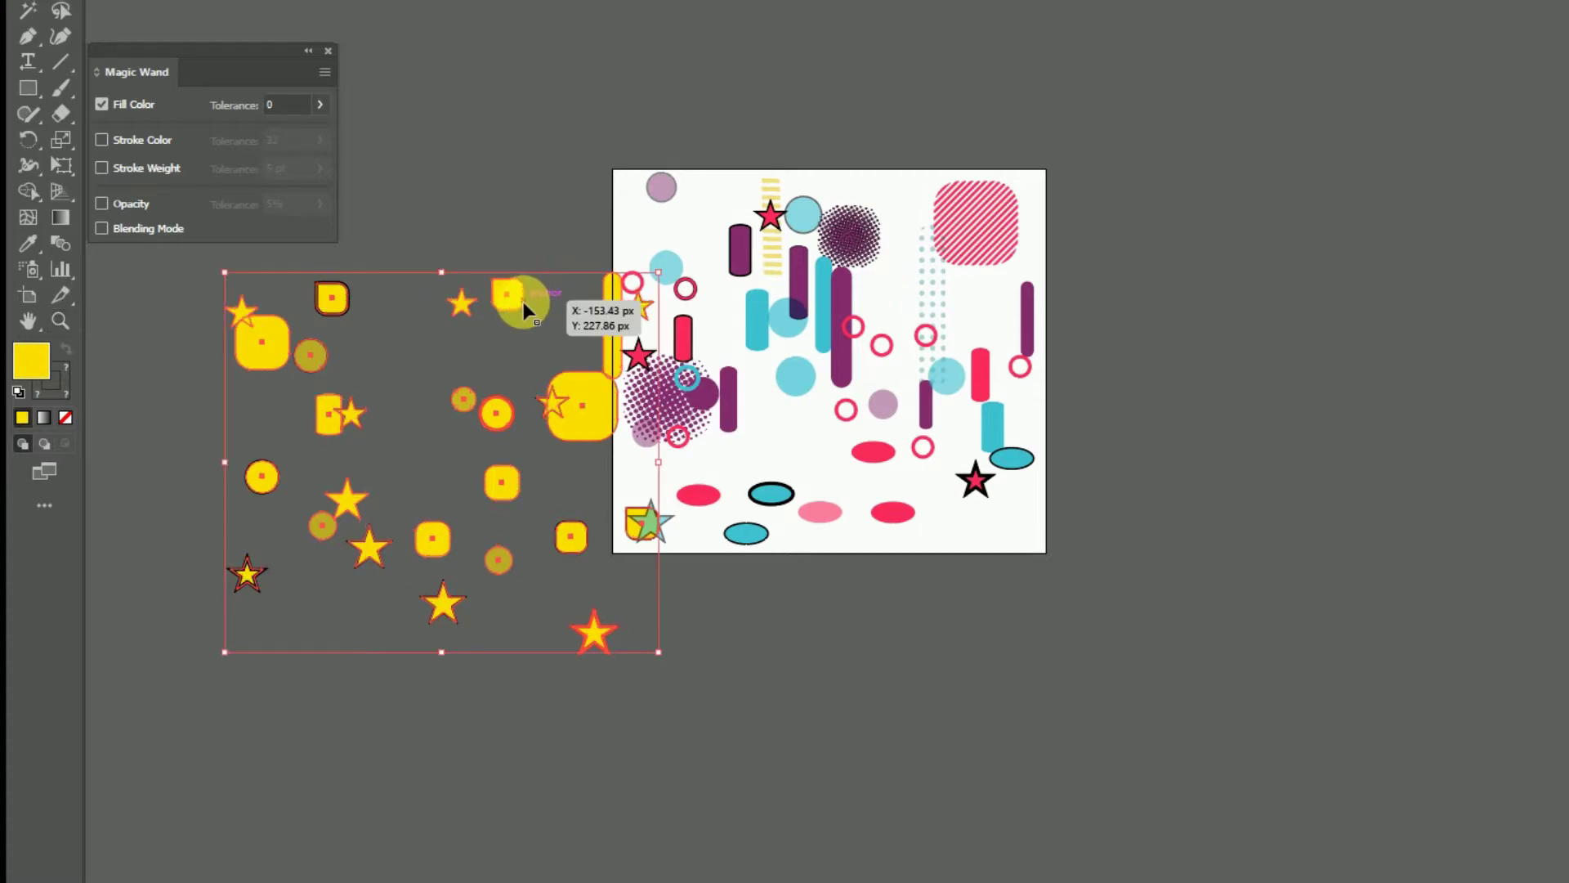
{"action": "left_click_drag", "start_coordinate": [513, 304], "coordinate": [425, 309]}
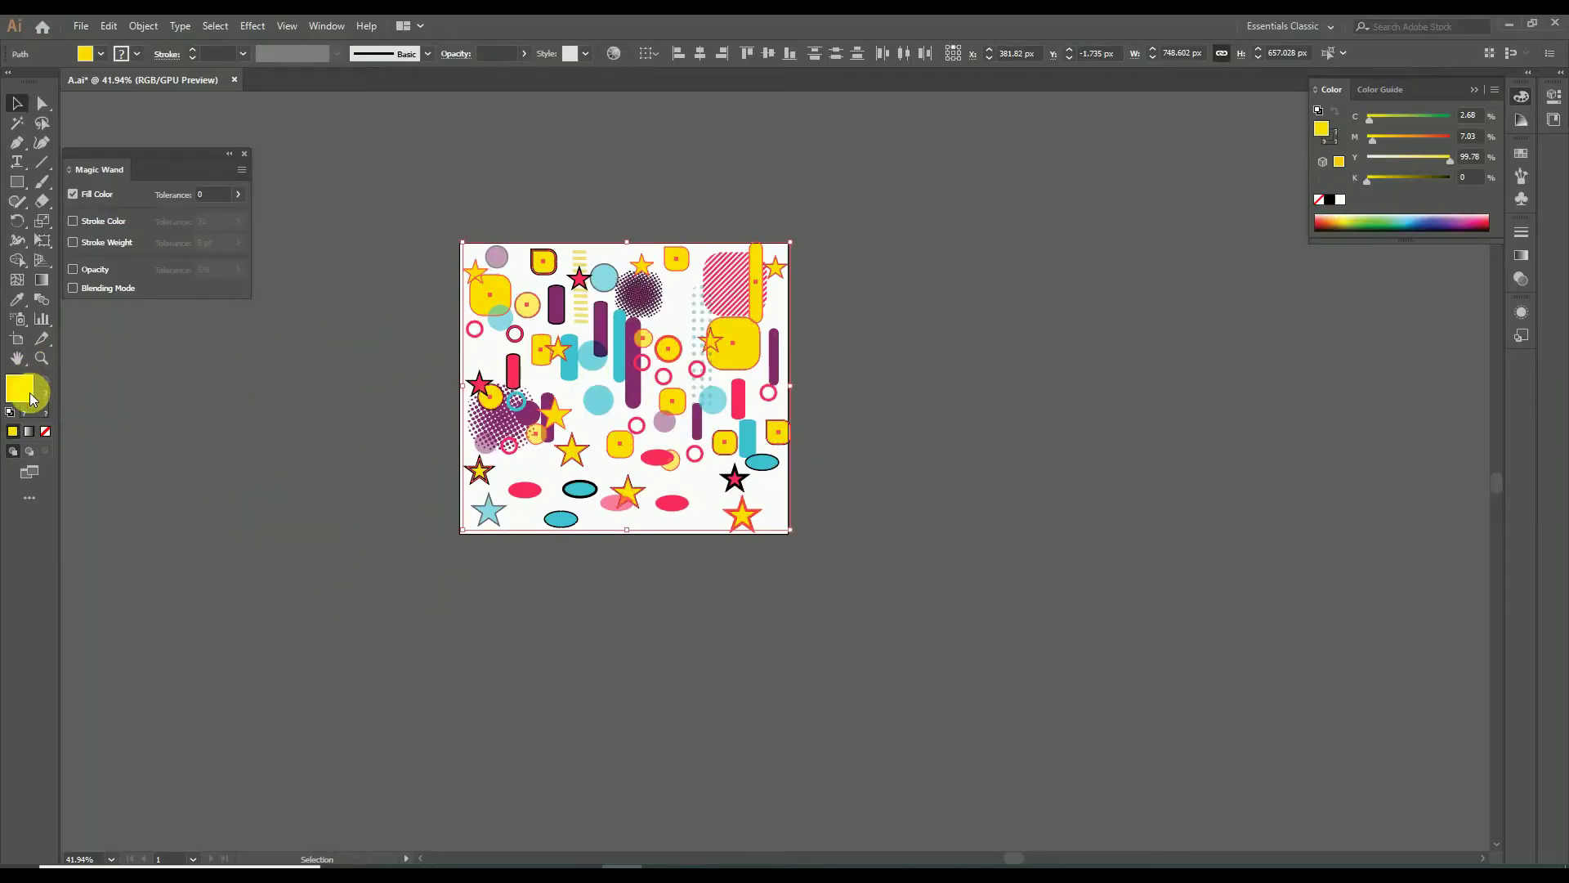
- Change the fill of all the selected yellow shapes to bright green
{"action": "double_click", "coordinate": [31, 361]}
{"action": "left_click_drag", "start_coordinate": [815, 527], "coordinate": [806, 463]}
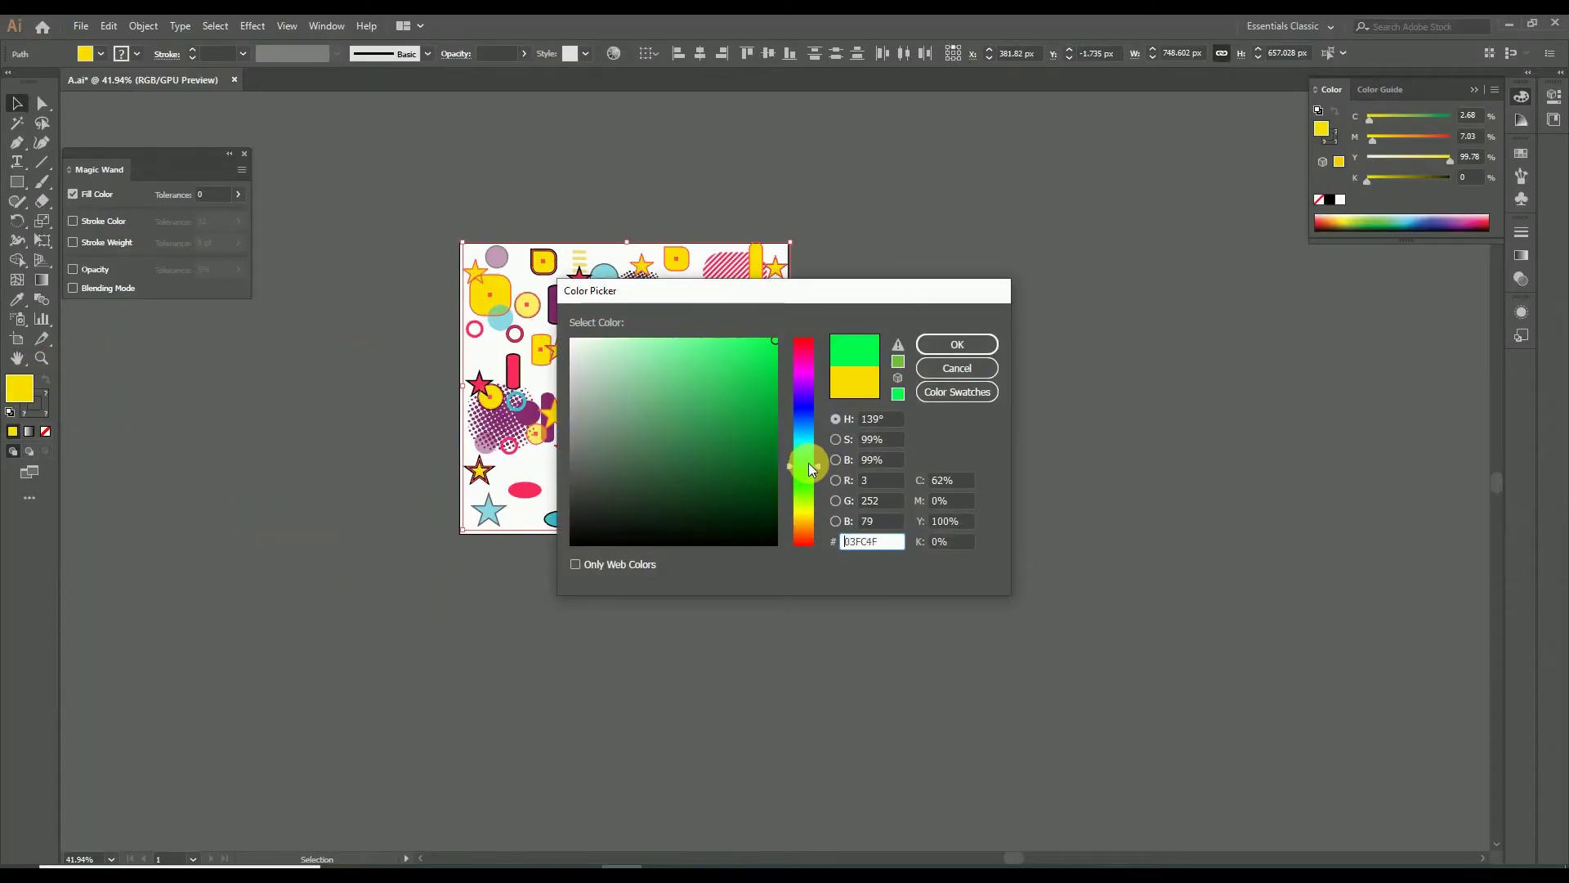
{"action": "left_click", "coordinate": [952, 347]}
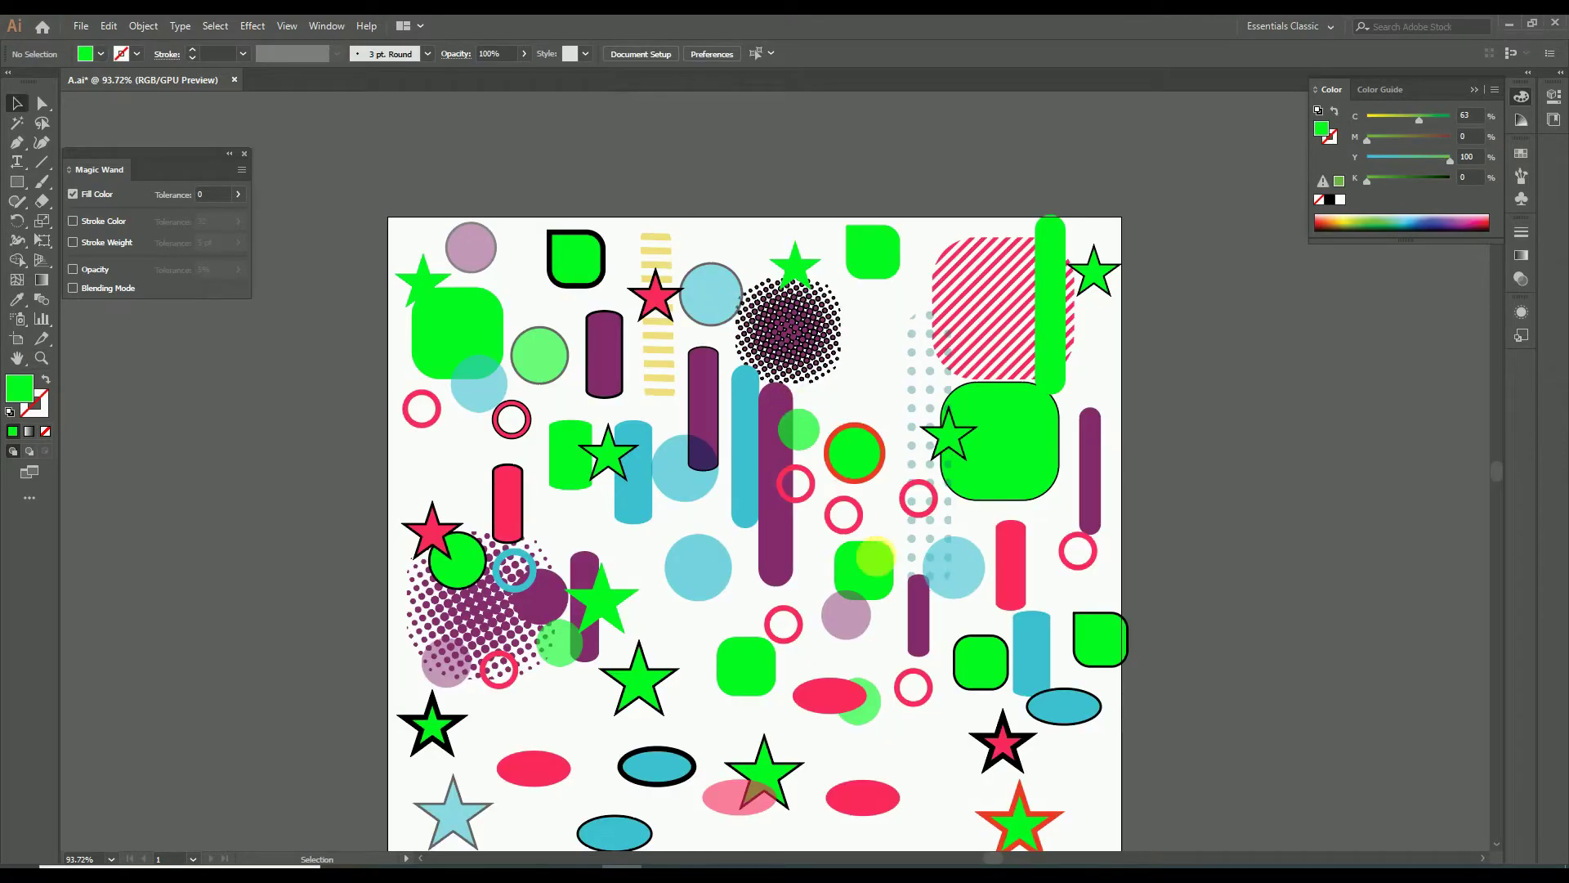
- Set the Magic Wand to match by Stroke Color instead of Fill Color, with a tolerance of 0
{"action": "left_click_drag", "start_coordinate": [902, 589], "coordinate": [893, 550]}
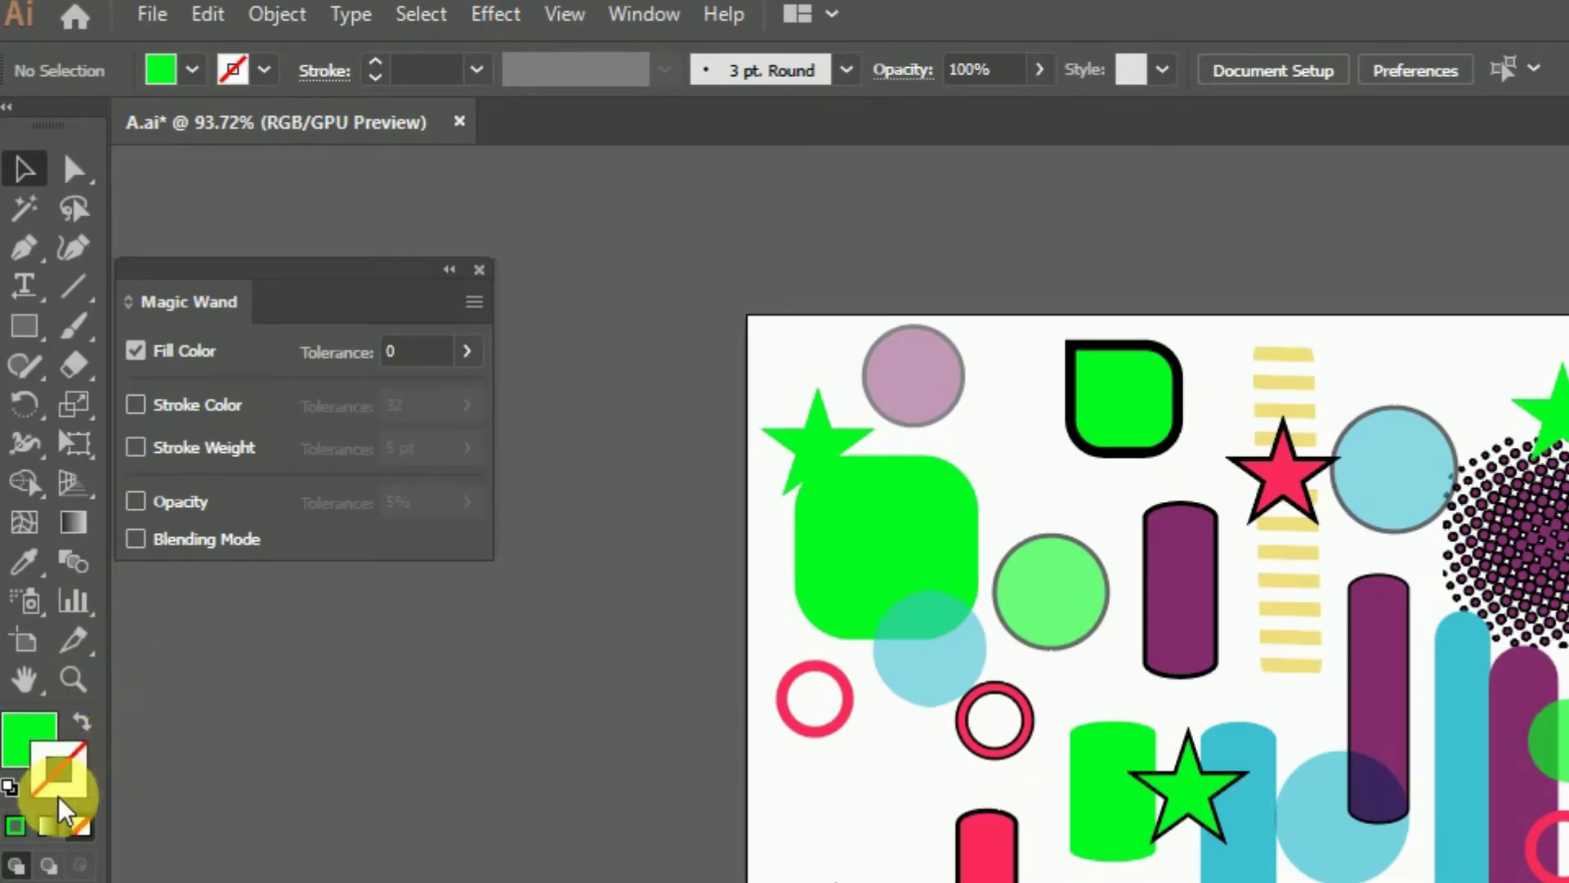
{"action": "left_click", "coordinate": [164, 359]}
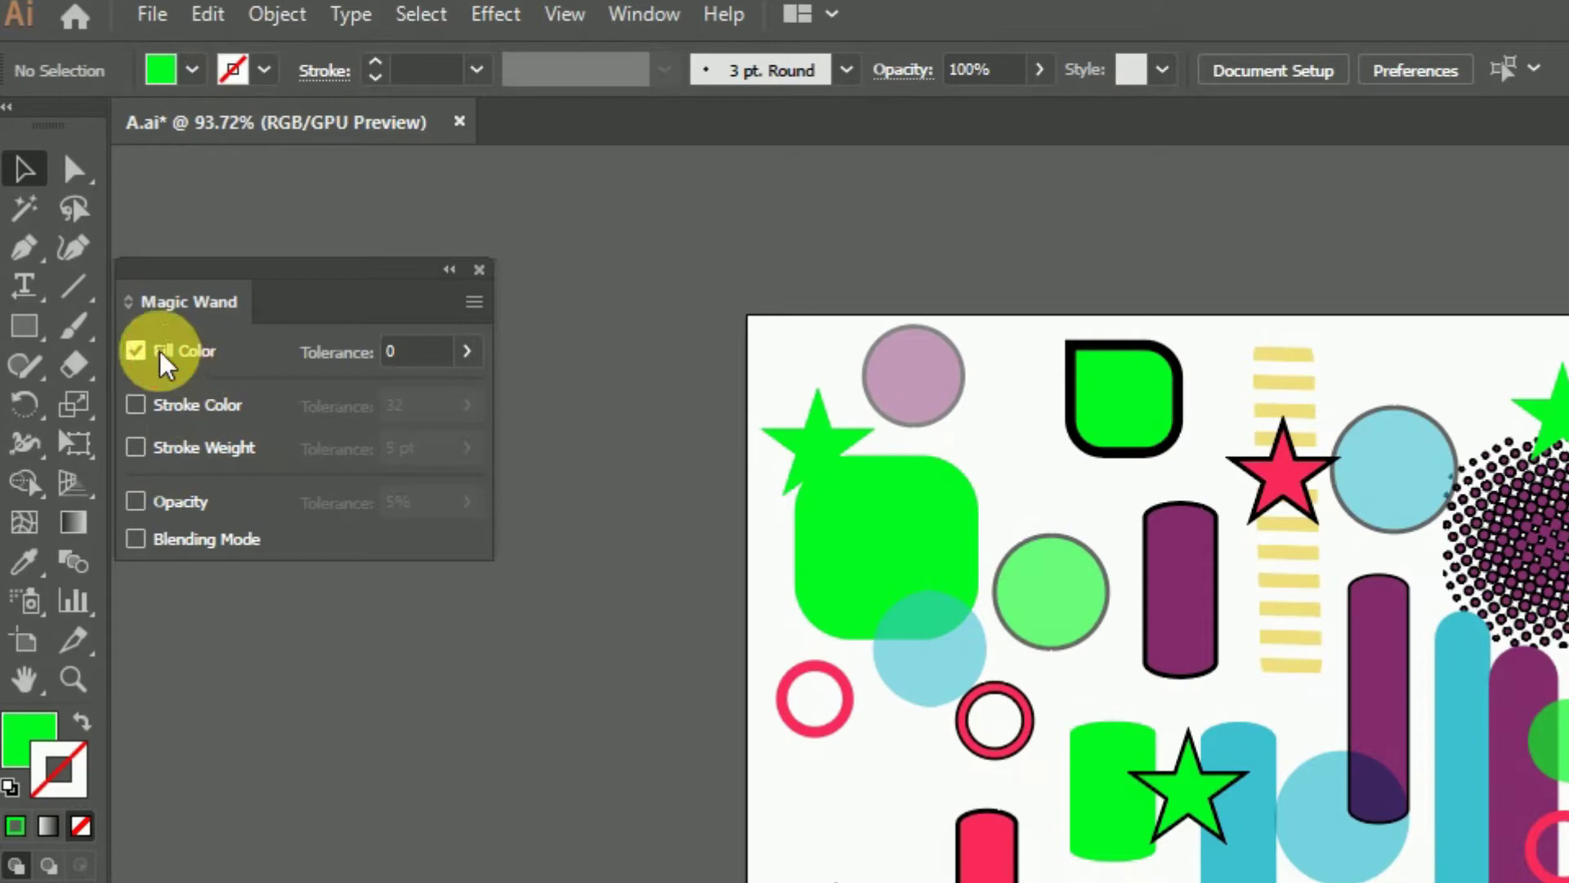
{"action": "left_click", "coordinate": [169, 409]}
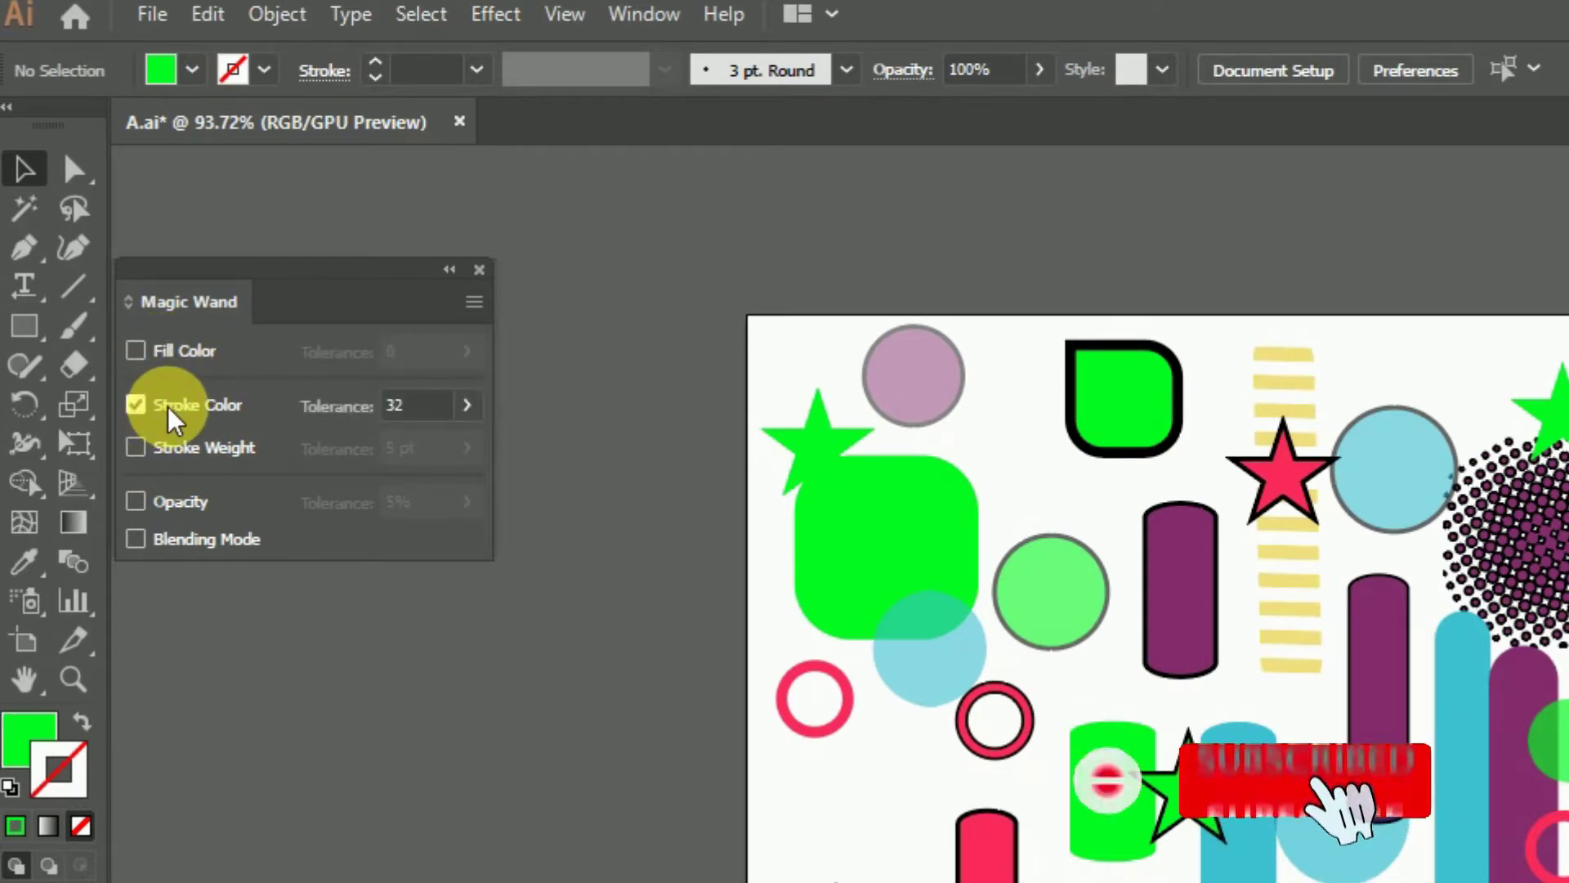
{"action": "double_click", "coordinate": [418, 407]}
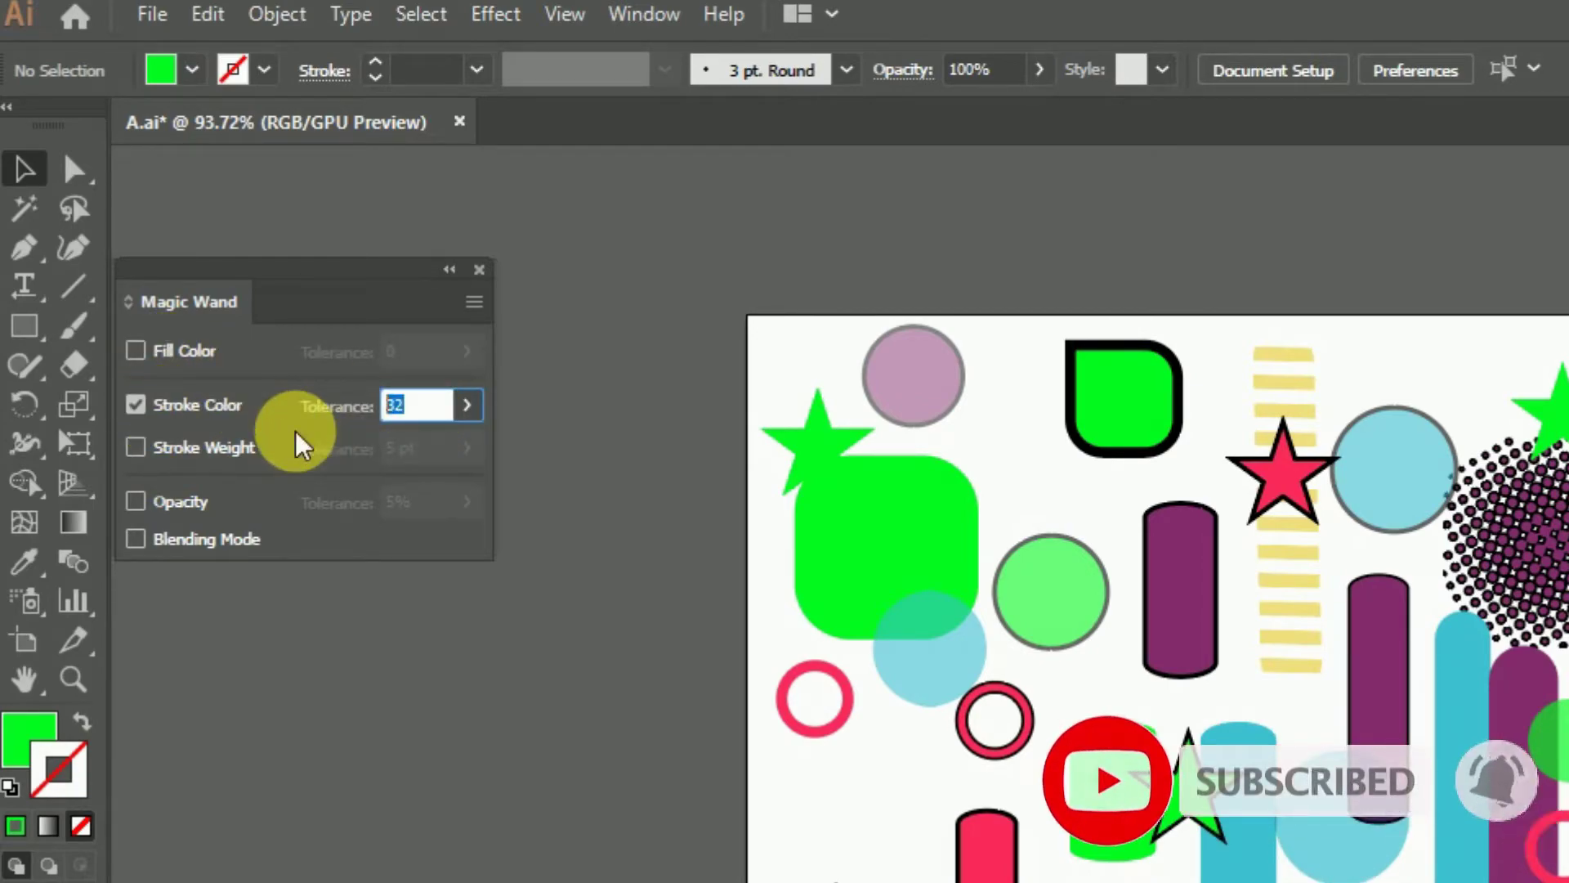
{"action": "type", "text": "0"}
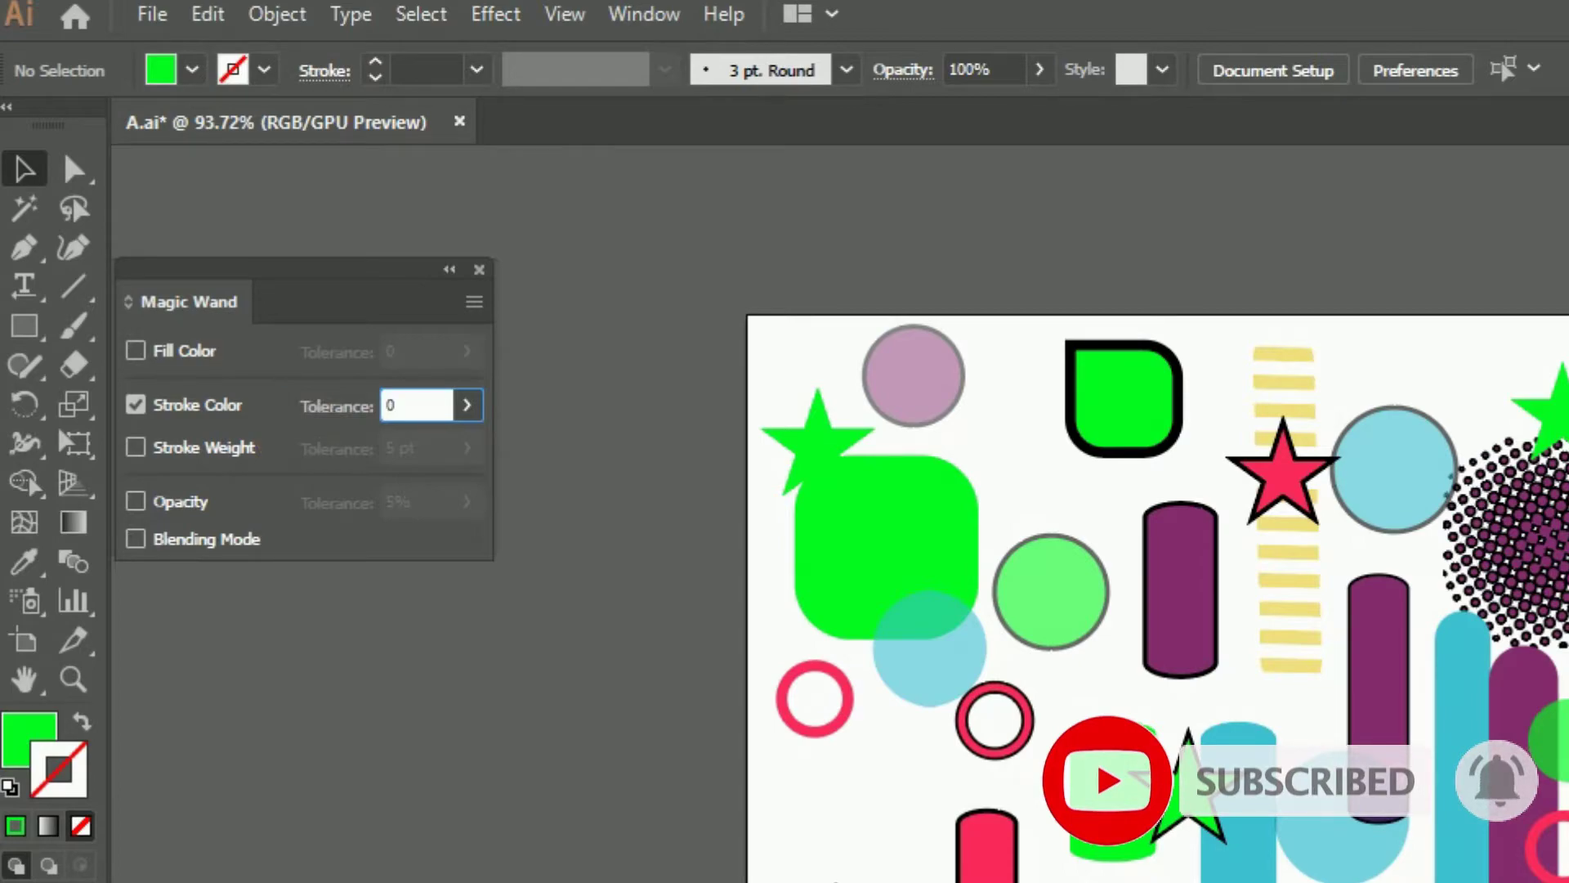
{"action": "left_click", "coordinate": [18, 214]}
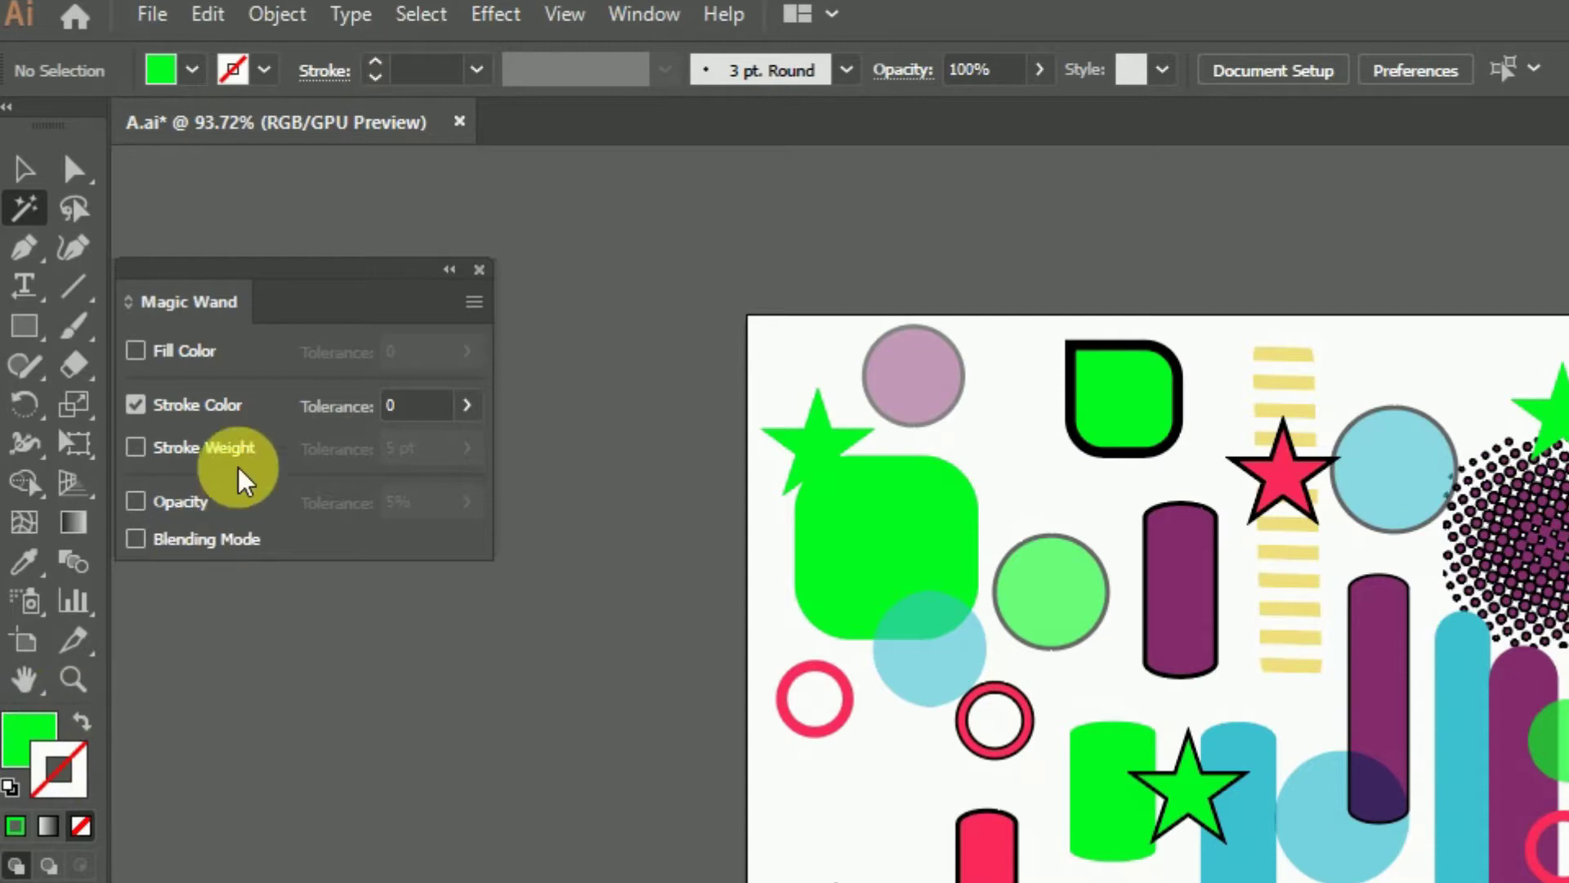
- Select all same-stroked shapes with the Magic Wand by sampling the thick black-outlined green shape, and examine the selected outlines up close
{"action": "key", "text": "z"}
{"action": "left_click_drag", "start_coordinate": [1097, 369], "coordinate": [1376, 531]}
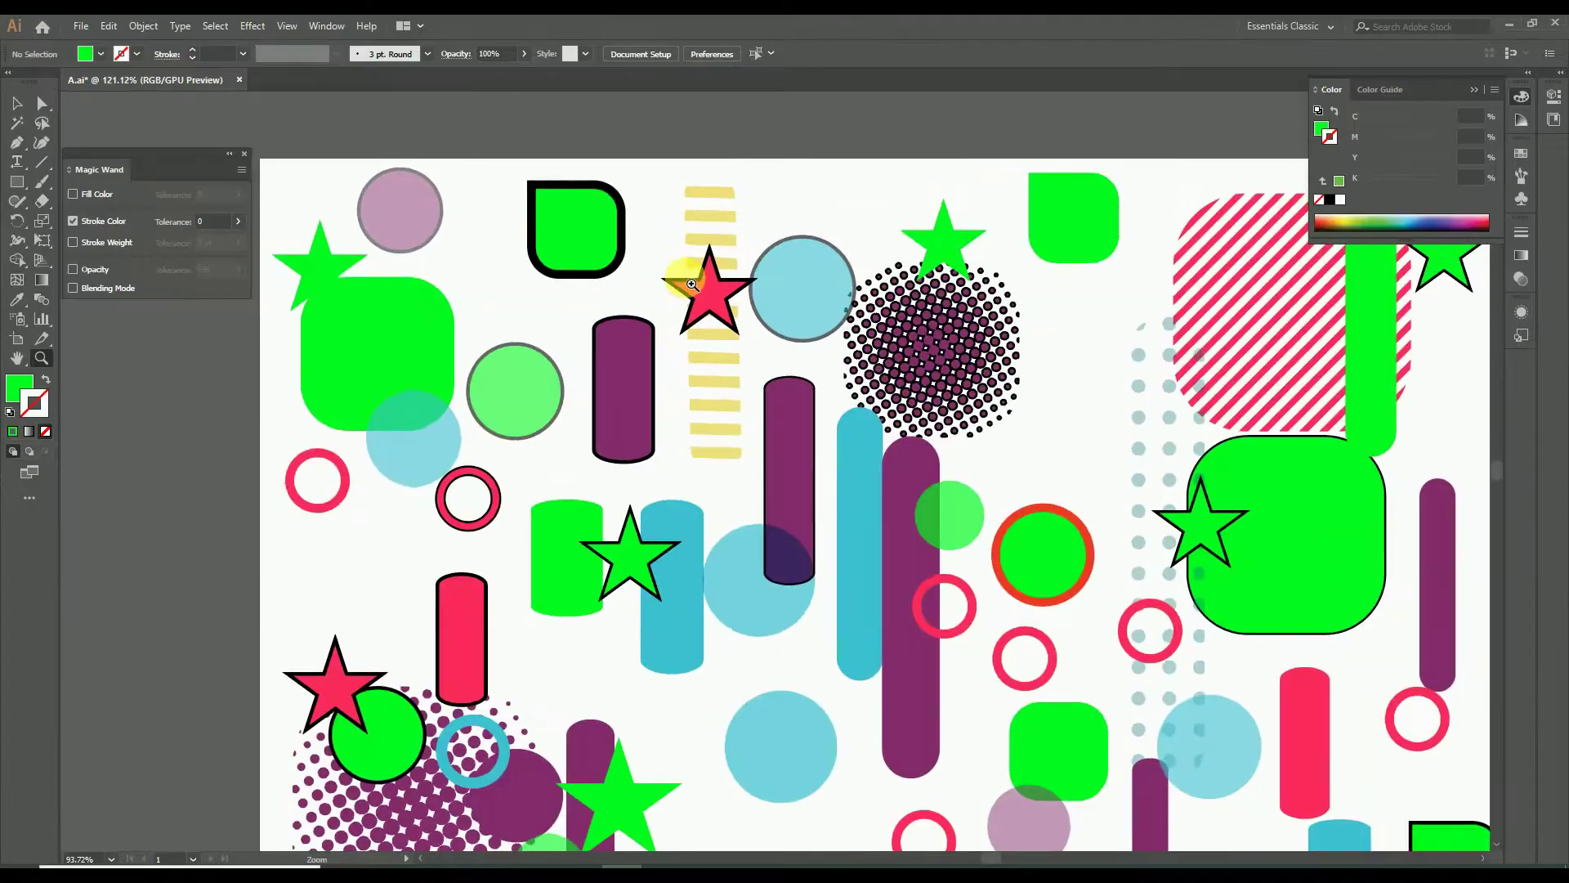
{"action": "left_click", "coordinate": [691, 284]}
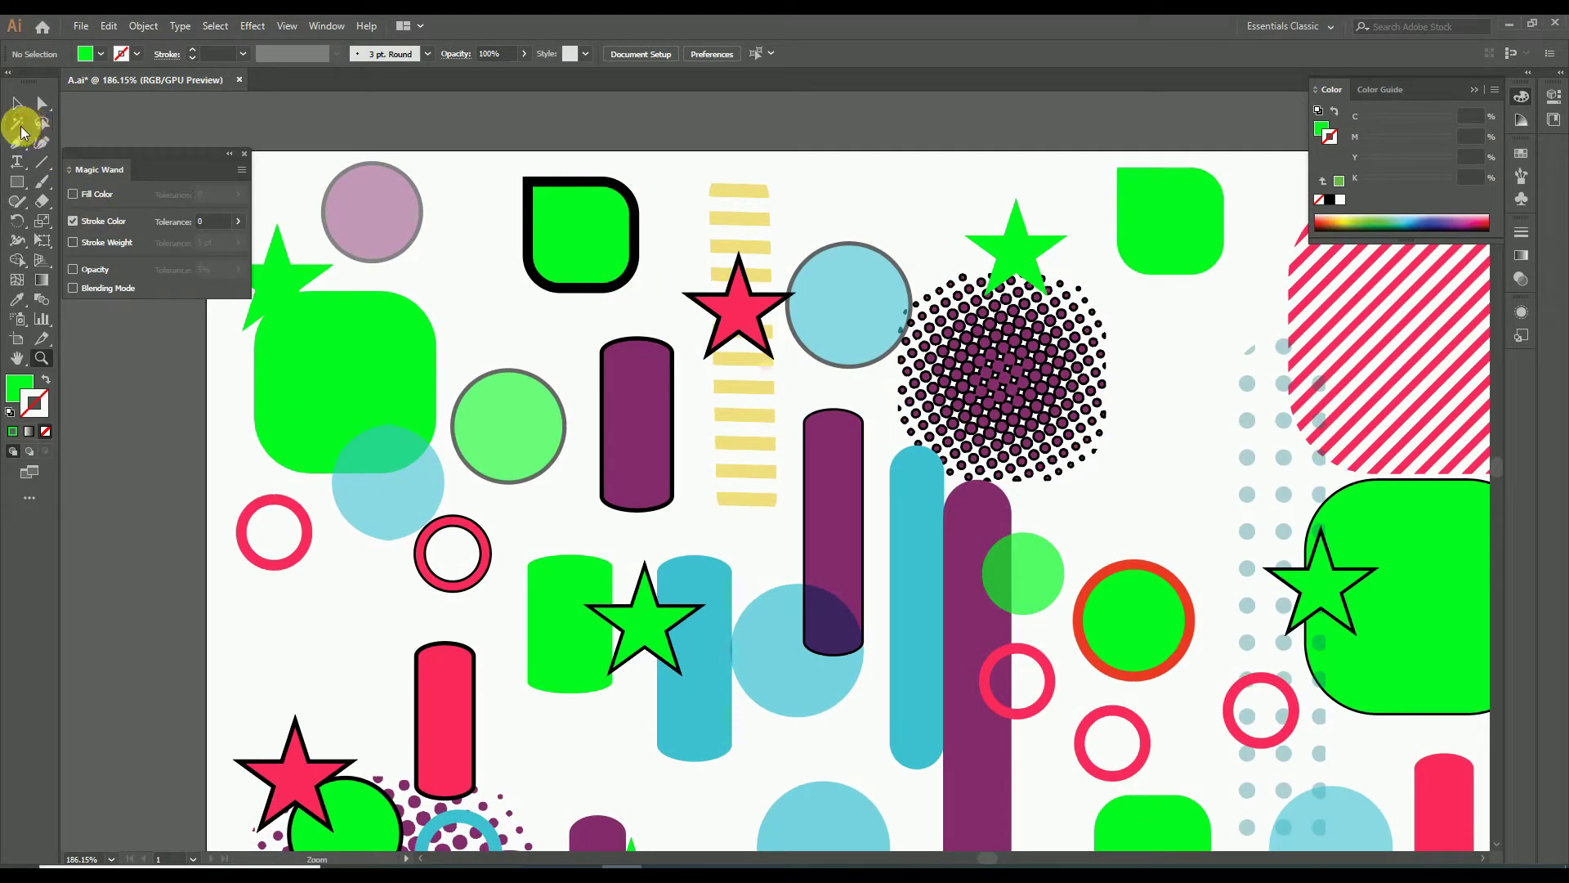
{"action": "left_click", "coordinate": [566, 237]}
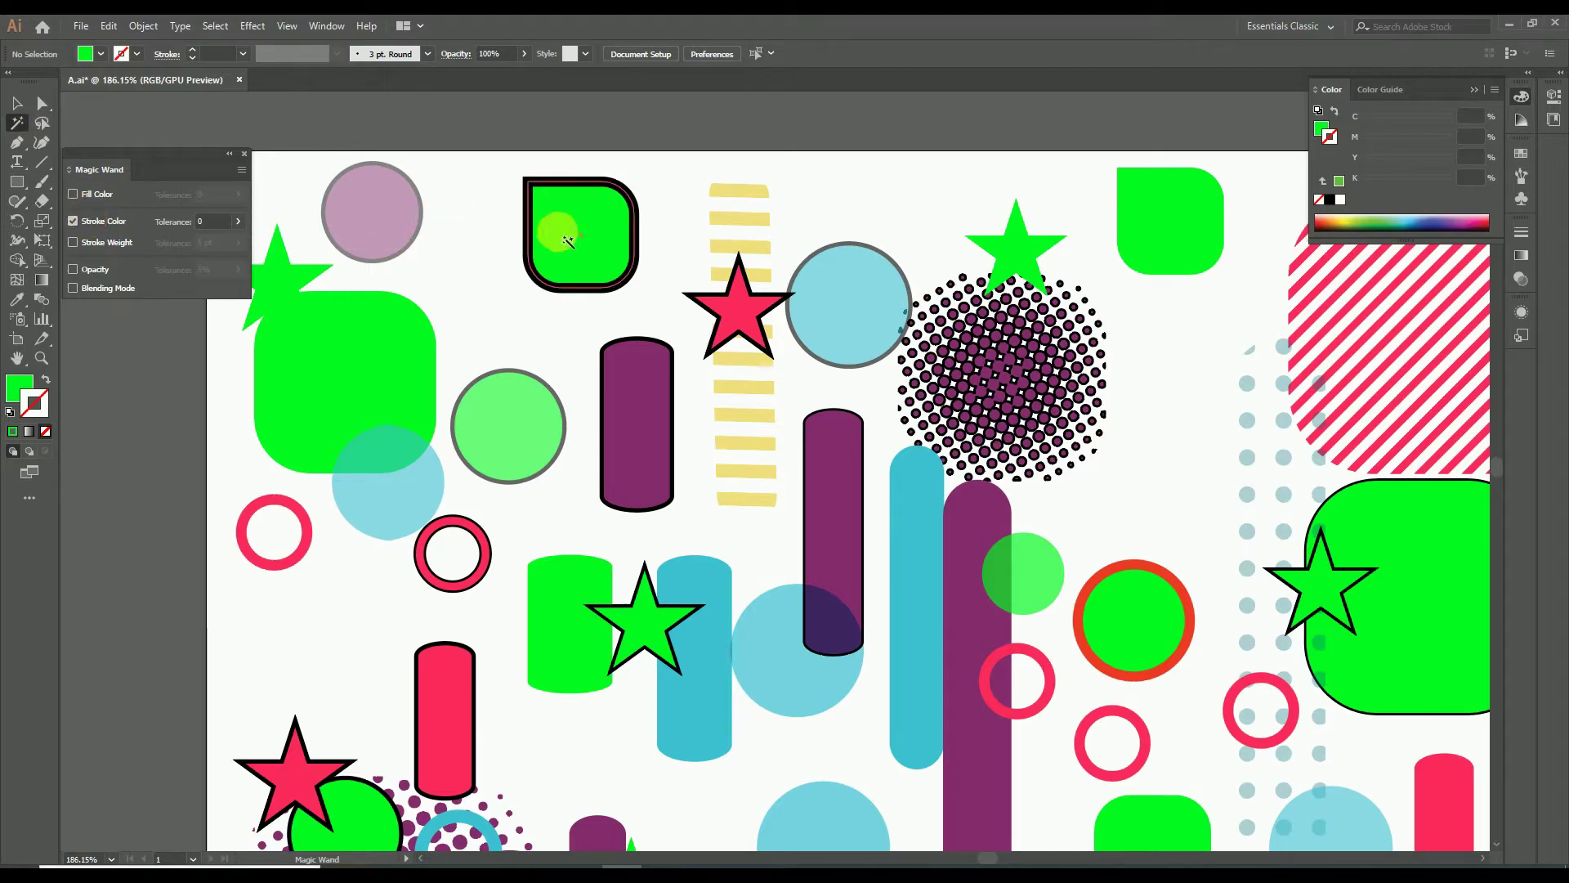
{"action": "left_click", "coordinate": [564, 244]}
{"action": "key", "text": "z"}
{"action": "left_click_drag", "start_coordinate": [747, 289], "coordinate": [848, 392]}
{"action": "key", "text": "space"}
{"action": "left_click_drag", "start_coordinate": [591, 600], "coordinate": [573, 297]}
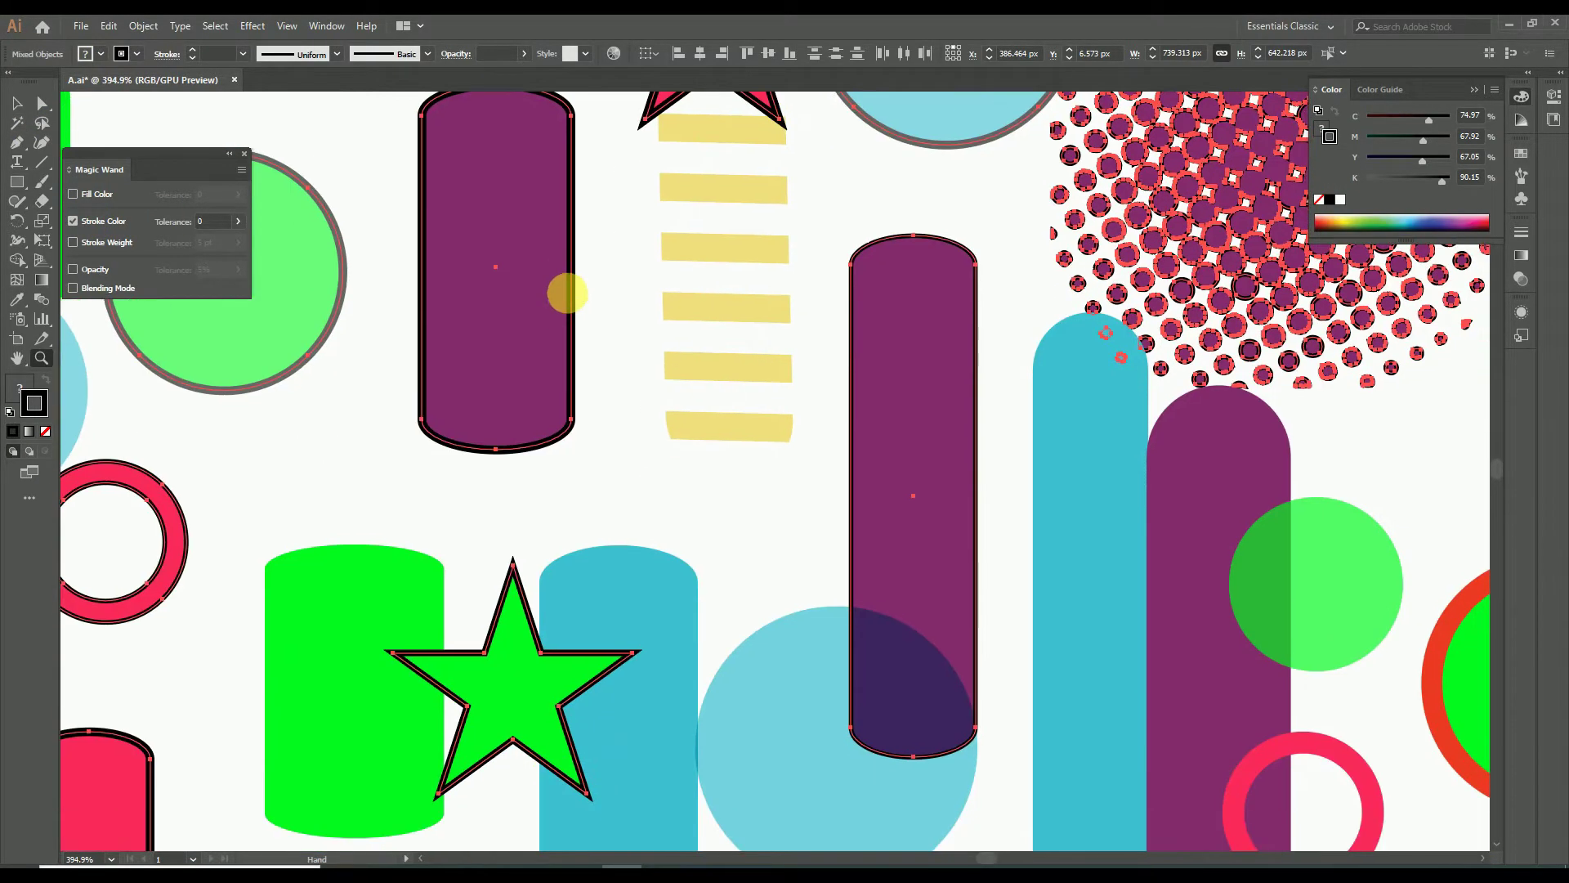
- Move the selected black-stroked shapes off the artboard to its left
{"action": "key", "text": "space"}
{"action": "left_click_drag", "start_coordinate": [1079, 525], "coordinate": [606, 494]}
{"action": "left_click_drag", "start_coordinate": [1218, 544], "coordinate": [1034, 431]}
{"action": "left_click_drag", "start_coordinate": [981, 361], "coordinate": [1096, 325]}
{"action": "key", "text": "v"}
{"action": "left_click_drag", "start_coordinate": [1163, 479], "coordinate": [526, 484]}
- Examine the moved black-stroked shapes up close, and undo the move
{"action": "key", "text": "z"}
{"action": "left_click_drag", "start_coordinate": [285, 646], "coordinate": [331, 838]}
{"action": "key", "text": "space"}
{"action": "left_click_drag", "start_coordinate": [331, 838], "coordinate": [413, 622]}
{"action": "left_click_drag", "start_coordinate": [868, 593], "coordinate": [537, 743]}
{"action": "left_click_drag", "start_coordinate": [896, 556], "coordinate": [982, 751]}
{"action": "left_click_drag", "start_coordinate": [775, 359], "coordinate": [1054, 663]}
{"action": "left_click_drag", "start_coordinate": [740, 408], "coordinate": [978, 336]}
{"action": "left_click_drag", "start_coordinate": [654, 418], "coordinate": [757, 508]}
{"action": "left_click_drag", "start_coordinate": [926, 595], "coordinate": [705, 336]}
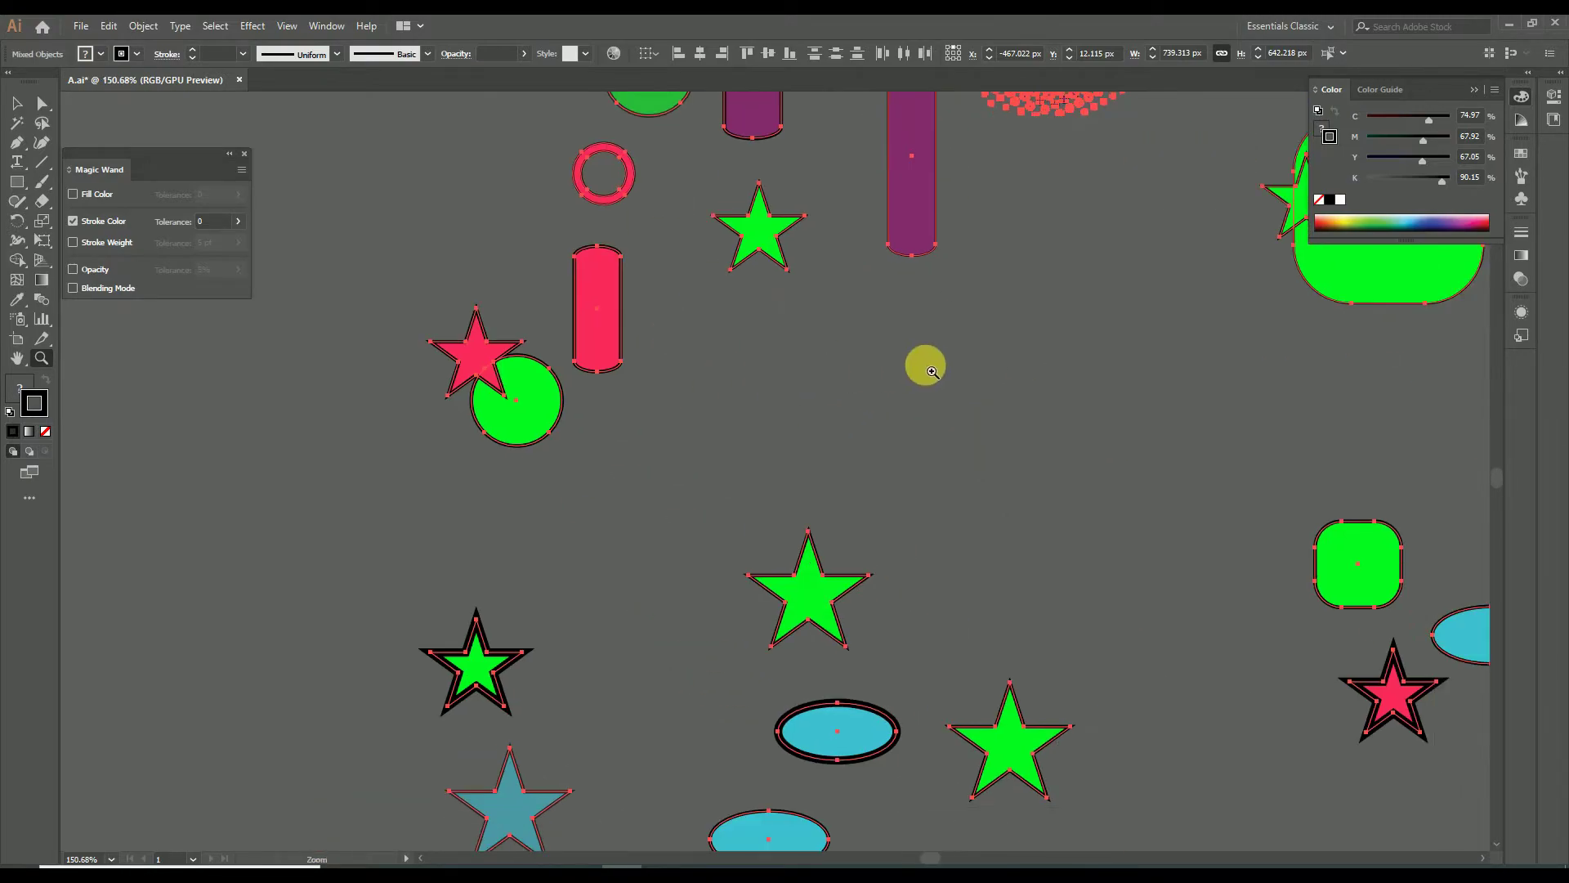
{"action": "left_click_drag", "start_coordinate": [924, 365], "coordinate": [834, 400]}
{"action": "left_click_drag", "start_coordinate": [953, 409], "coordinate": [512, 507]}
{"action": "key", "text": "ctrl+z"}
{"action": "left_click", "coordinate": [998, 382]}
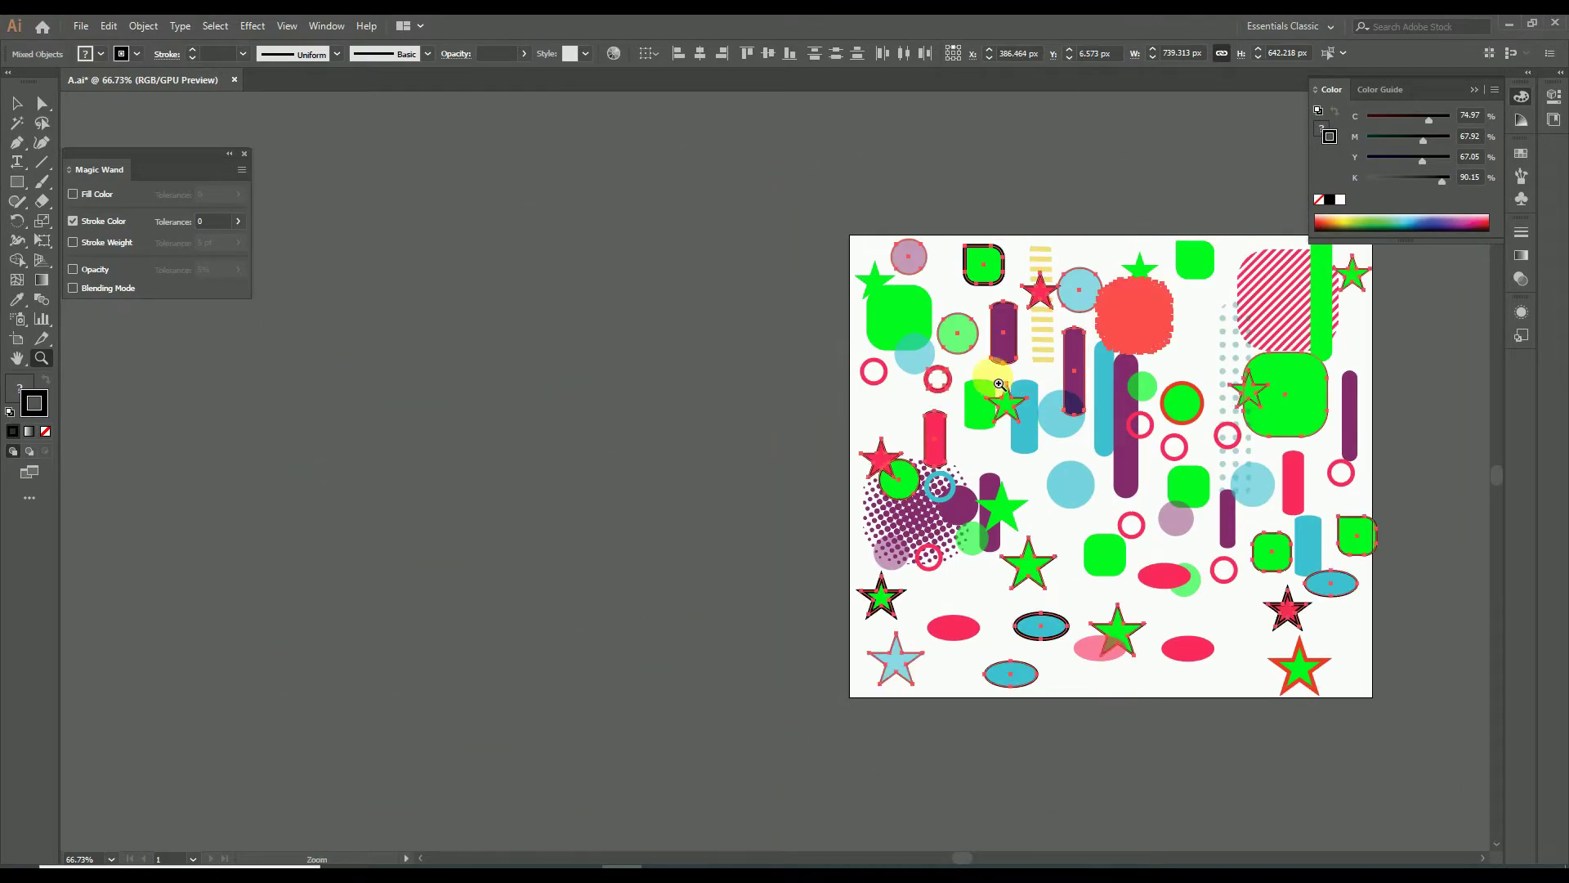
- Change the stroke of all the selected shapes to blue
{"action": "double_click", "coordinate": [42, 405]}
{"action": "mouse_move", "coordinate": [811, 393]}
{"action": "left_mouse_down"}
{"action": "mouse_move", "coordinate": [807, 354]}
{"action": "mouse_move", "coordinate": [809, 409]}
{"action": "left_mouse_up"}
{"action": "left_click", "coordinate": [754, 338]}
{"action": "left_click", "coordinate": [958, 345]}
- Move the blue-stroked shapes off the artboard to its left and inspect their outlines up close
{"action": "mouse_move", "coordinate": [963, 257]}
{"action": "left_mouse_down"}
{"action": "mouse_move", "coordinate": [1161, 341]}
{"action": "mouse_move", "coordinate": [954, 380]}
{"action": "left_mouse_up"}
{"action": "key", "text": "v"}
{"action": "mouse_move", "coordinate": [1084, 353]}
{"action": "left_mouse_down"}
{"action": "mouse_move", "coordinate": [689, 385]}
{"action": "mouse_move", "coordinate": [734, 302]}
{"action": "left_mouse_up"}
{"action": "key", "text": "z"}
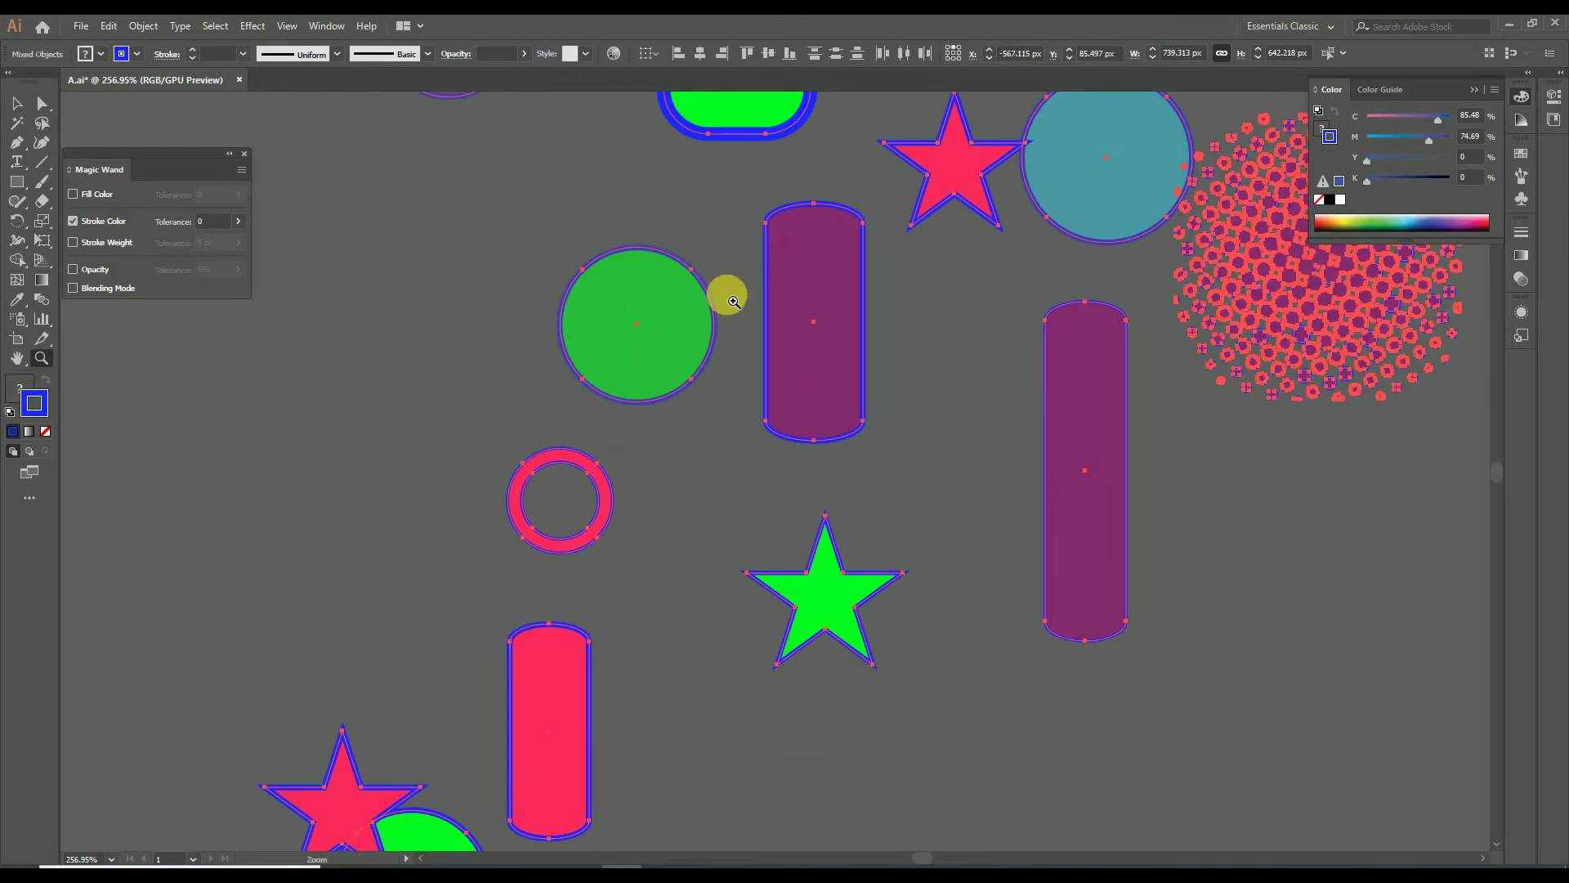
{"action": "left_click_drag", "start_coordinate": [888, 715], "coordinate": [573, 299]}
{"action": "left_click_drag", "start_coordinate": [1033, 535], "coordinate": [1042, 402]}
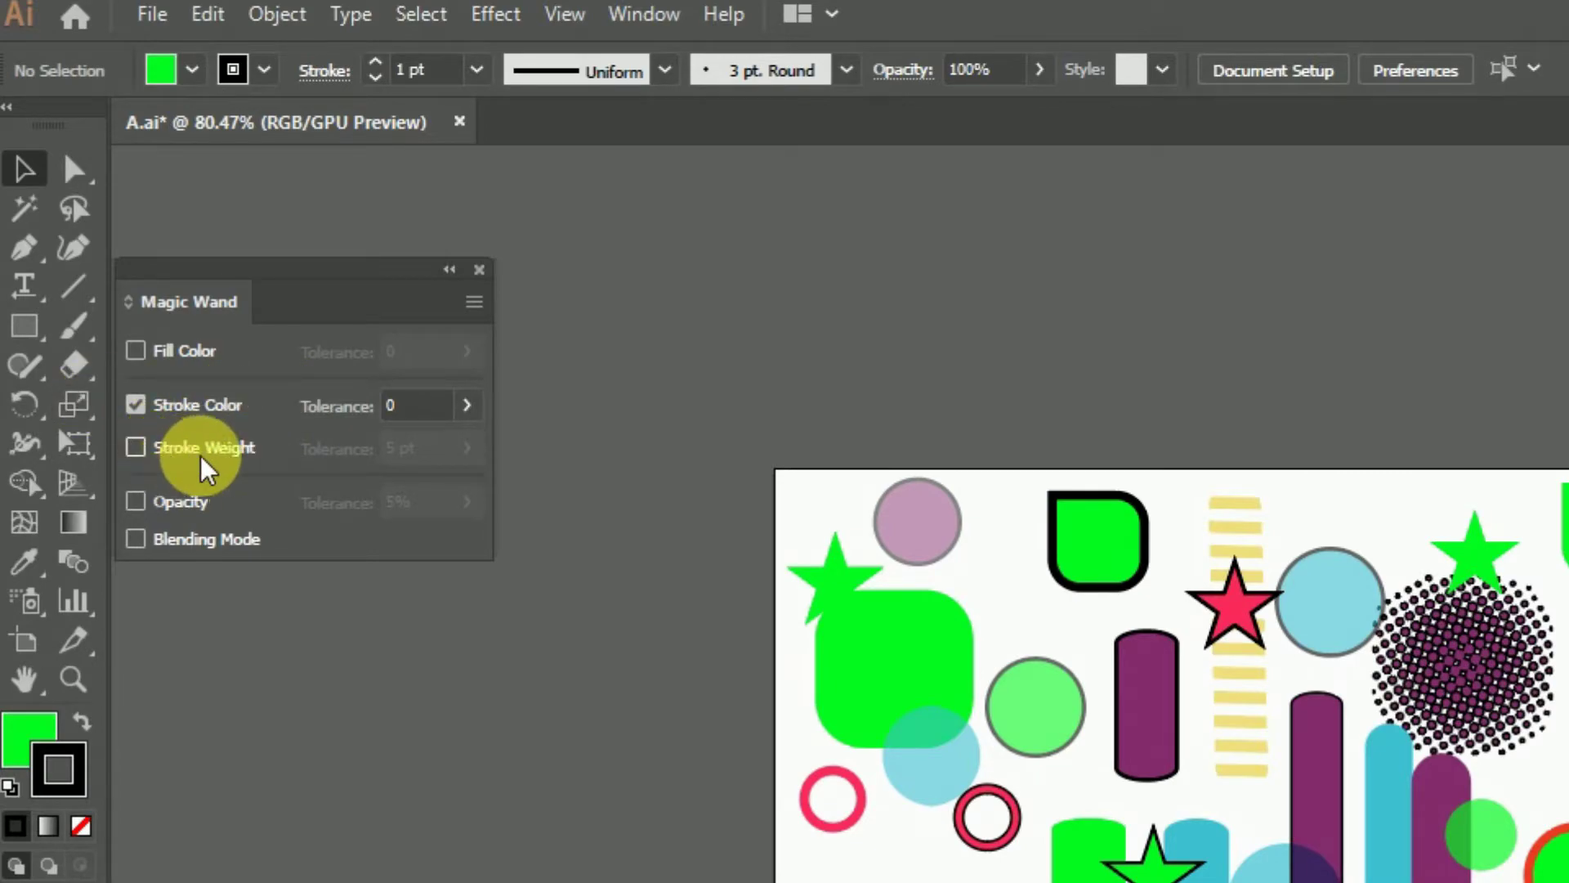
- Set the Magic Wand to match by Stroke Weight instead of Stroke Color, with a tolerance of 0 pt
{"action": "left_click", "coordinate": [173, 454]}
{"action": "left_click", "coordinate": [138, 407]}
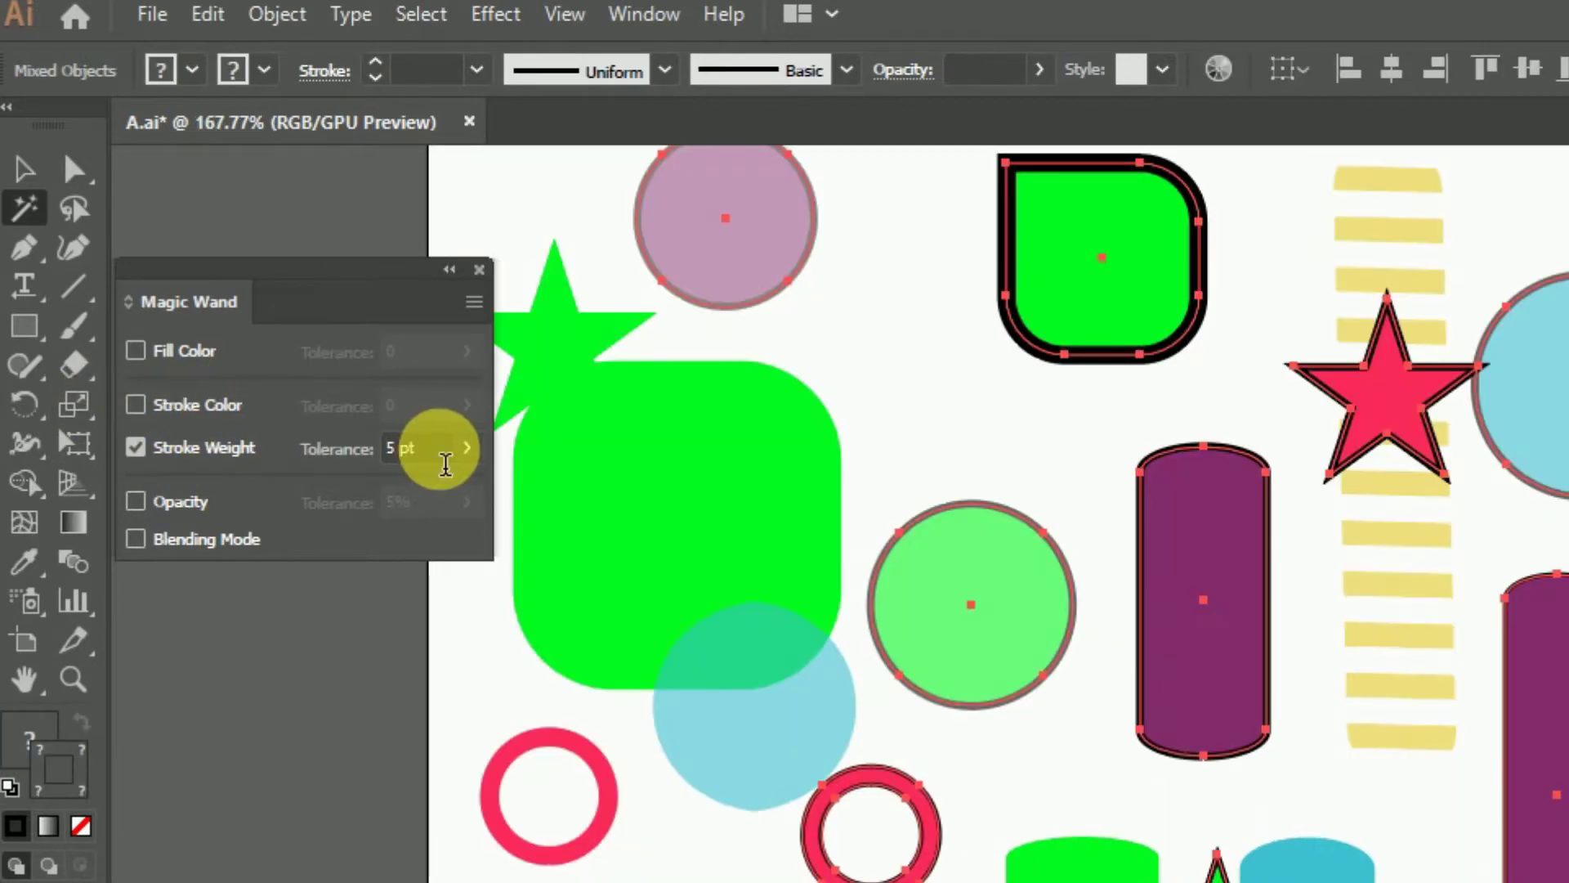
{"action": "left_click", "coordinate": [393, 466]}
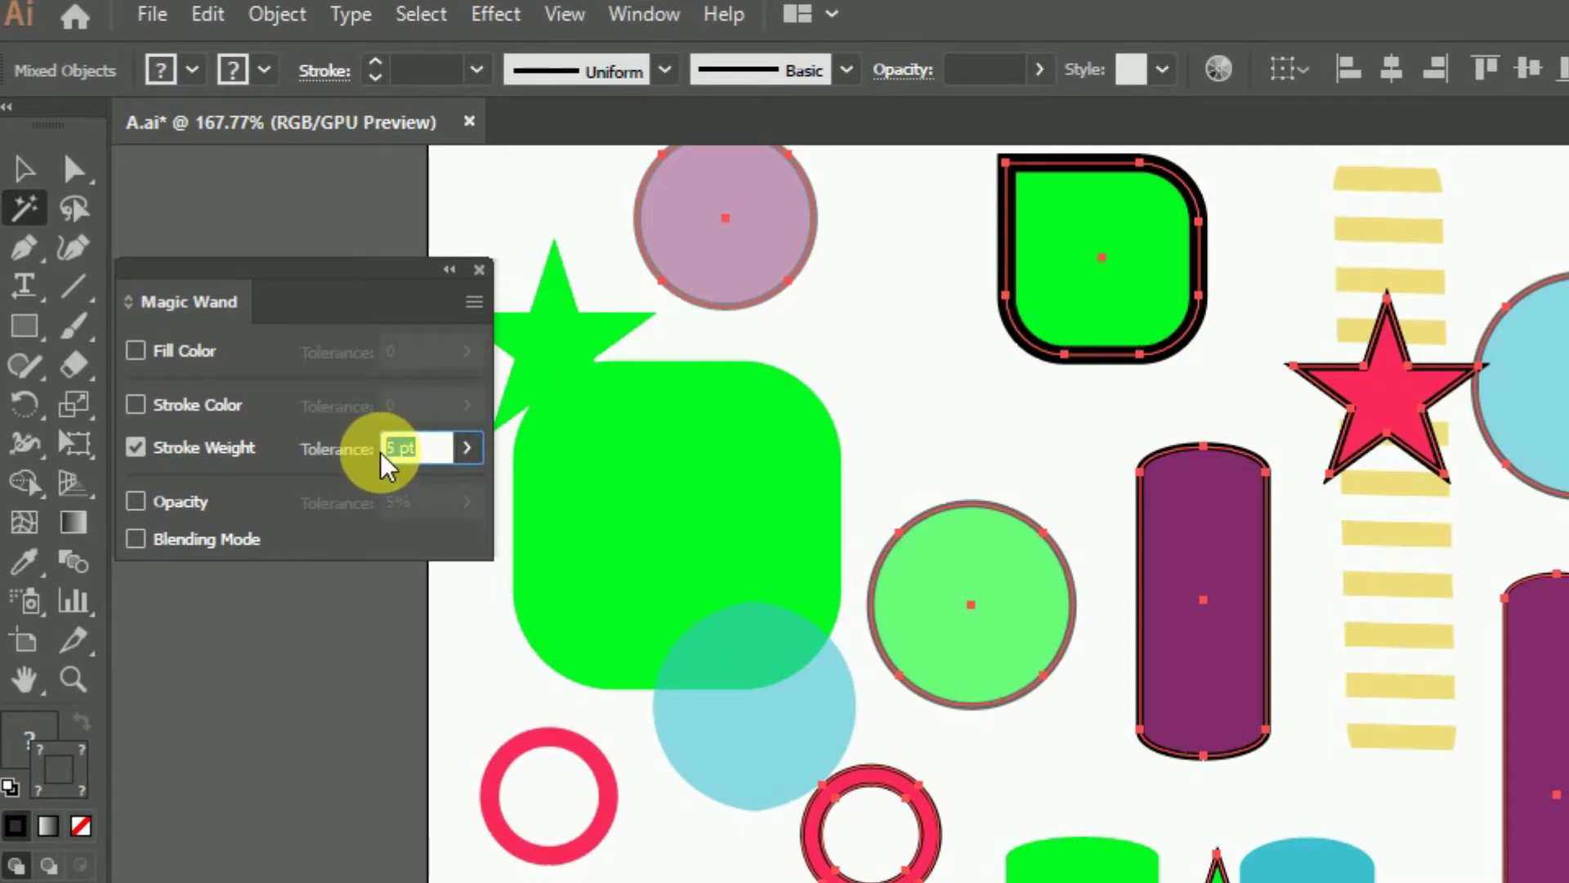
{"action": "type", "text": "0"}
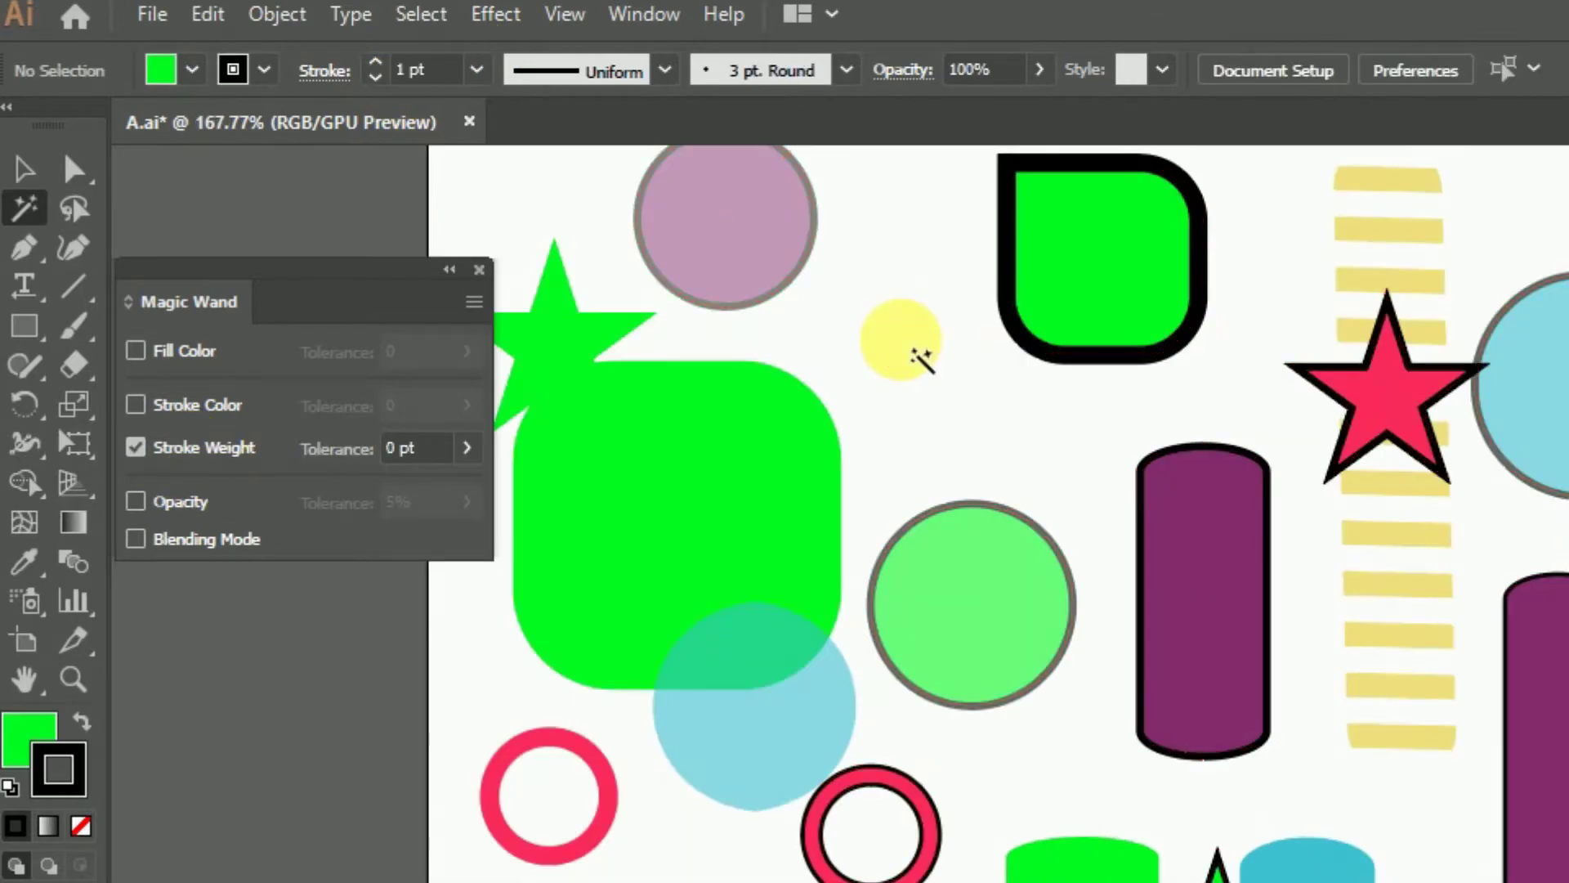
- Select all shapes with the same stroke weight as the thick black-outlined green shape using the Magic Wand, and move them left off the artboard
{"action": "left_click", "coordinate": [1068, 291]}
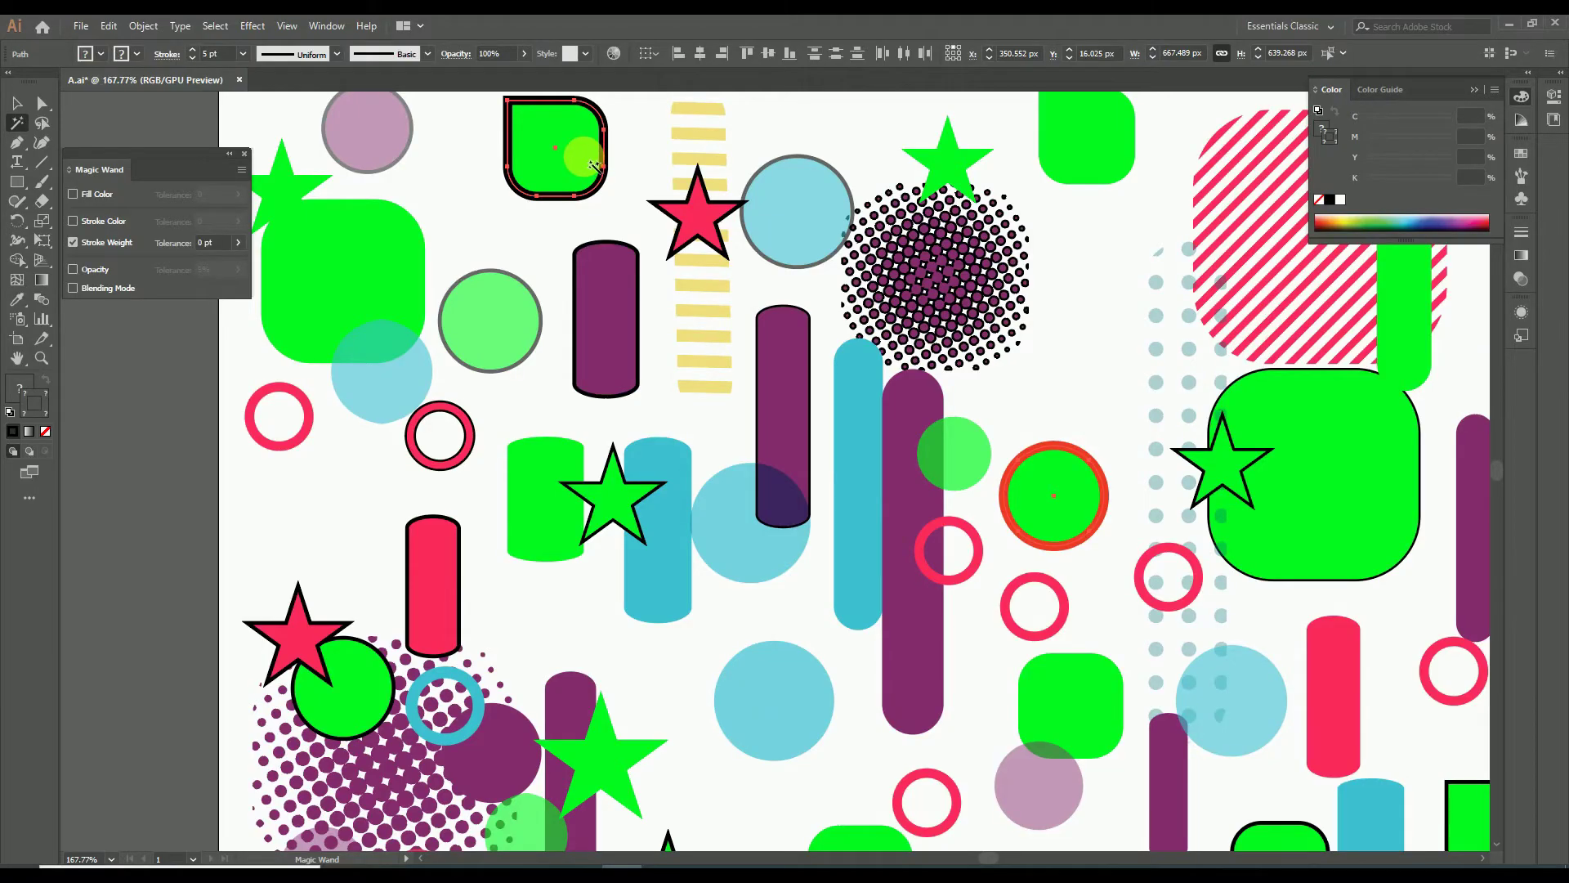
{"action": "key", "text": "ctrl+space"}
{"action": "left_click_drag", "start_coordinate": [579, 163], "coordinate": [340, 278]}
{"action": "key", "text": "space"}
{"action": "left_click_drag", "start_coordinate": [743, 326], "coordinate": [489, 342]}
{"action": "left_click_drag", "start_coordinate": [570, 477], "coordinate": [703, 509]}
{"action": "key", "text": "v"}
{"action": "left_click", "coordinate": [735, 368]}
- Check the stroke weight of the moved thick-outlined shapes, one by one and with all of them selected together
{"action": "key", "text": "z"}
{"action": "left_click_drag", "start_coordinate": [603, 354], "coordinate": [832, 399]}
{"action": "key", "text": "a"}
{"action": "left_click", "coordinate": [651, 377]}
{"action": "scroll", "coordinate": [606, 271], "scroll_direction": "down", "scroll_amount": 3, "text": "alt"}
{"action": "key", "text": "v"}
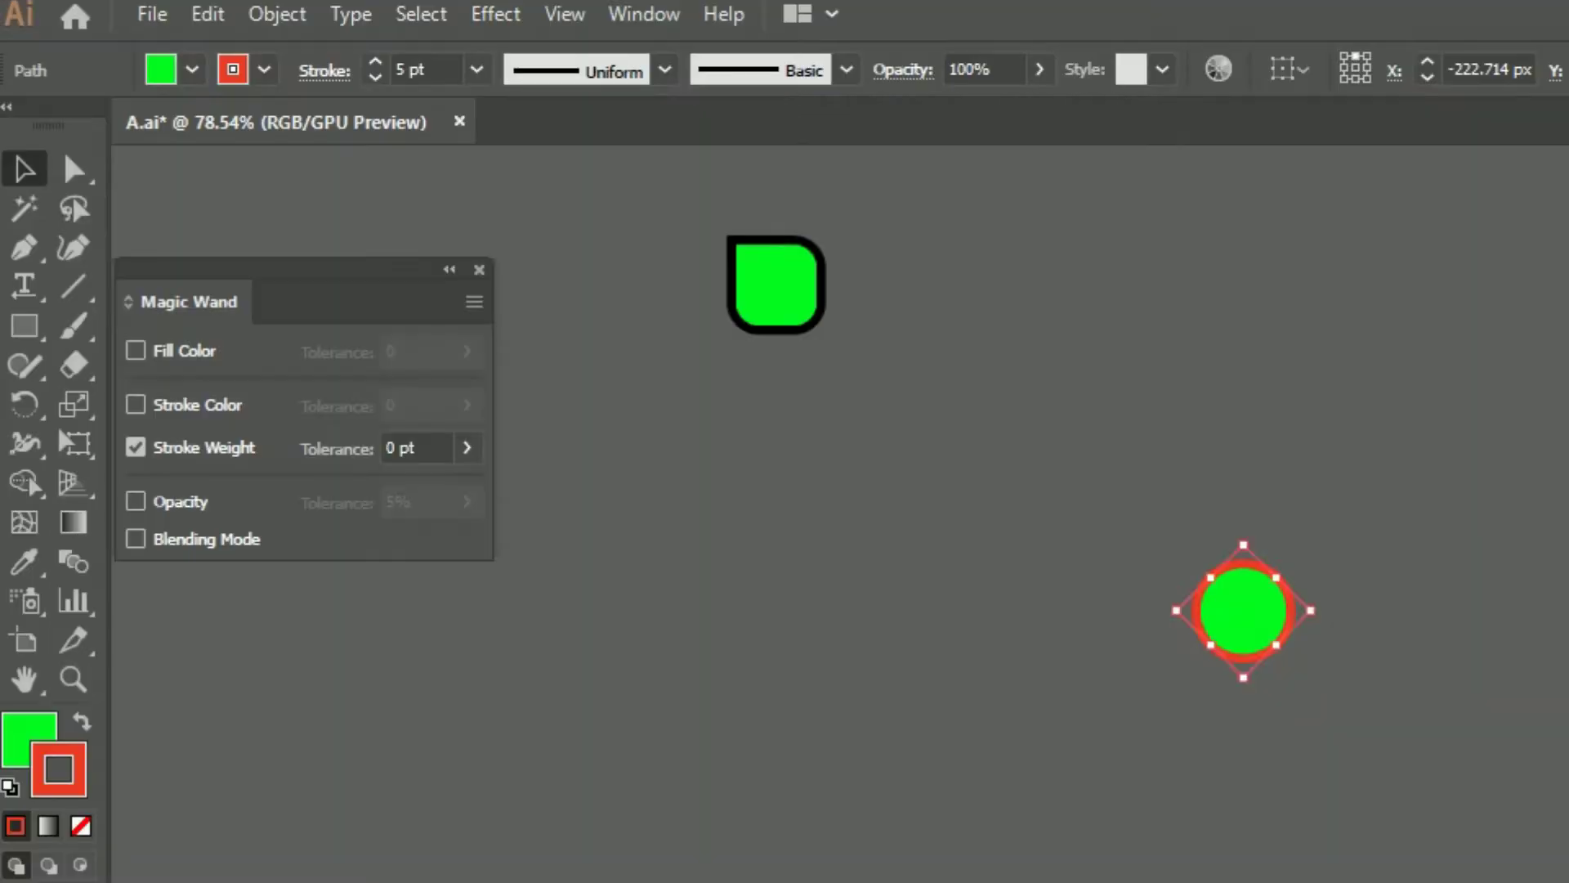
{"action": "left_click", "coordinate": [459, 585]}
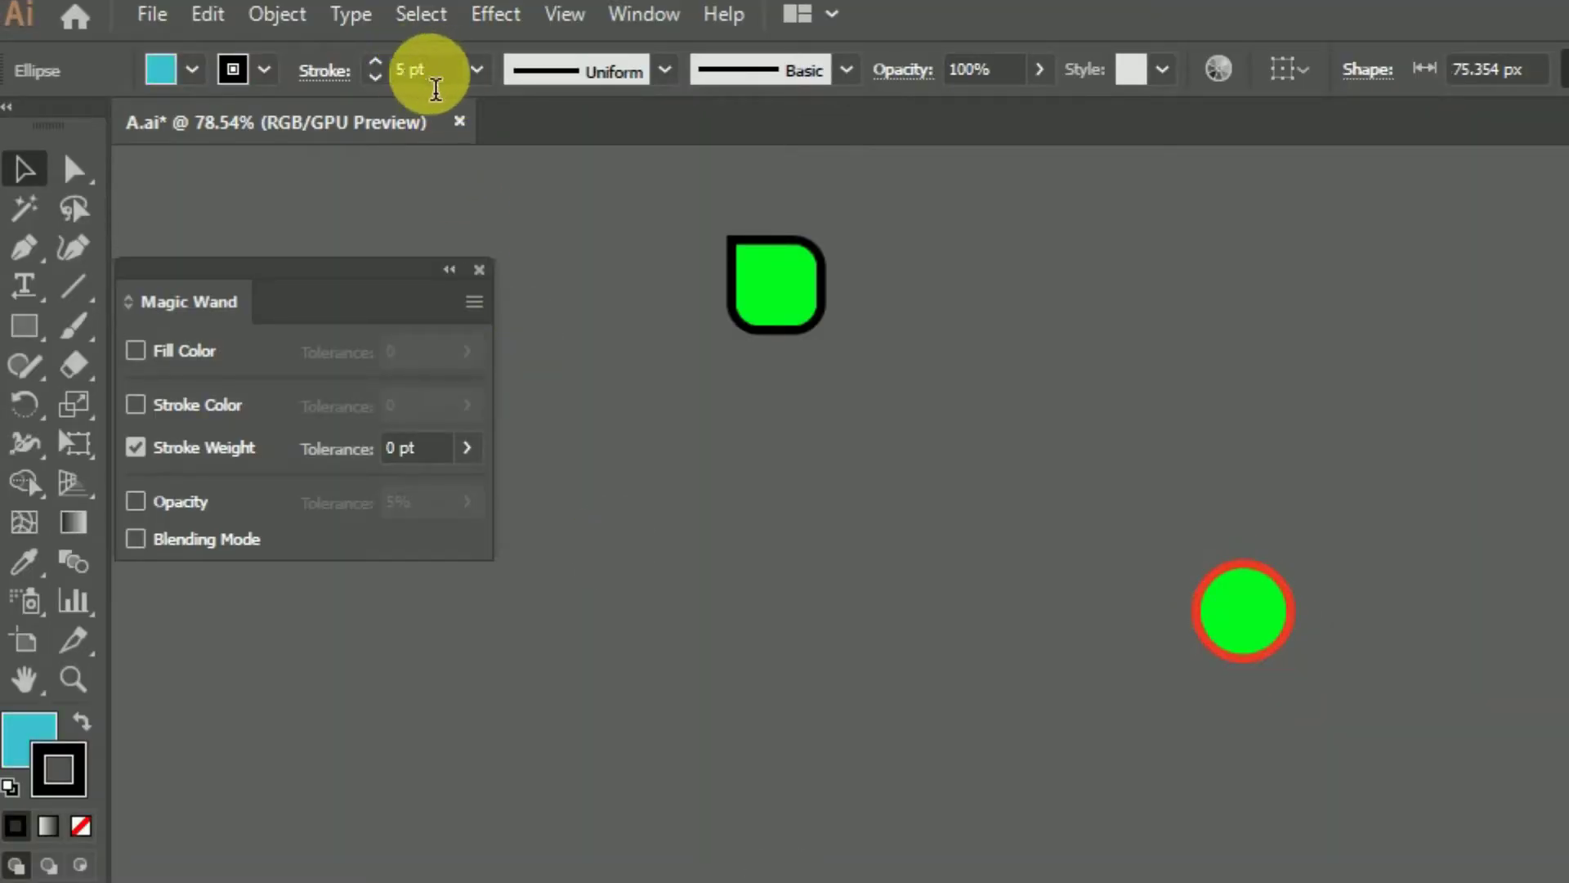
{"action": "left_click", "coordinate": [776, 286]}
{"action": "left_click", "coordinate": [762, 634]}
{"action": "left_click_drag", "start_coordinate": [290, 114], "coordinate": [773, 642]}
{"action": "left_click", "coordinate": [192, 57]}
{"action": "left_click", "coordinate": [687, 294]}
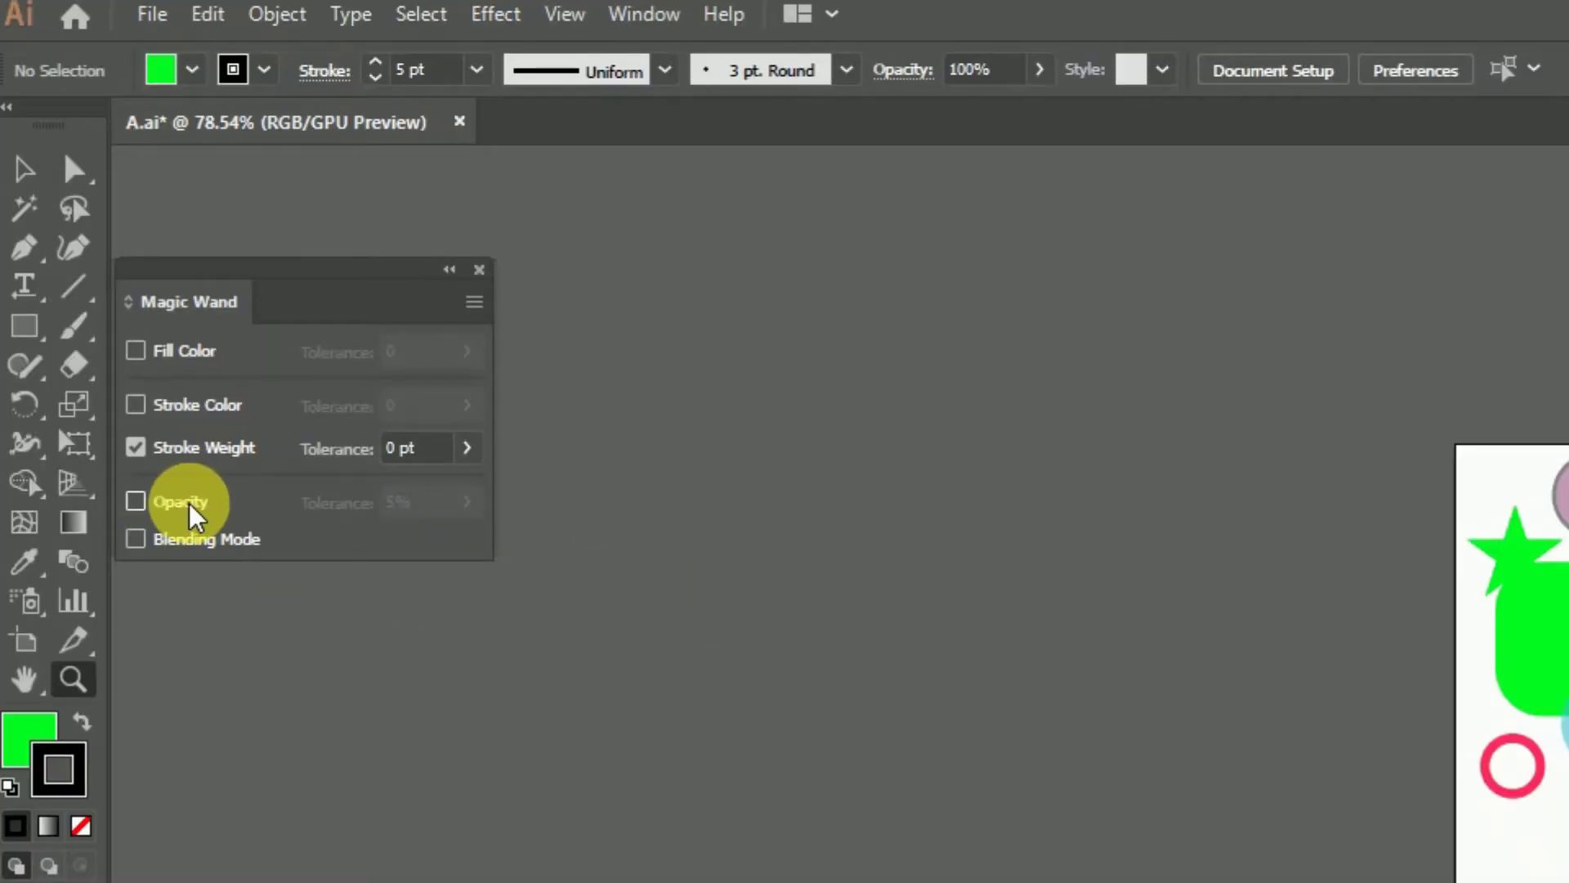
- Set the Magic Wand to match by Opacity instead of Stroke Weight, with a tolerance of 0%
{"action": "left_click", "coordinate": [185, 451]}
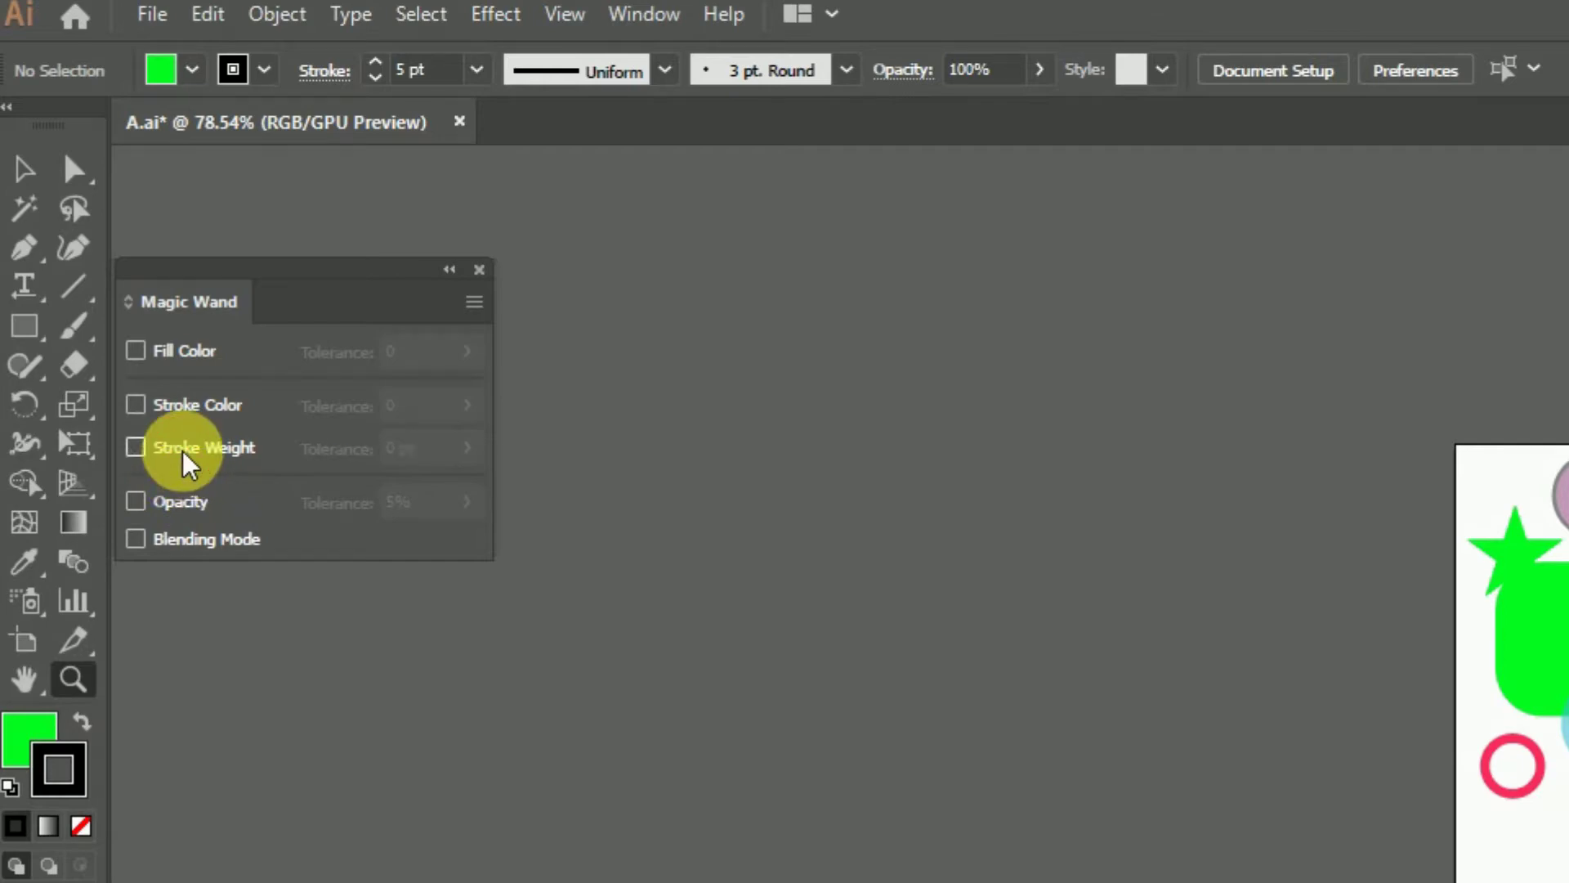
{"action": "left_click", "coordinate": [183, 500]}
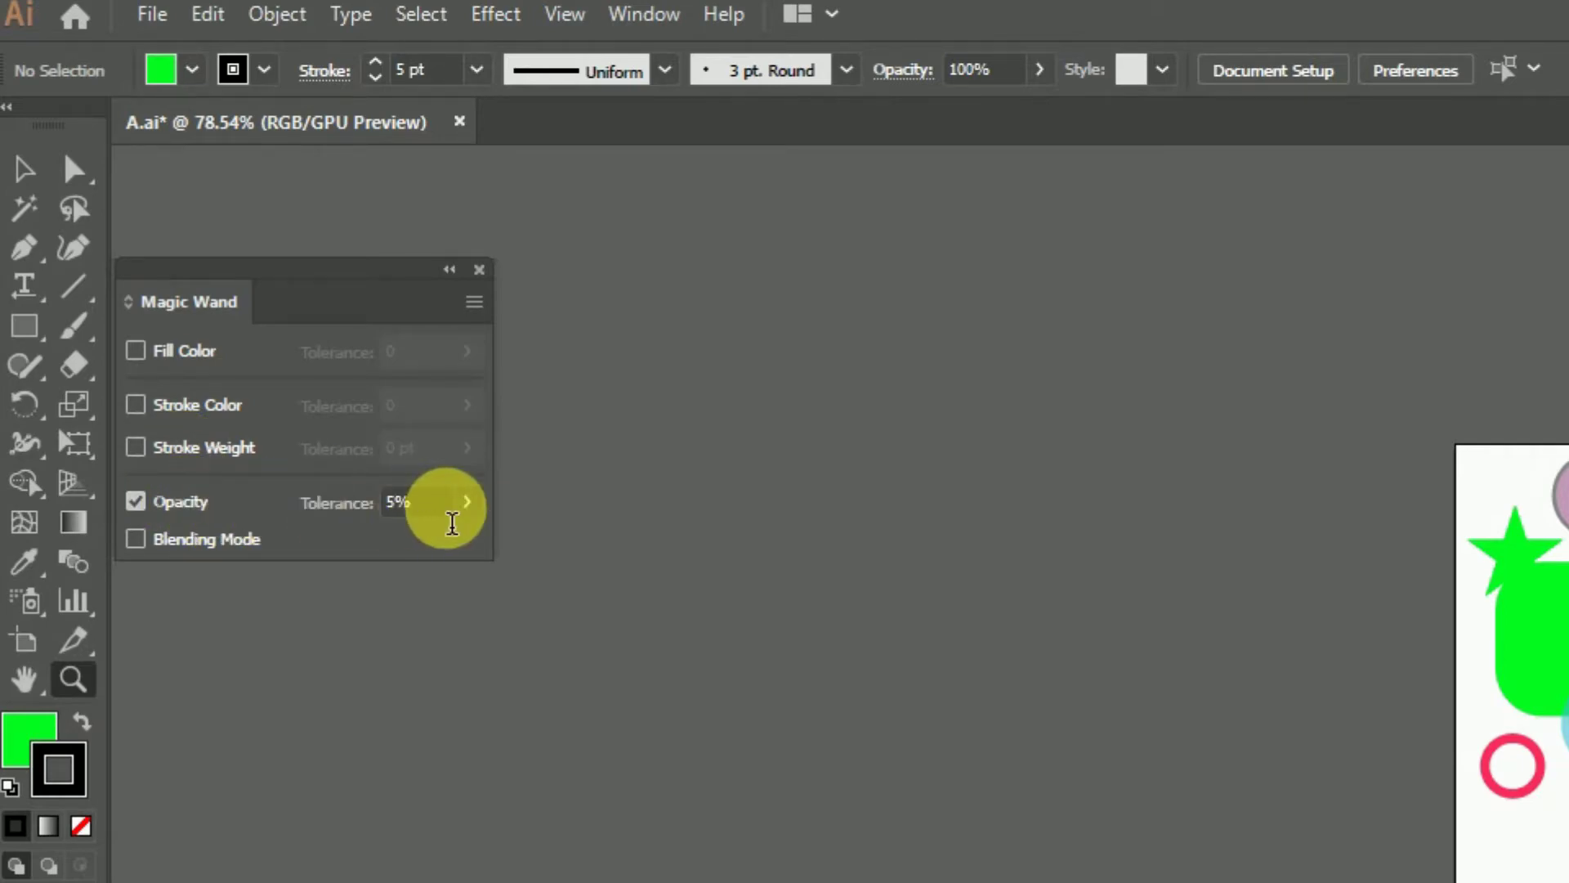
{"action": "left_click", "coordinate": [452, 521]}
{"action": "type", "text": "0"}
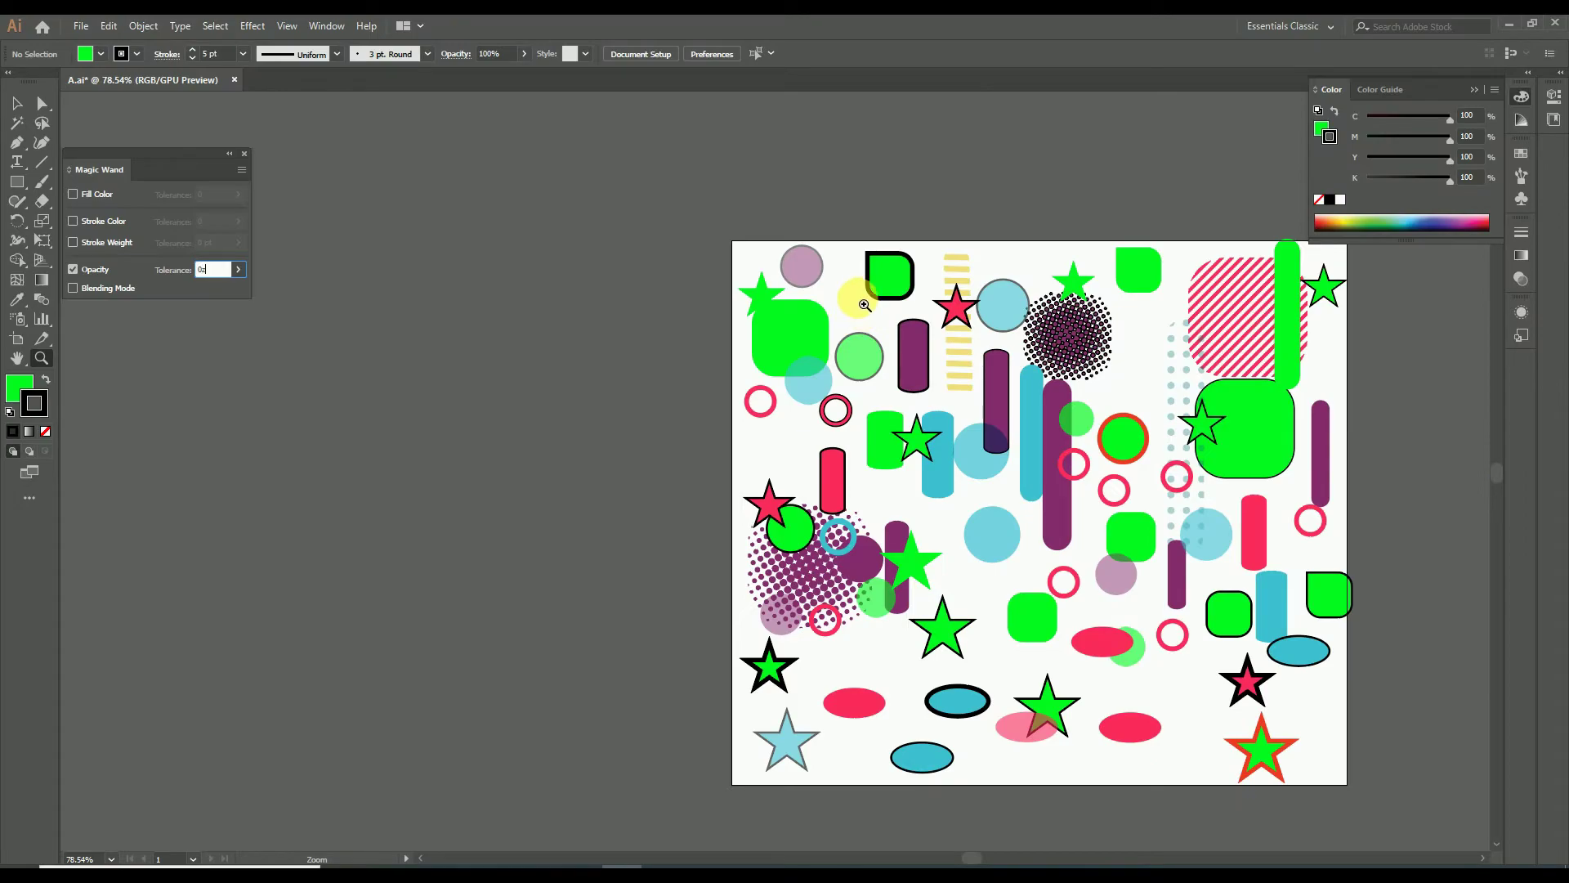
- Select all shapes of equal opacity with the Magic Wand by sampling the semi-transparent blue circle overlapping the green rounded square
{"action": "left_click_drag", "start_coordinate": [857, 297], "coordinate": [1188, 479]}
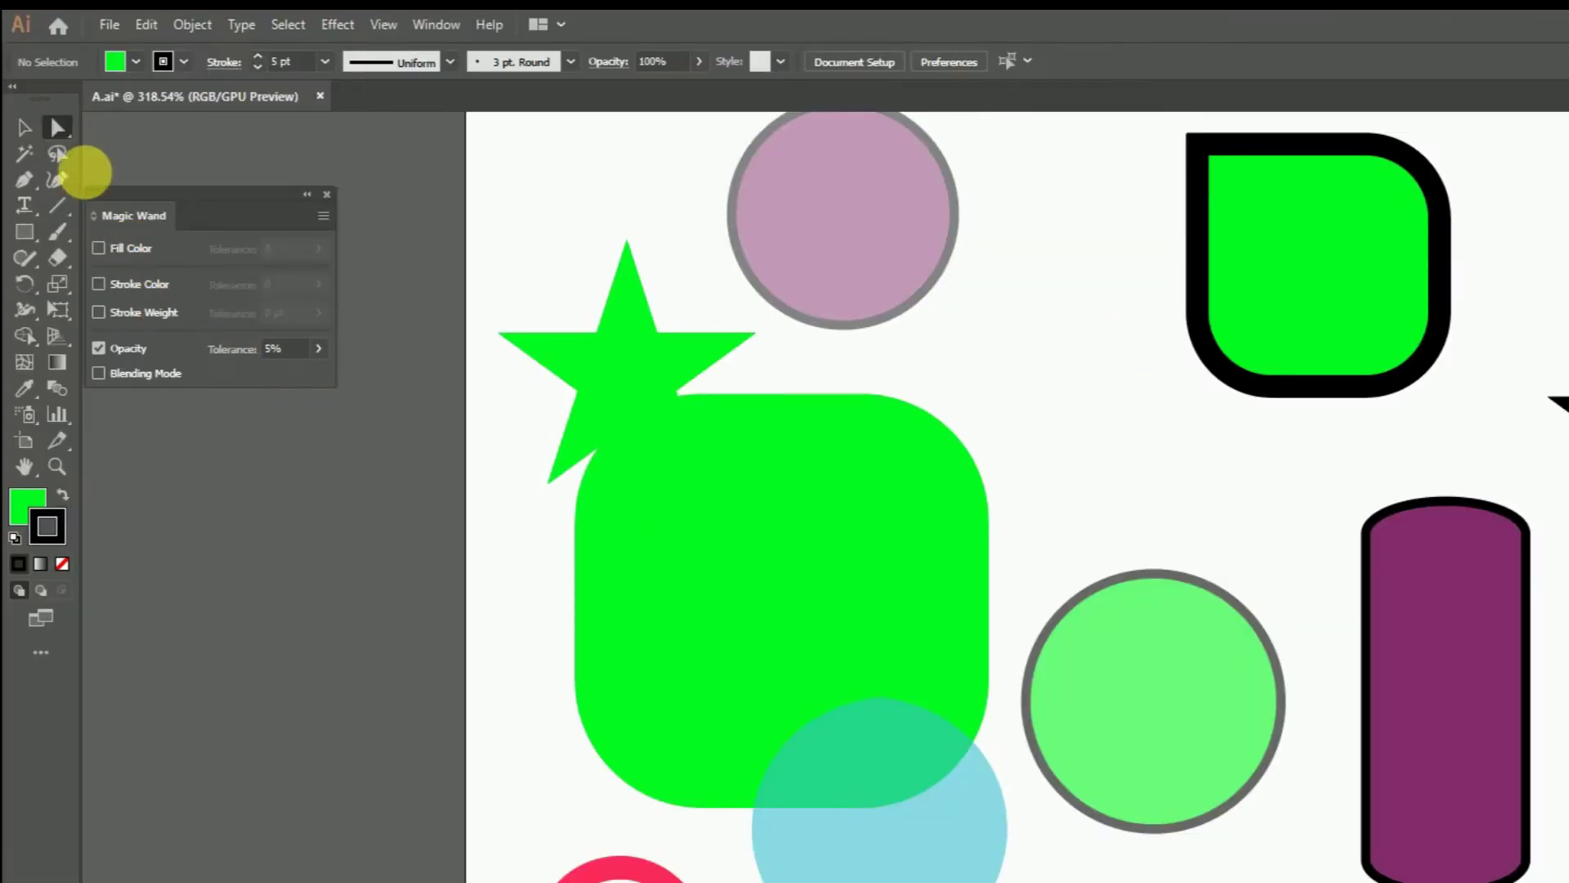
{"action": "left_click", "coordinate": [16, 104]}
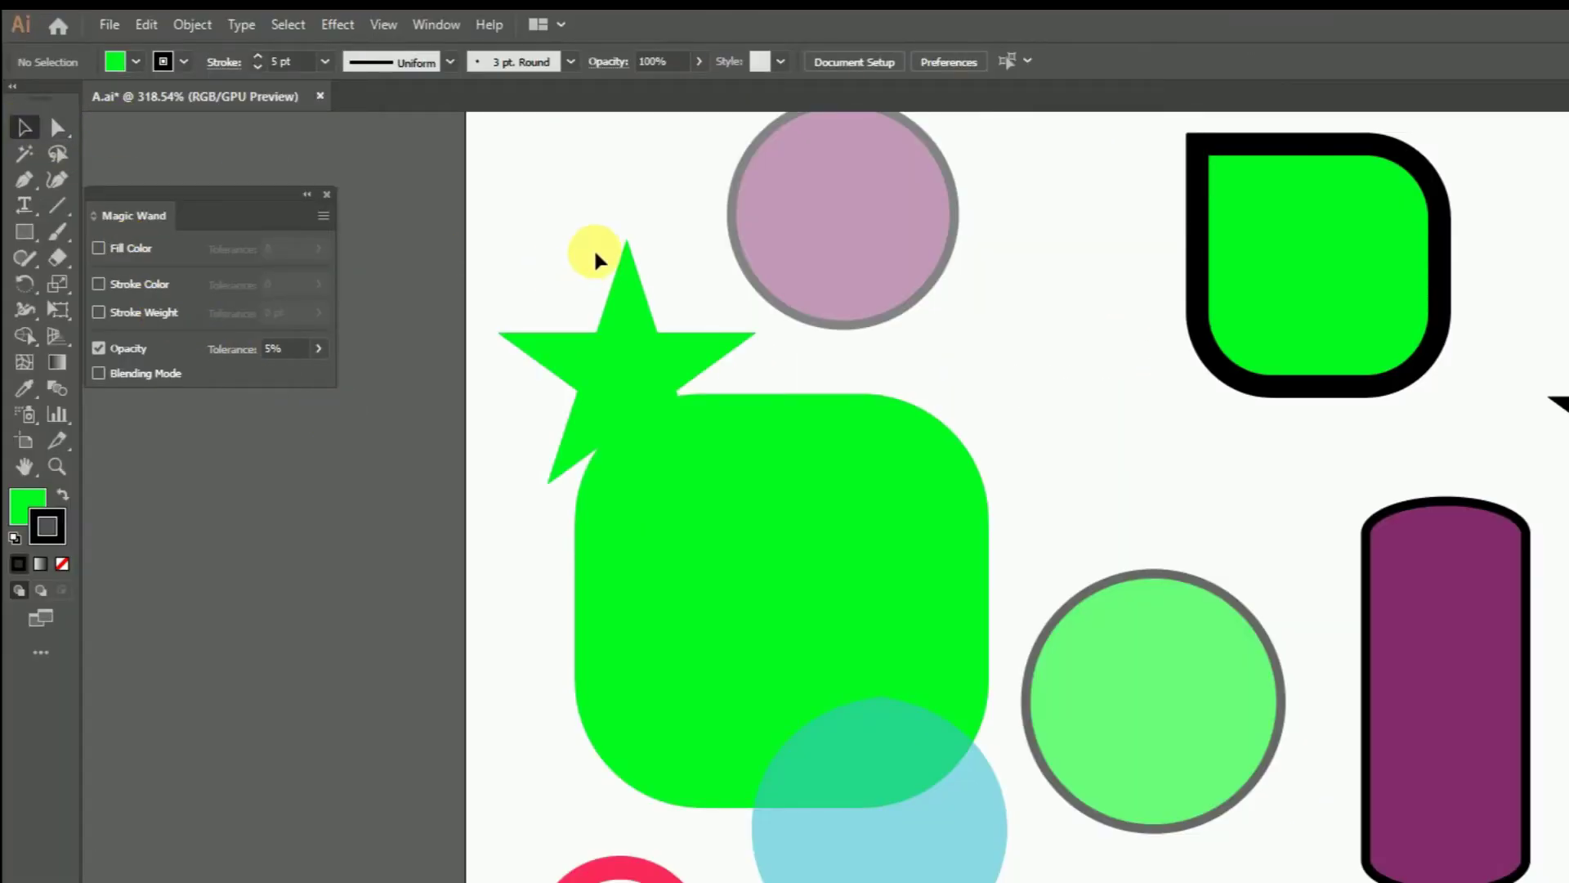
{"action": "left_click", "coordinate": [909, 781]}
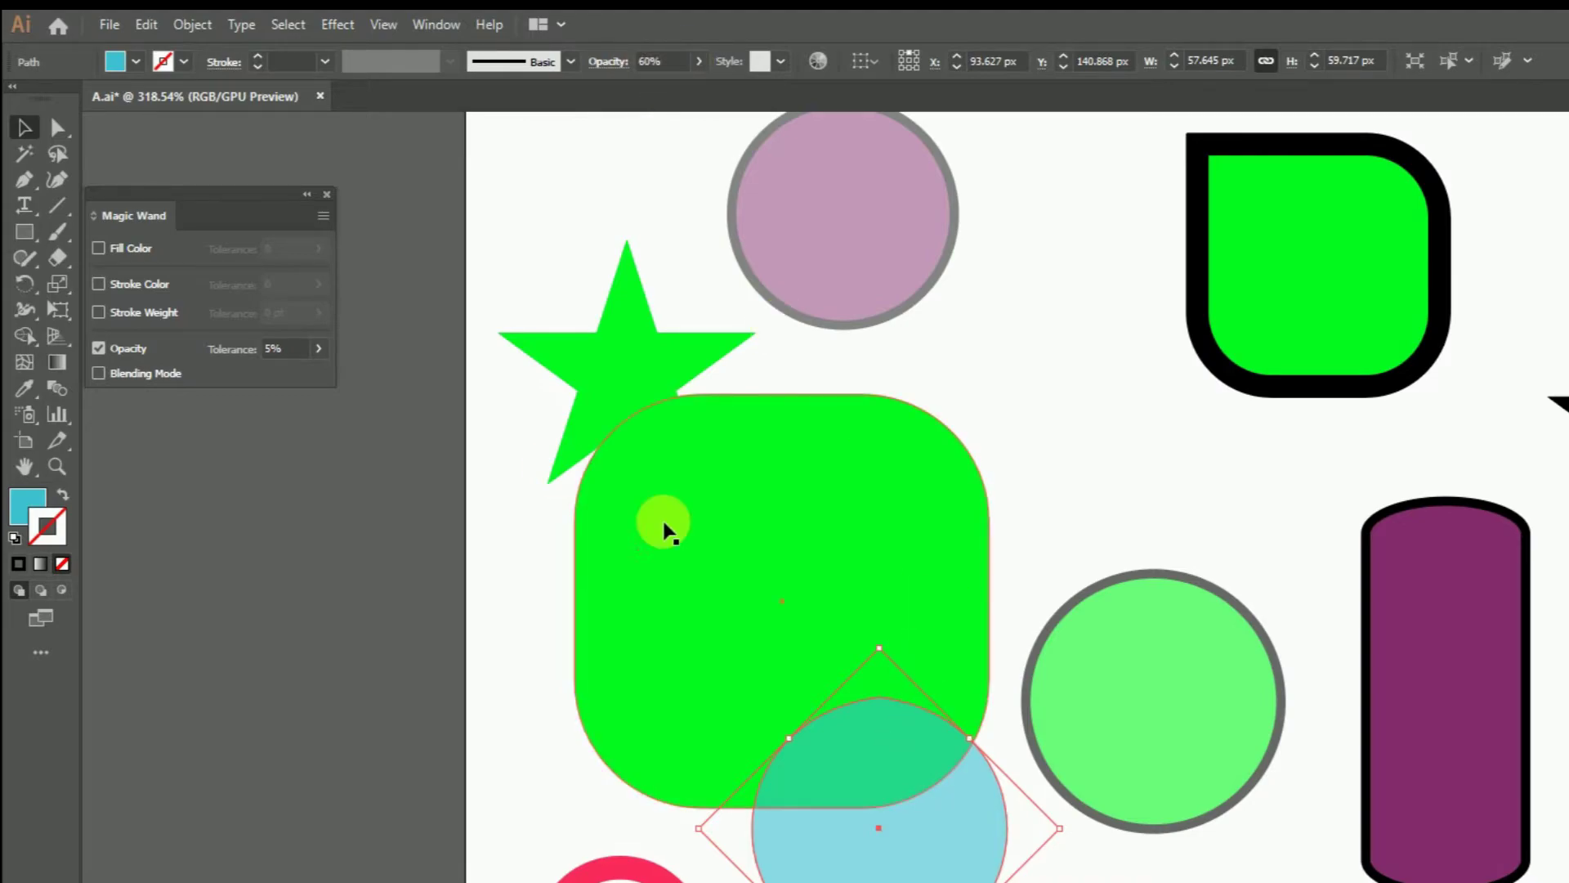
{"action": "left_click", "coordinate": [26, 153]}
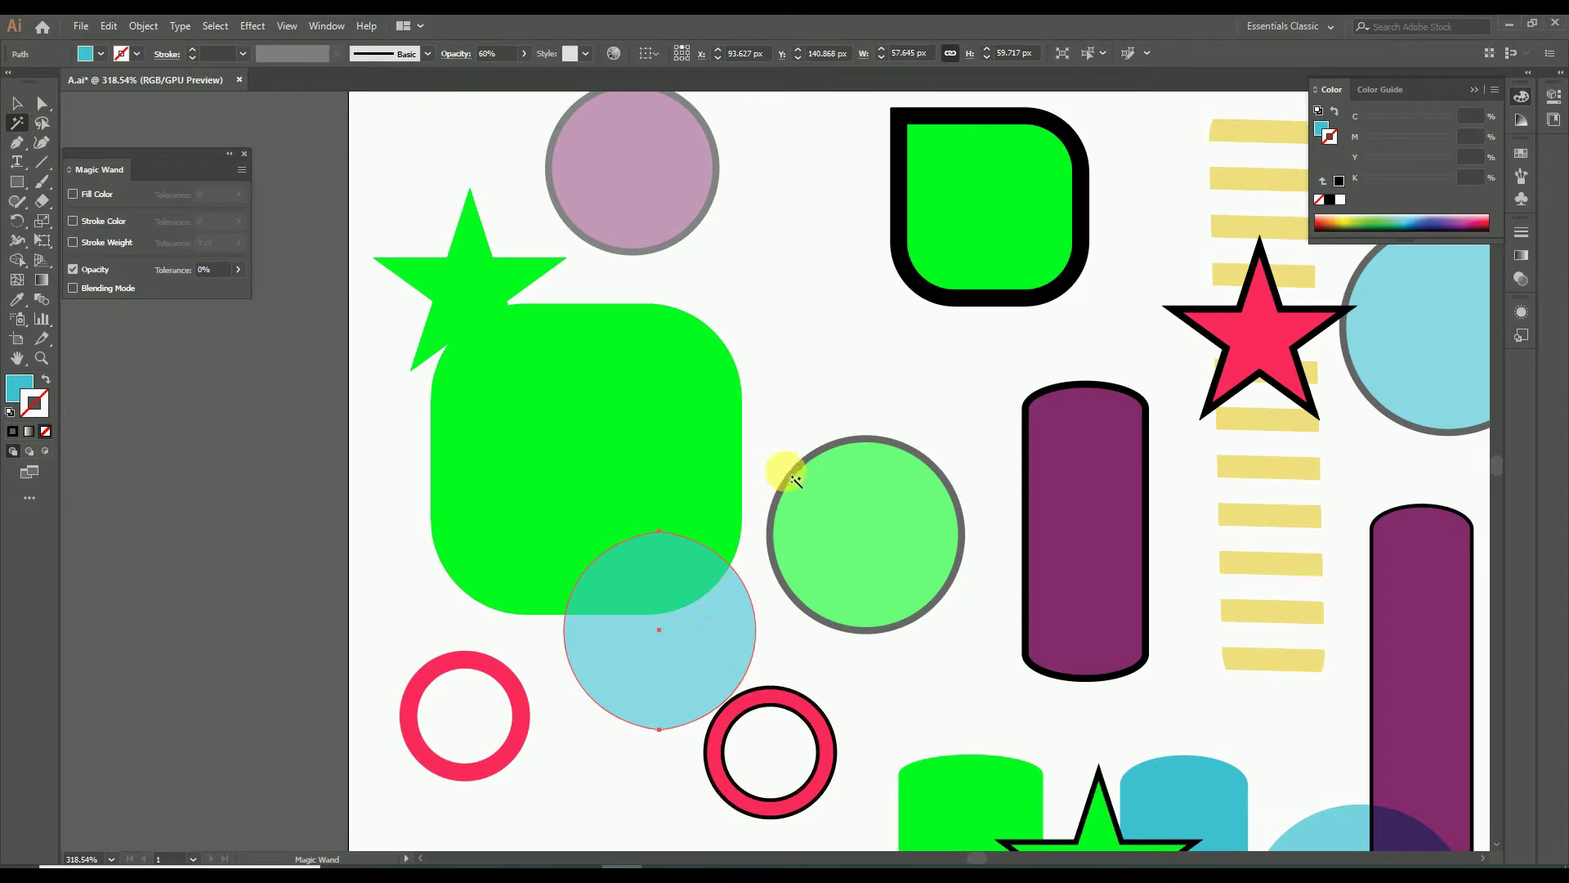
{"action": "left_click", "coordinate": [786, 456]}
{"action": "left_click", "coordinate": [715, 628]}
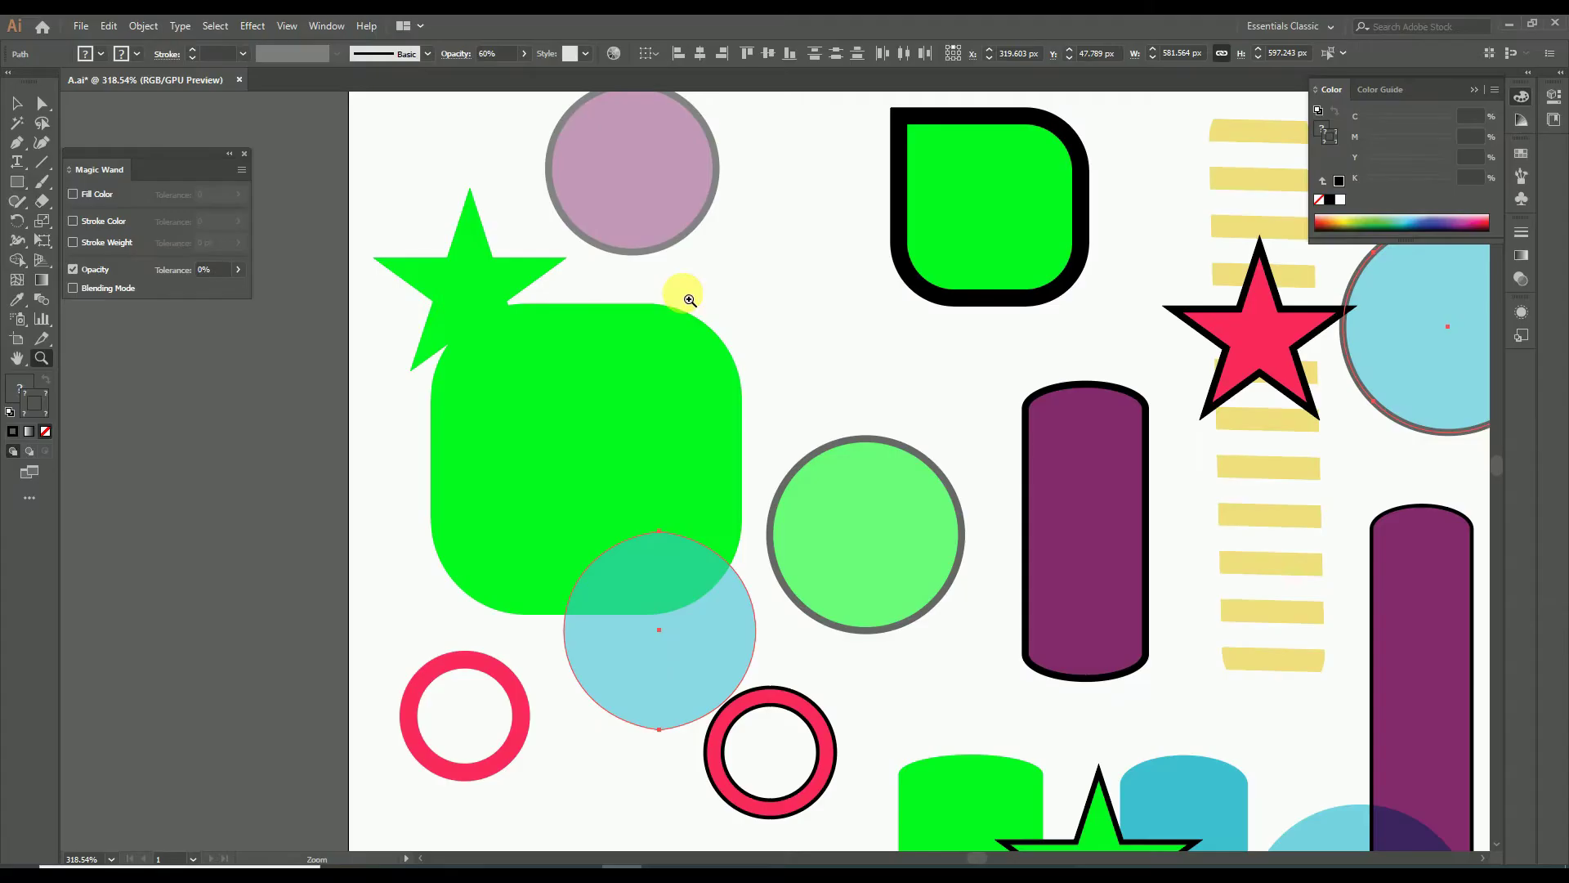
- Try moving the selected equal-opacity shapes off the artboard to its left, and undo the move
{"action": "scroll", "coordinate": [1004, 463], "scroll_direction": "down", "scroll_amount": 5}
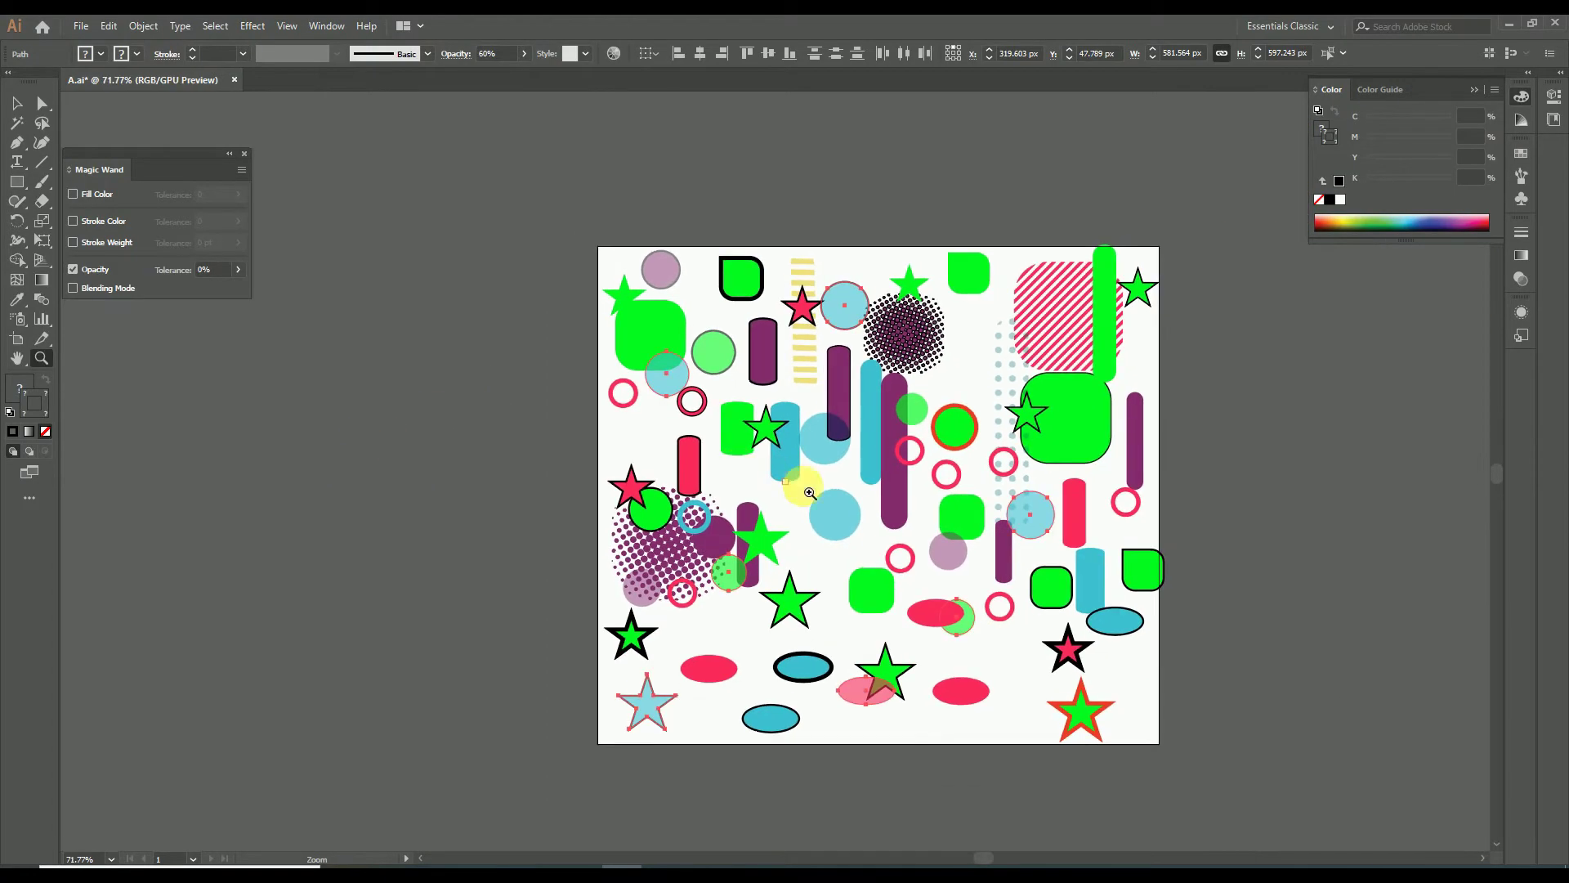
{"action": "left_click_drag", "start_coordinate": [1030, 515], "coordinate": [557, 514]}
{"action": "key", "text": "z"}
{"action": "key", "text": "v"}
{"action": "left_click", "coordinate": [521, 590]}
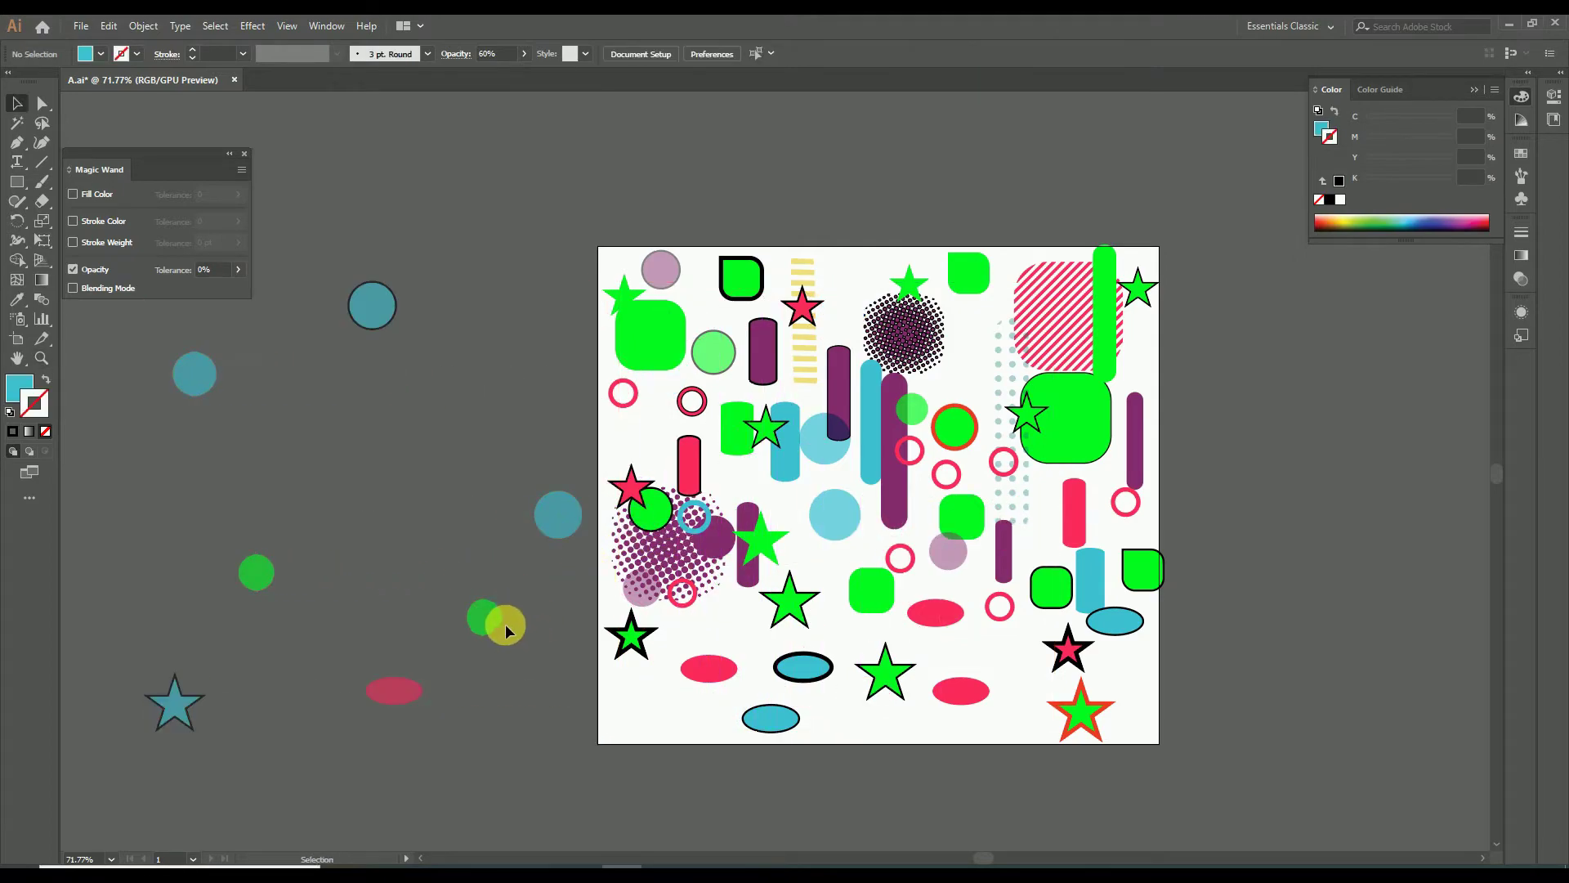
{"action": "key", "text": "ctrl+z"}
{"action": "key", "text": "z"}
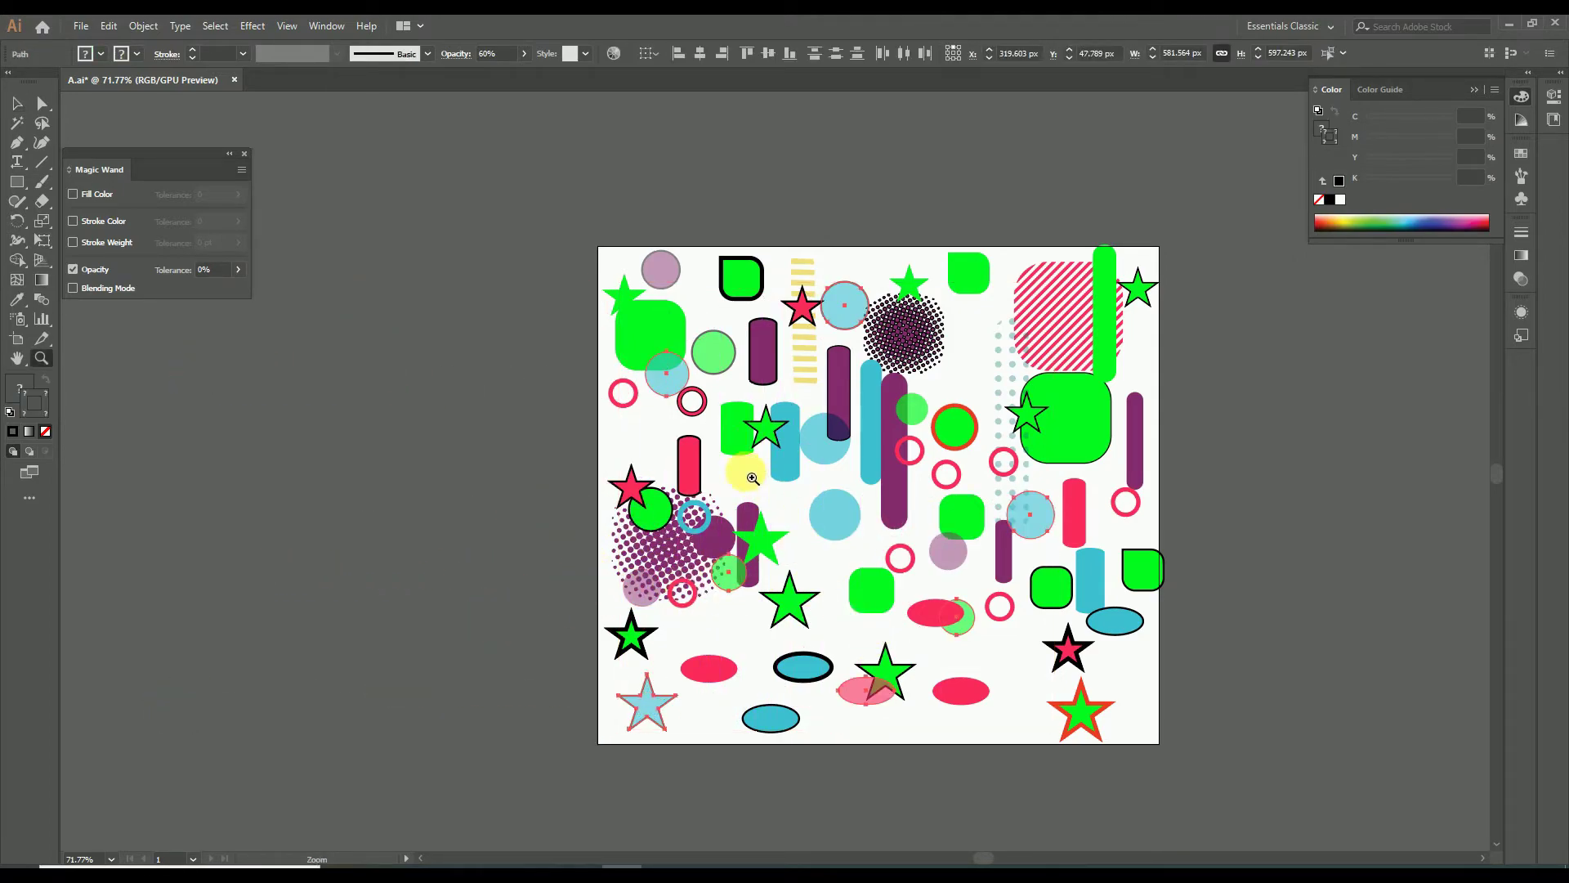
- Select all shapes sharing the opacity of the semi-transparent purple circle near the artboard's upper-left corner with the Magic Wand
{"action": "left_click_drag", "start_coordinate": [710, 520], "coordinate": [875, 354]}
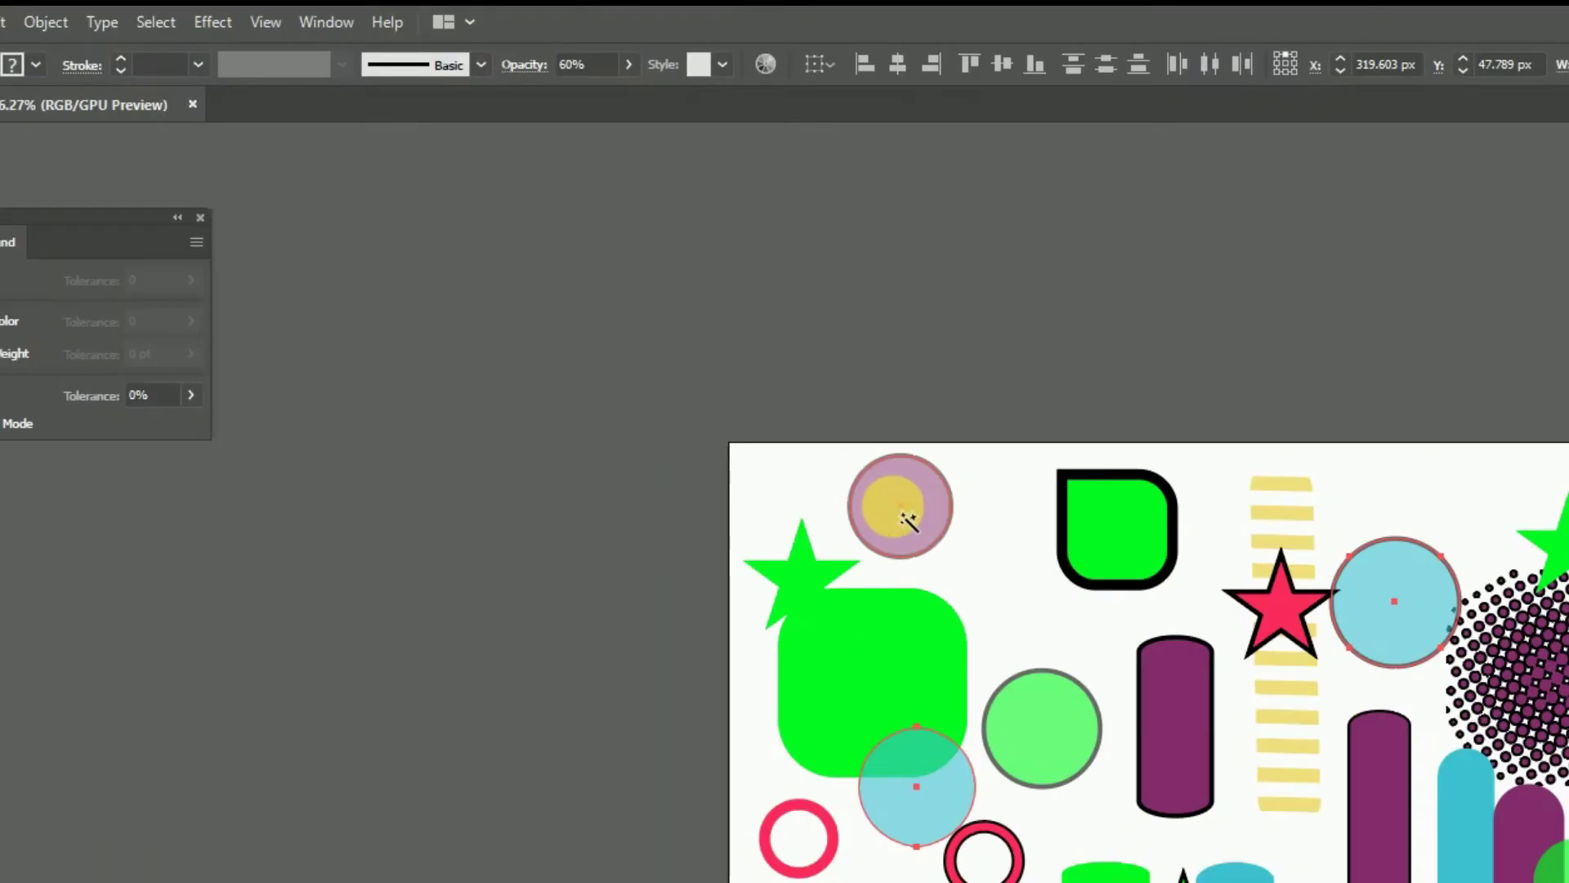
{"action": "left_click", "coordinate": [701, 342]}
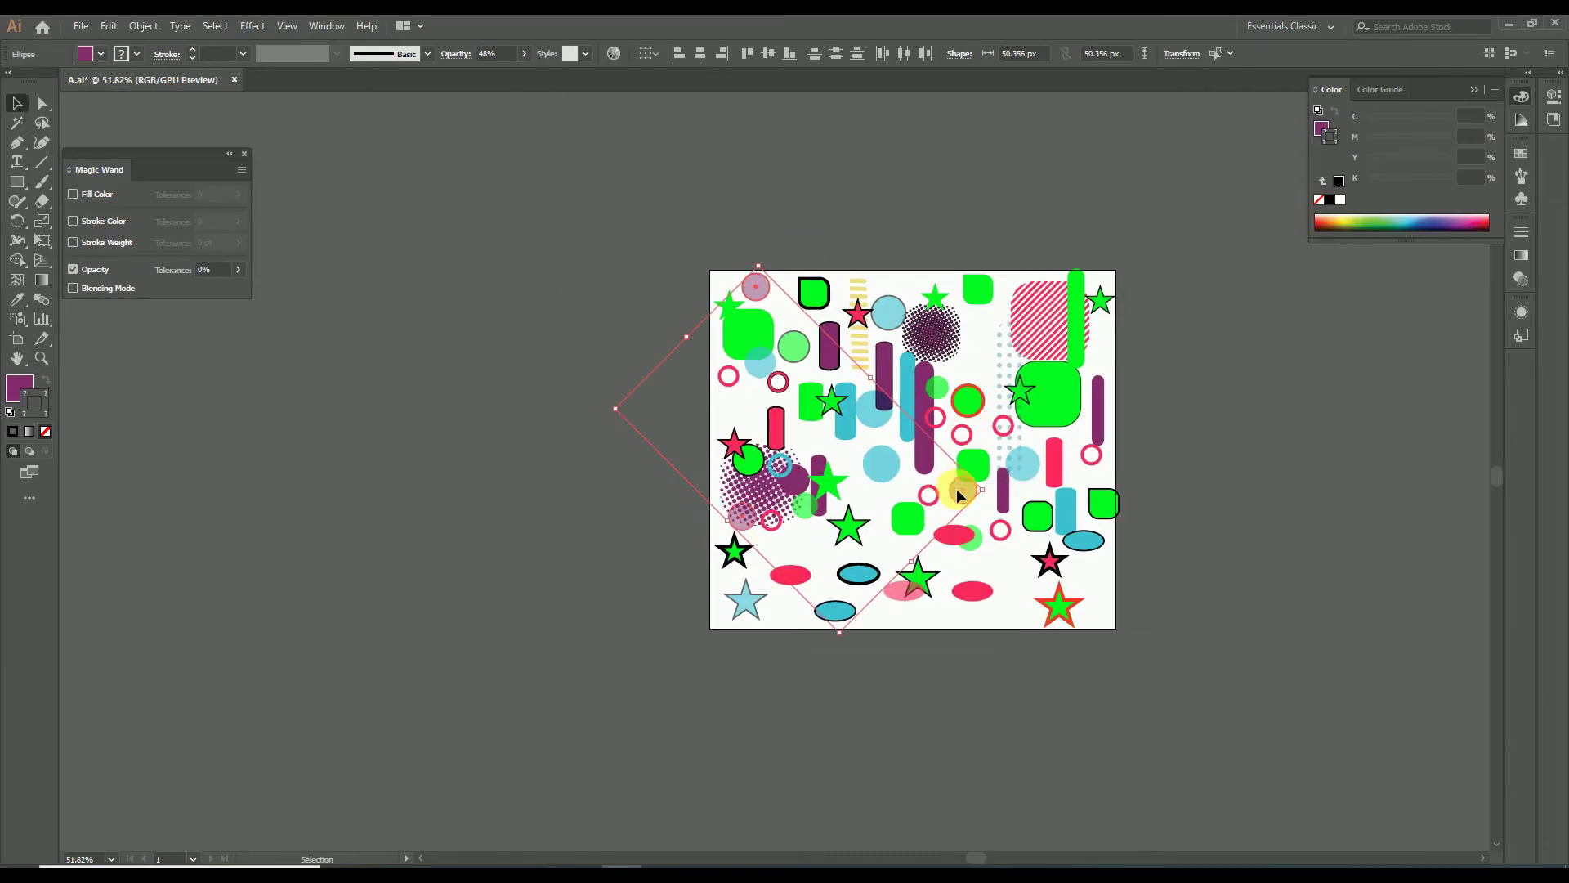
{"action": "left_click_drag", "start_coordinate": [963, 490], "coordinate": [616, 473]}
{"action": "left_click_drag", "start_coordinate": [472, 478], "coordinate": [646, 499]}
{"action": "left_click_drag", "start_coordinate": [658, 502], "coordinate": [487, 517]}
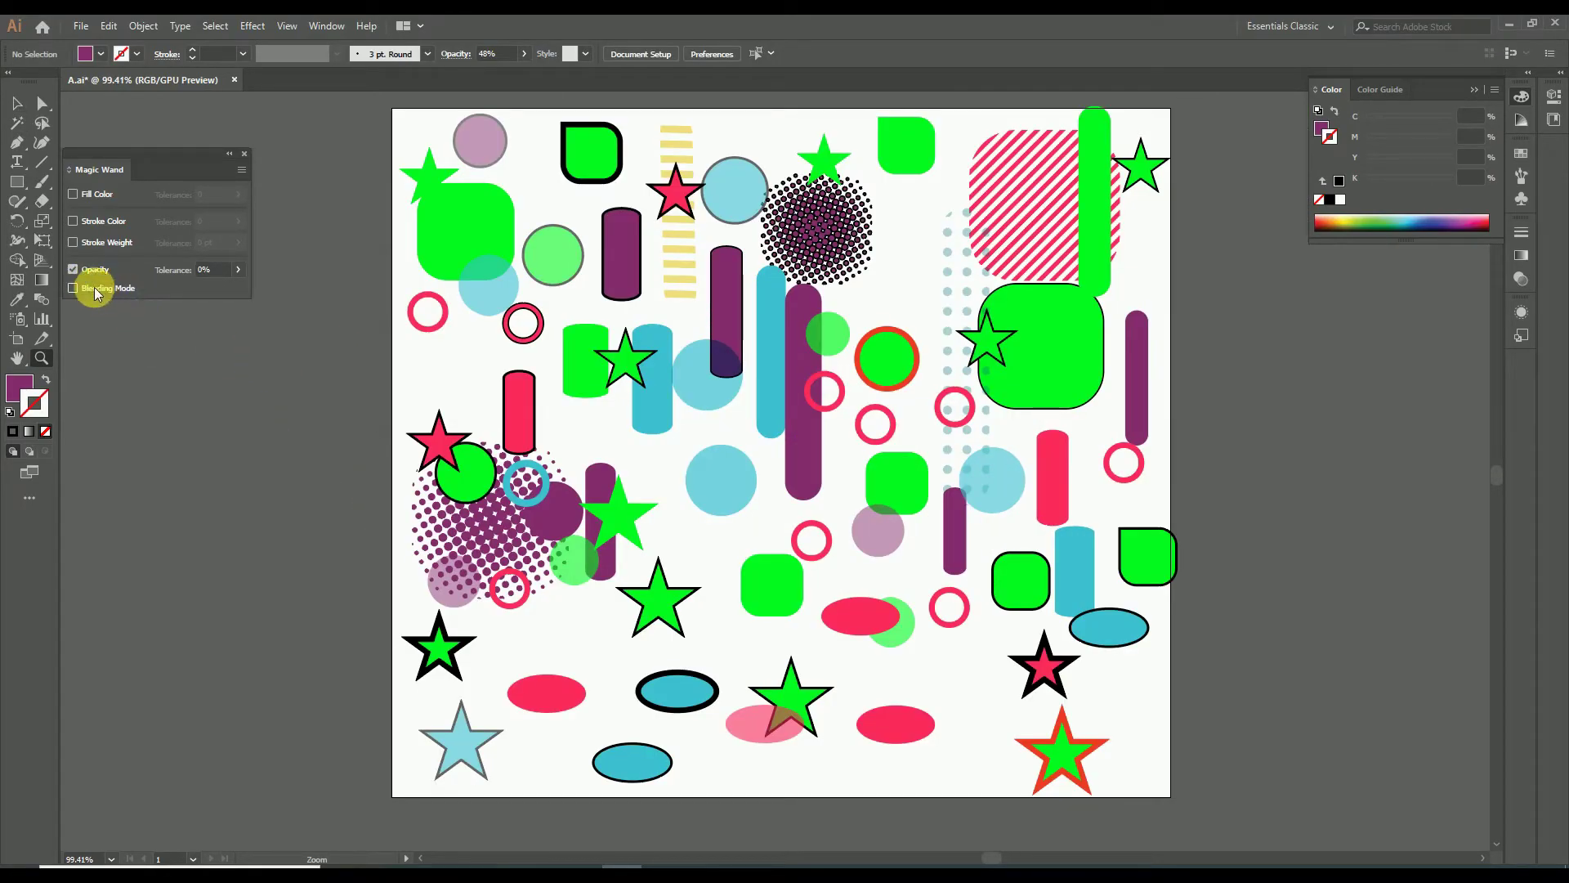
- Set the Magic Wand to match by Fill Color and Opacity together
{"action": "left_click", "coordinate": [86, 278]}
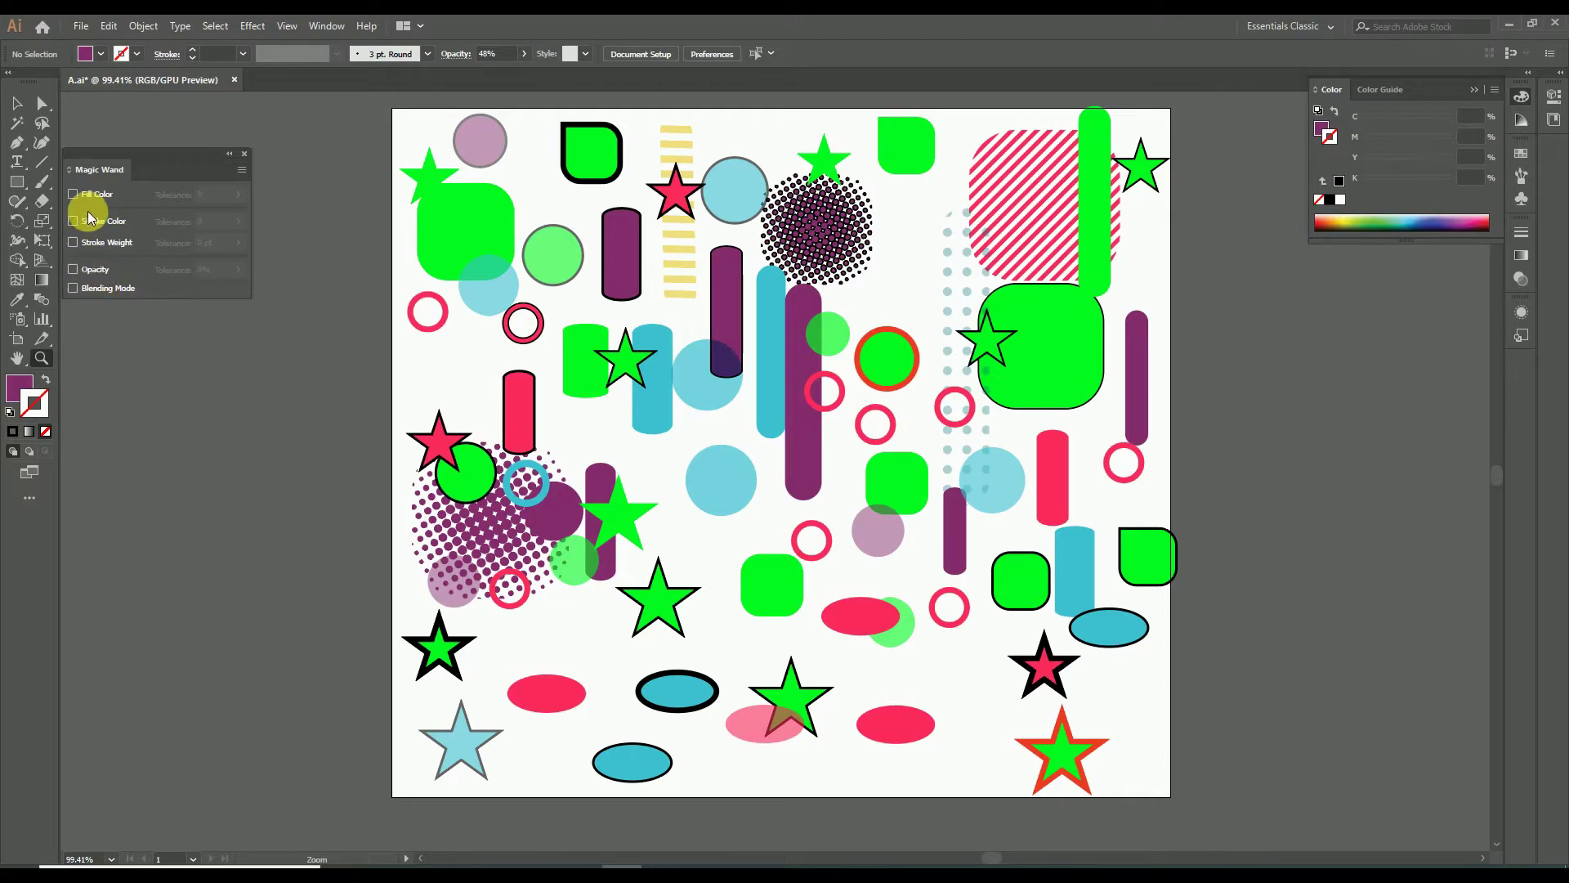
{"action": "left_click", "coordinate": [629, 332]}
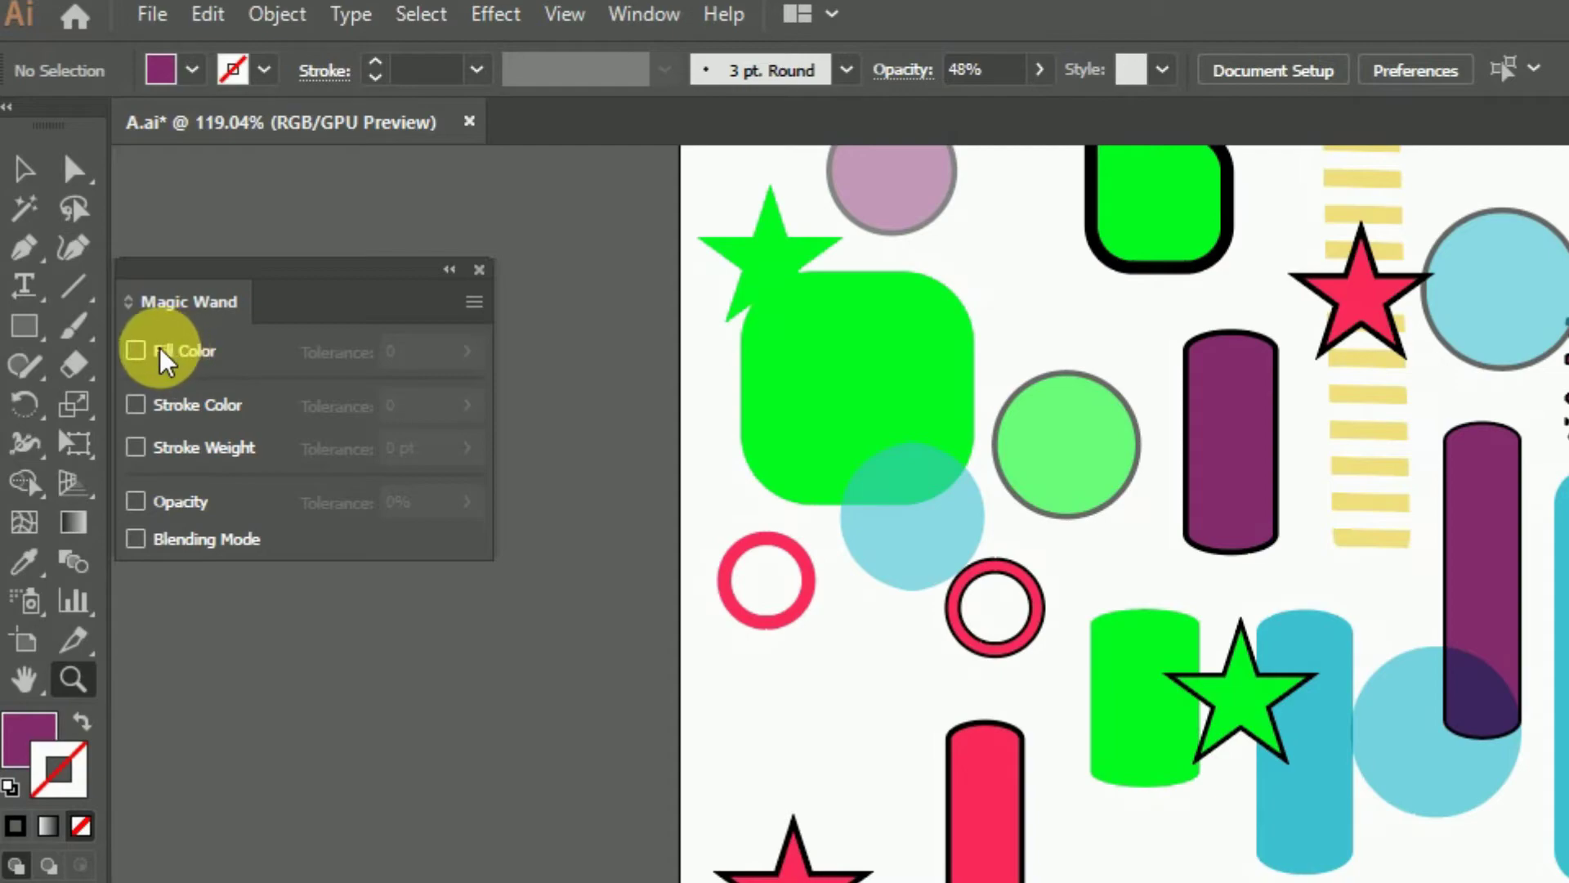
{"action": "left_click", "coordinate": [164, 352]}
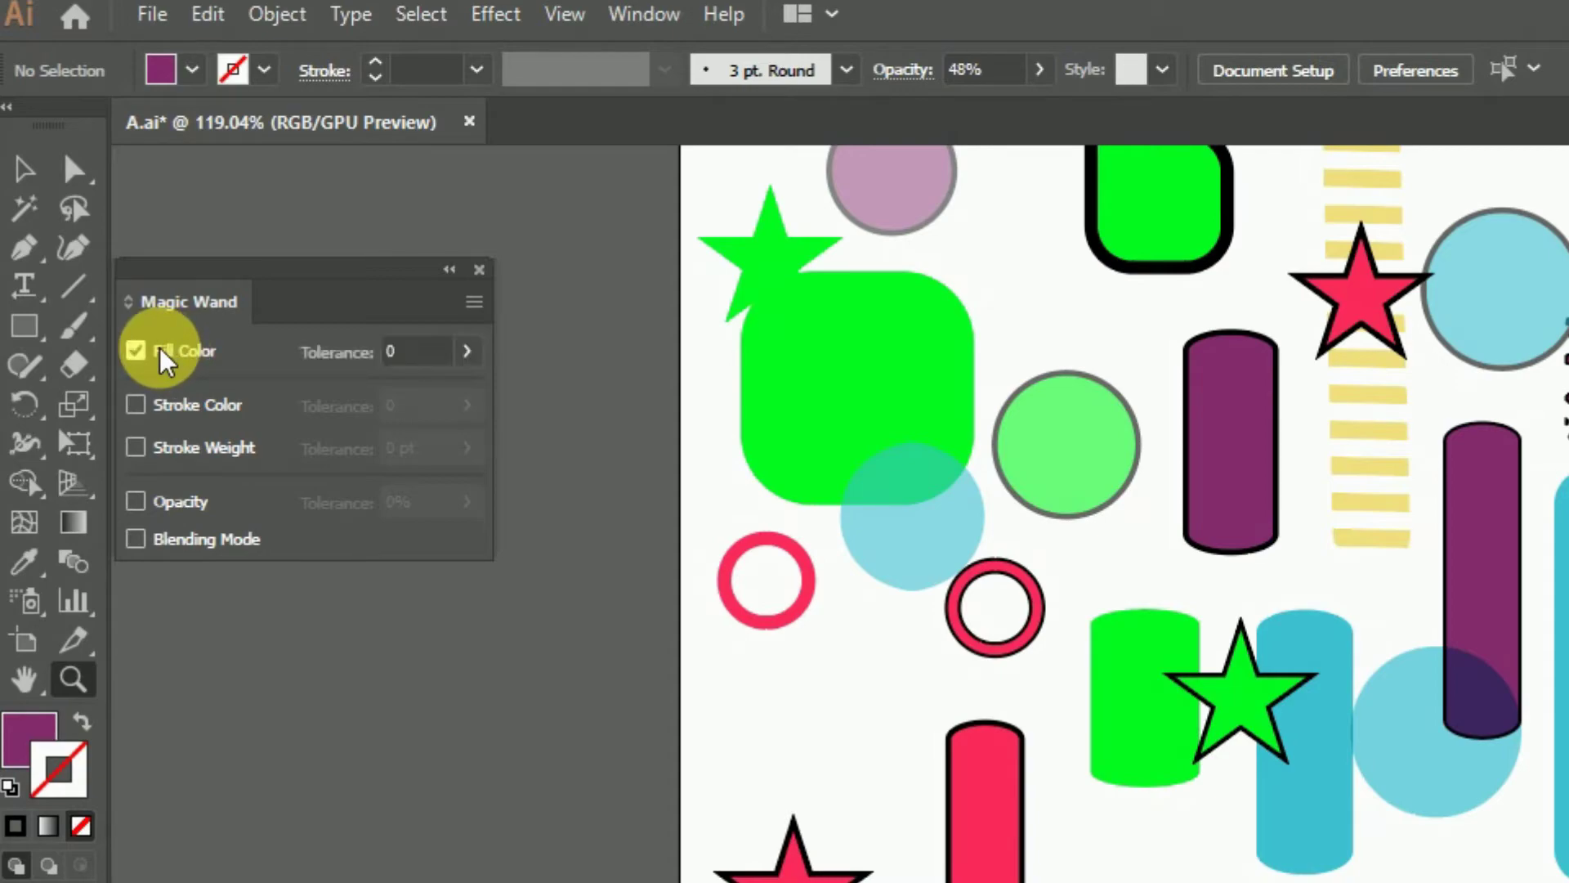
{"action": "left_click", "coordinate": [192, 500]}
- Select all shapes with matching fill colour and opacity with the Magic Wand by sampling the semi-transparent blue circle overlapping the green rounded square
{"action": "left_click_drag", "start_coordinate": [1392, 438], "coordinate": [1255, 536]}
{"action": "left_click_drag", "start_coordinate": [1320, 544], "coordinate": [1229, 704]}
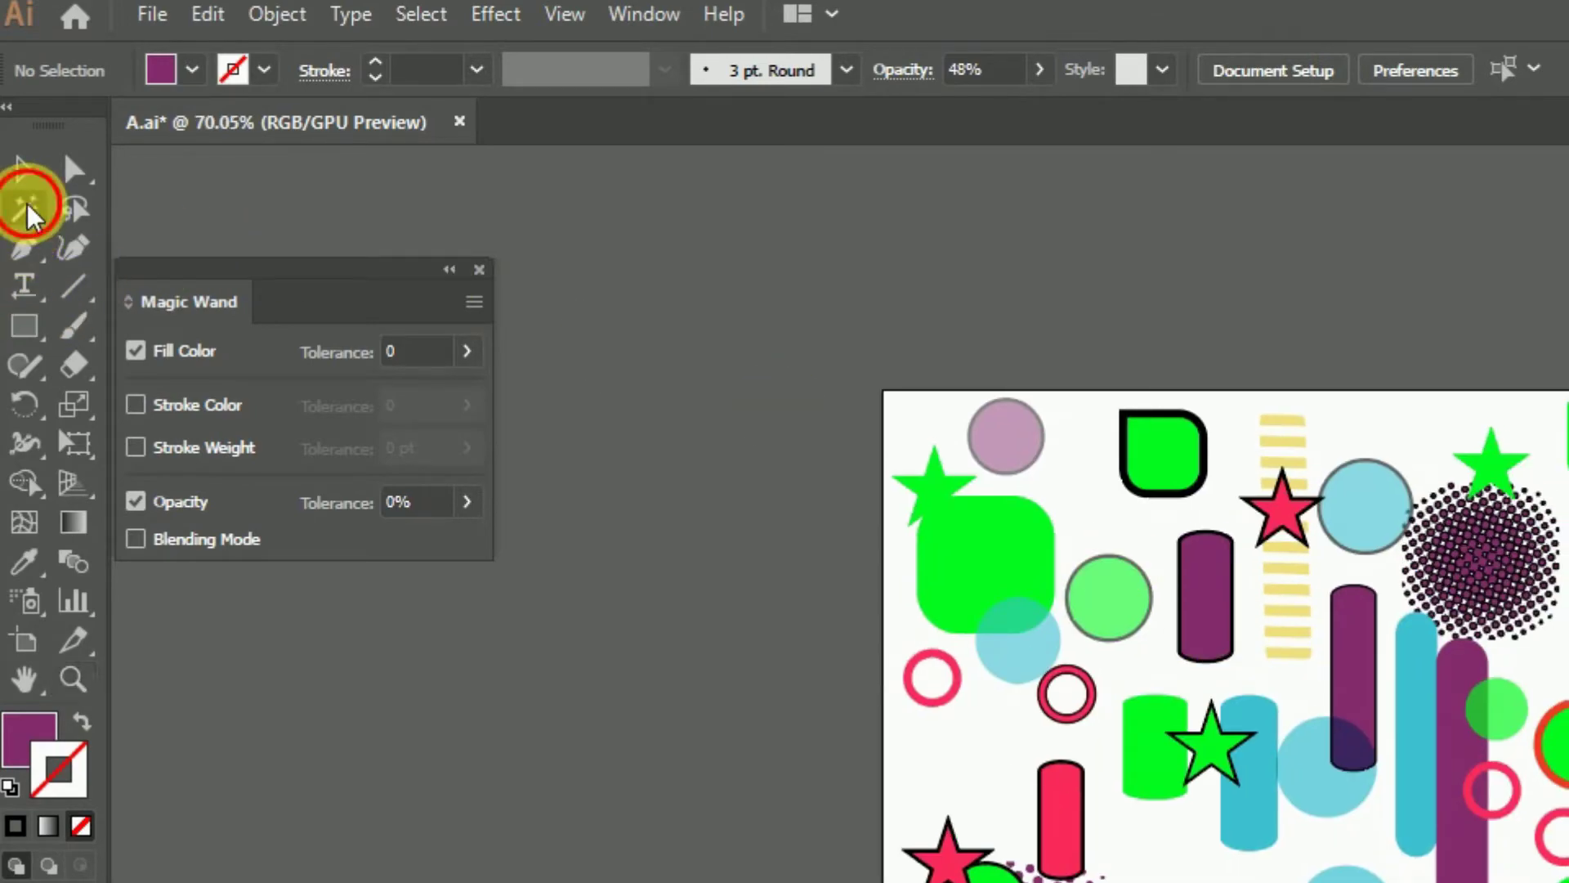
{"action": "left_click_drag", "start_coordinate": [1052, 630], "coordinate": [1507, 719]}
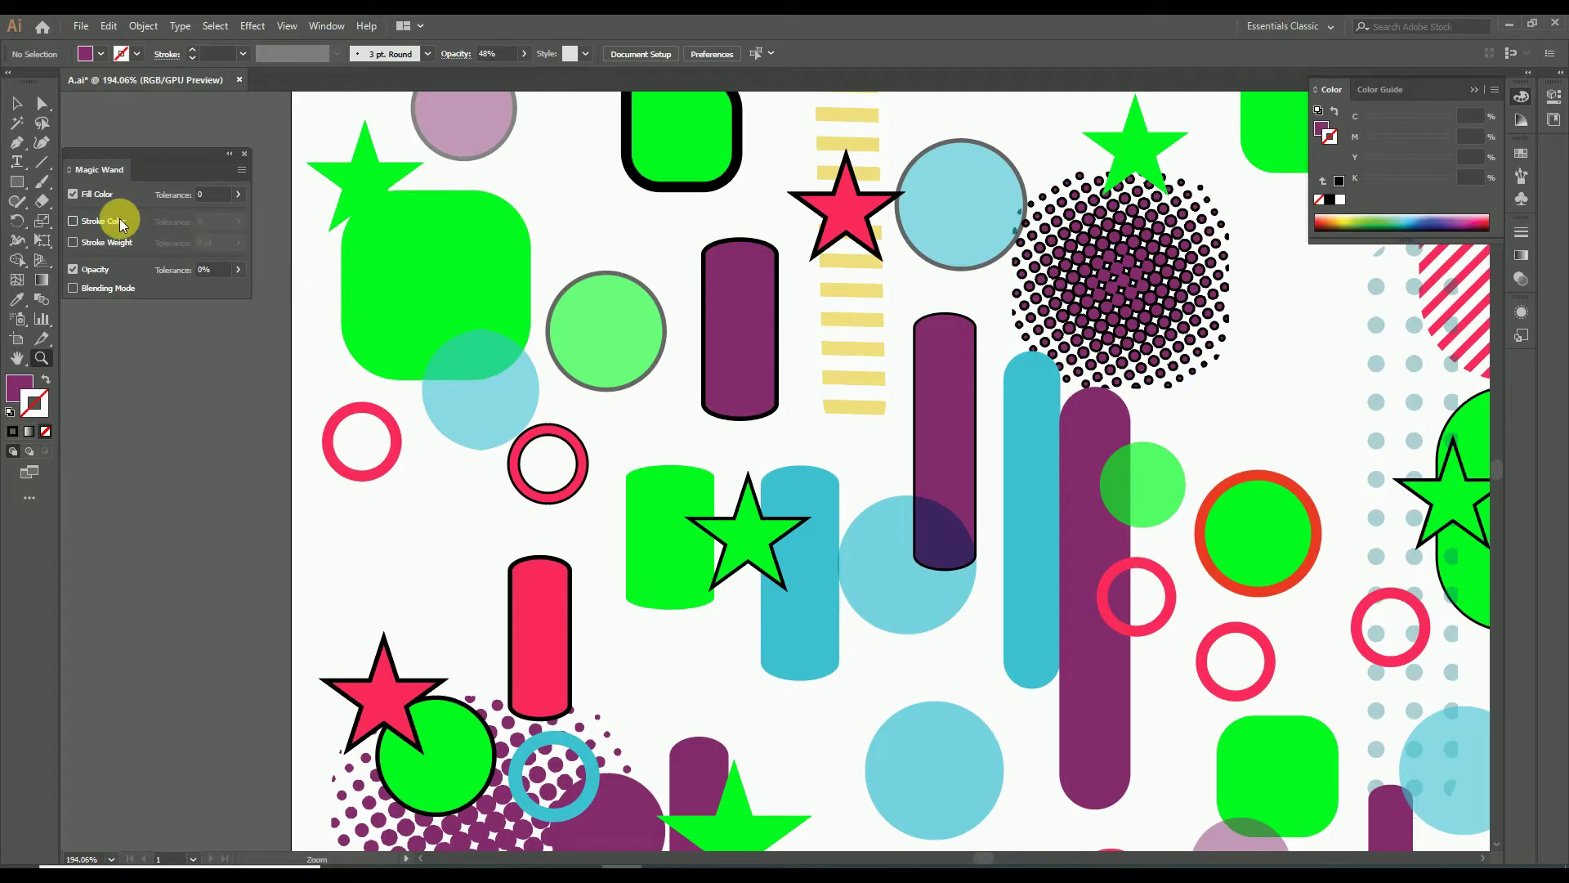
{"action": "left_click", "coordinate": [492, 415]}
- Try moving the selected semi-transparent blue shapes off the artboard to its left, check their fill colour, and undo the move
{"action": "key", "text": "z"}
{"action": "left_click_drag", "start_coordinate": [927, 342], "coordinate": [532, 425]}
{"action": "key", "text": "v"}
{"action": "left_click_drag", "start_coordinate": [1043, 439], "coordinate": [823, 466]}
{"action": "key", "text": "z"}
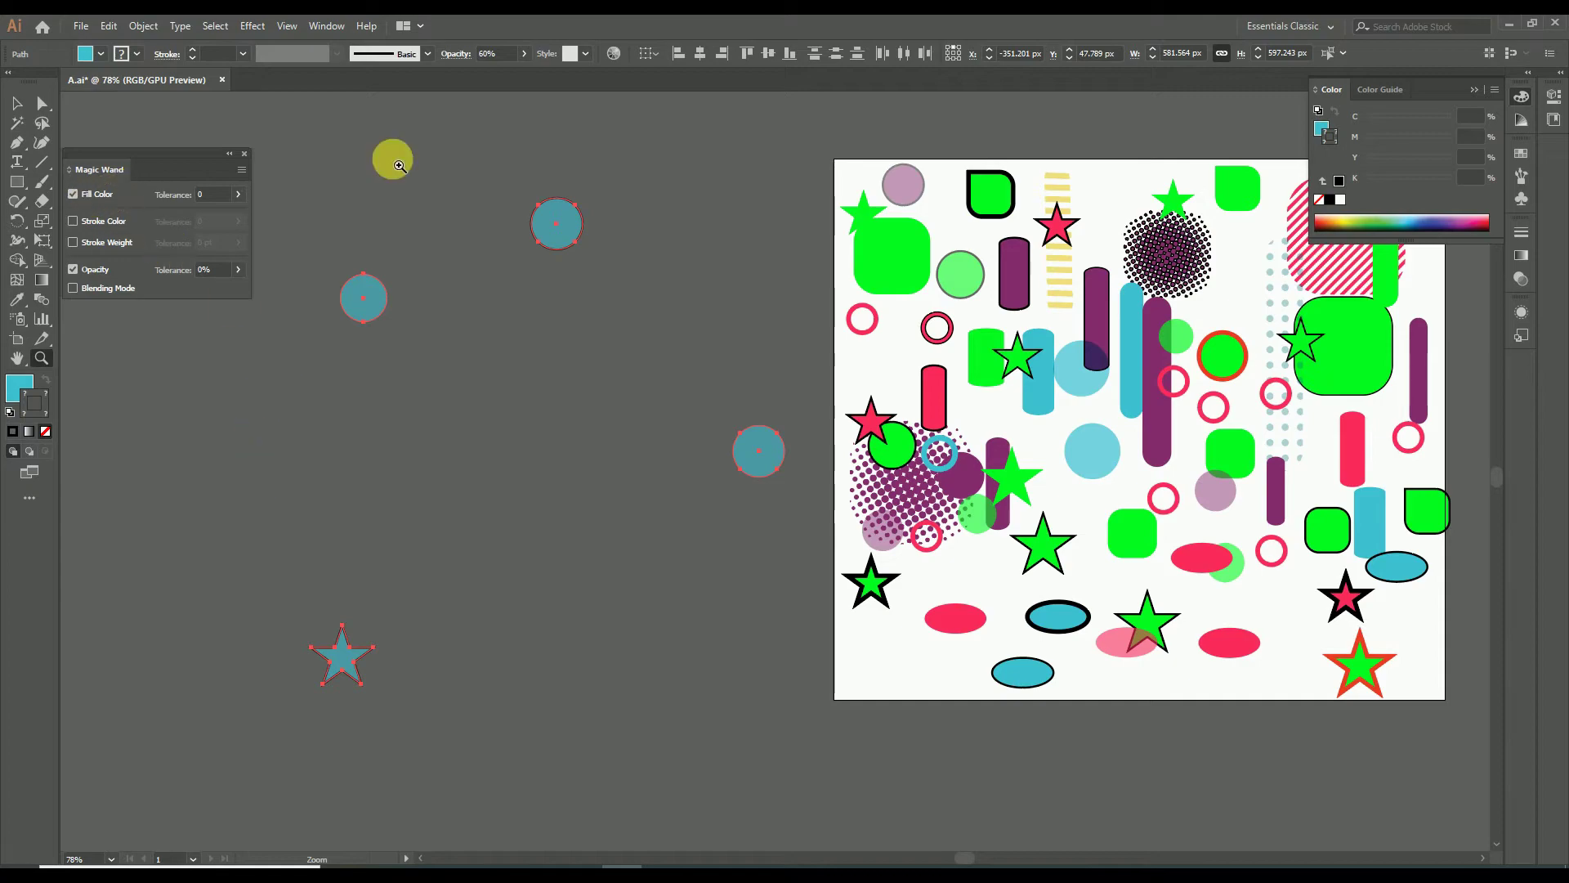
{"action": "left_click", "coordinate": [18, 386]}
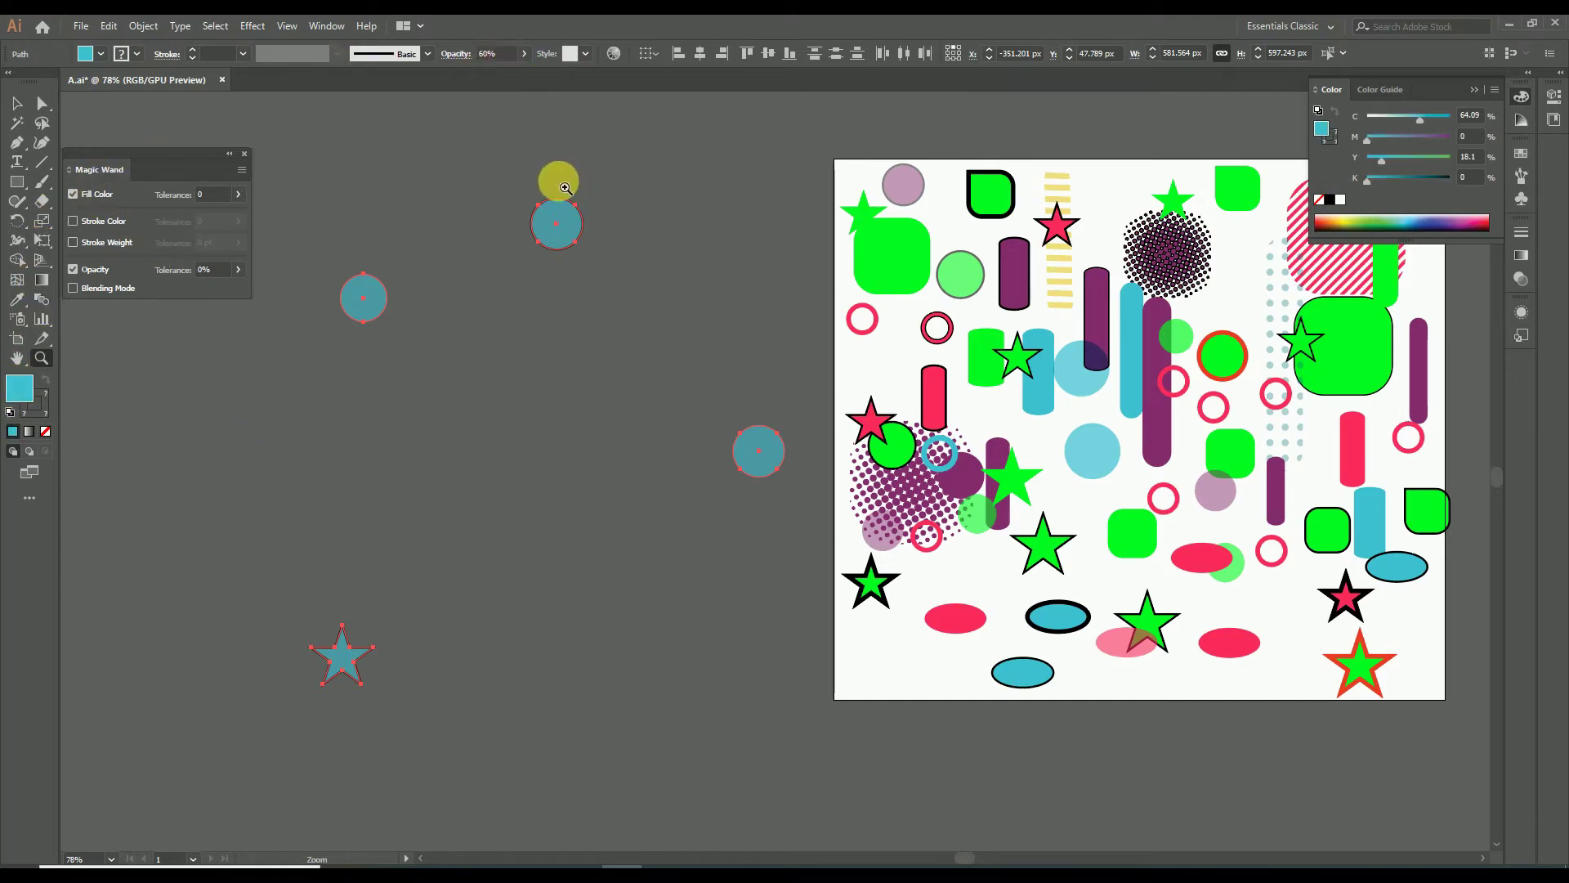
{"action": "key", "text": "ctrl+z"}
{"action": "left_click_drag", "start_coordinate": [913, 278], "coordinate": [478, 374]}
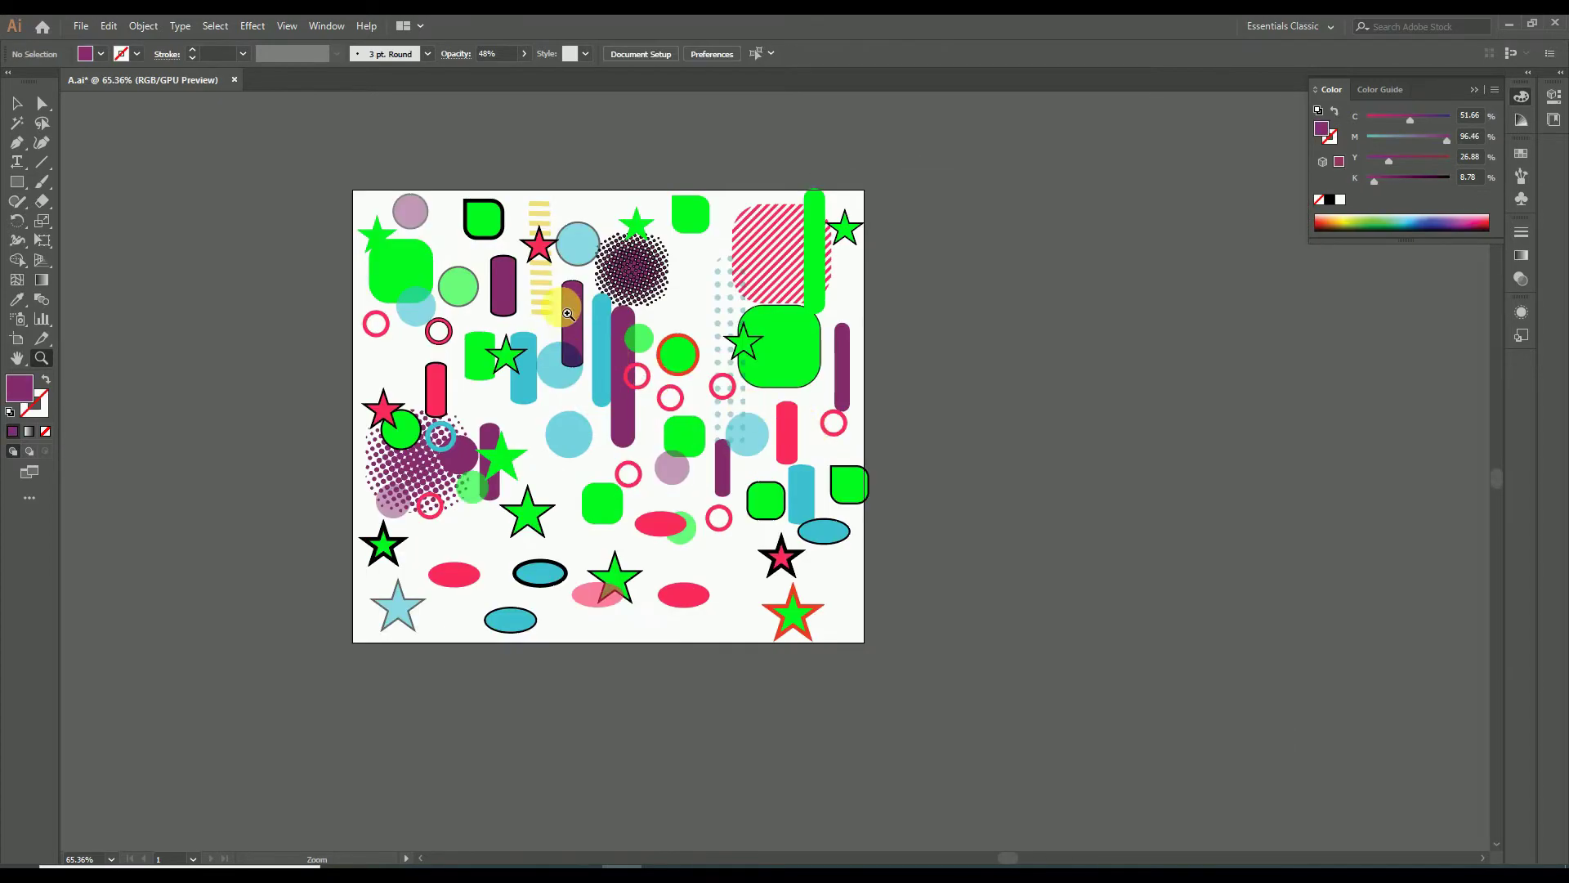
{"action": "left_click_drag", "start_coordinate": [560, 300], "coordinate": [640, 346]}
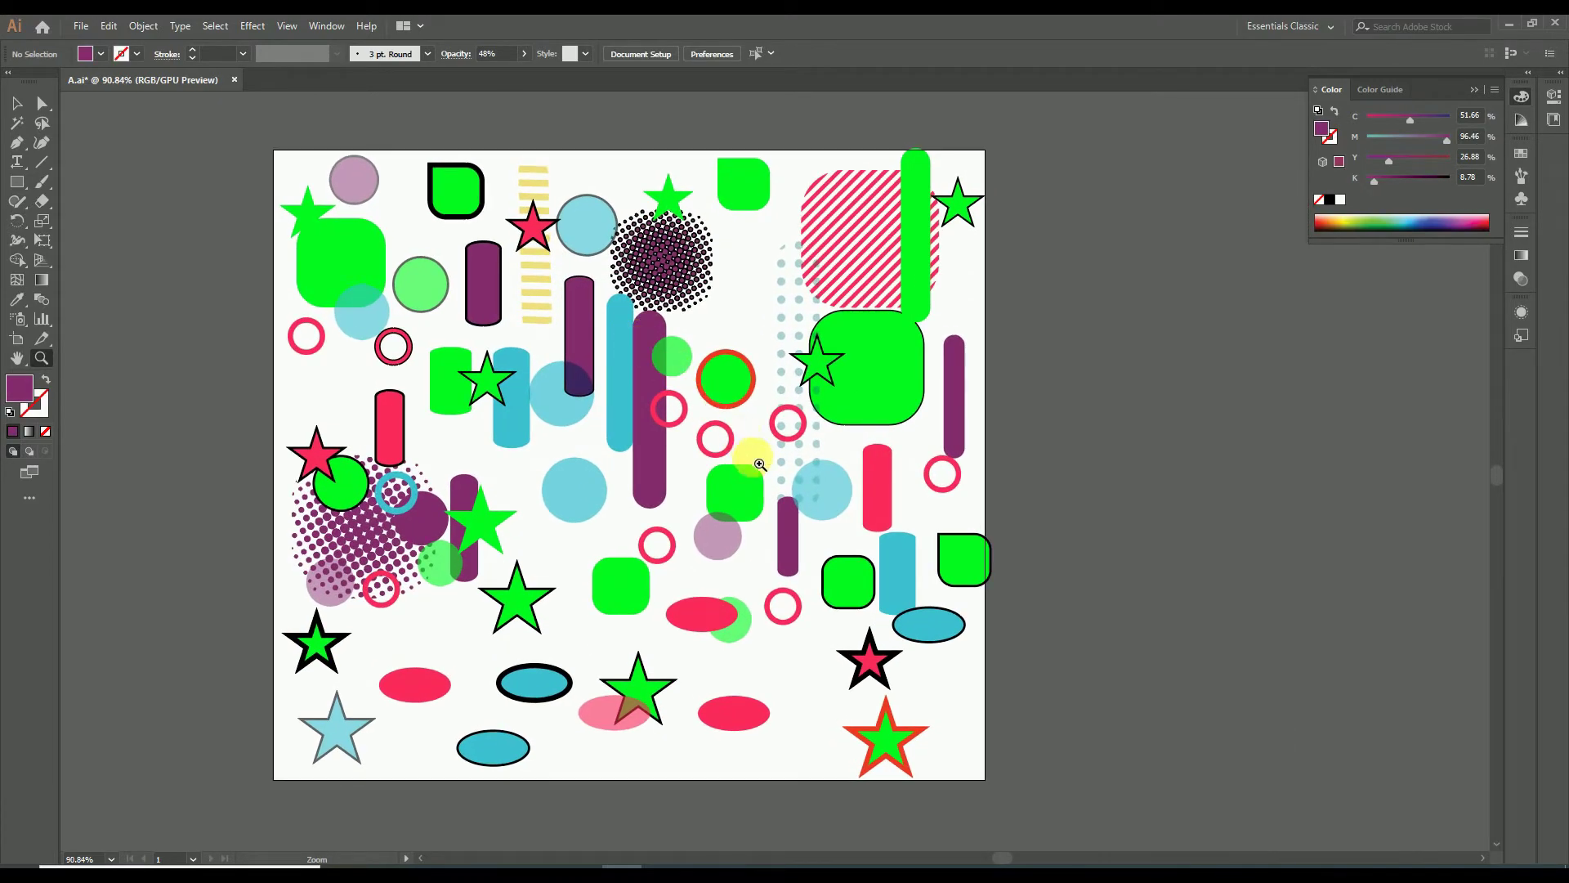
{"action": "left_click_drag", "start_coordinate": [719, 433], "coordinate": [756, 445]}
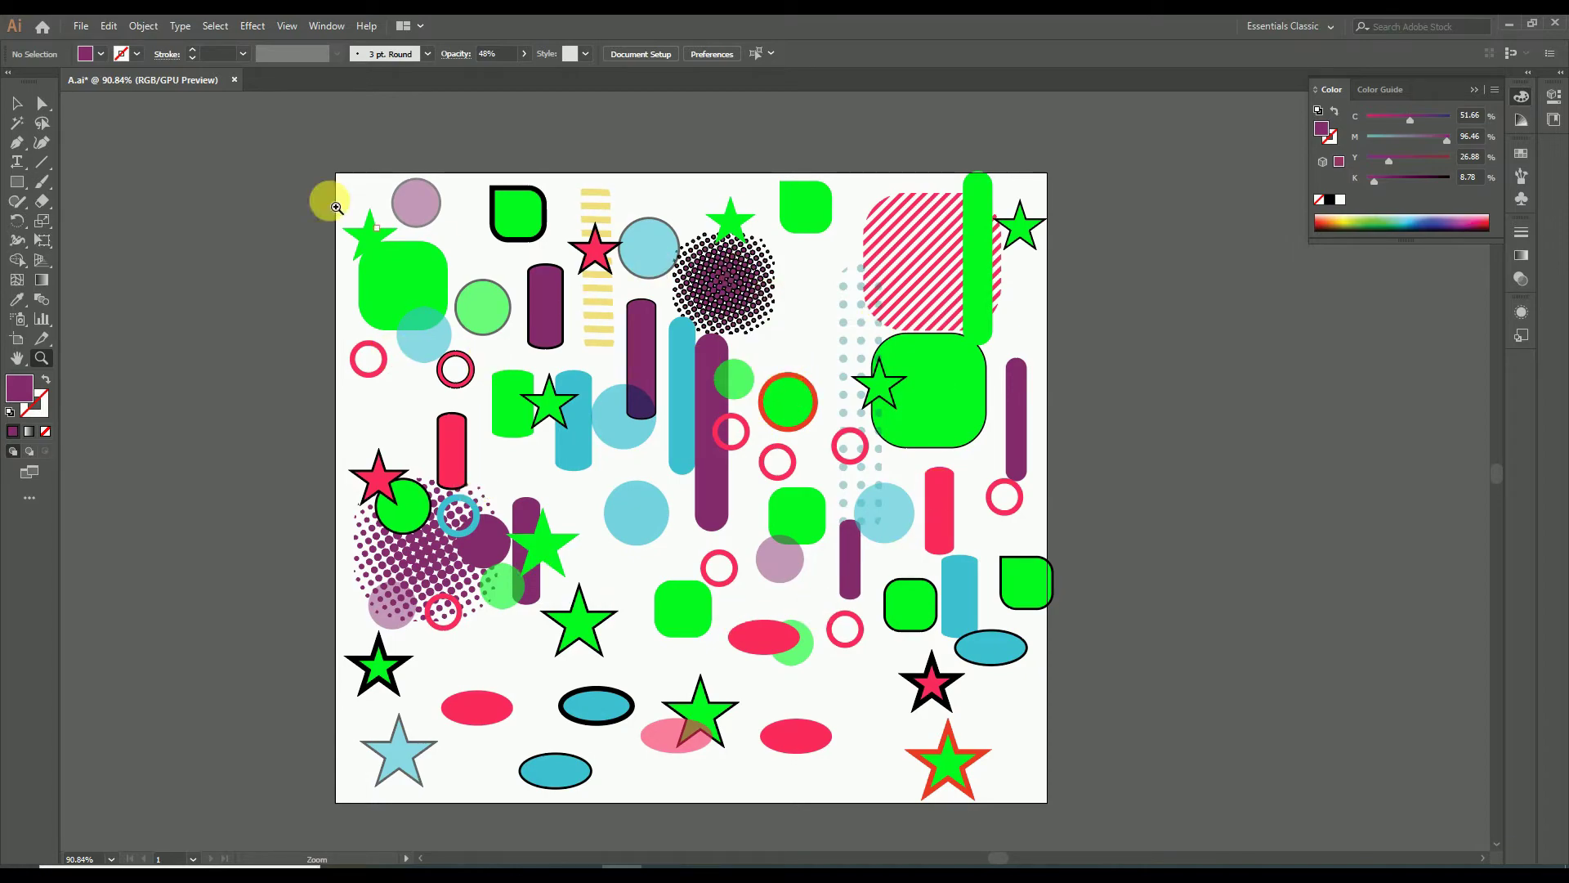
- Select all objects, and move the large green rounded square, tall blue bar, red-outlined green circle and black-outlined green shape outside the artboard
{"action": "left_click", "coordinate": [216, 26]}
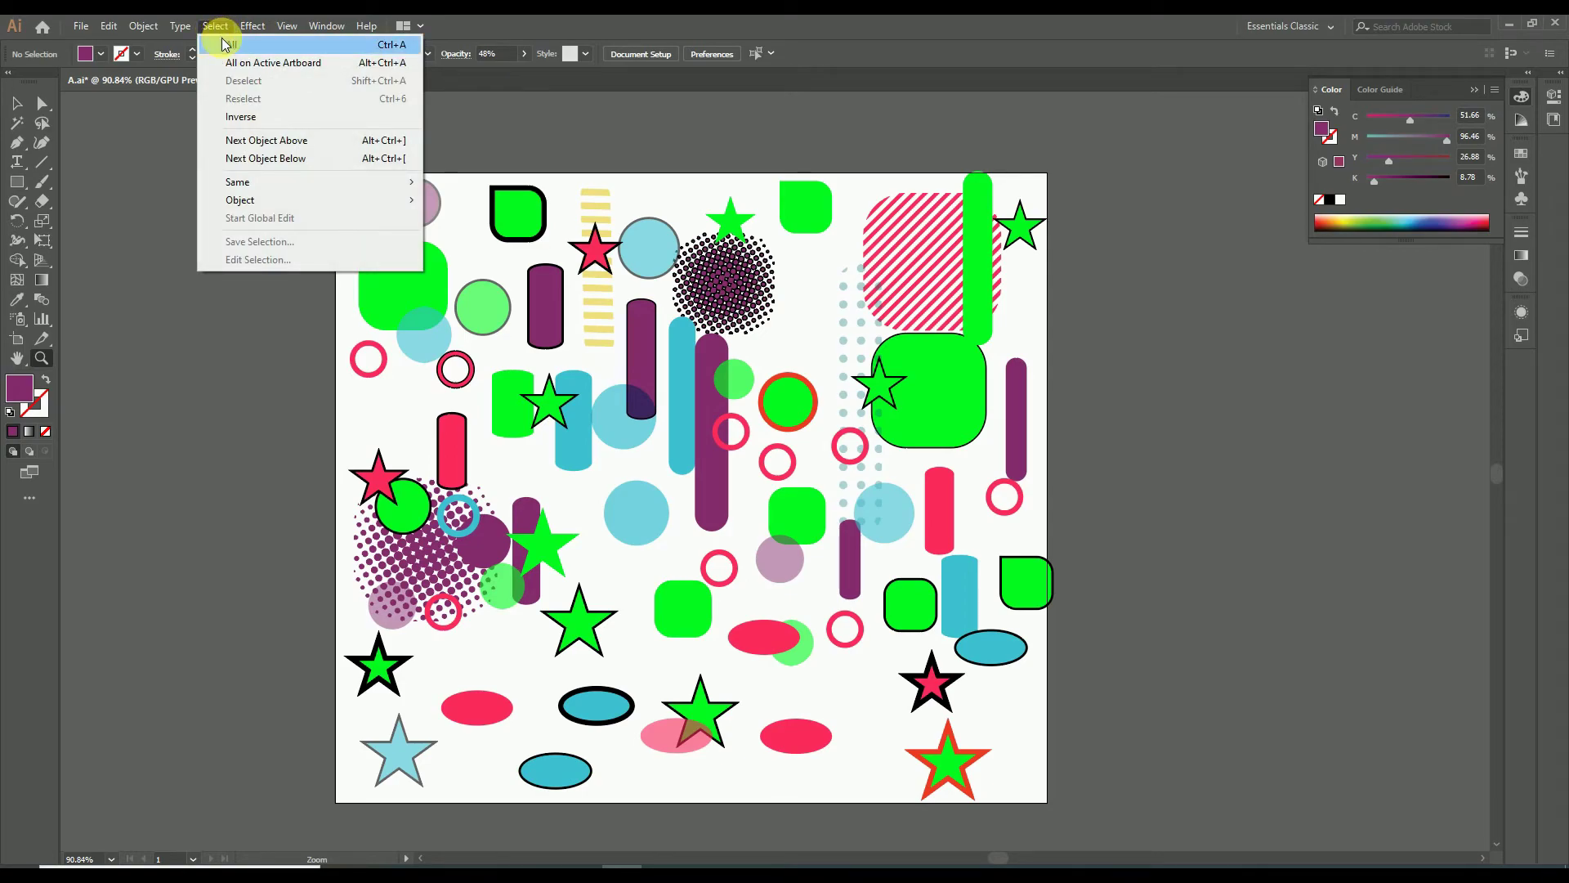
{"action": "left_click", "coordinate": [225, 45]}
{"action": "left_click_drag", "start_coordinate": [675, 232], "coordinate": [726, 251]}
{"action": "left_click_drag", "start_coordinate": [765, 332], "coordinate": [715, 307]}
{"action": "left_click_drag", "start_coordinate": [601, 258], "coordinate": [622, 237]}
- Select all objects on the active artboard only
{"action": "left_click", "coordinate": [214, 29]}
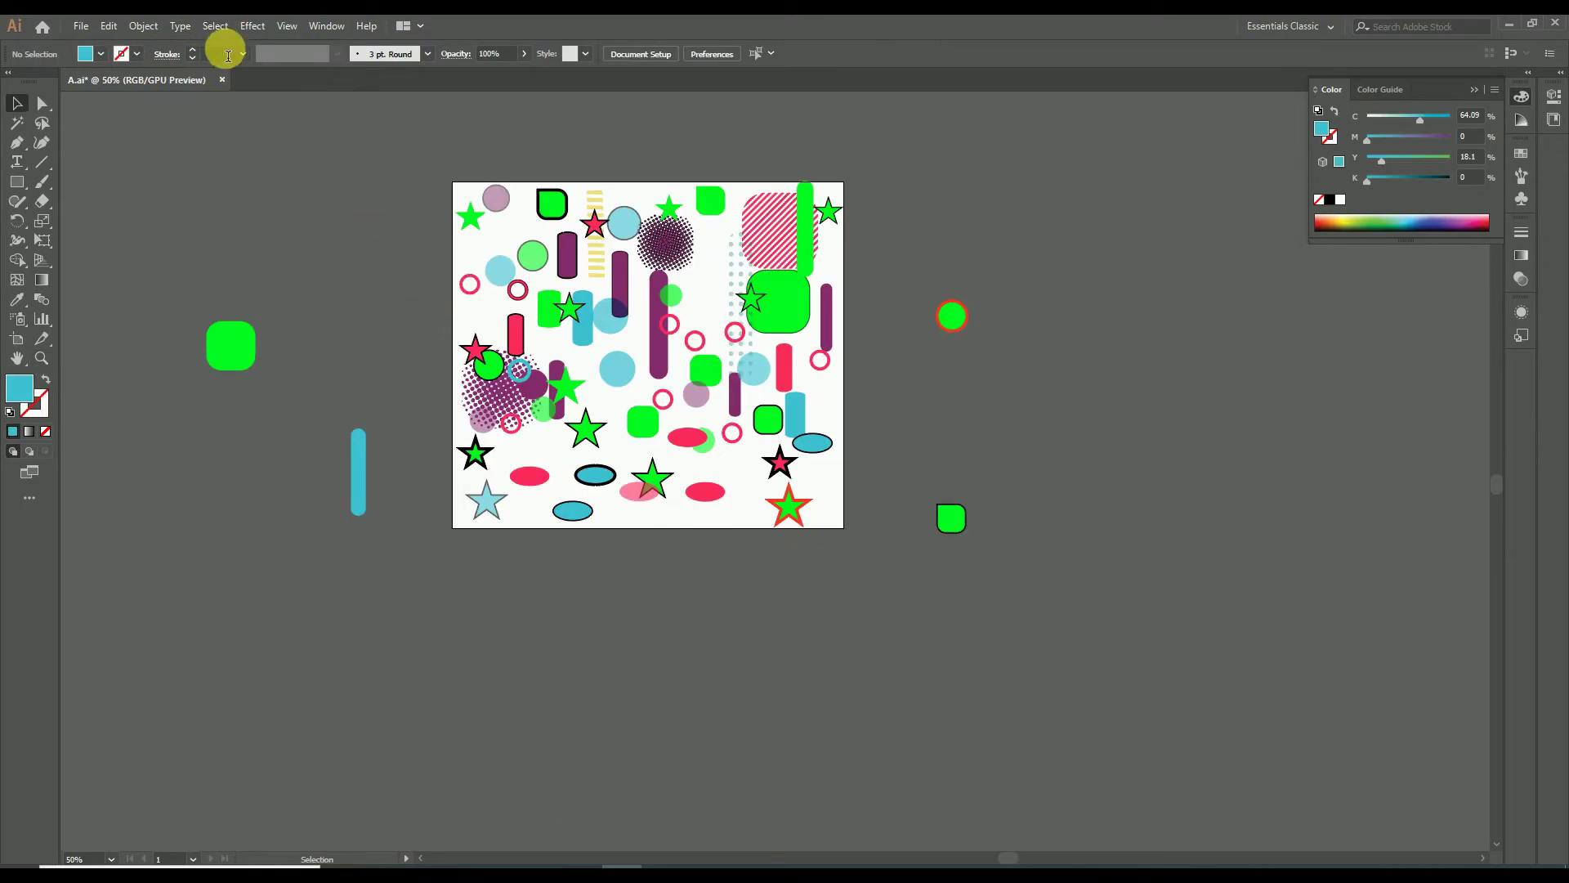
{"action": "left_click", "coordinate": [216, 31]}
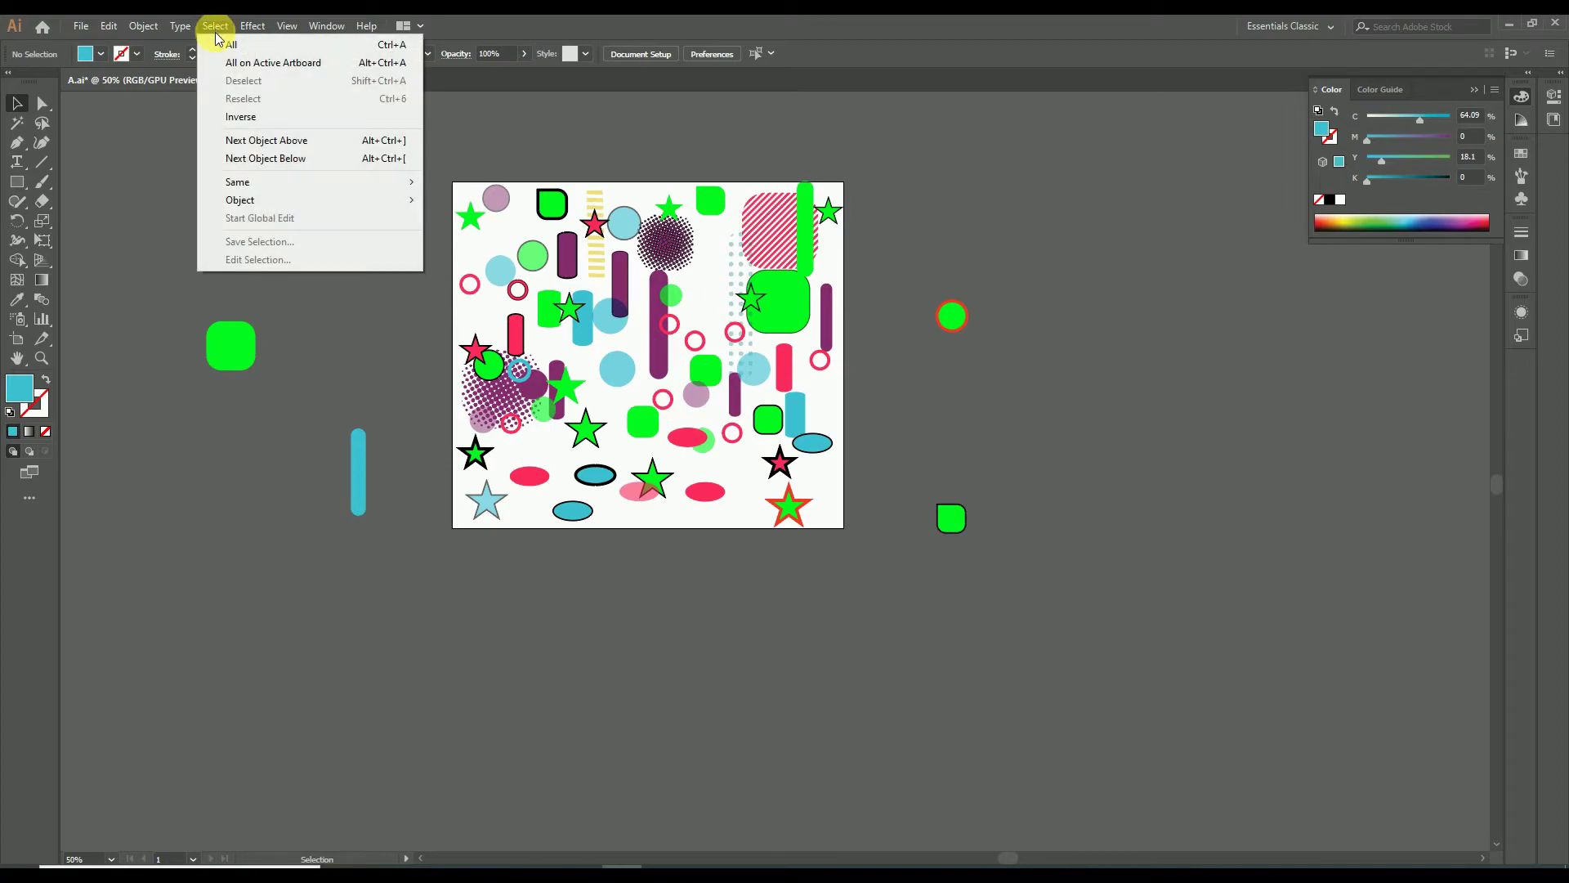
{"action": "left_click", "coordinate": [247, 63]}
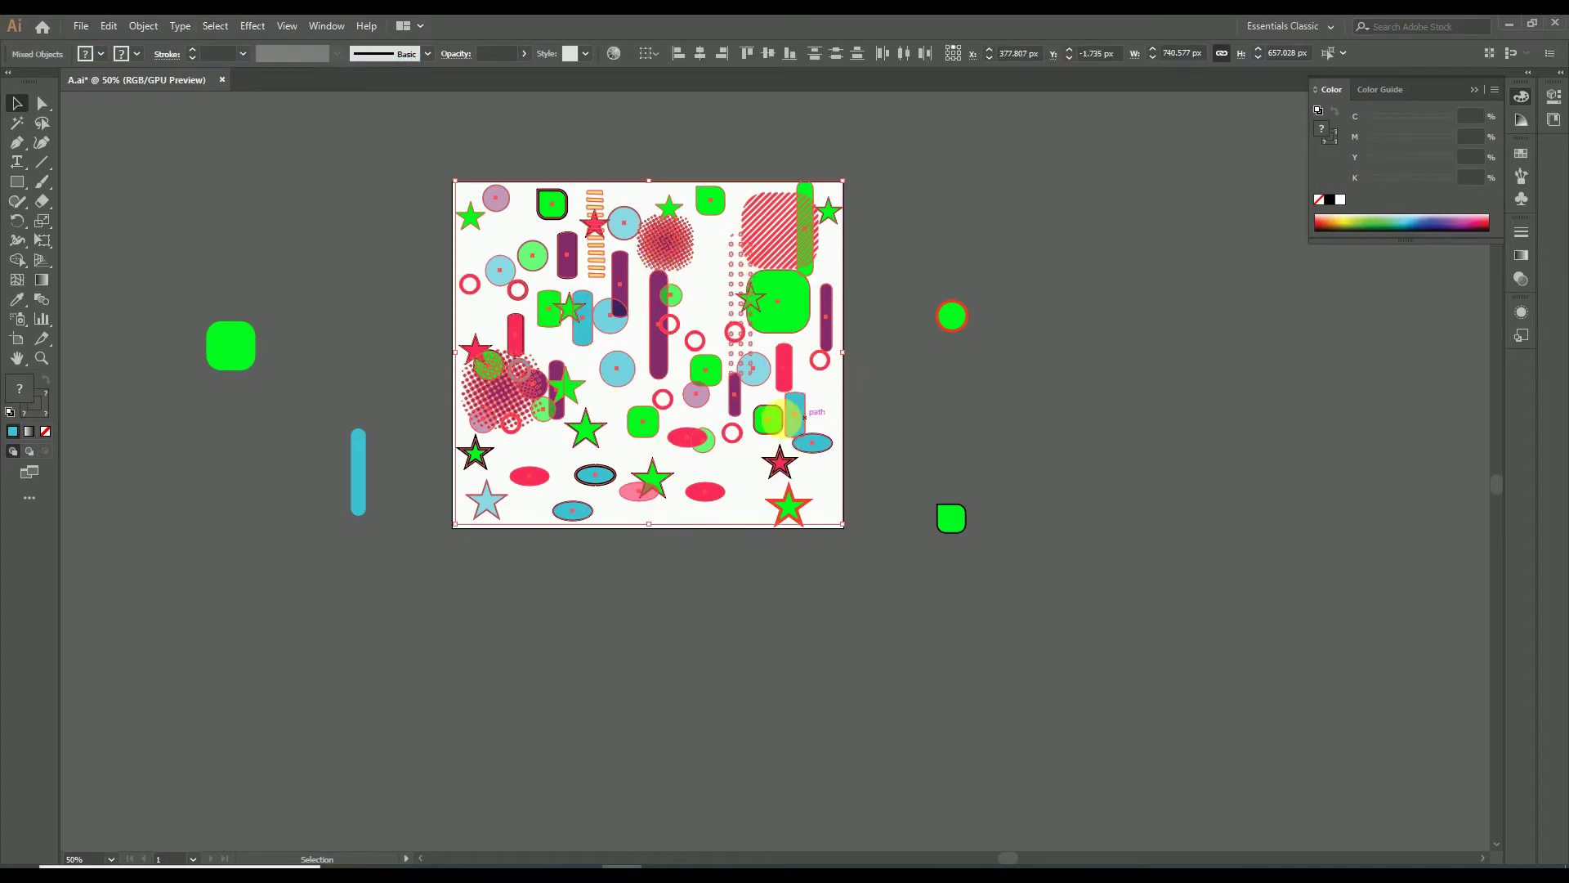
- Try moving the artboard's selected objects below the artboard, undo the move and clear the selection
{"action": "left_click_drag", "start_coordinate": [803, 227], "coordinate": [746, 602]}
{"action": "key", "text": "a"}
{"action": "key", "text": "ctrl+z"}
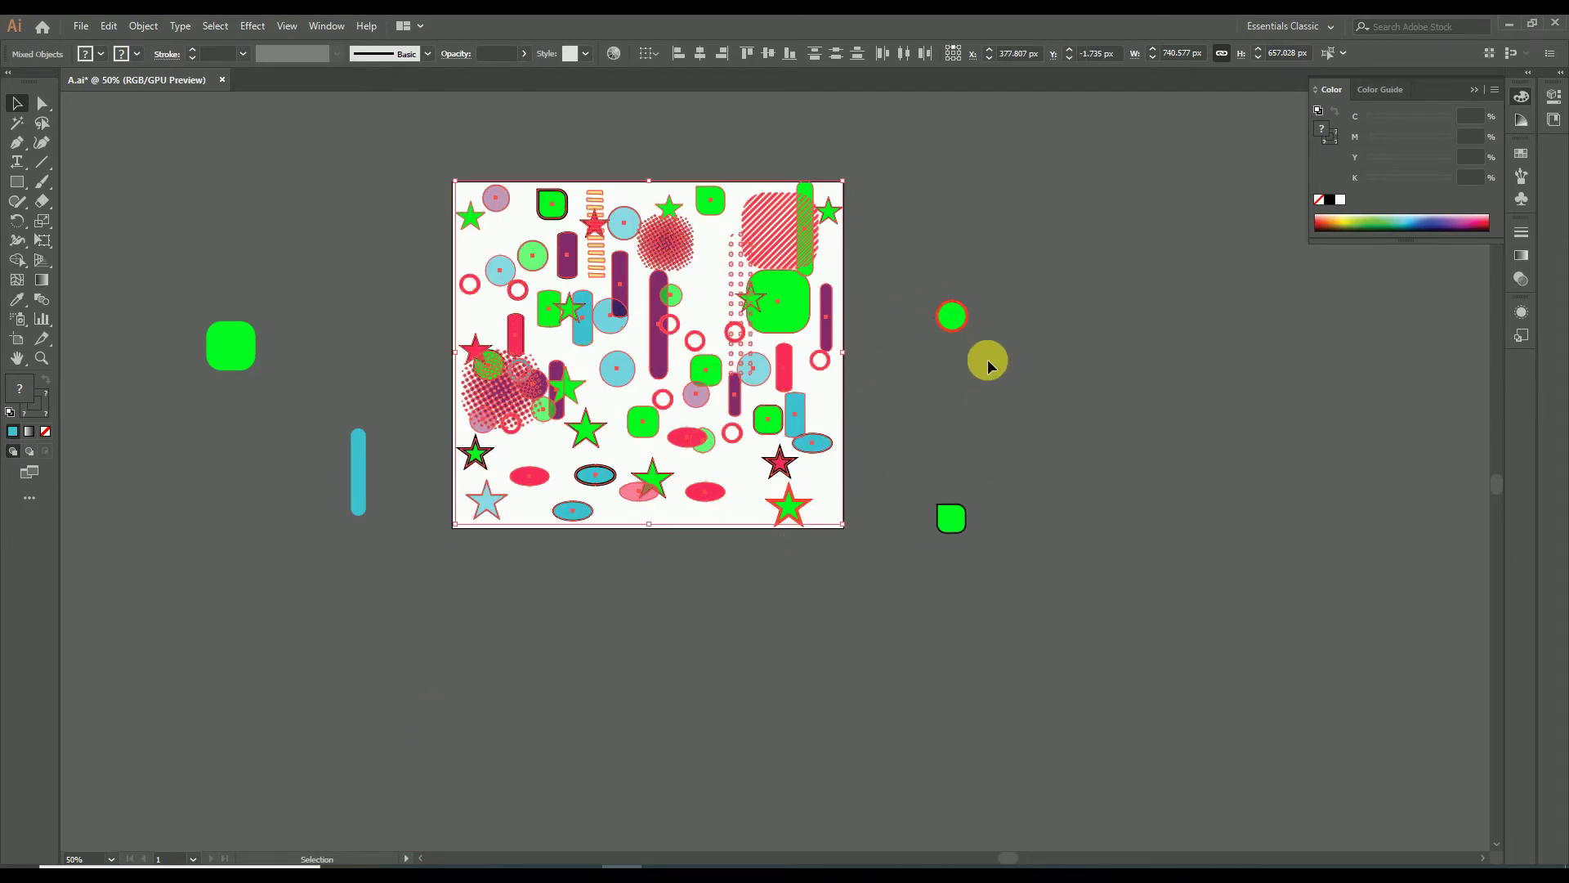
{"action": "key", "text": "v"}
{"action": "left_click", "coordinate": [493, 166]}
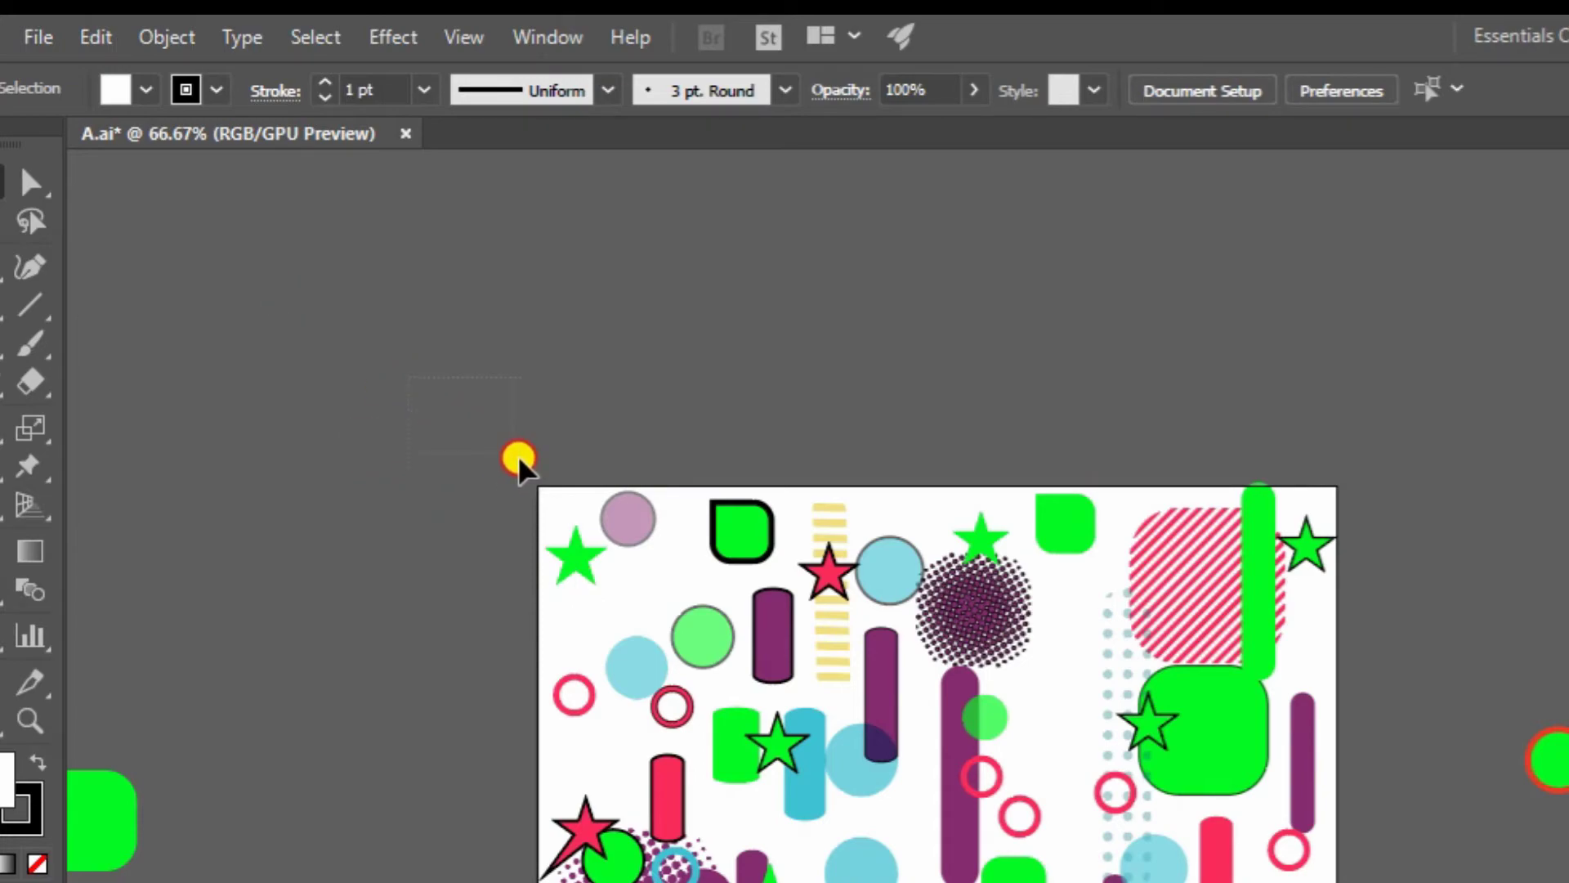
- Select the shapes in the artboard's upper-left part and deselect them with the Deselect command
{"action": "left_click", "coordinate": [323, 34]}
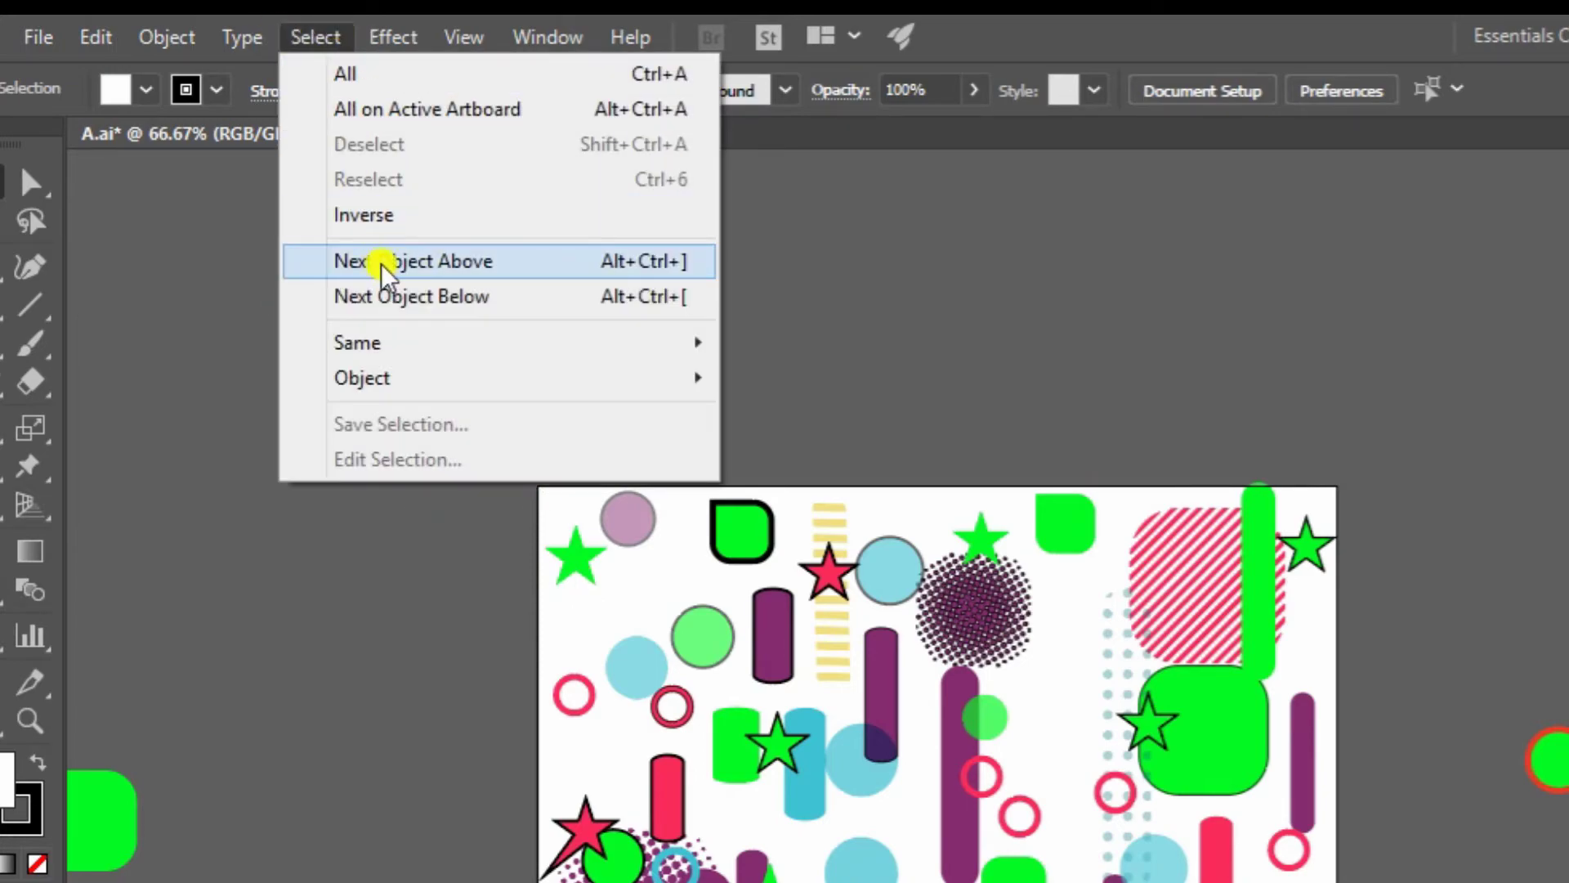
{"action": "left_click", "coordinate": [316, 497]}
{"action": "left_click_drag", "start_coordinate": [736, 710], "coordinate": [834, 802]}
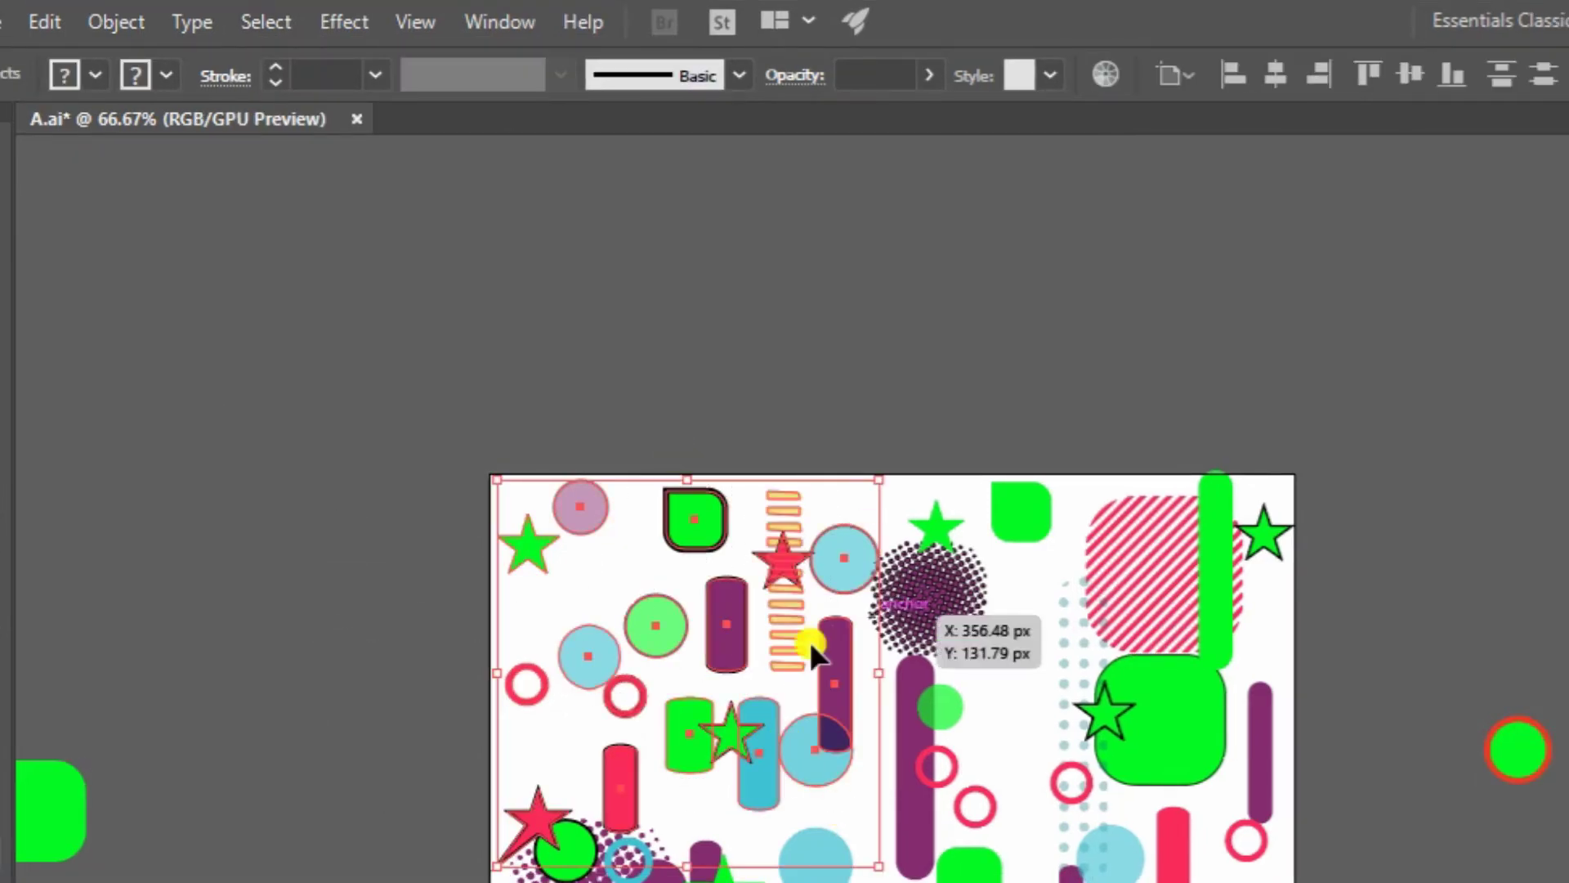
{"action": "left_click", "coordinate": [259, 25]}
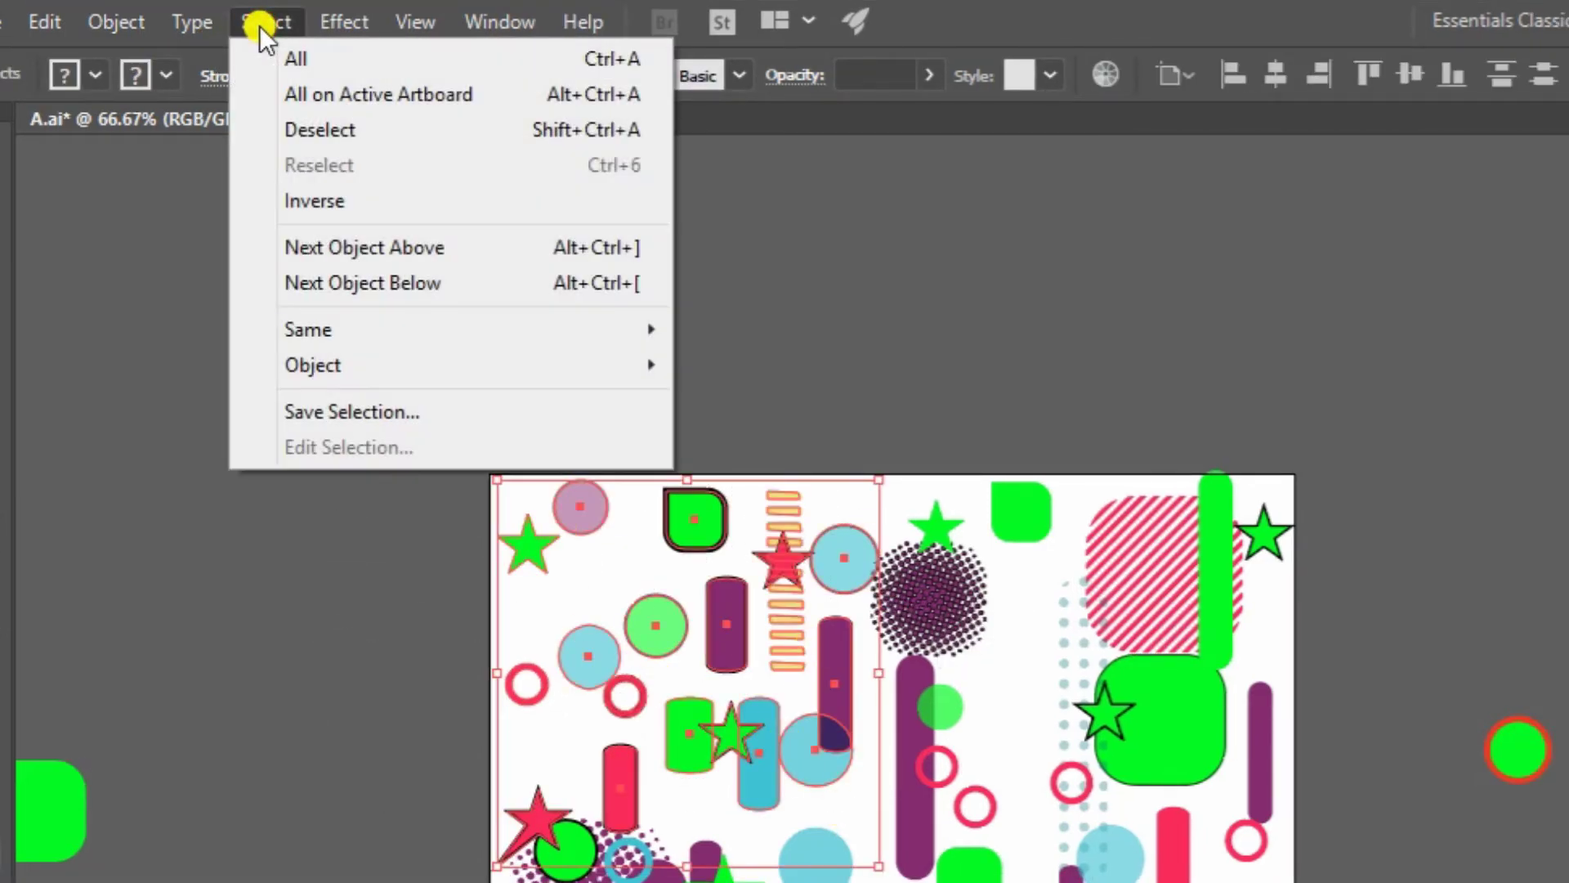
{"action": "left_click", "coordinate": [324, 130]}
{"action": "left_click_drag", "start_coordinate": [820, 789], "coordinate": [819, 788]}
{"action": "left_click", "coordinate": [792, 318]}
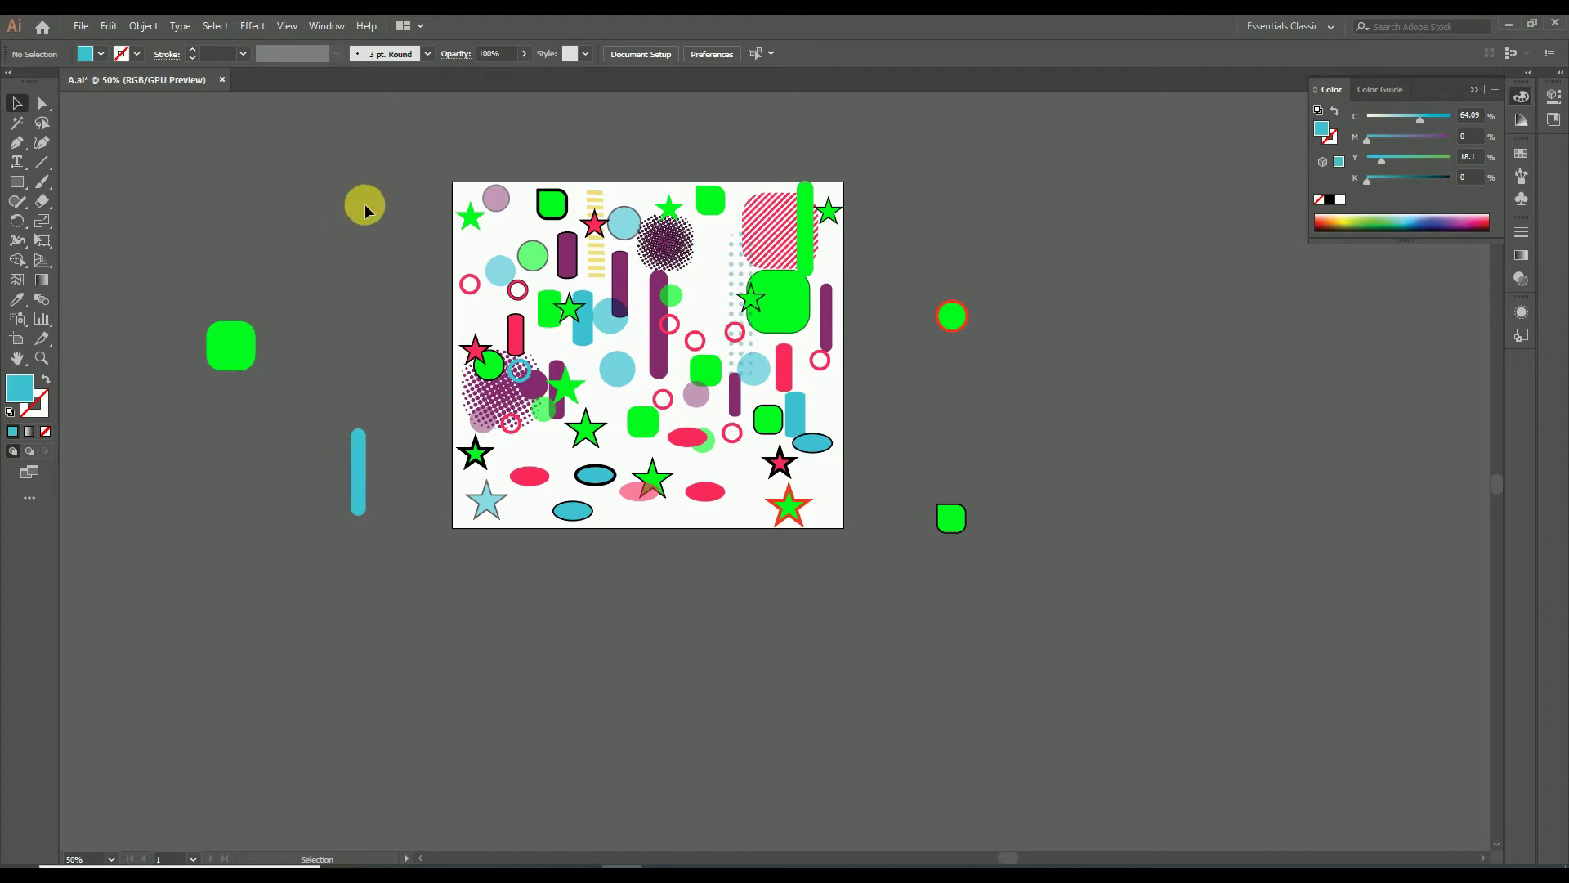
- Move the group of shapes in the artboard's upper-left part outside the artboard to its left
{"action": "left_click", "coordinate": [661, 322]}
{"action": "left_click_drag", "start_coordinate": [651, 247], "coordinate": [462, 274]}
{"action": "key", "text": "z"}
{"action": "left_click_drag", "start_coordinate": [711, 296], "coordinate": [646, 328]}
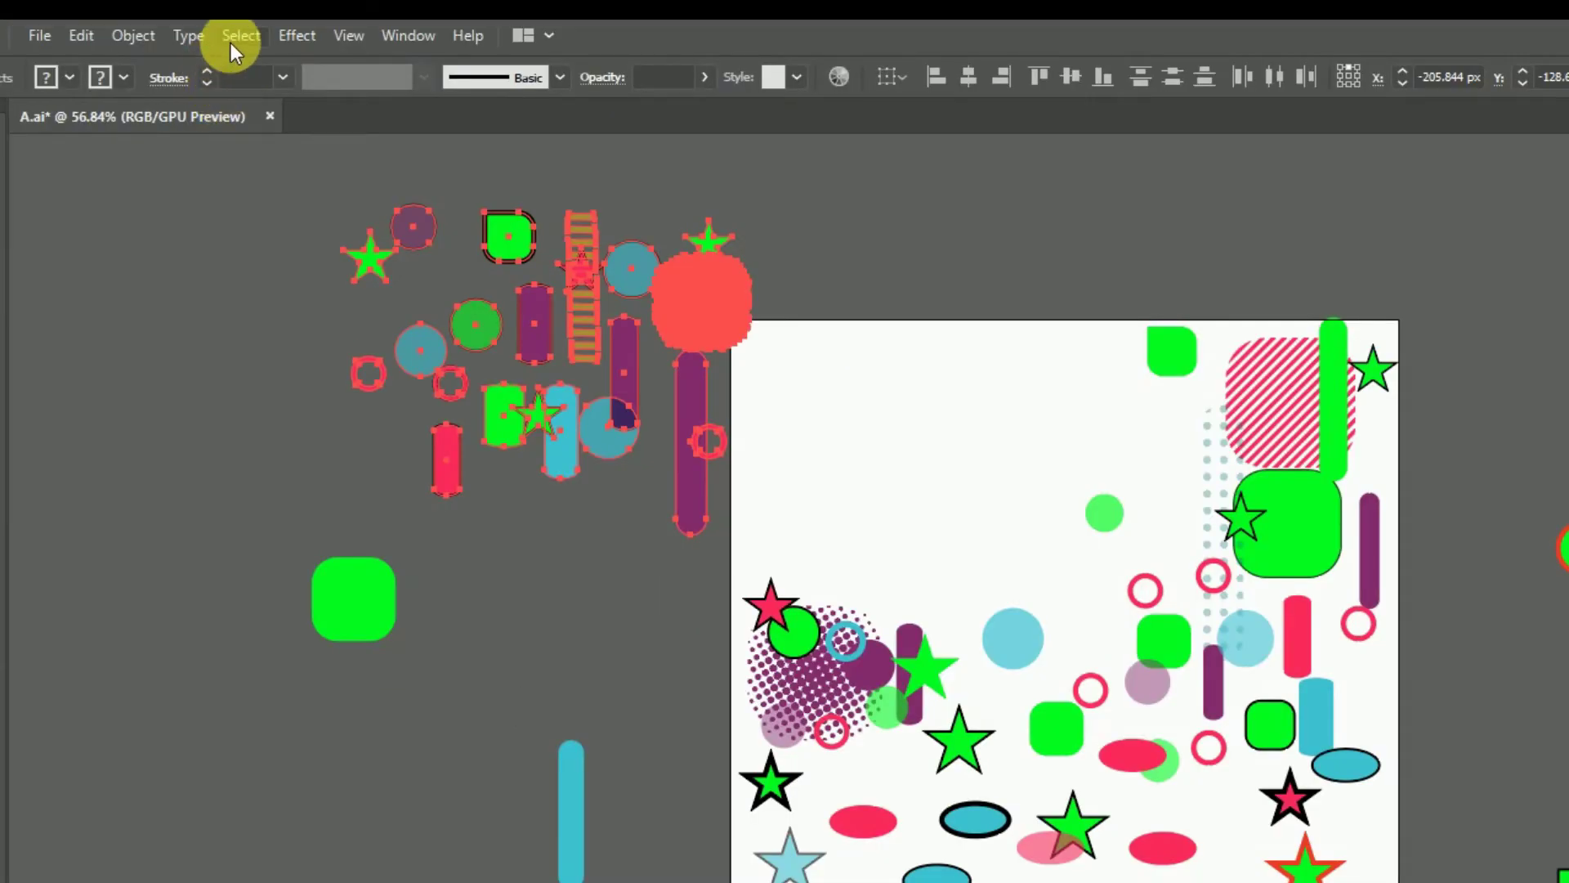
- Invert the selection, try moving the selected objects, and undo the moves
{"action": "left_click", "coordinate": [231, 38]}
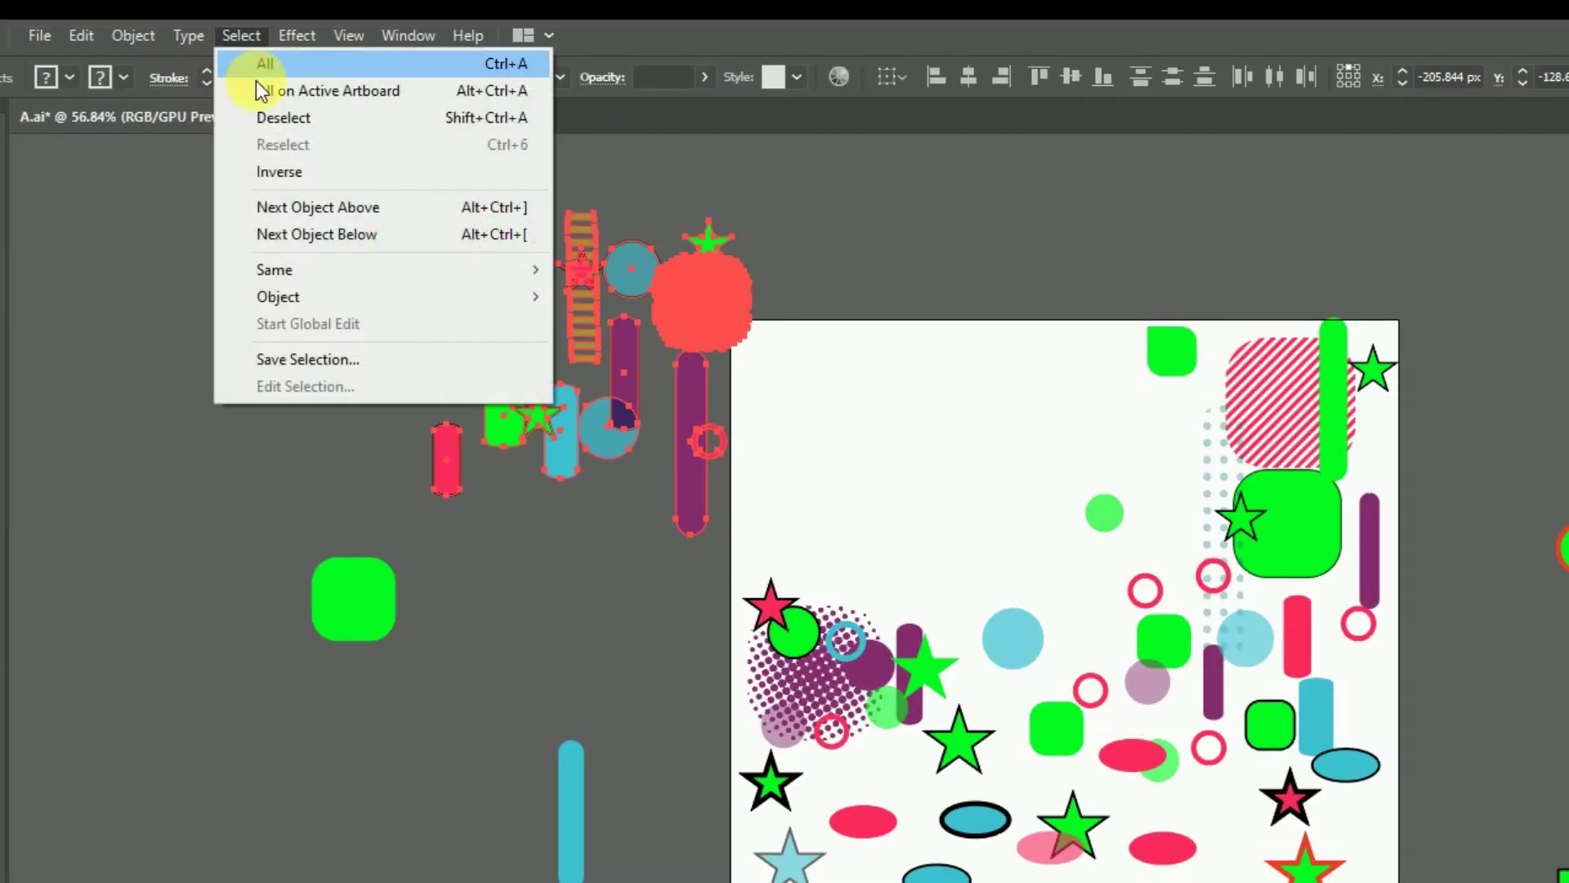
{"action": "left_click", "coordinate": [311, 183]}
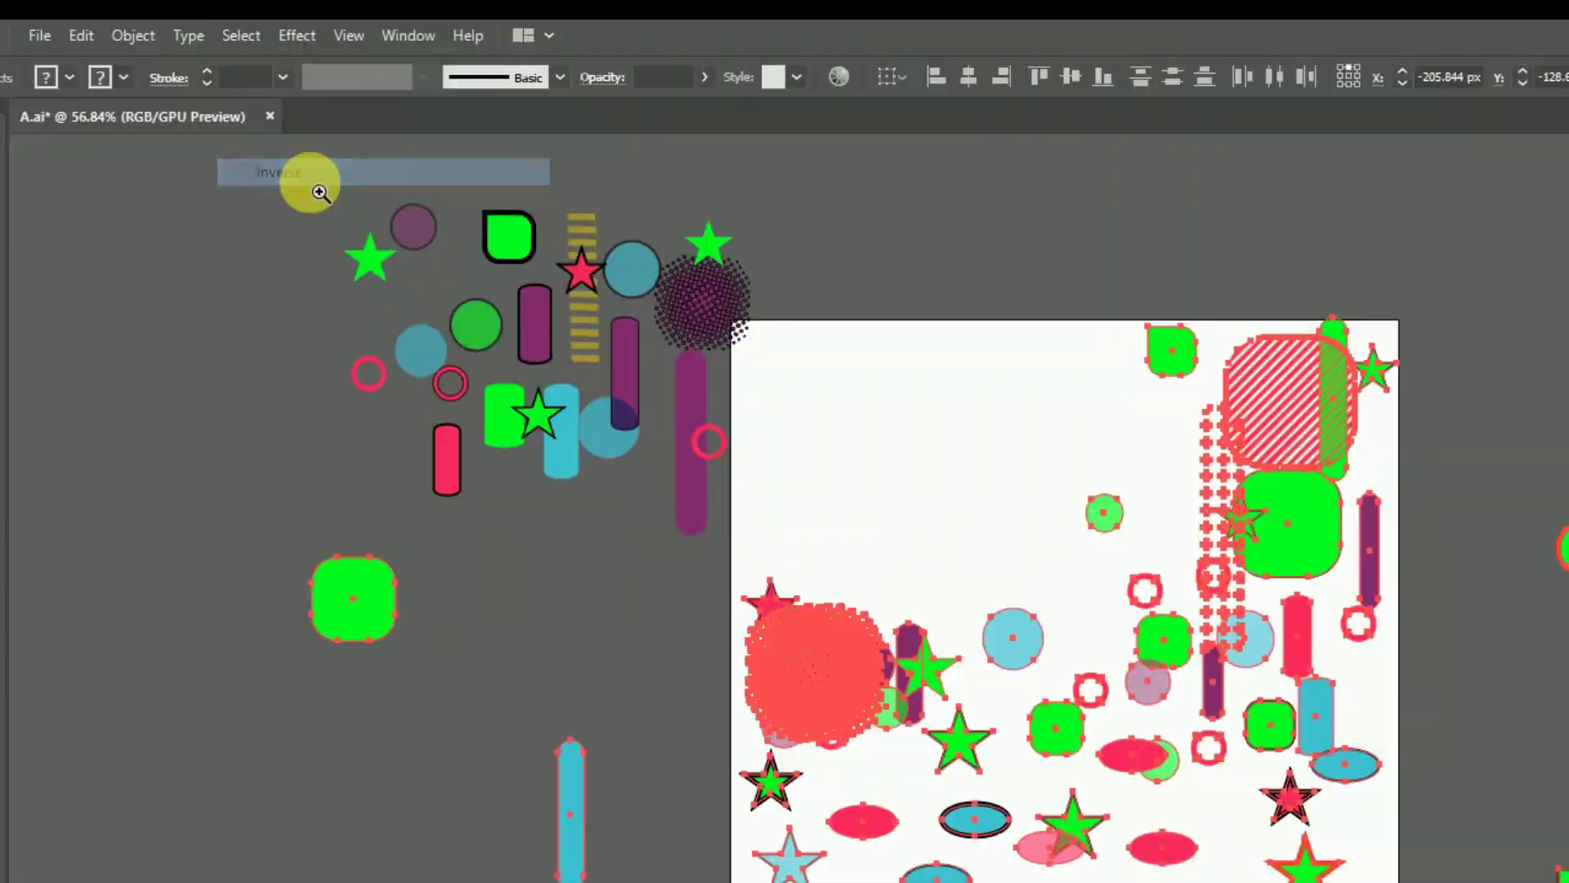
{"action": "left_click_drag", "start_coordinate": [717, 343], "coordinate": [644, 647]}
{"action": "key", "text": "ctrl+z"}
{"action": "left_click_drag", "start_coordinate": [689, 331], "coordinate": [774, 323]}
{"action": "key", "text": "ctrl+z"}
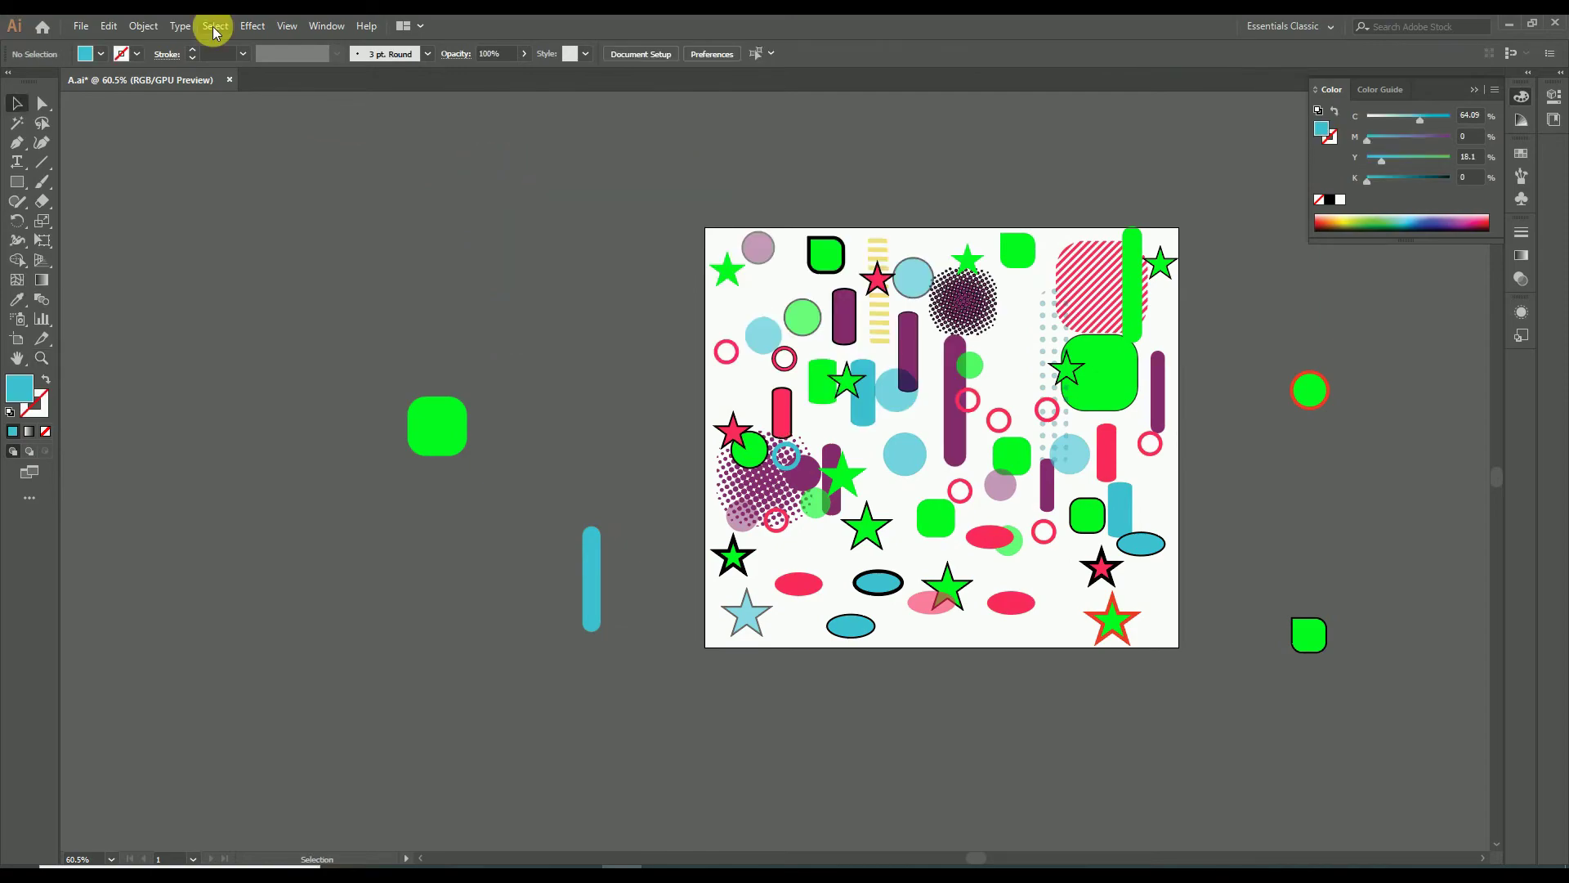
- Review the attributes offered for selecting objects that share the same properties
{"action": "left_click", "coordinate": [215, 28]}
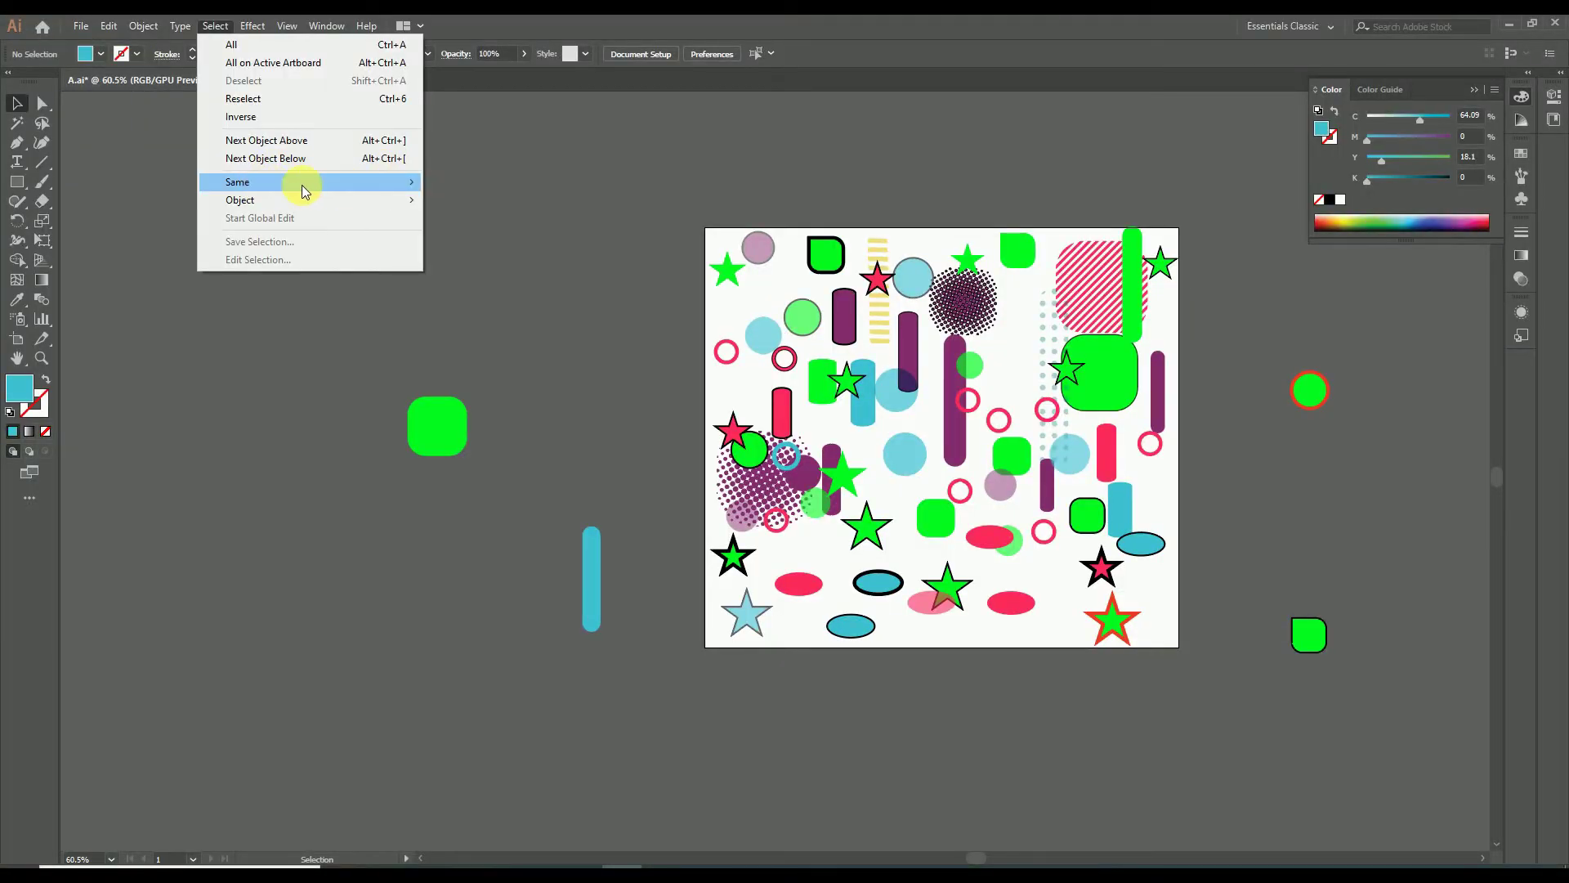
{"action": "mouse_move", "coordinate": [276, 185]}
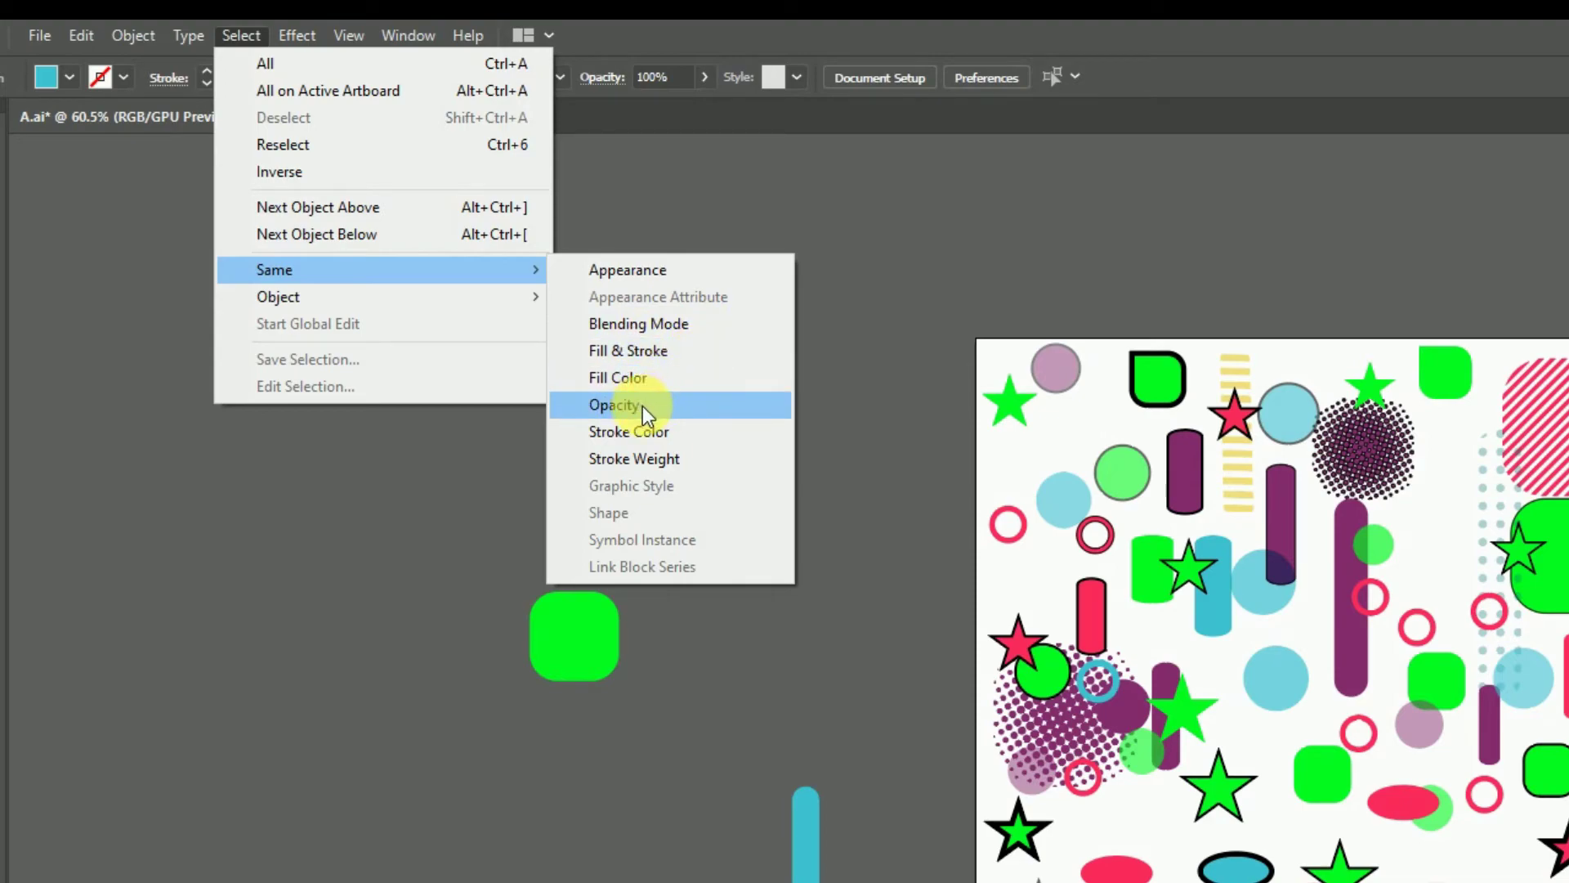
{"action": "left_click", "coordinate": [641, 326]}
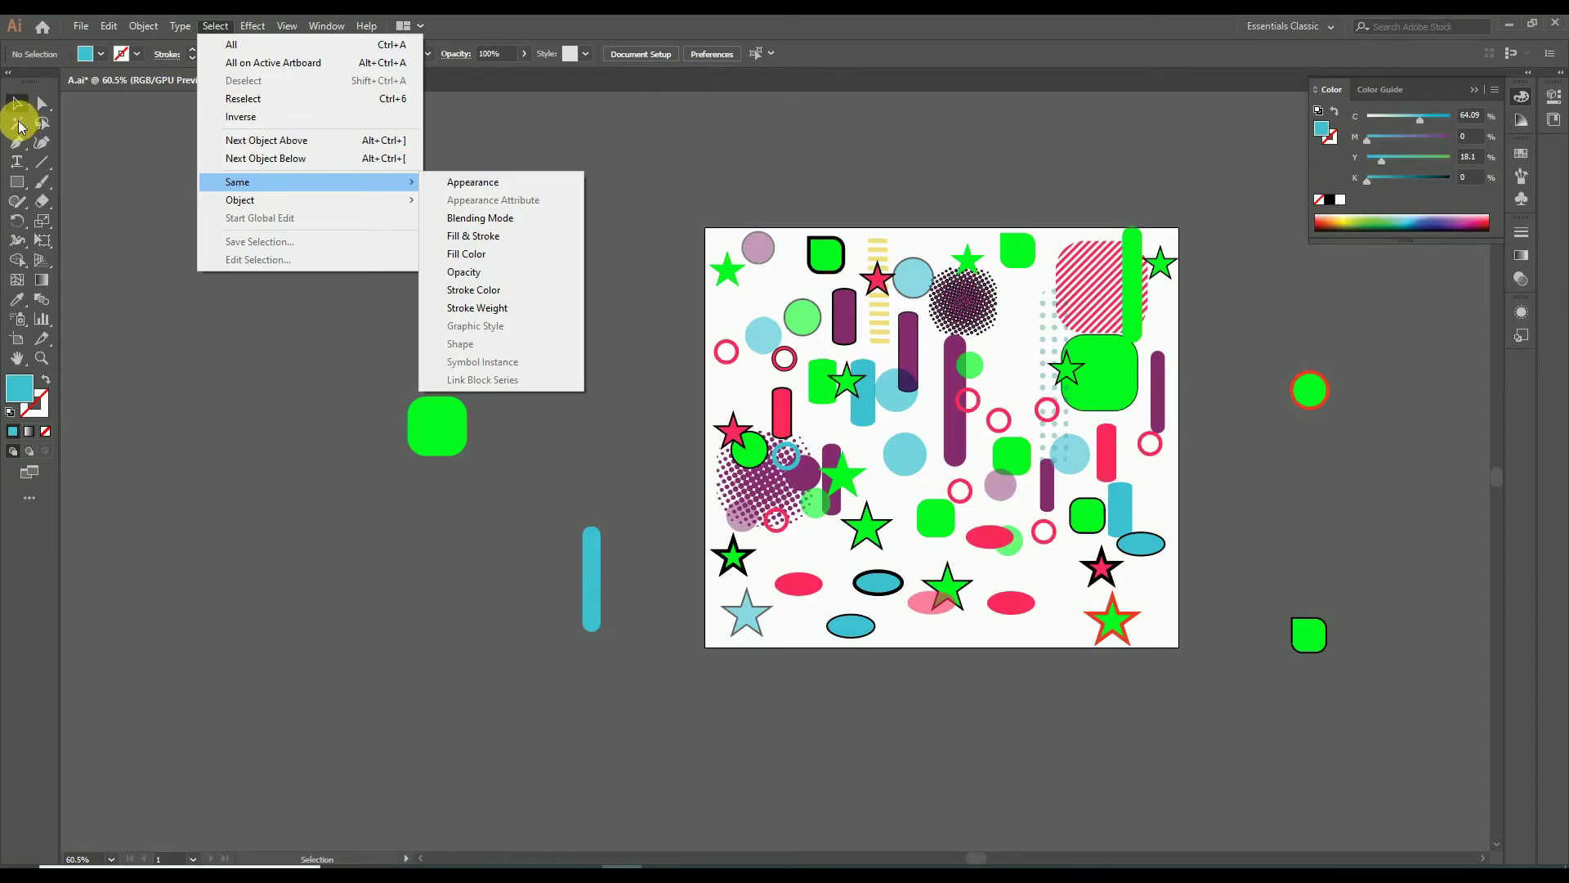
{"action": "left_click", "coordinate": [511, 146]}
- Select the black-outlined green star below the halftone pattern and all objects with the same Fill & Stroke
{"action": "key", "text": "z"}
{"action": "left_click_drag", "start_coordinate": [818, 261], "coordinate": [917, 327]}
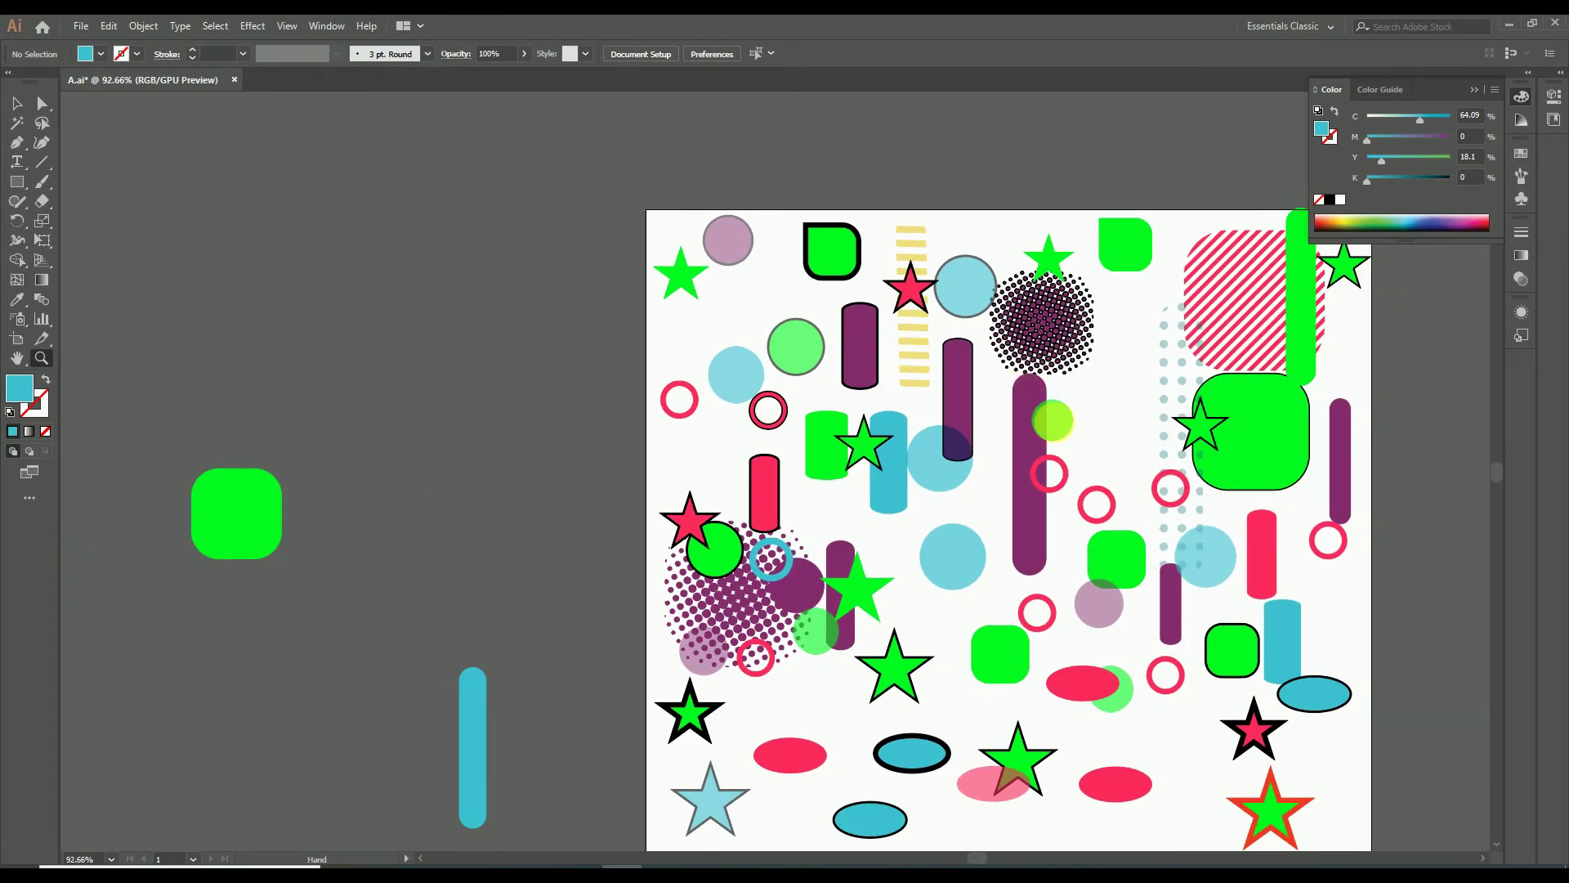
{"action": "left_click_drag", "start_coordinate": [1056, 426], "coordinate": [943, 374]}
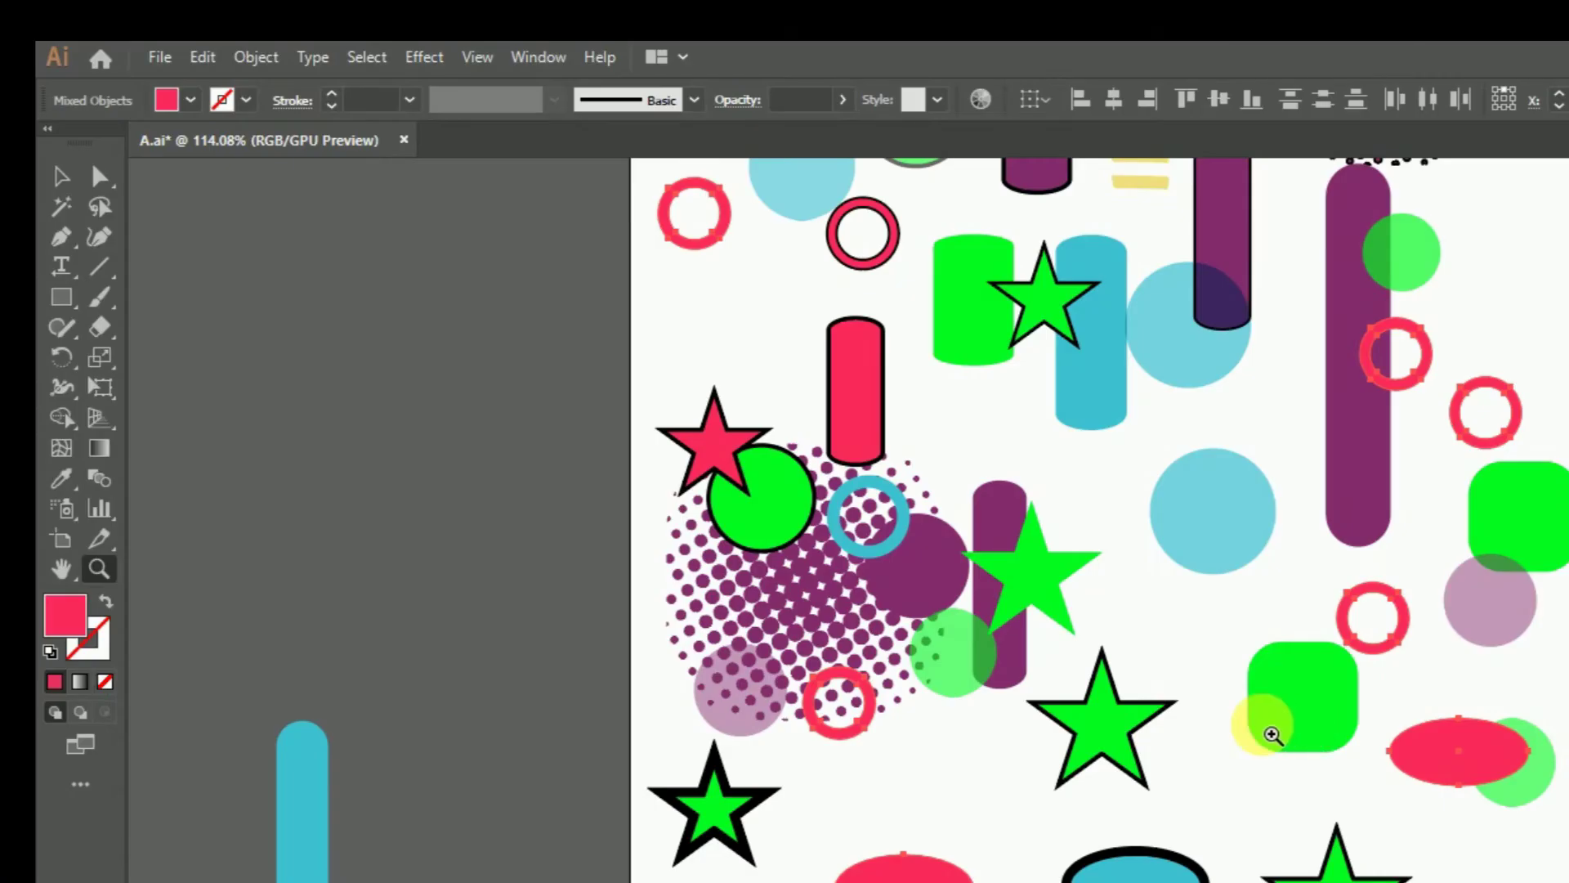
{"action": "left_click_drag", "start_coordinate": [1145, 712], "coordinate": [1391, 747]}
{"action": "key", "text": "a"}
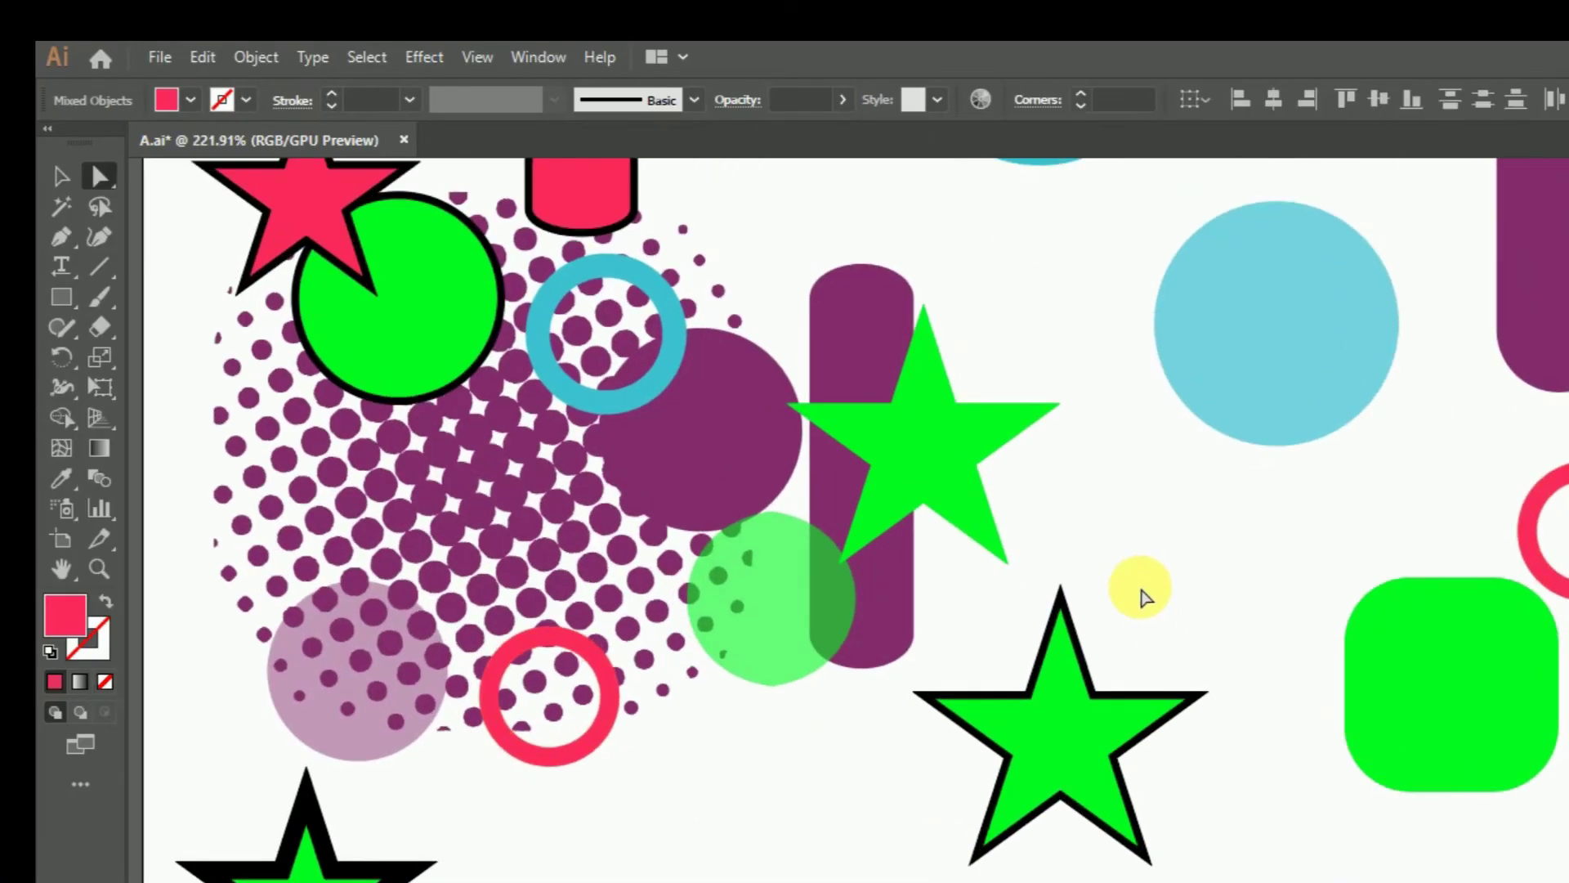
{"action": "left_click", "coordinate": [1051, 728]}
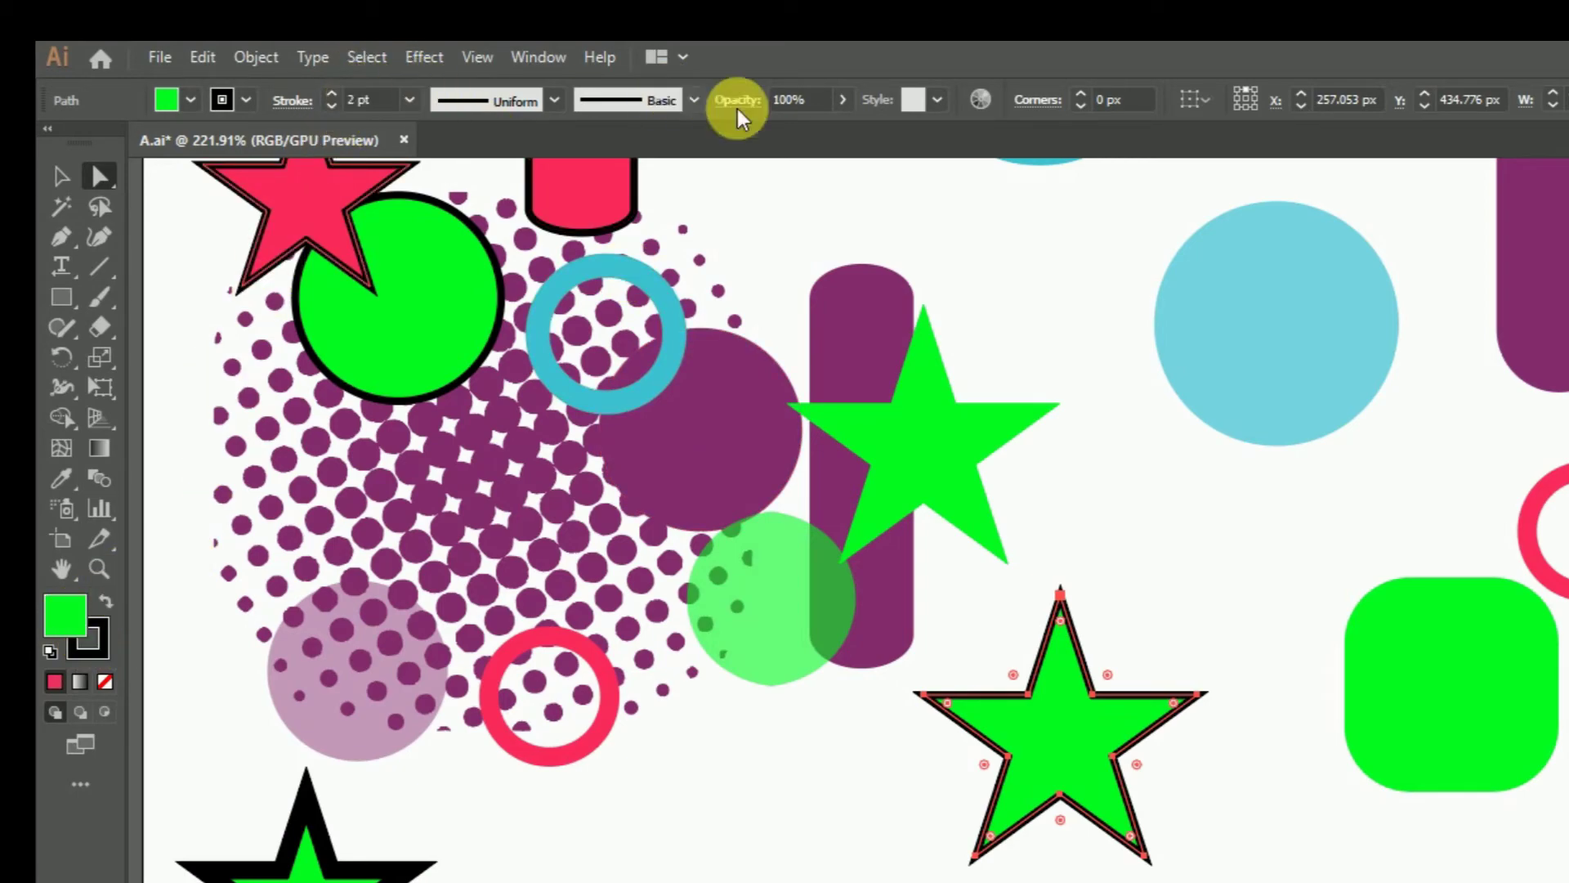
{"action": "left_click", "coordinate": [365, 57]}
{"action": "mouse_move", "coordinate": [425, 299]}
{"action": "left_click", "coordinate": [810, 380]}
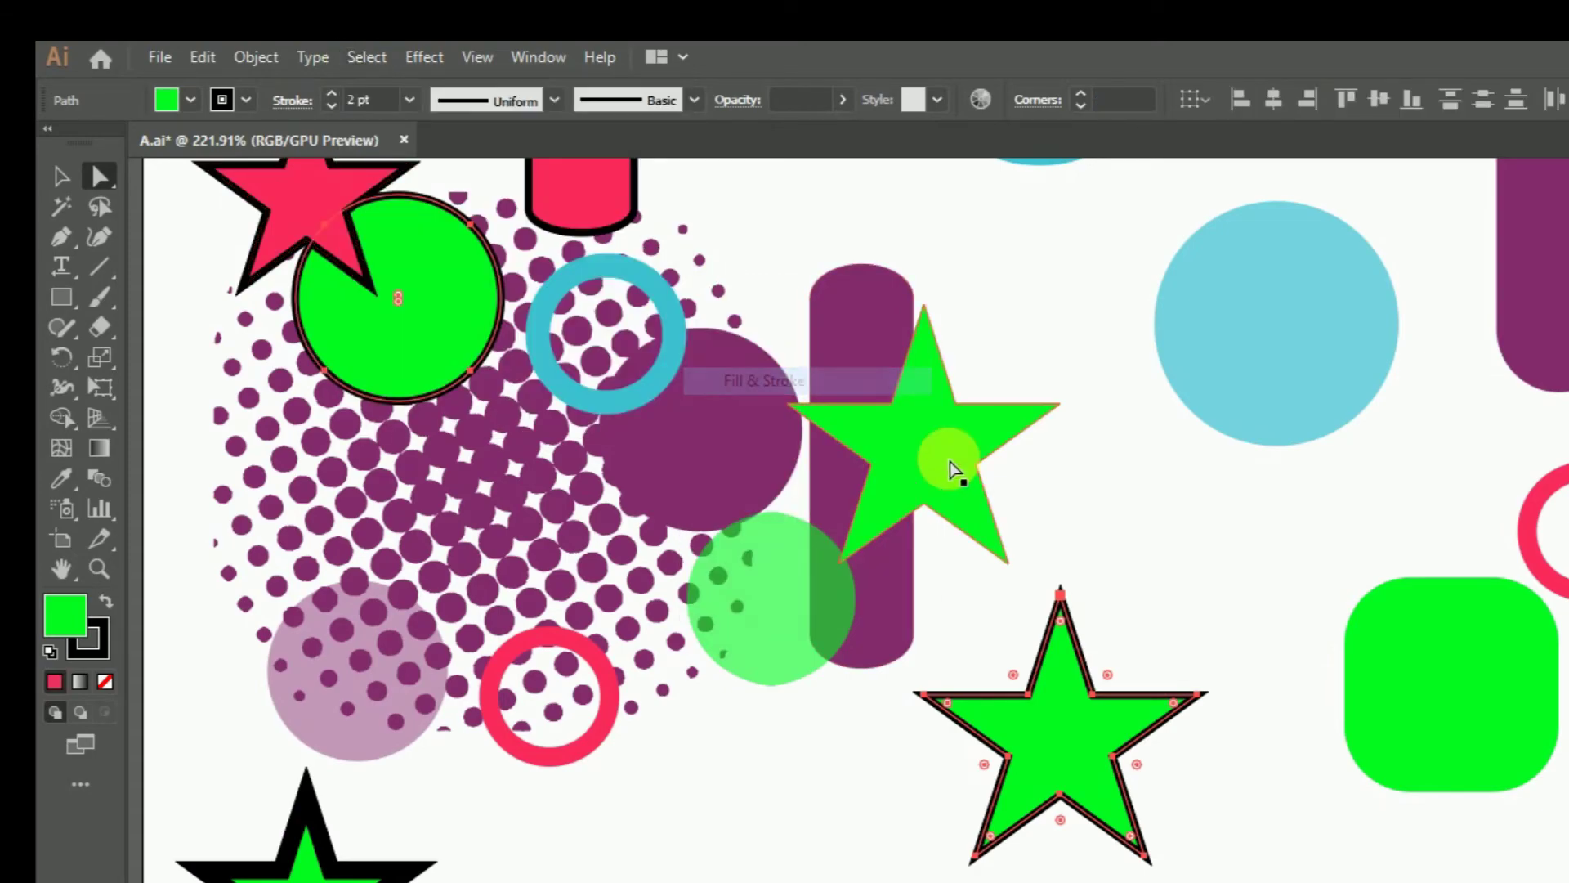
- Try moving the selected black-outlined green shapes below the artboard, and undo the move
{"action": "scroll", "coordinate": [1382, 628], "scroll_direction": "down", "scroll_amount": 9}
{"action": "key", "text": "v"}
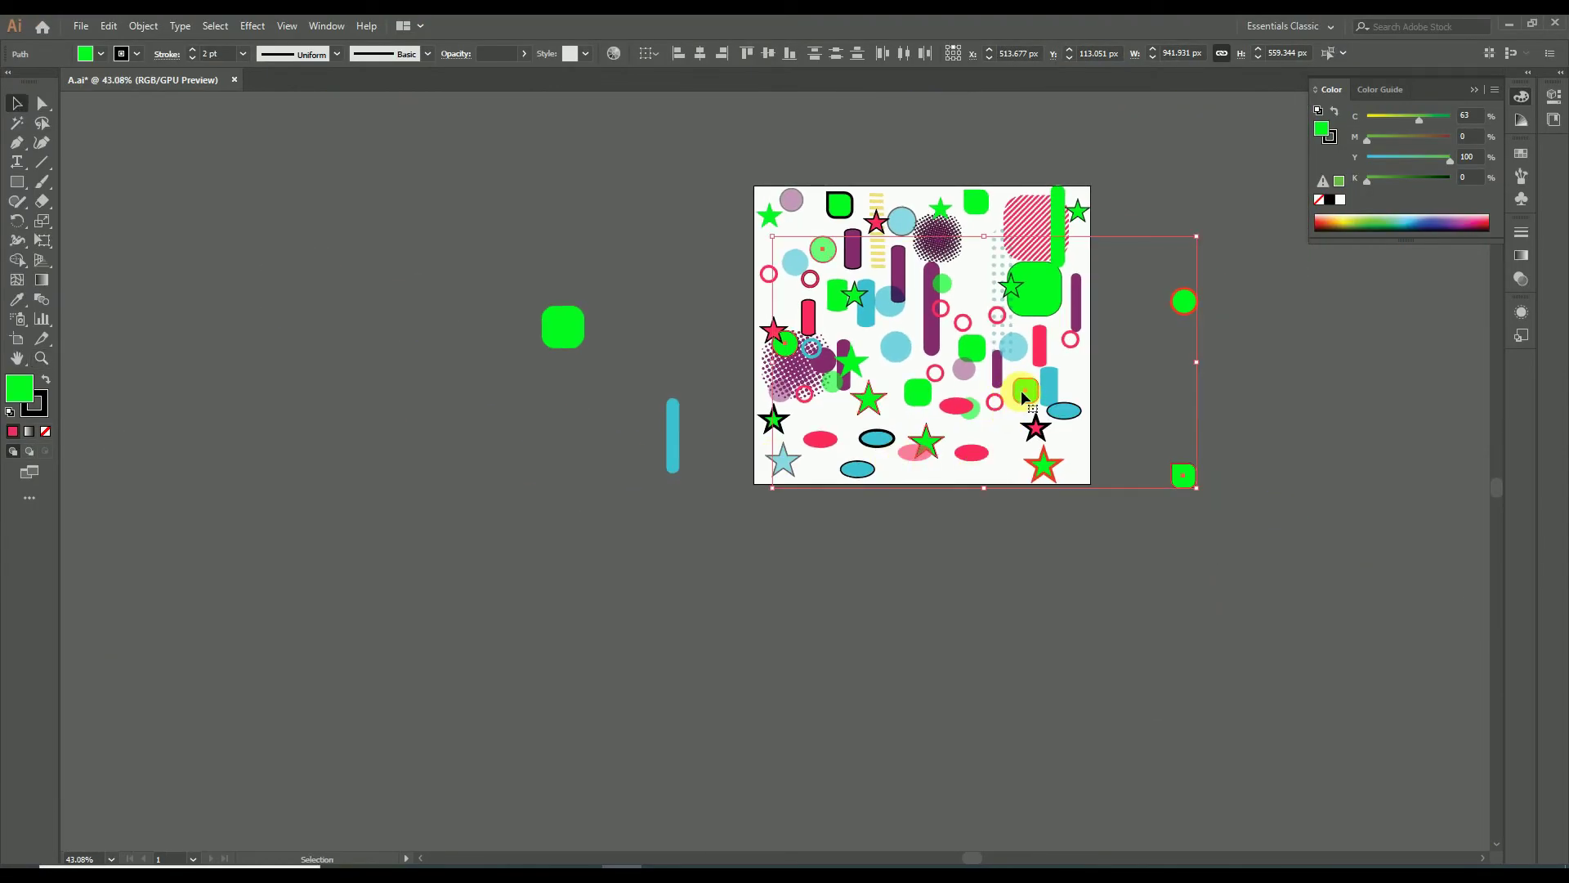
{"action": "left_click_drag", "start_coordinate": [1024, 398], "coordinate": [936, 717]}
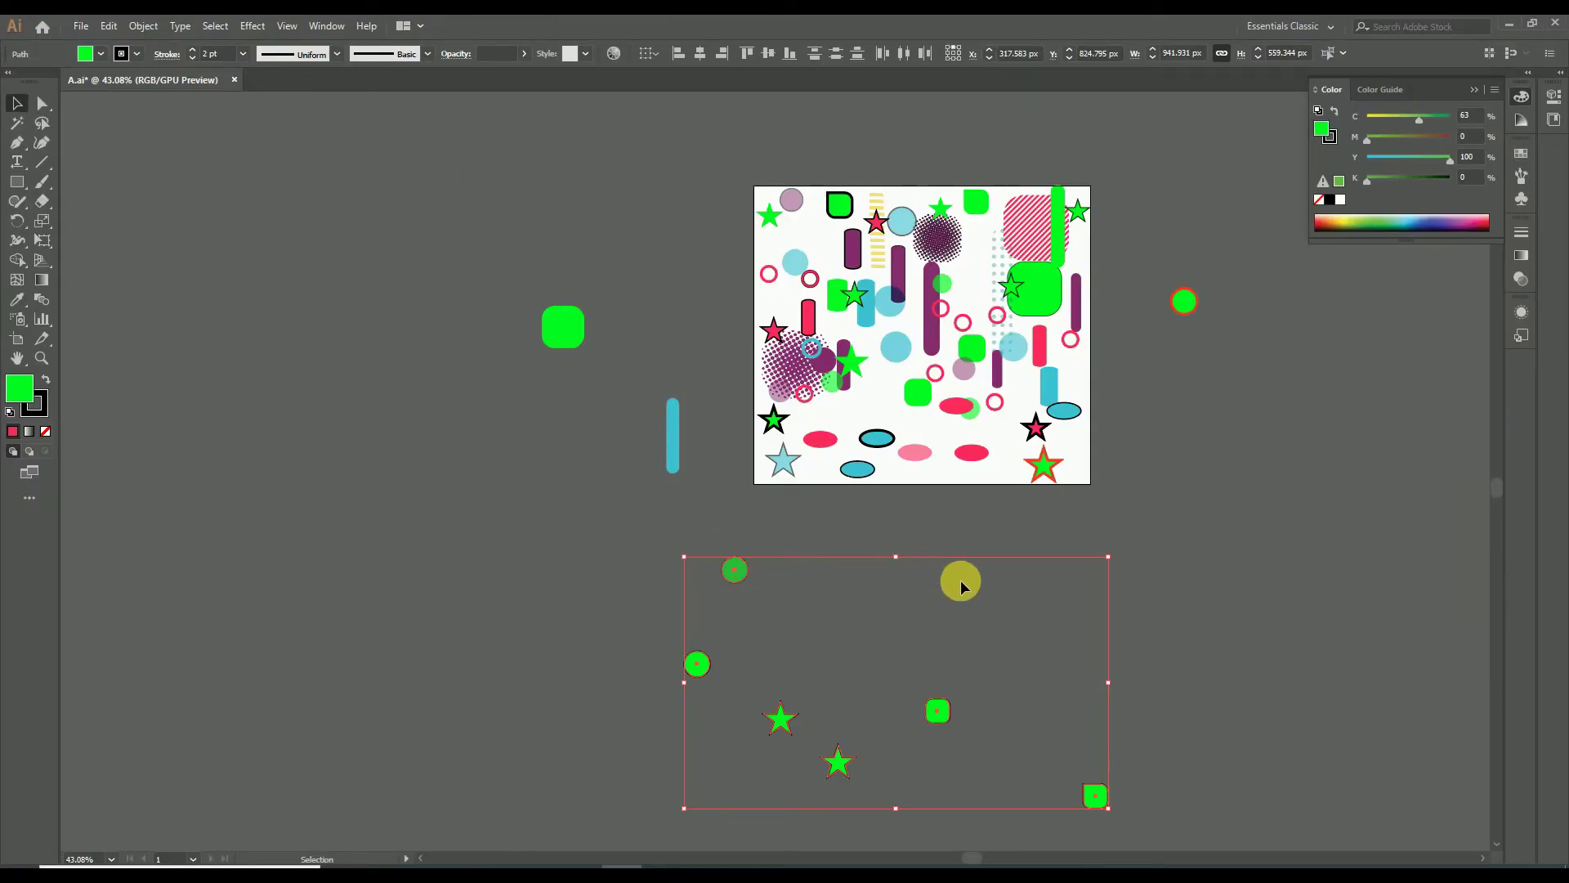
{"action": "left_click", "coordinate": [1043, 533]}
{"action": "key", "text": "z"}
{"action": "left_click_drag", "start_coordinate": [924, 736], "coordinate": [814, 553]}
{"action": "left_click_drag", "start_coordinate": [951, 574], "coordinate": [830, 639]}
{"action": "key", "text": "ctrl+z"}
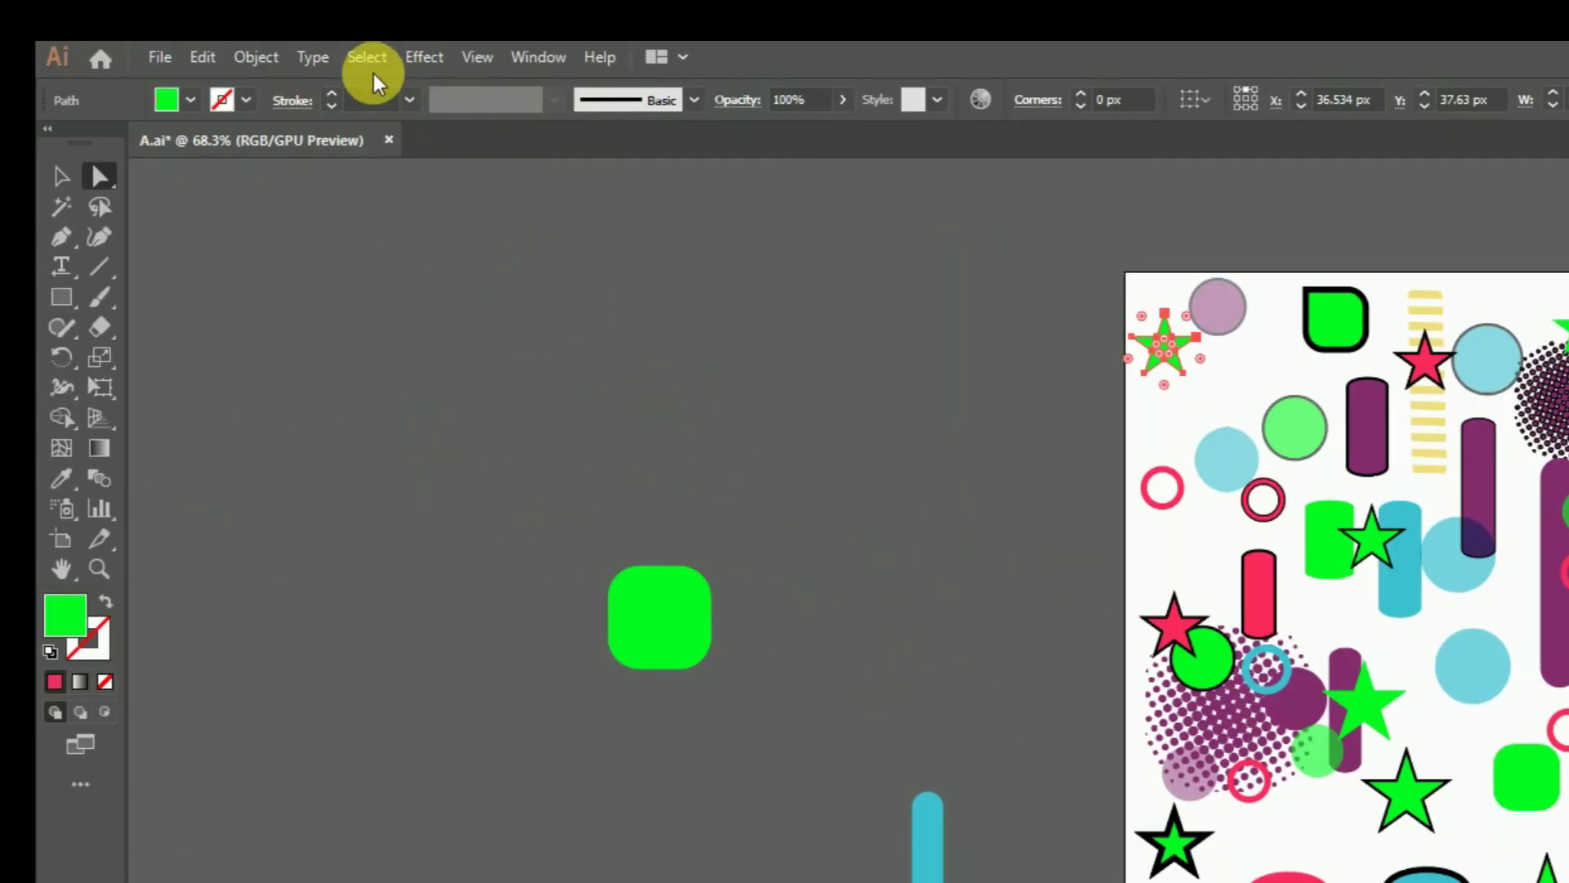
- Select all objects with the same Opacity as the green star in the artboard's upper-left corner
{"action": "left_click", "coordinate": [216, 25]}
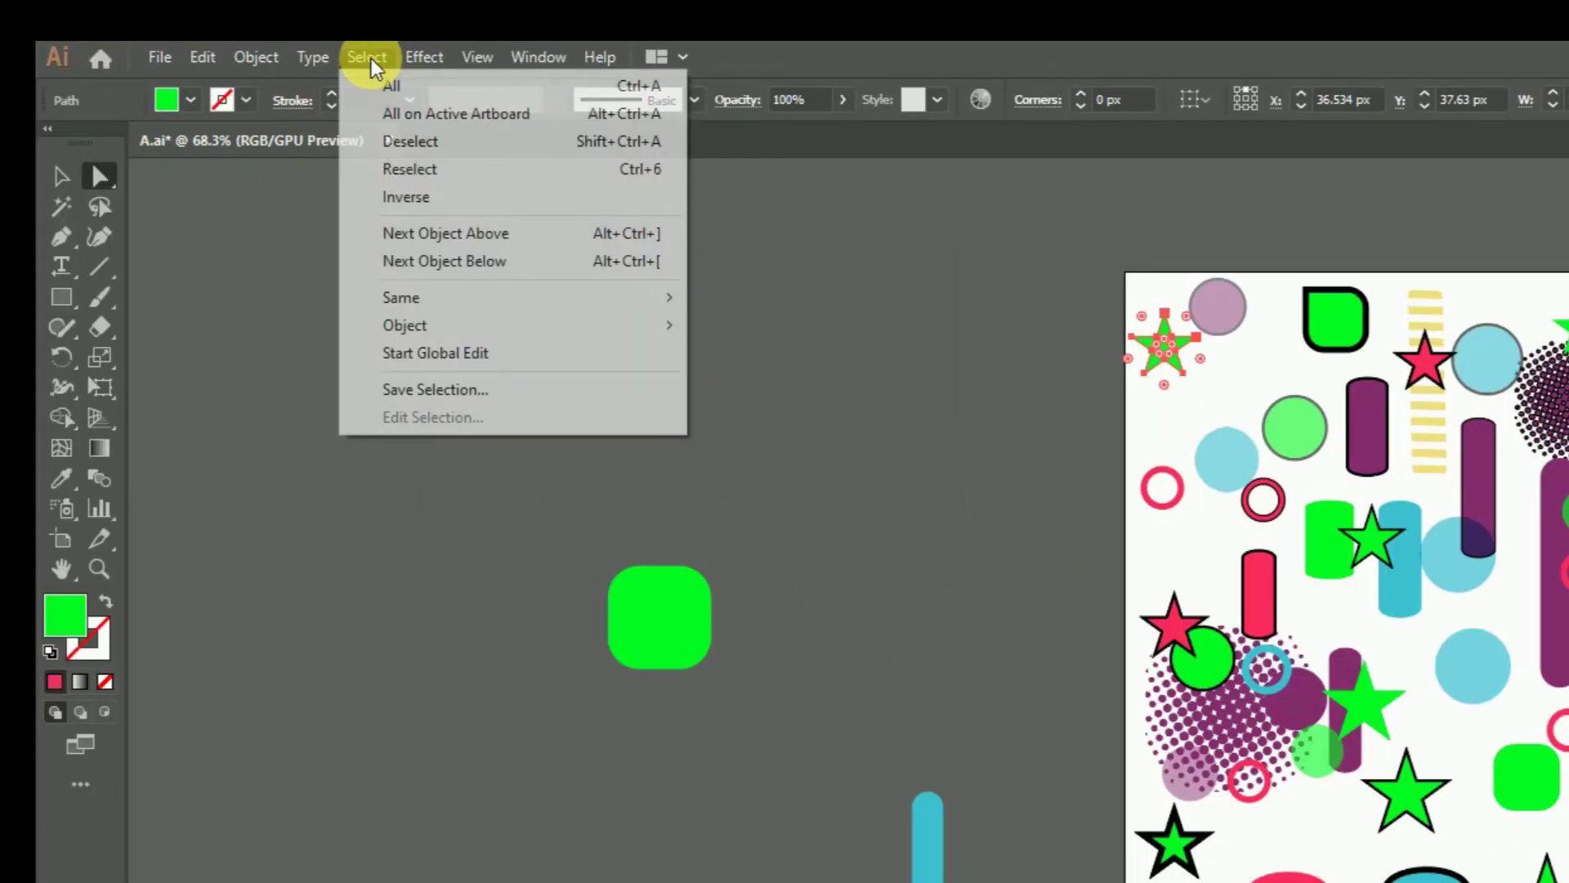
{"action": "mouse_move", "coordinate": [314, 186]}
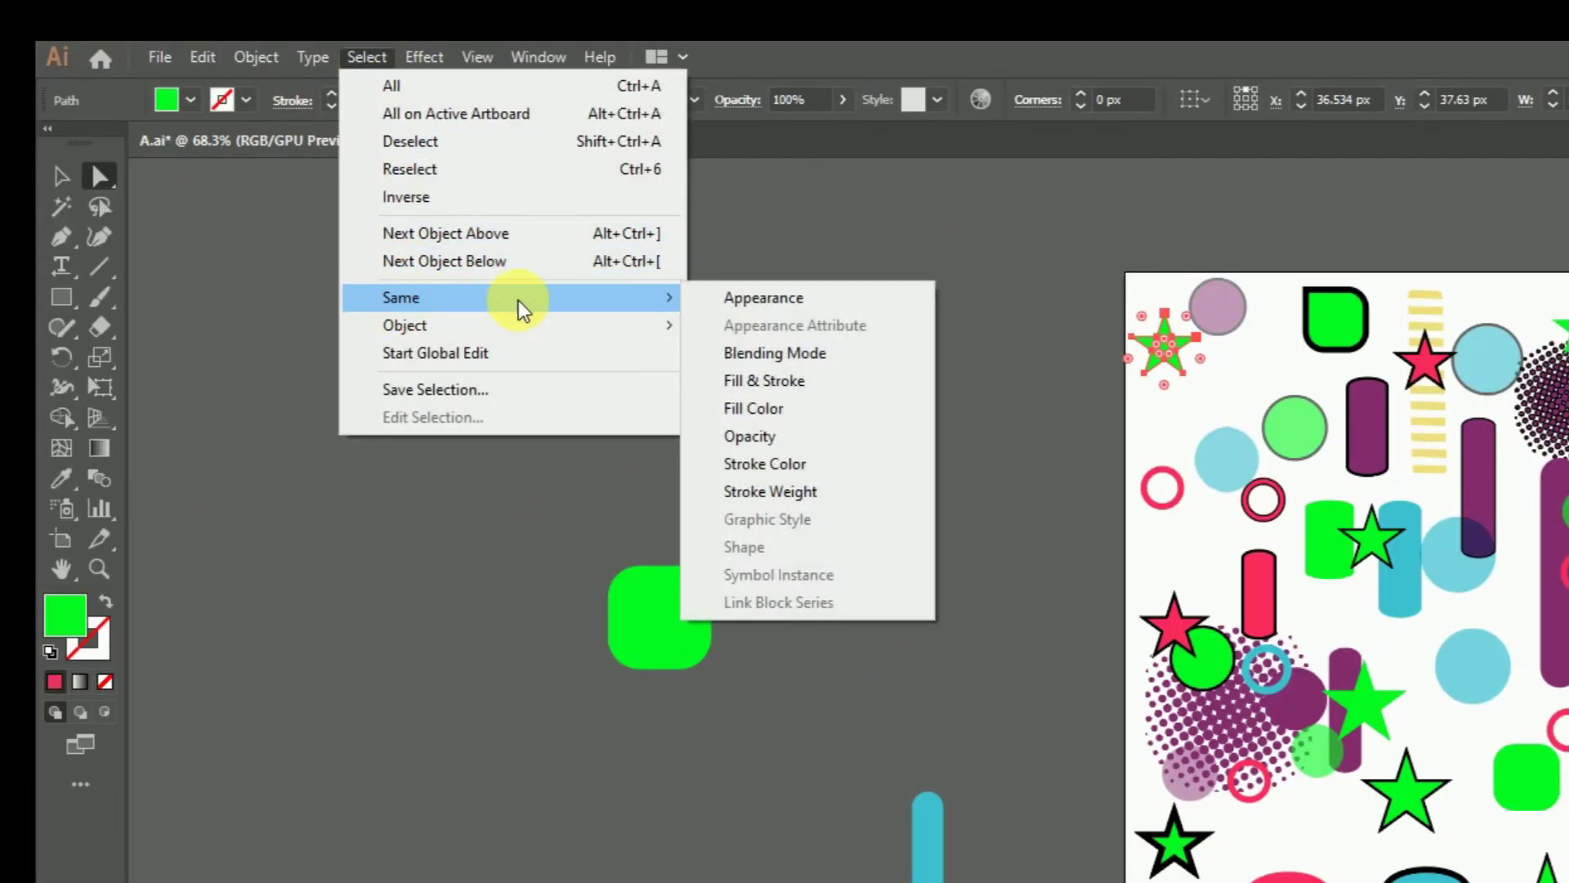
{"action": "left_click", "coordinate": [785, 436]}
- Select the semi-transparent blue circle in the artboard's upper-left area and all objects with the same Opacity
{"action": "left_click", "coordinate": [772, 286]}
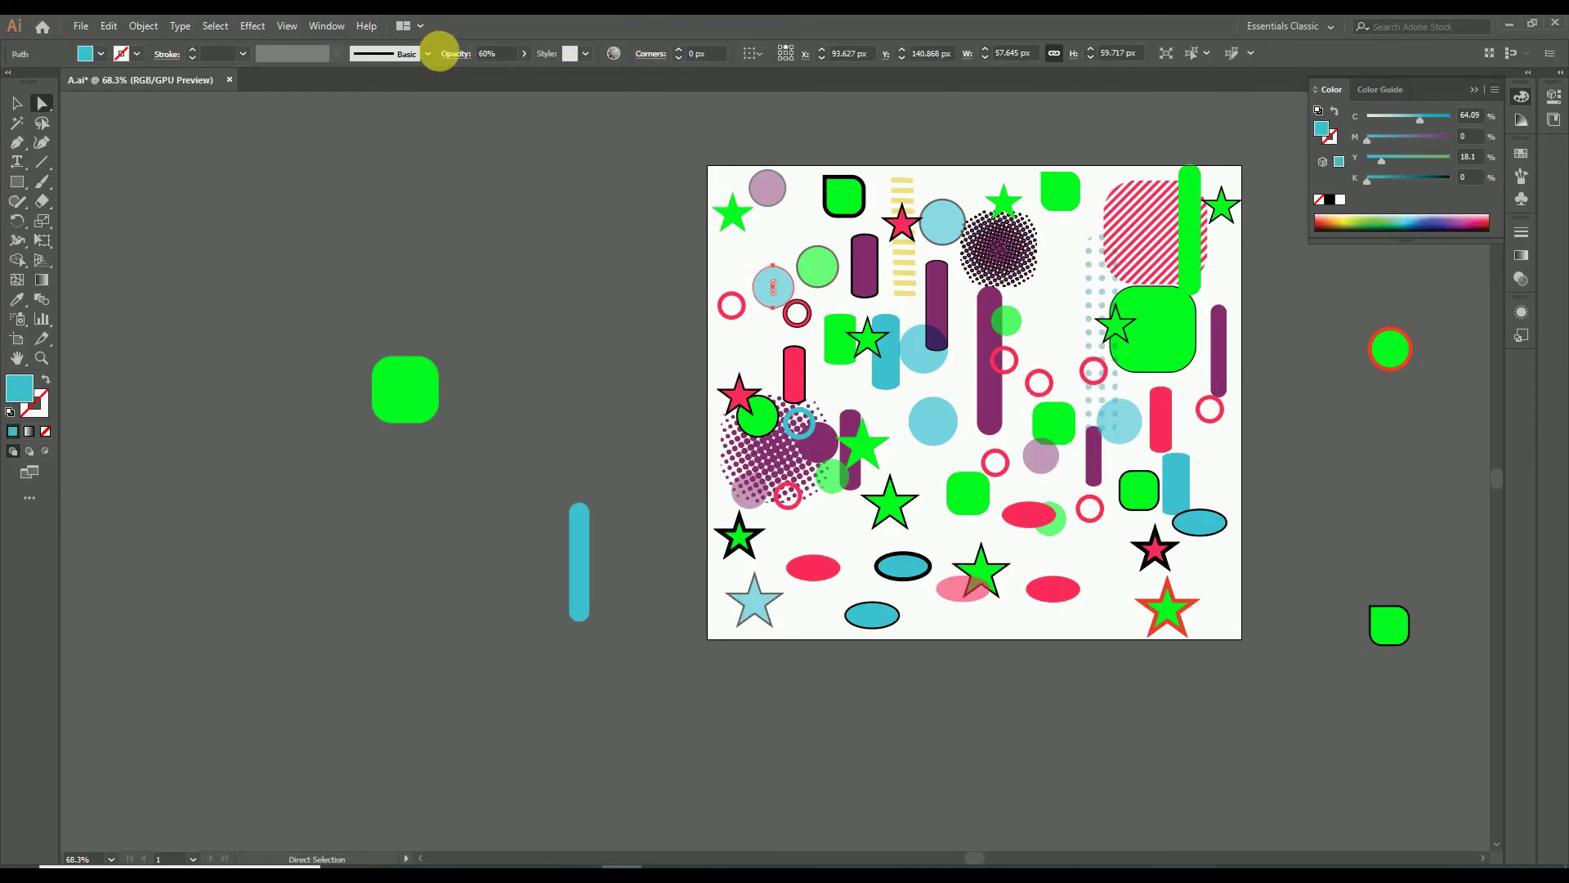
{"action": "left_click", "coordinate": [215, 25]}
{"action": "mouse_move", "coordinate": [245, 181]}
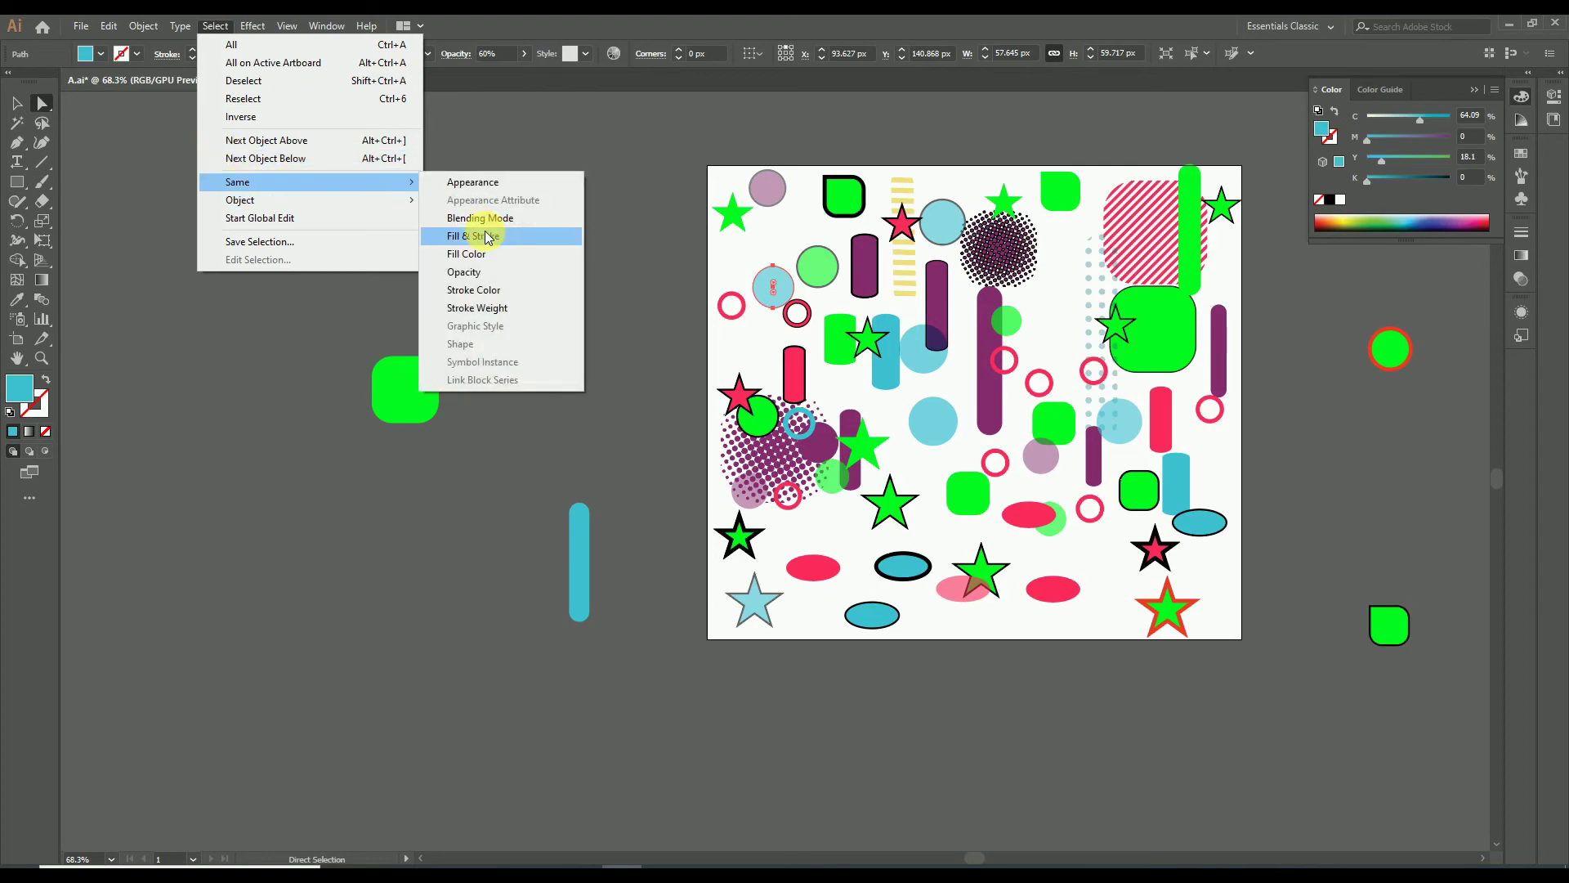
{"action": "left_click", "coordinate": [478, 272]}
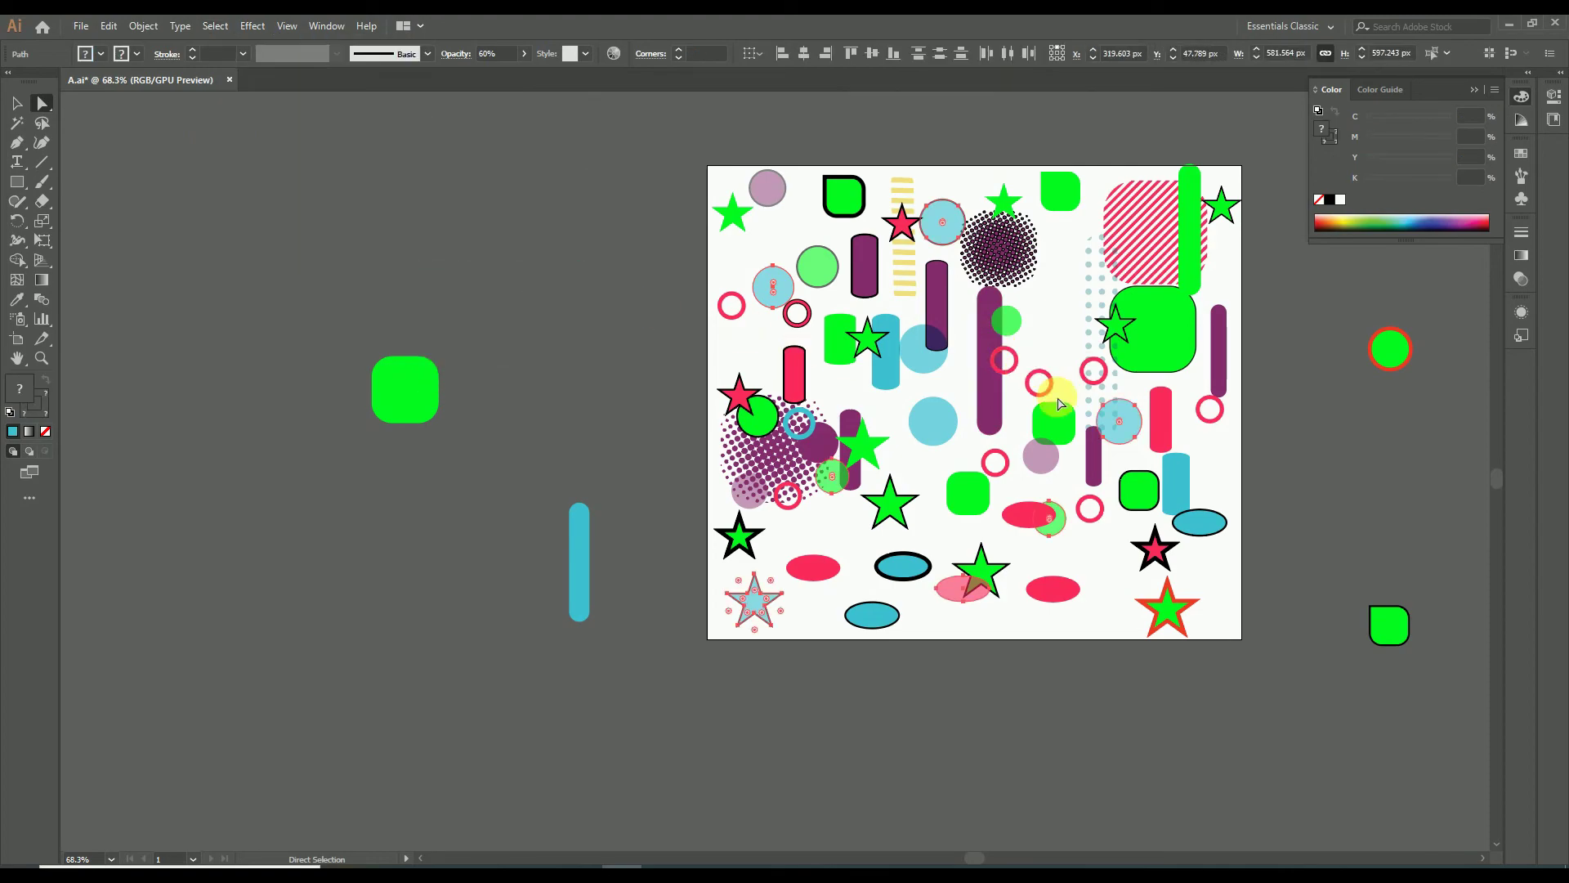
- Clear the selection and look at the criteria for selecting similar objects again
{"action": "key", "text": "z"}
{"action": "left_click_drag", "start_coordinate": [1000, 433], "coordinate": [1093, 441]}
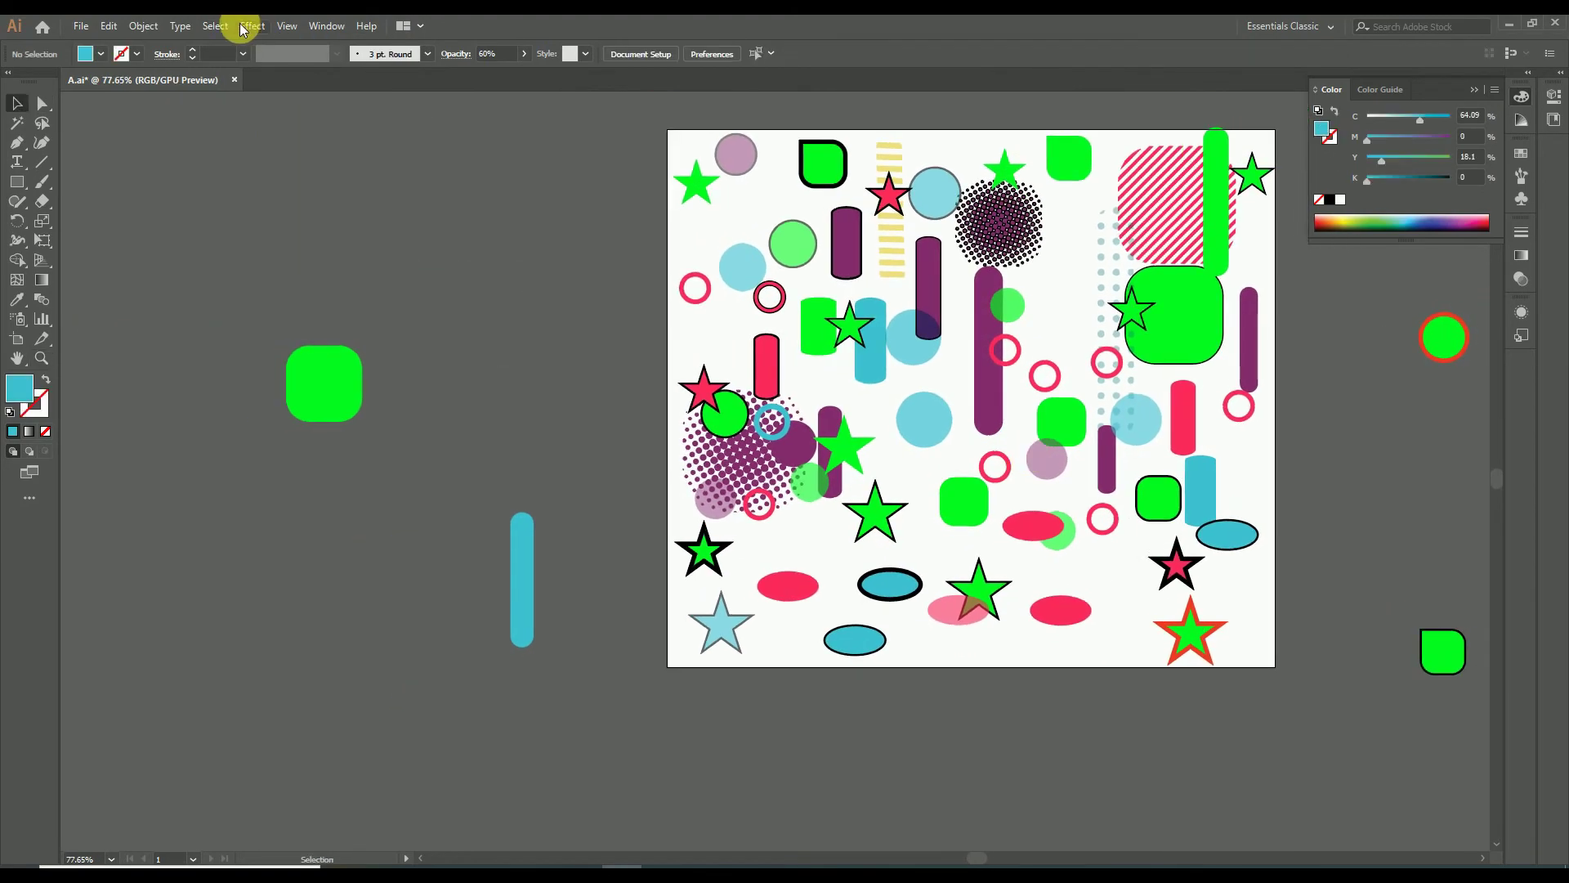
{"action": "left_click", "coordinate": [221, 29]}
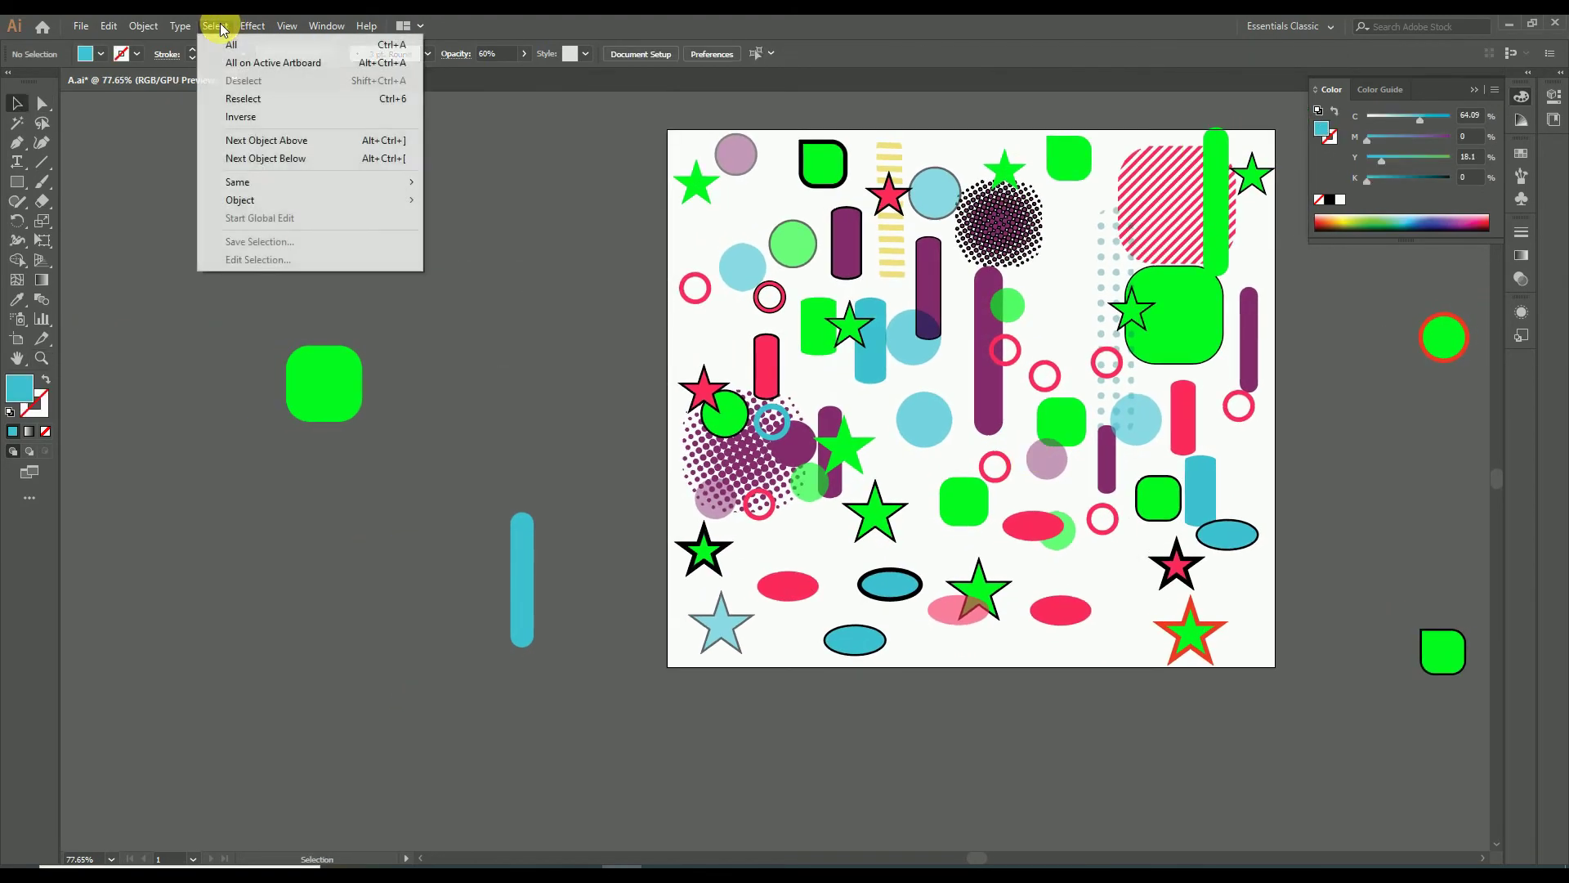
{"action": "mouse_move", "coordinate": [255, 183]}
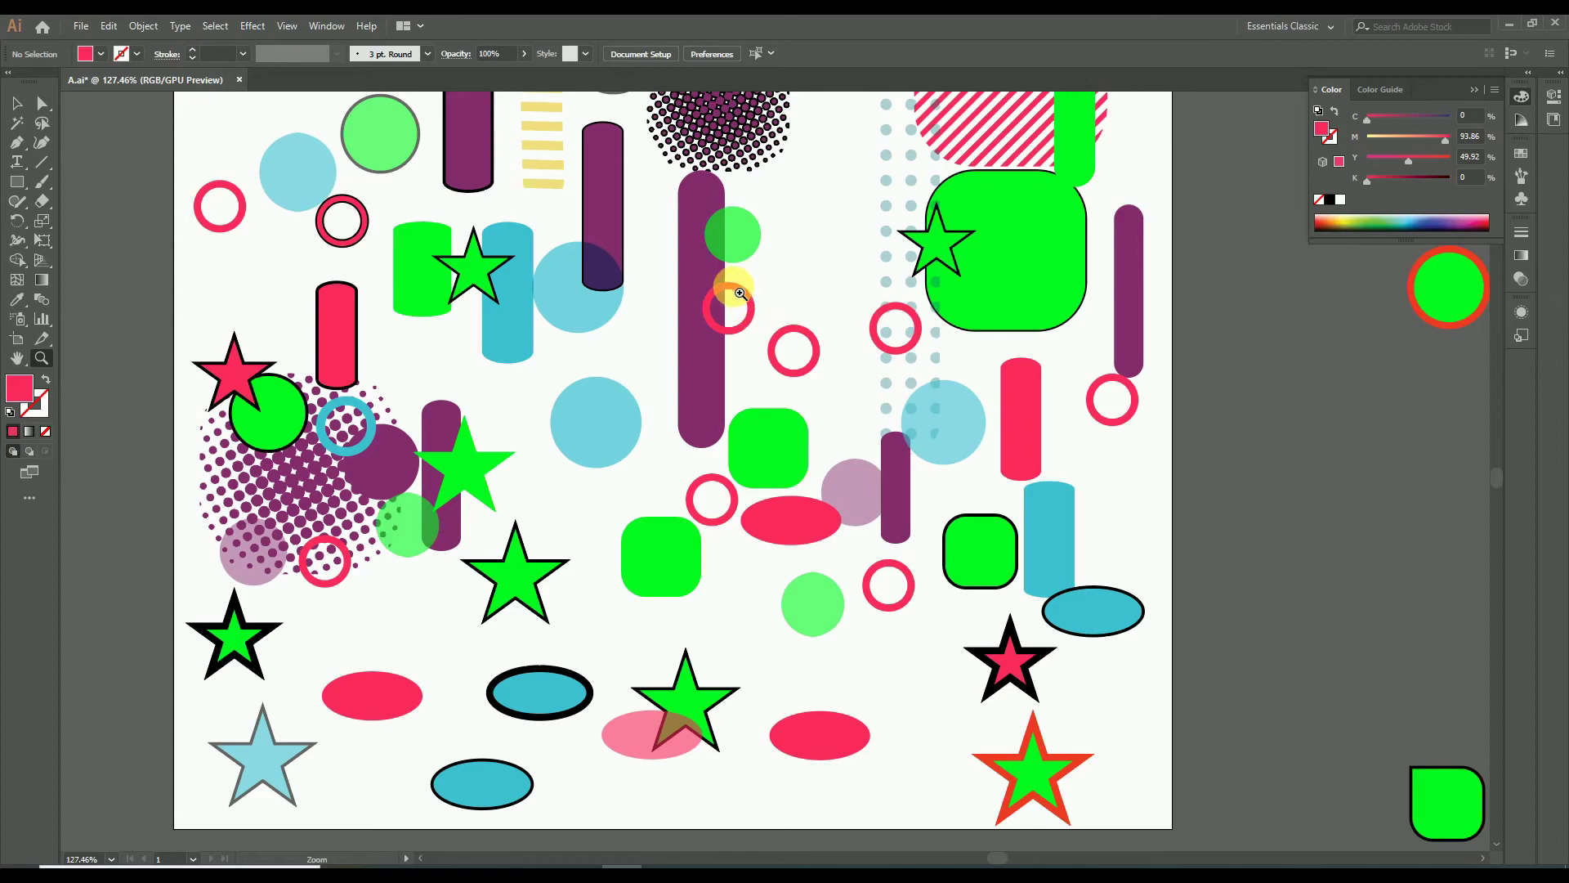
- Select all objects to inspect their anchor points, switch to the Lasso tool and clear the selection
{"action": "left_click_drag", "start_coordinate": [747, 299], "coordinate": [769, 311]}
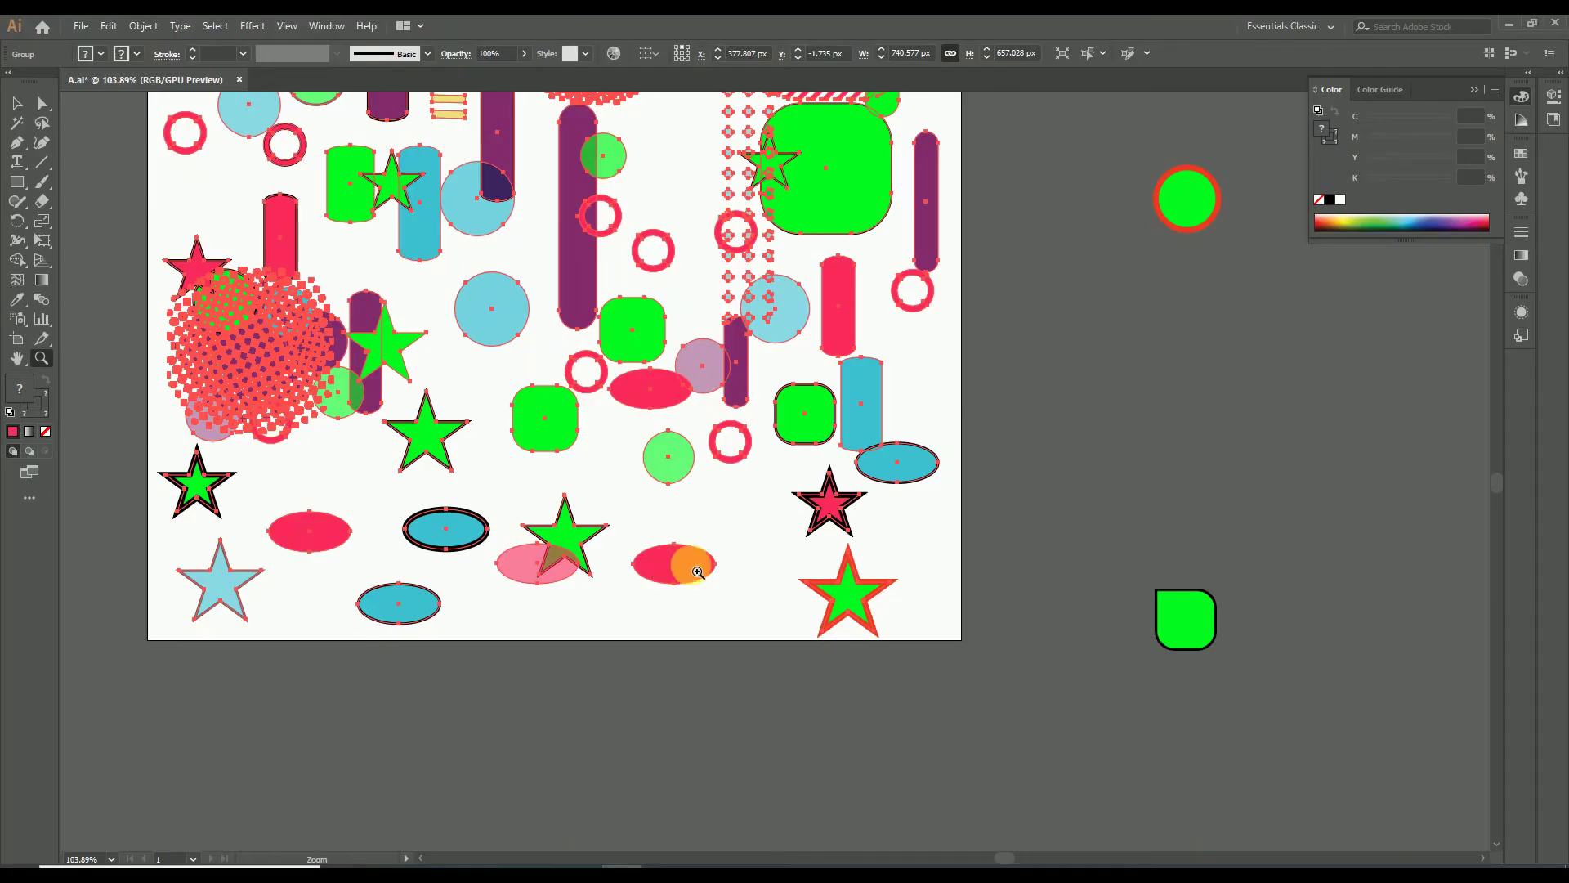
{"action": "left_click_drag", "start_coordinate": [732, 561], "coordinate": [882, 572]}
{"action": "key", "text": "ctrl+a"}
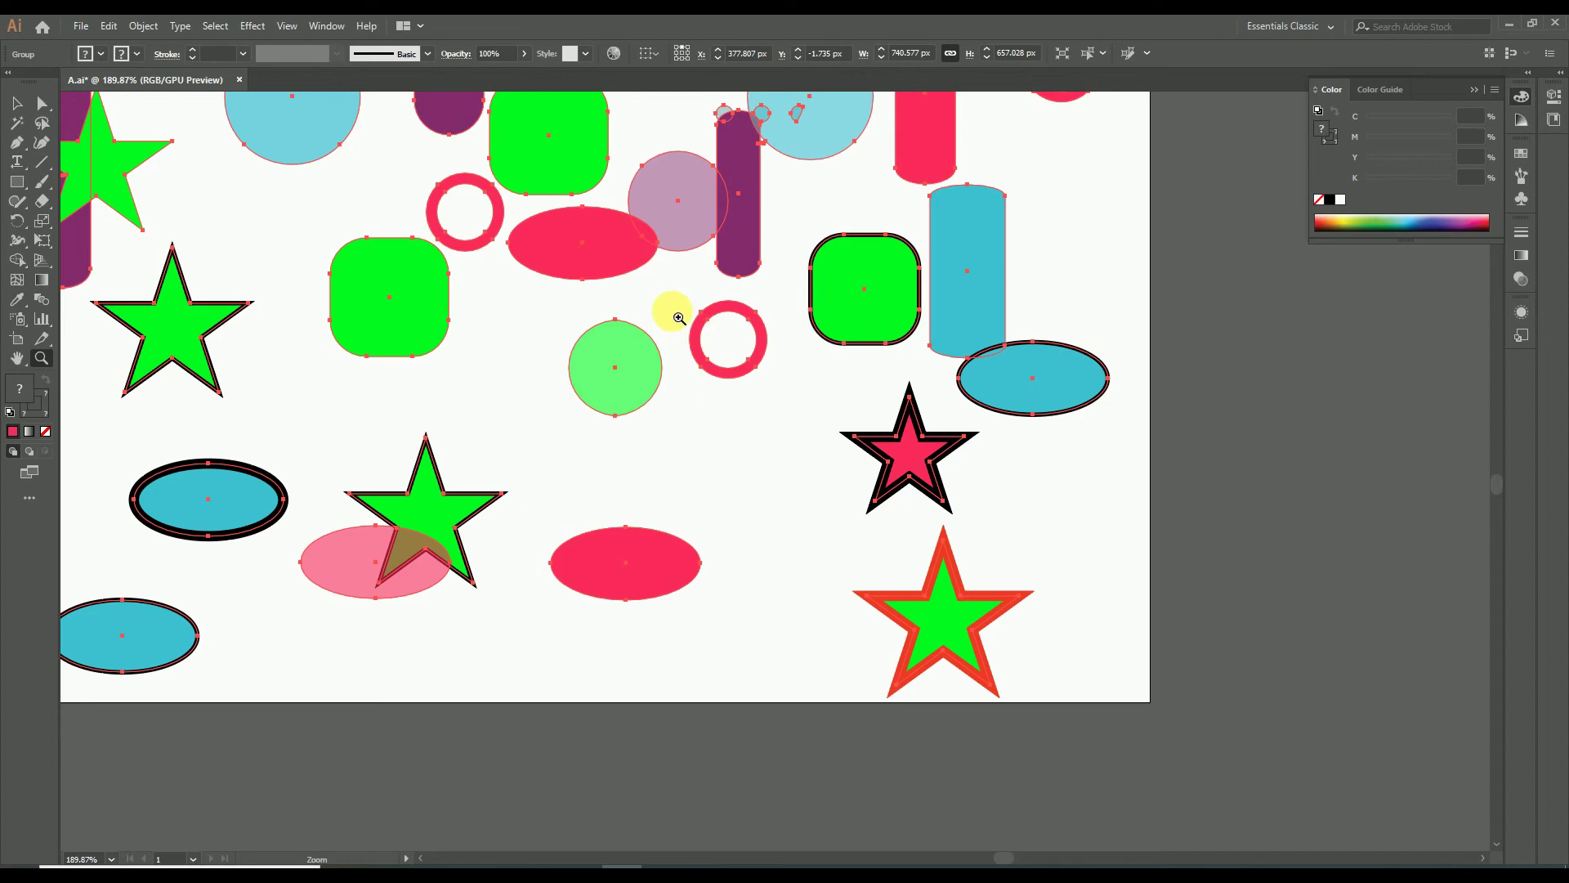
{"action": "left_click_drag", "start_coordinate": [656, 286], "coordinate": [752, 353]}
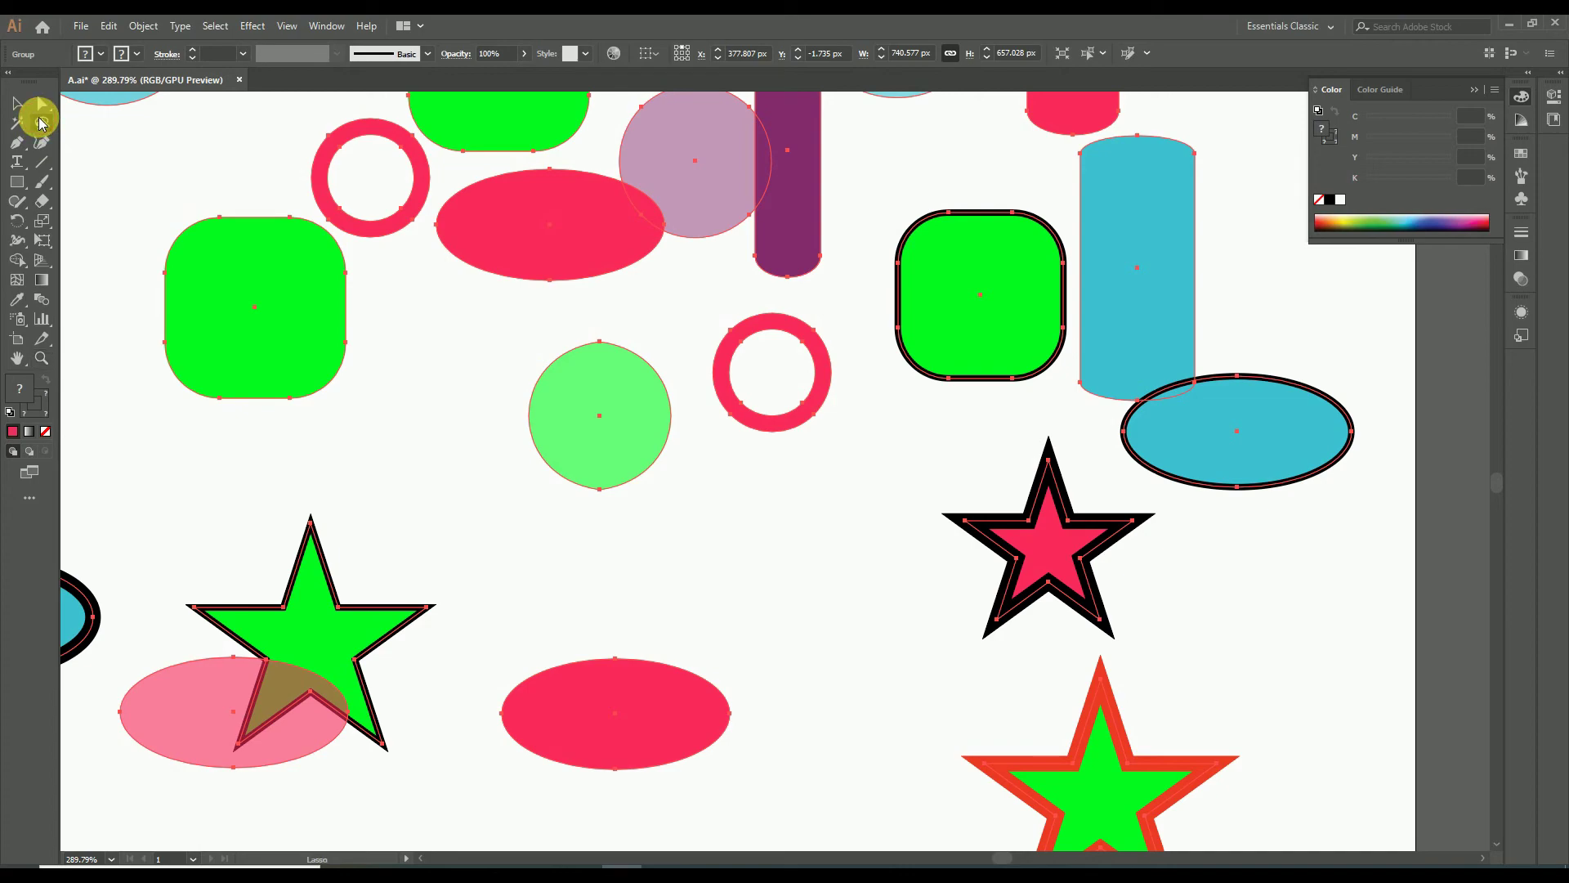
{"action": "left_click", "coordinate": [211, 167]}
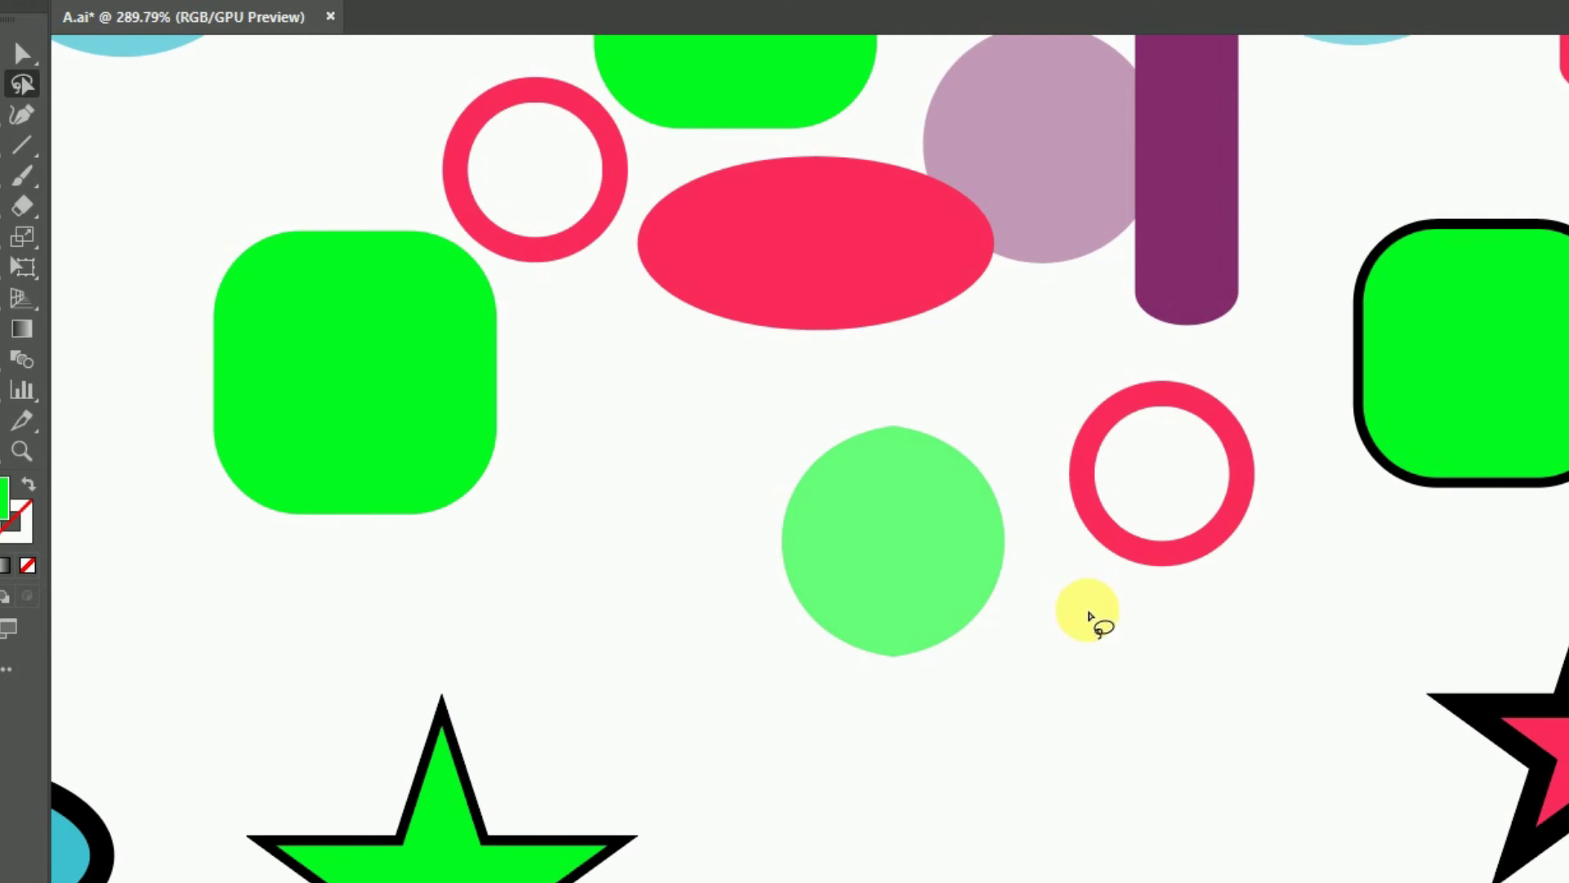
- Lasso the pink ring beside the semi-transparent green circle, try moving it, and undo the move
{"action": "mouse_move", "coordinate": [1055, 533]}
{"action": "left_mouse_down"}
{"action": "mouse_move", "coordinate": [1034, 434]}
{"action": "mouse_move", "coordinate": [1065, 381]}
{"action": "mouse_move", "coordinate": [1114, 360]}
{"action": "mouse_move", "coordinate": [1172, 368]}
{"action": "mouse_move", "coordinate": [1234, 379]}
{"action": "mouse_move", "coordinate": [1296, 420]}
{"action": "mouse_move", "coordinate": [1312, 537]}
{"action": "mouse_move", "coordinate": [1288, 594]}
{"action": "mouse_move", "coordinate": [1245, 630]}
{"action": "mouse_move", "coordinate": [1182, 645]}
{"action": "mouse_move", "coordinate": [1097, 620]}
{"action": "left_mouse_up"}
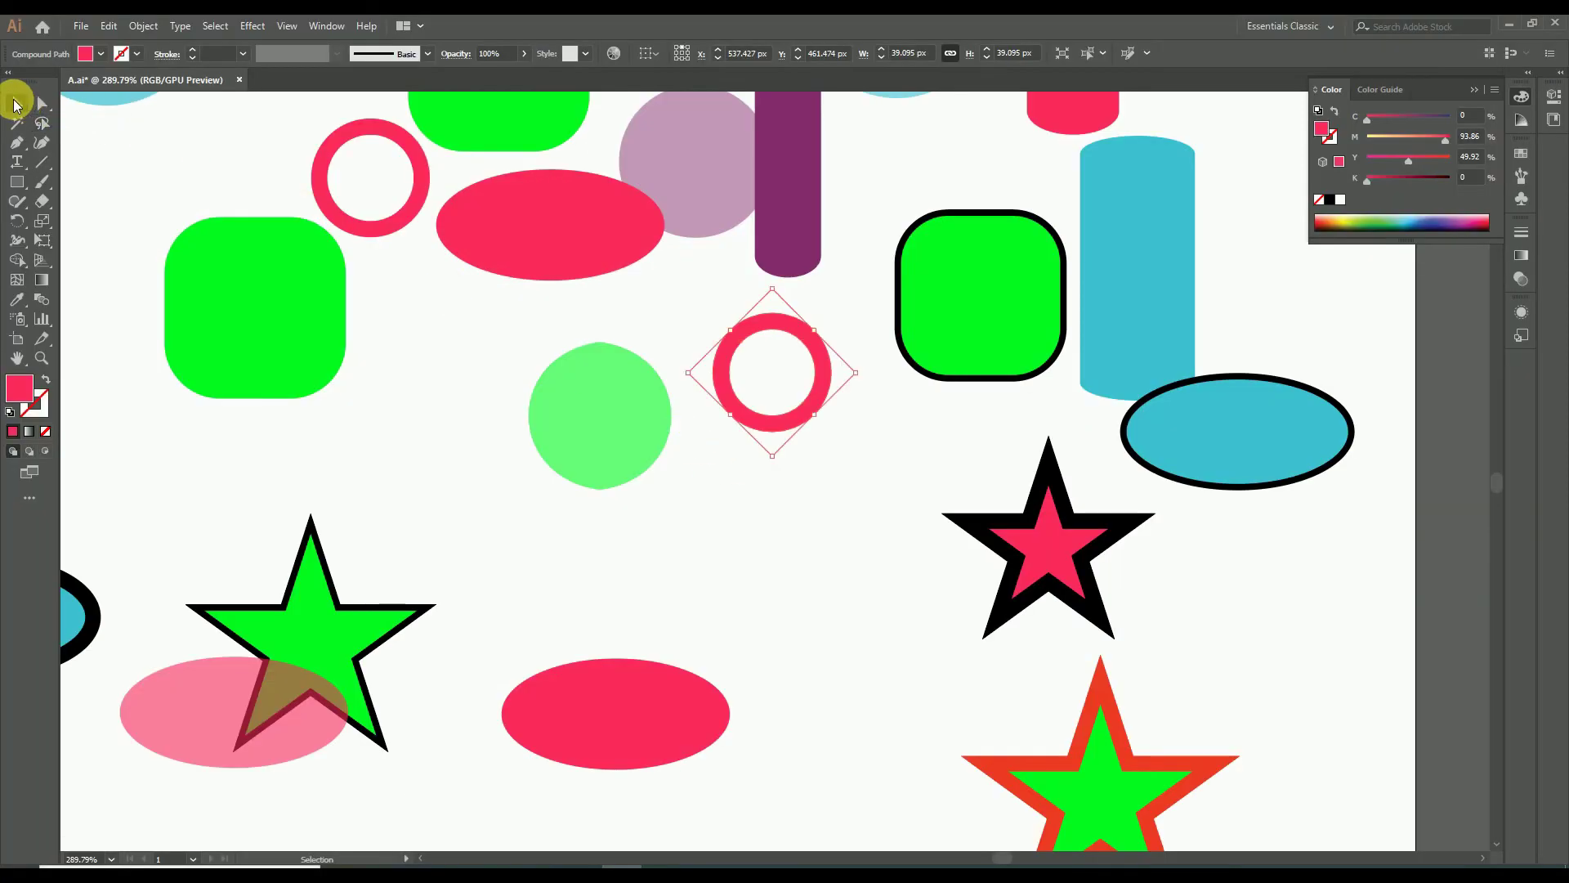
{"action": "left_click_drag", "start_coordinate": [790, 430], "coordinate": [771, 515]}
{"action": "key", "text": "ctrl+z"}
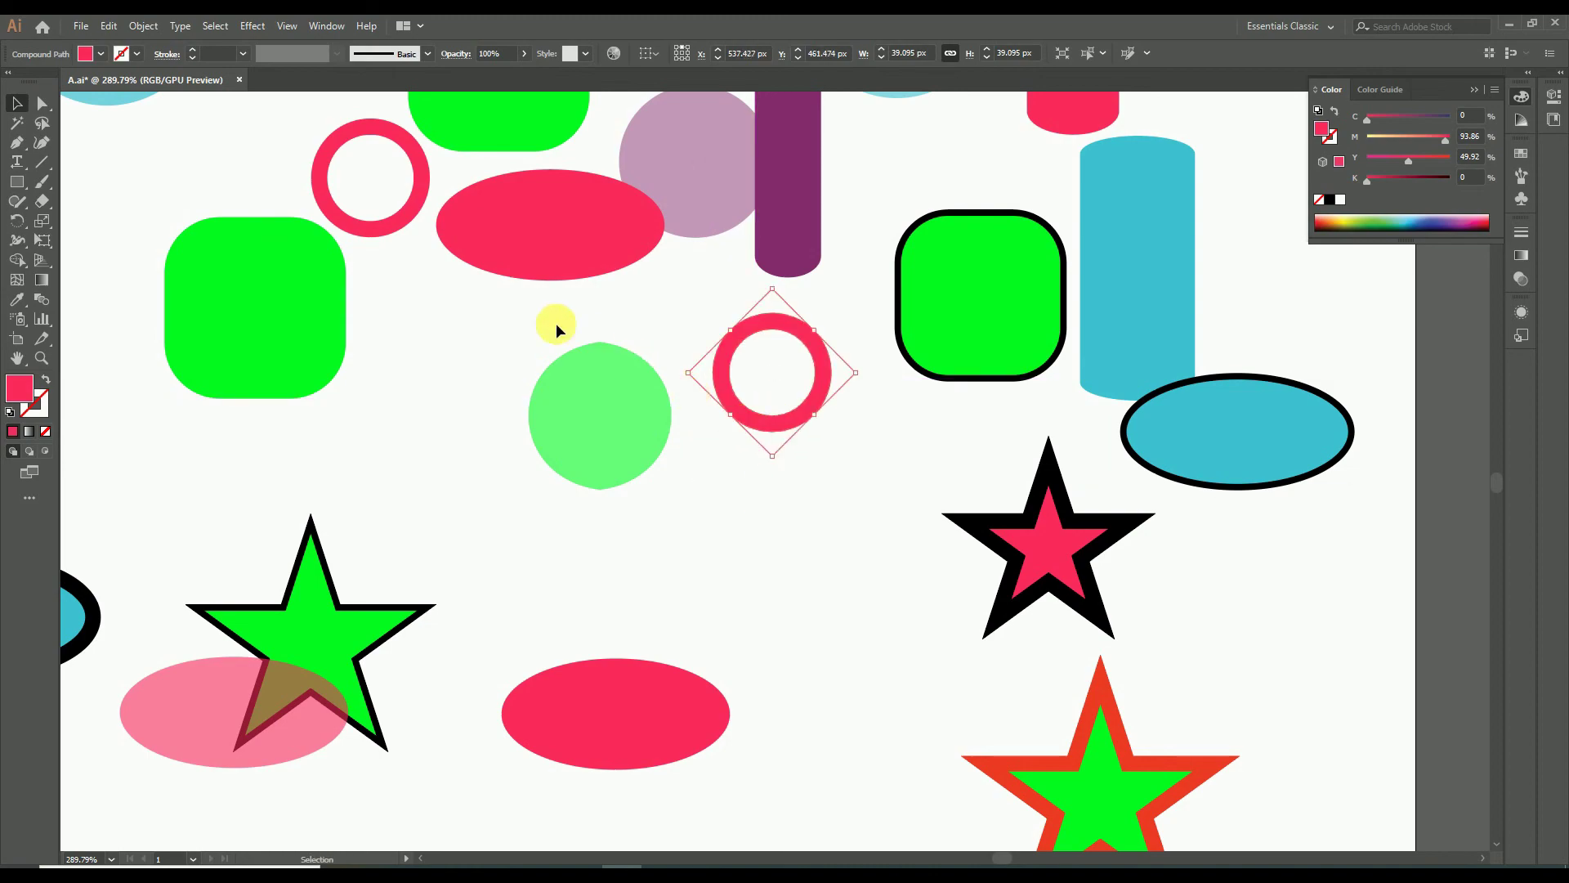
- Select the pink star, a pink ring and the green rounded square by adding to the selection with the Lasso tool, and continue around the blue circle
{"action": "key", "text": "z"}
{"action": "left_click_drag", "start_coordinate": [681, 434], "coordinate": [619, 401]}
{"action": "left_click_drag", "start_coordinate": [613, 372], "coordinate": [948, 572]}
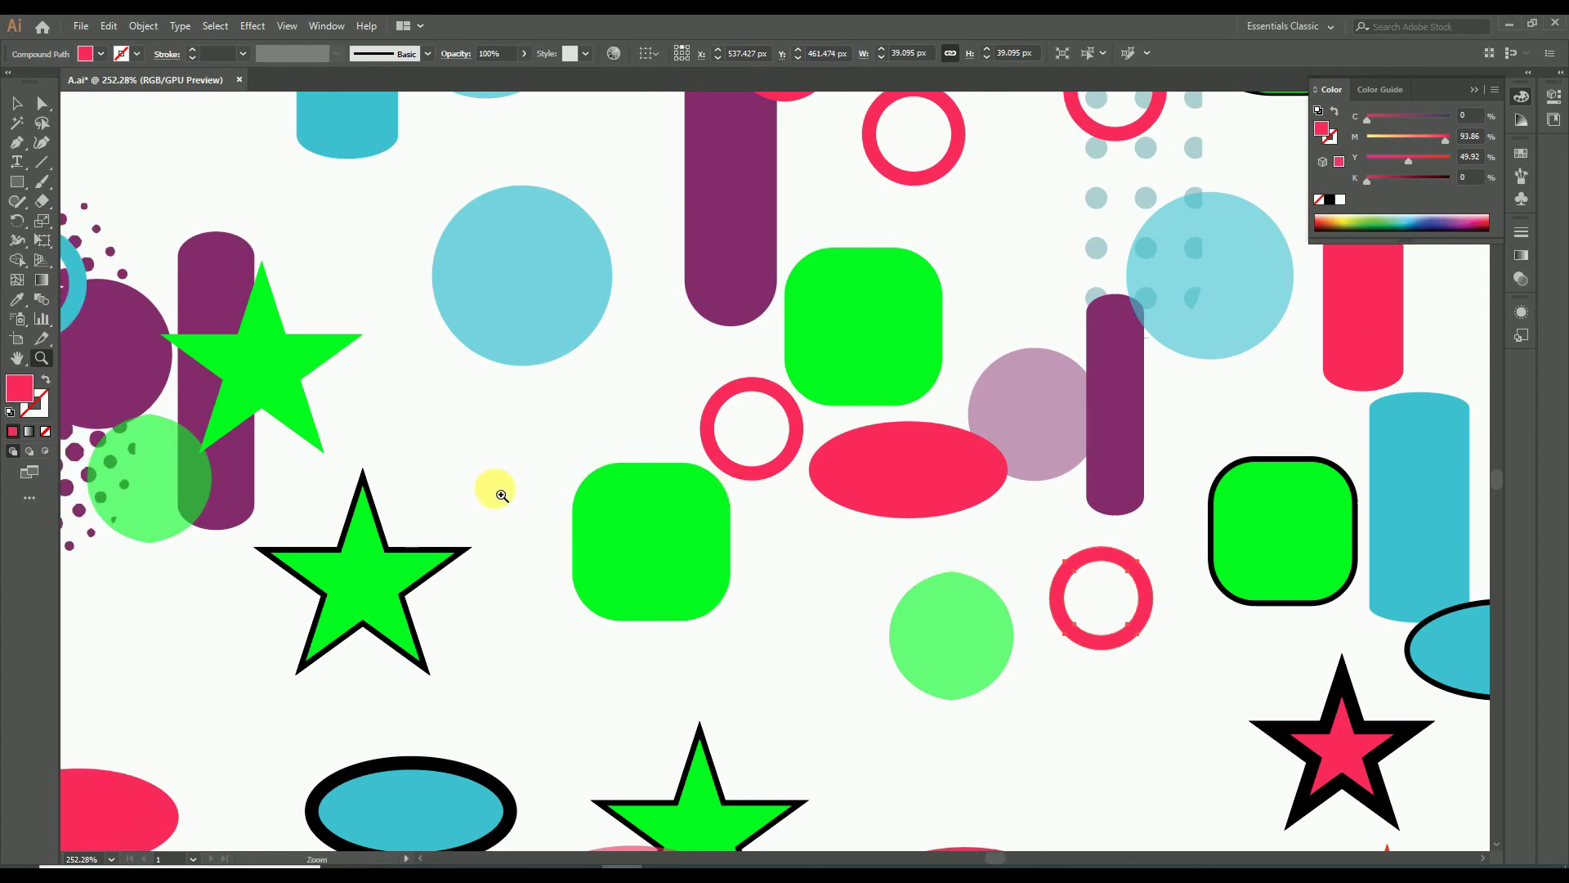
{"action": "left_click", "coordinate": [41, 122]}
{"action": "mouse_move", "coordinate": [940, 499]}
{"action": "left_mouse_down"}
{"action": "mouse_move", "coordinate": [948, 415]}
{"action": "mouse_move", "coordinate": [1023, 411]}
{"action": "mouse_move", "coordinate": [992, 494]}
{"action": "mouse_move", "coordinate": [944, 495]}
{"action": "left_mouse_up"}
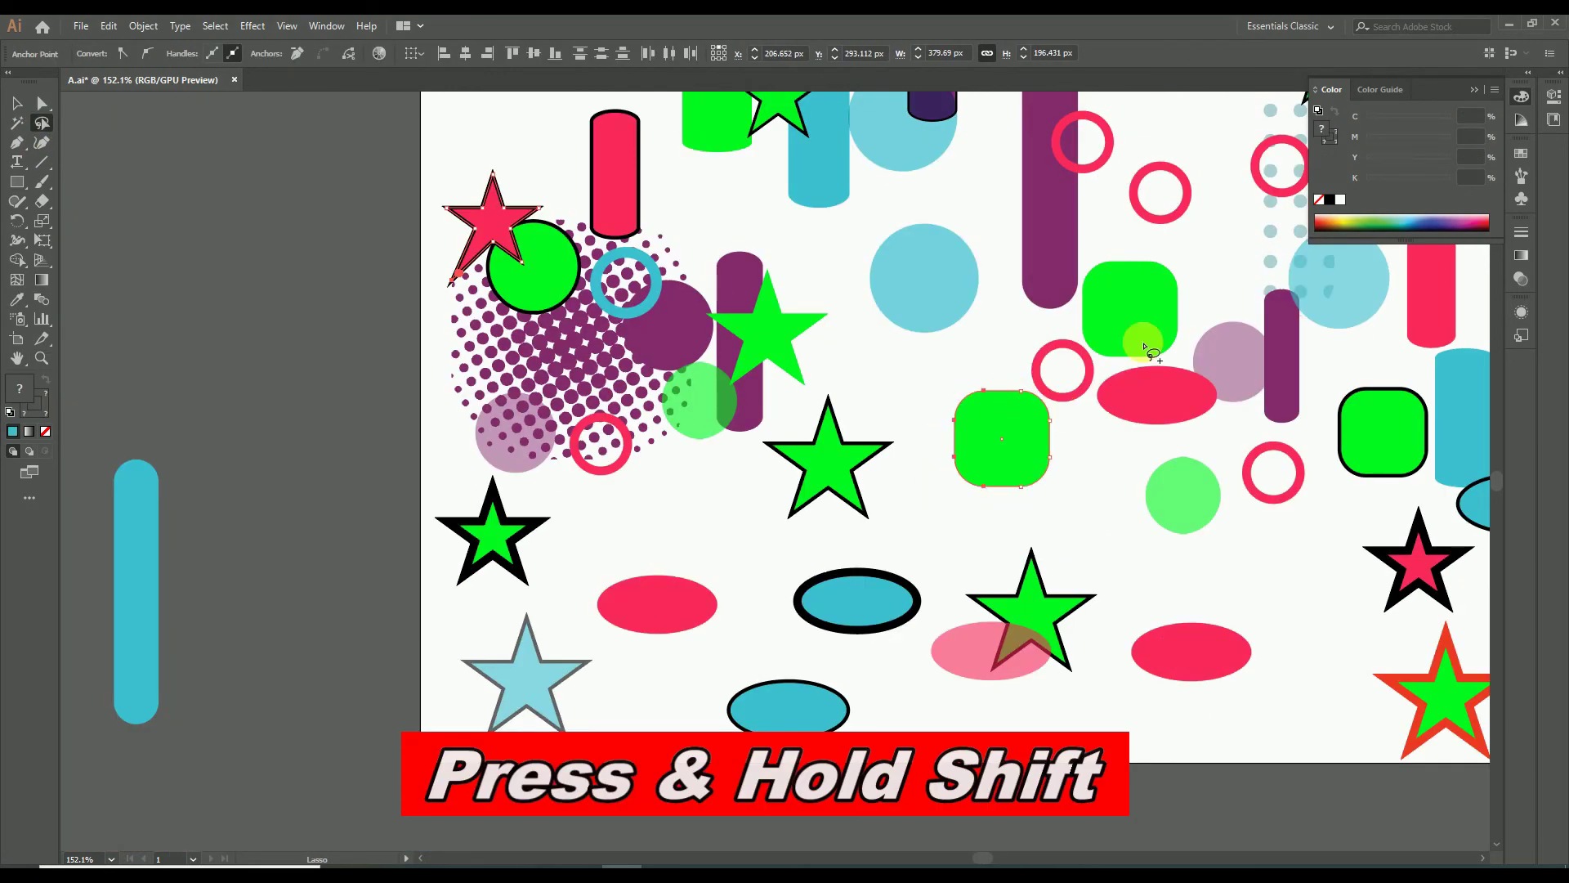
{"action": "mouse_move", "coordinate": [1155, 237]}
{"action": "left_mouse_down"}
{"action": "mouse_move", "coordinate": [1144, 149]}
{"action": "mouse_move", "coordinate": [1218, 198]}
{"action": "mouse_move", "coordinate": [1159, 239]}
{"action": "left_mouse_up"}
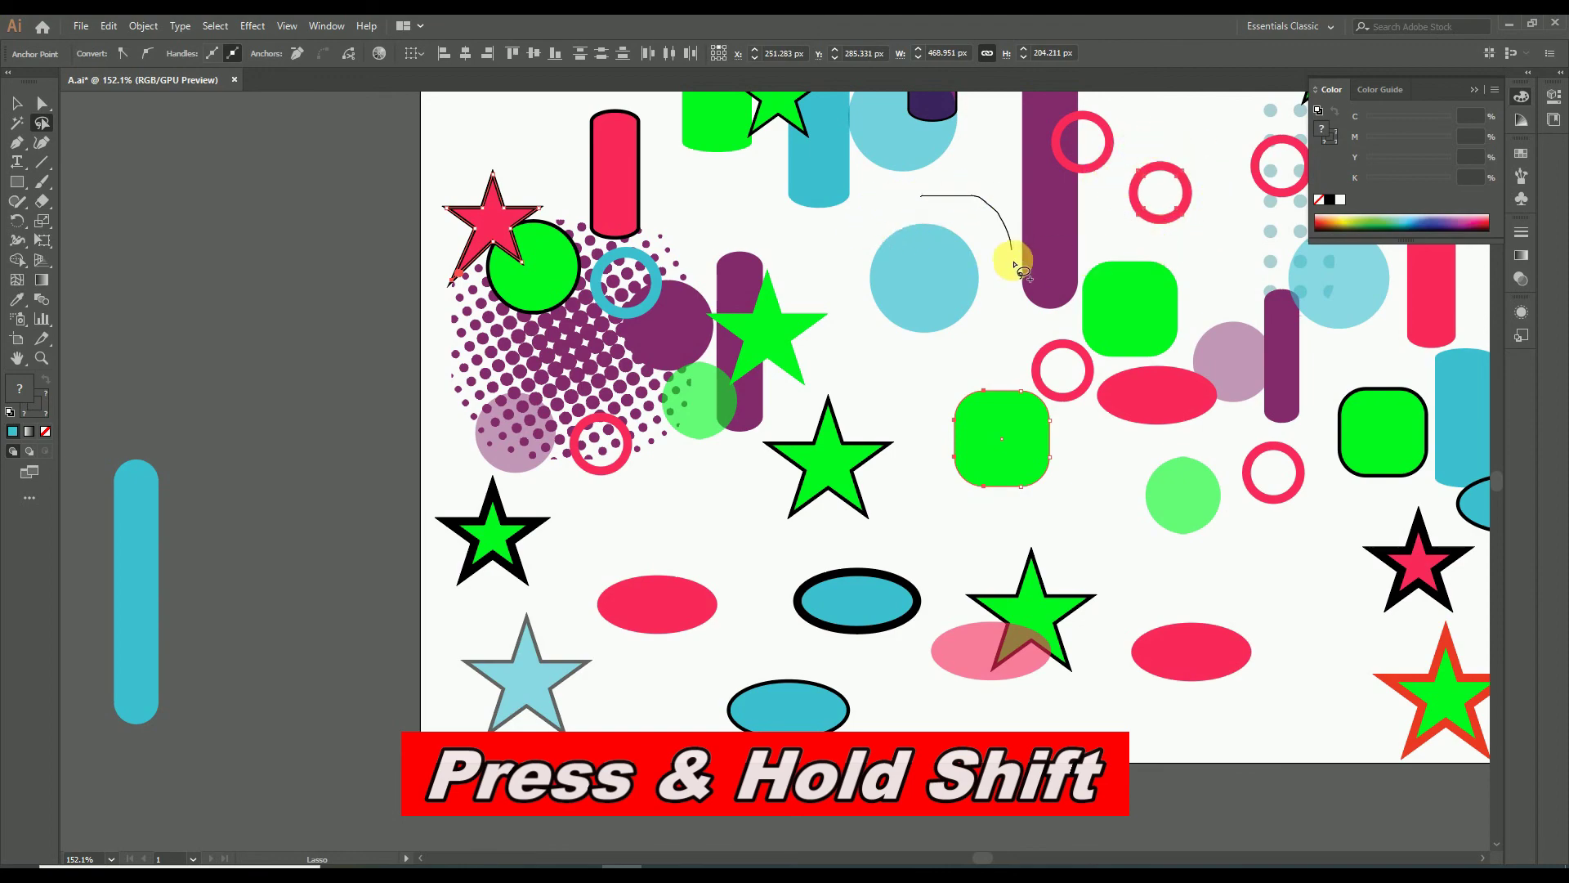